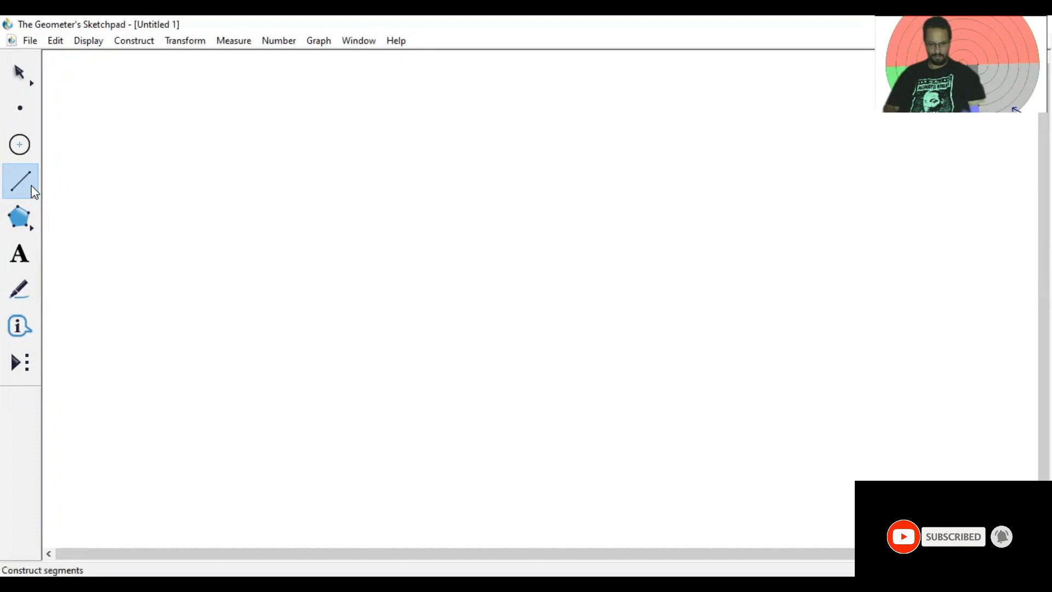
Draw a horizontal segment and move it toward the middle of the sketch.
drag(120, 174, 136, 172)
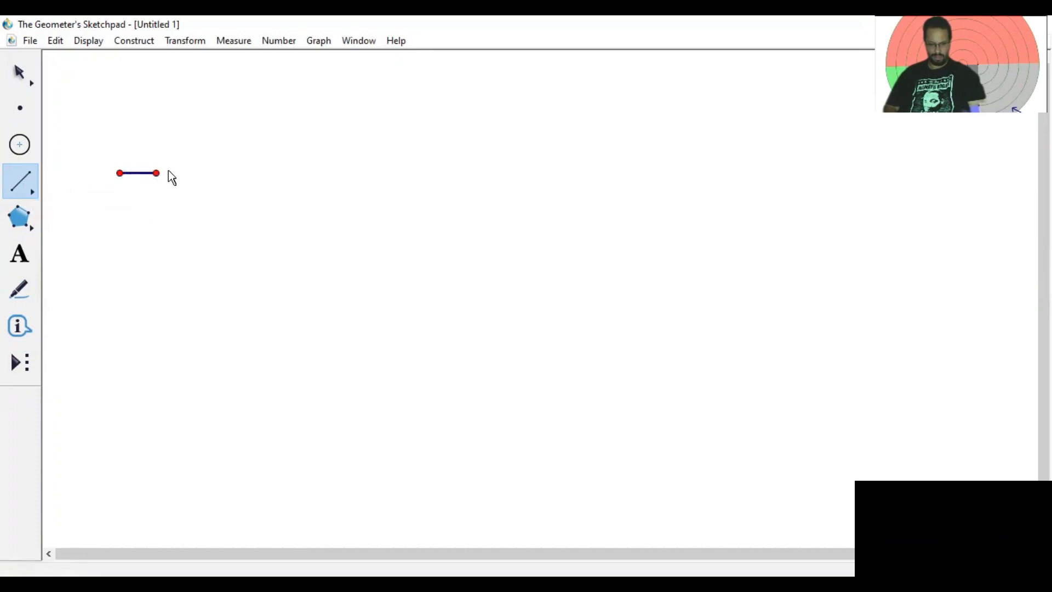
drag(284, 159, 324, 155)
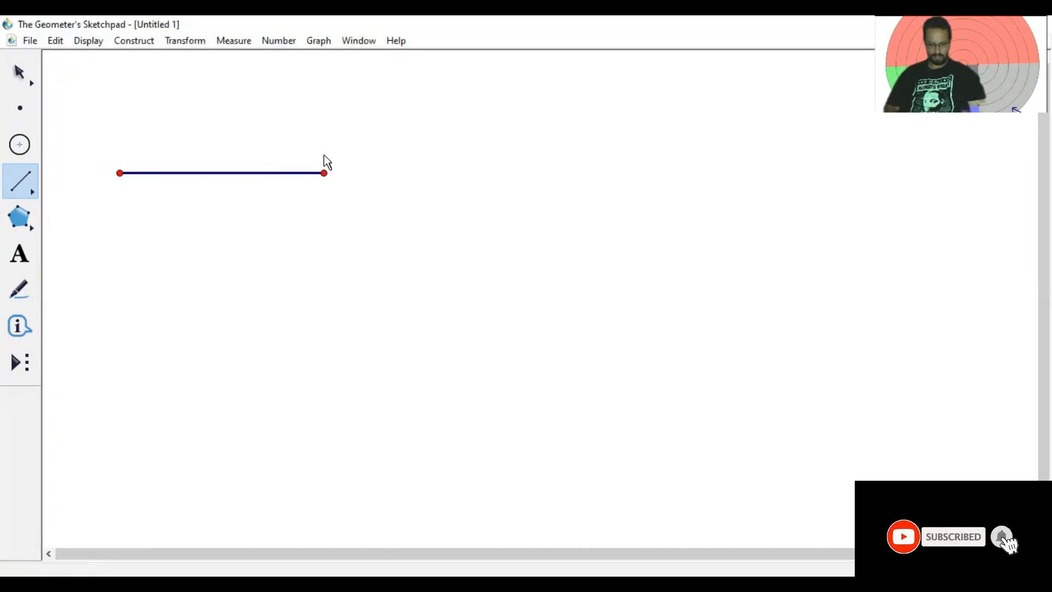
drag(324, 156, 324, 155)
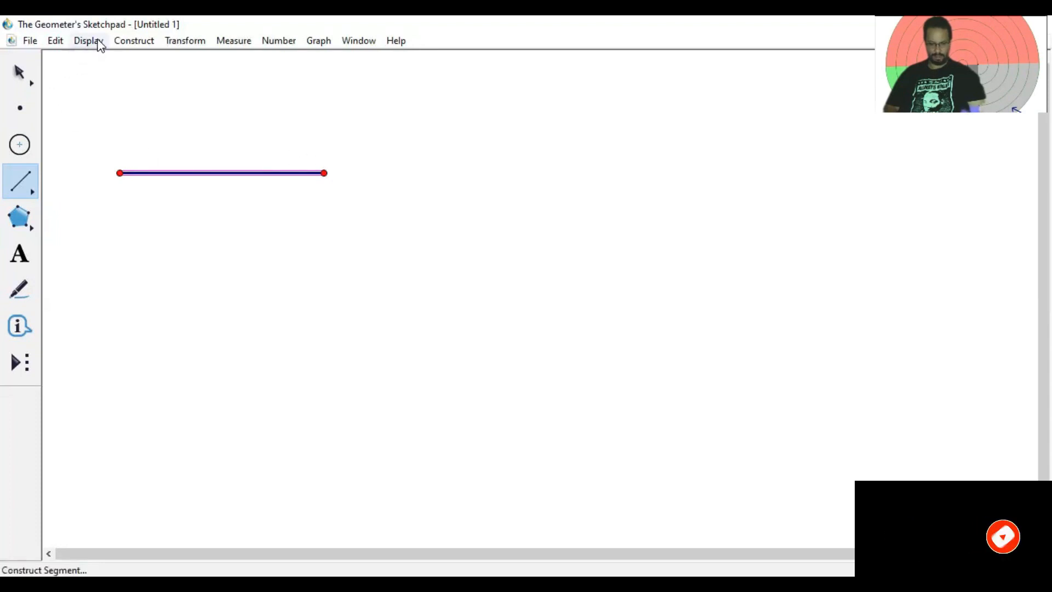
click(19, 72)
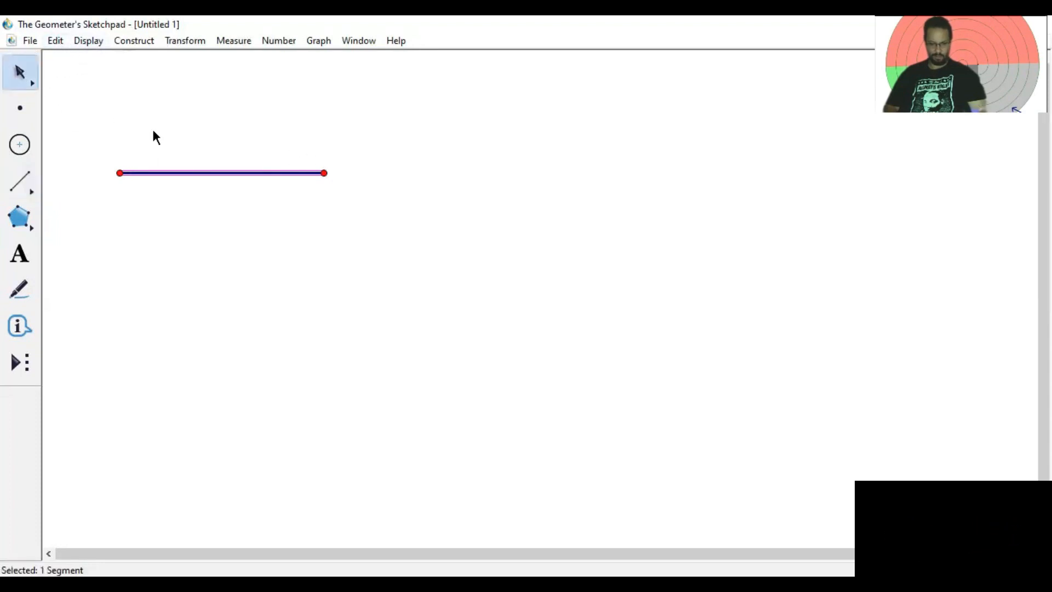
drag(210, 172, 437, 262)
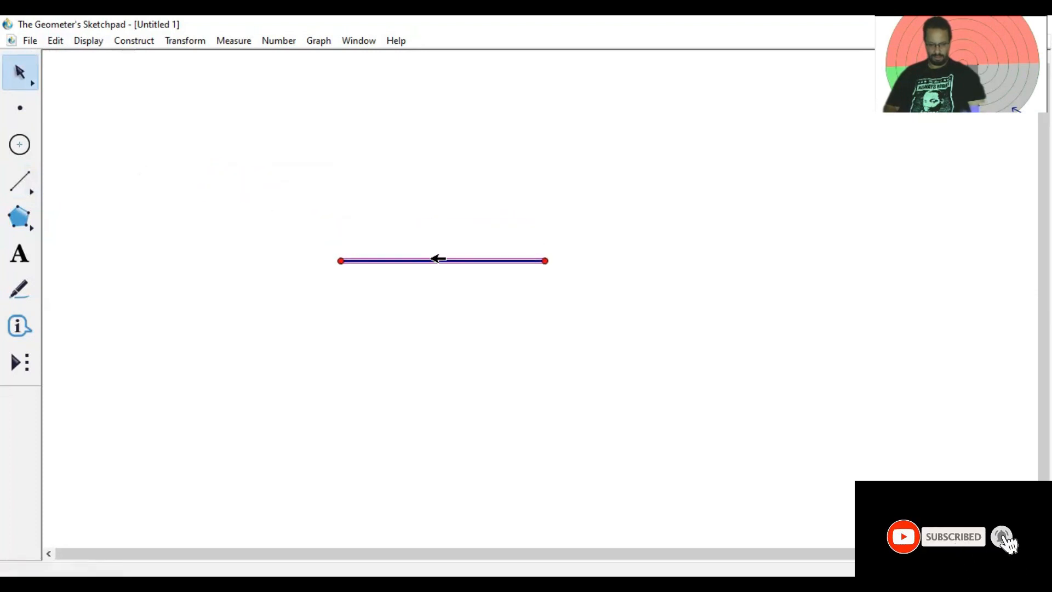
click(412, 205)
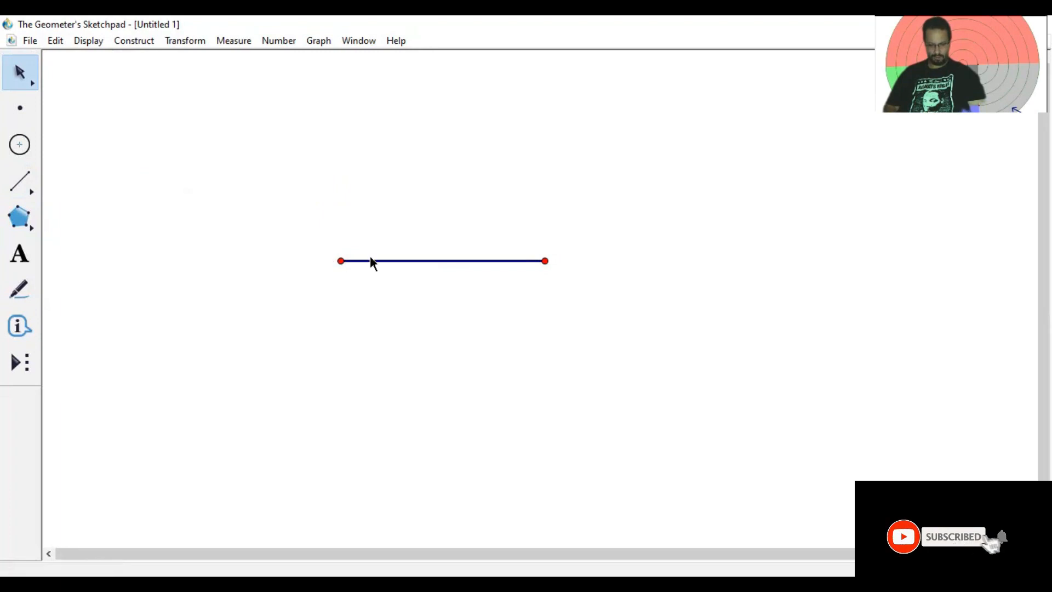
Construct perpendicular lines to the segment through both of its endpoints.
click(393, 260)
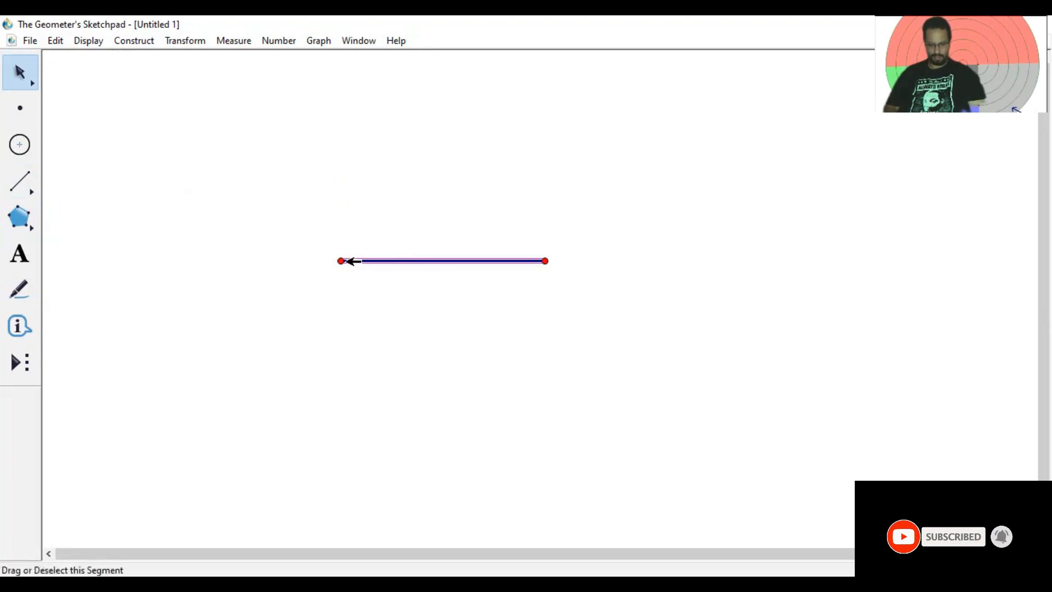
click(340, 260)
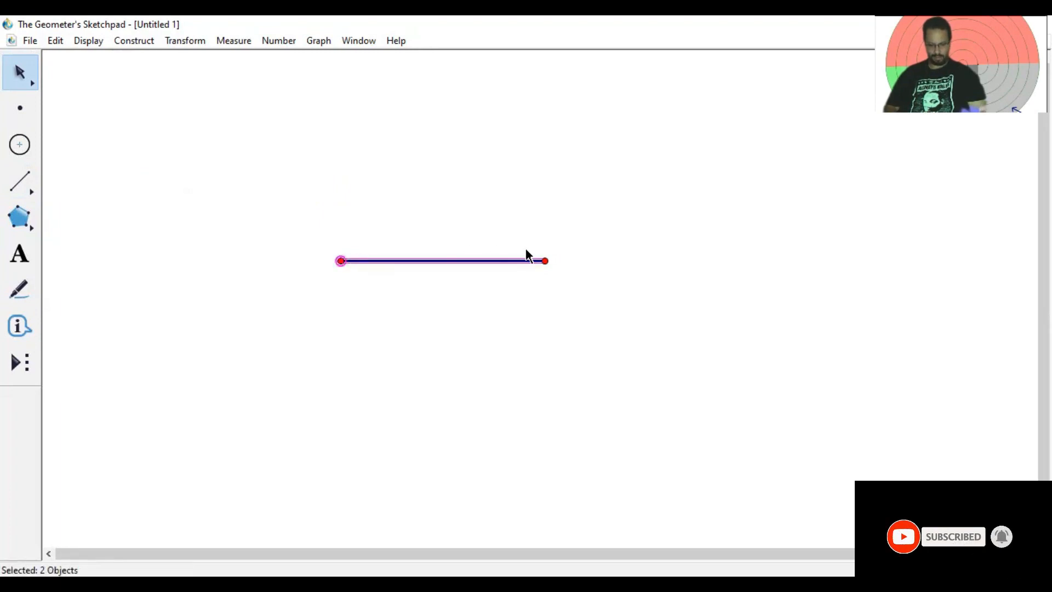
click(545, 261)
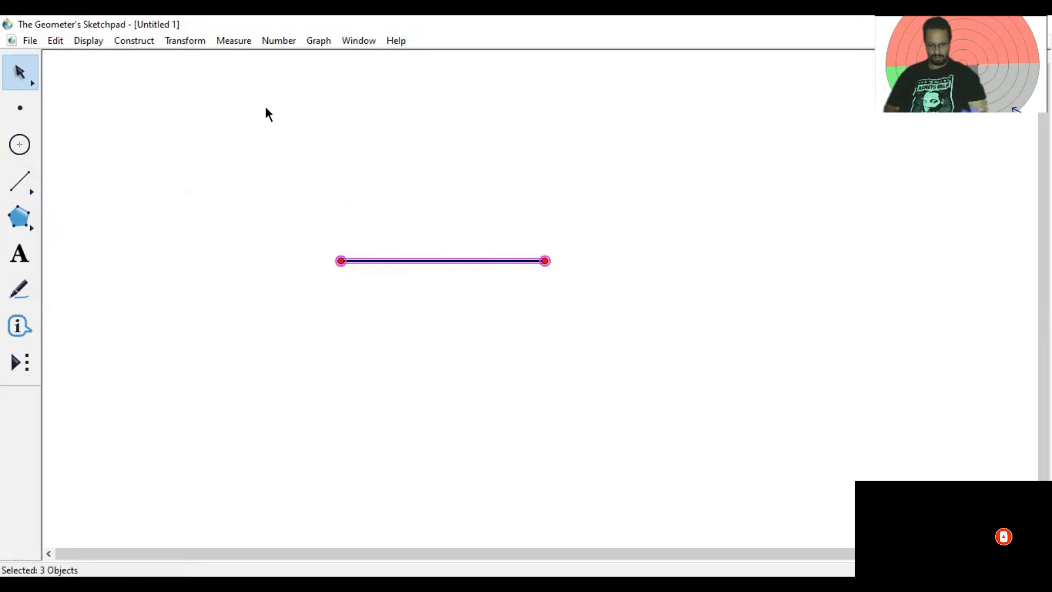
click(154, 41)
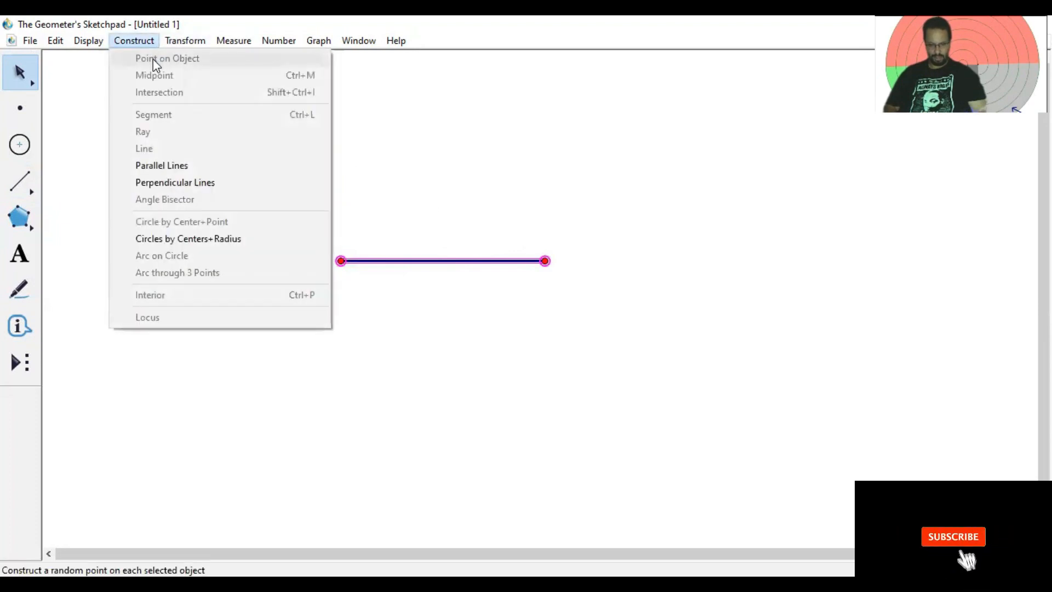
click(194, 183)
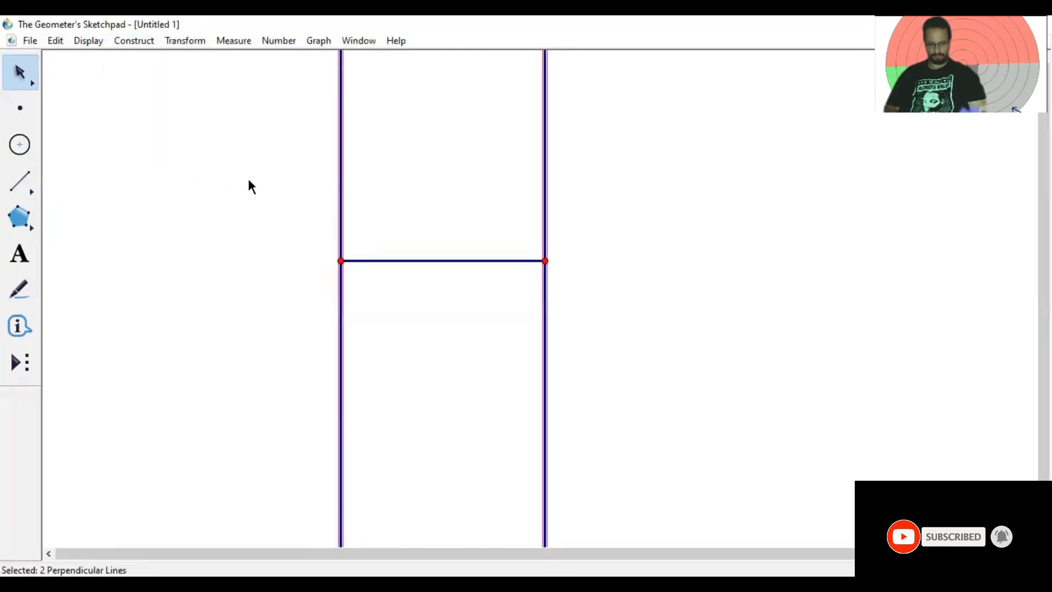
click(126, 114)
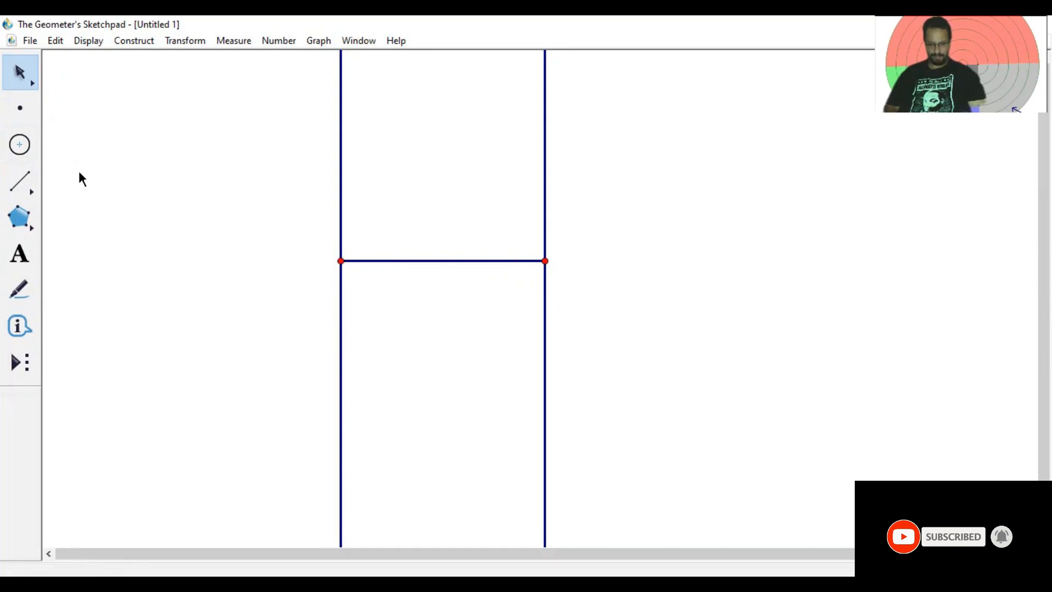
Draw two circles, each centred on one endpoint of the segment and passing through the other endpoint.
click(28, 146)
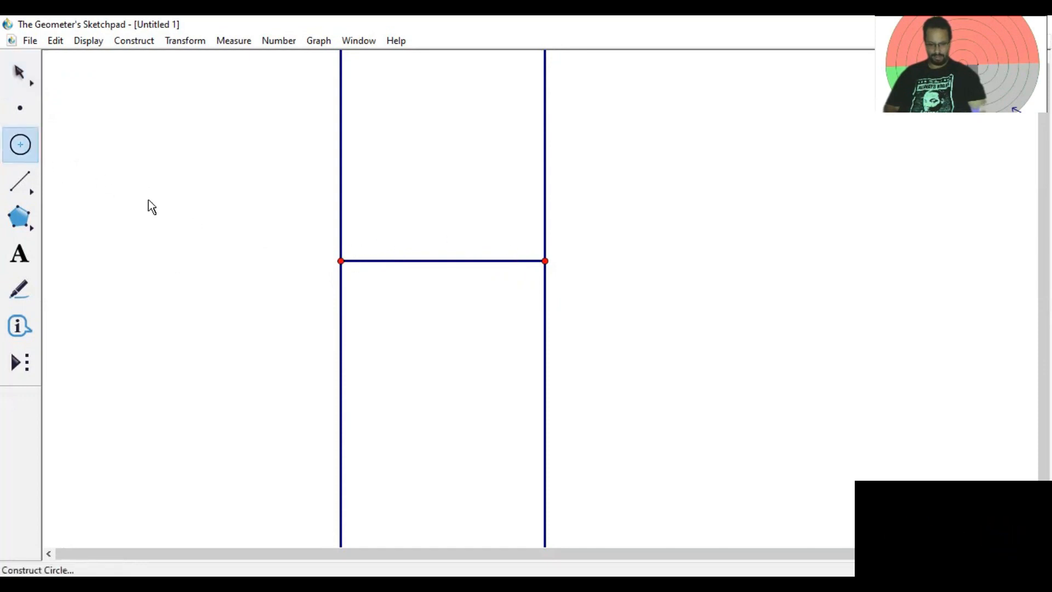
mouse_move(340, 260)
mouse_down()
mouse_move(544, 262)
mouse_move(381, 270)
mouse_move(341, 261)
mouse_up()
click(20, 72)
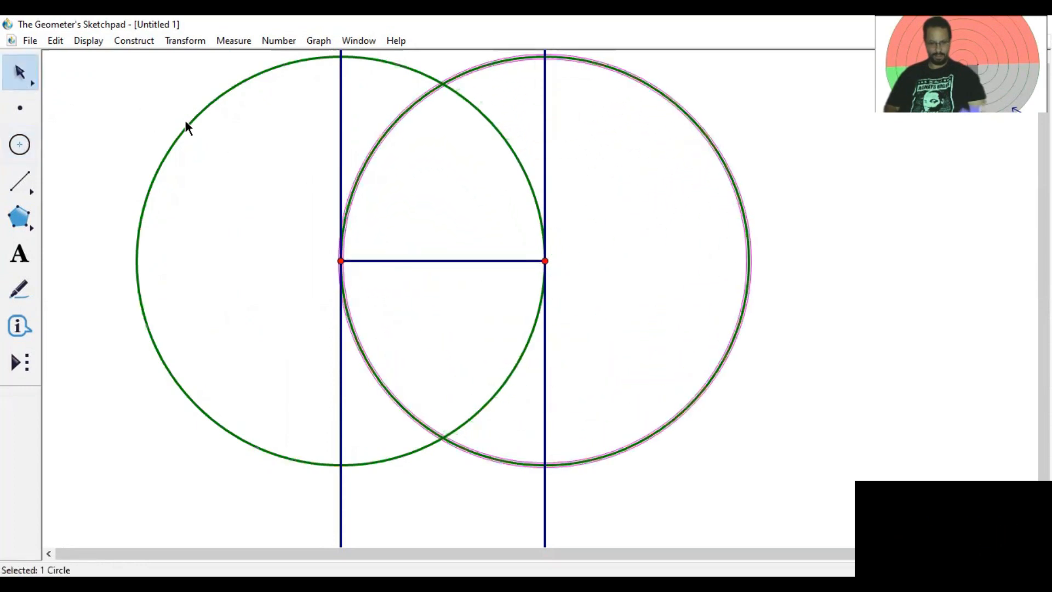
Move the construction slightly down and mark the upper intersection of each circle with the perpendicular line through its centre.
drag(460, 261, 451, 301)
click(535, 95)
click(329, 95)
click(581, 185)
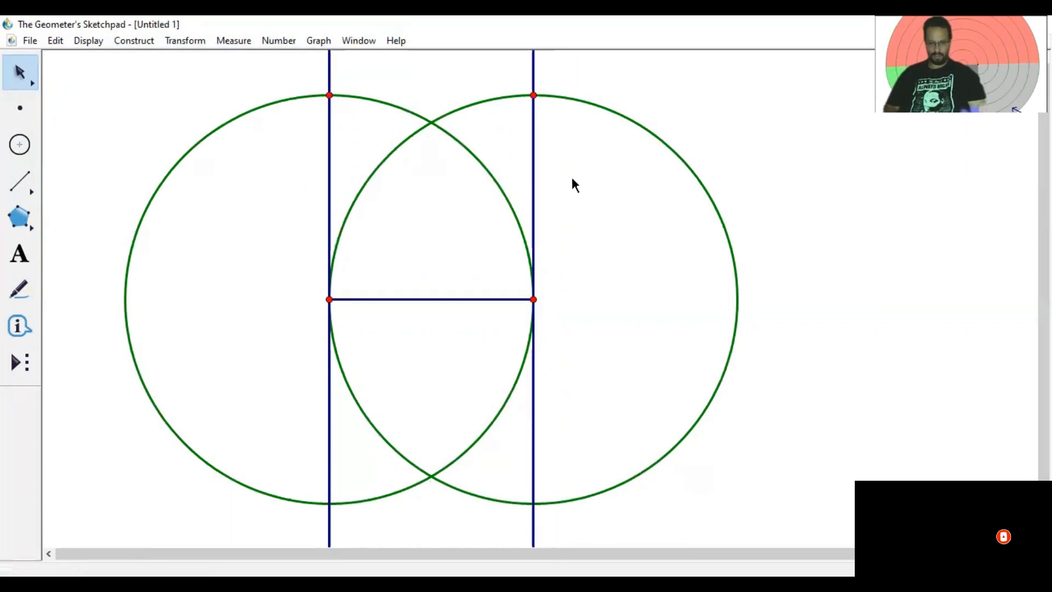
Hide both circles and both perpendicular lines, keeping the base segment and the four points.
click(329, 166)
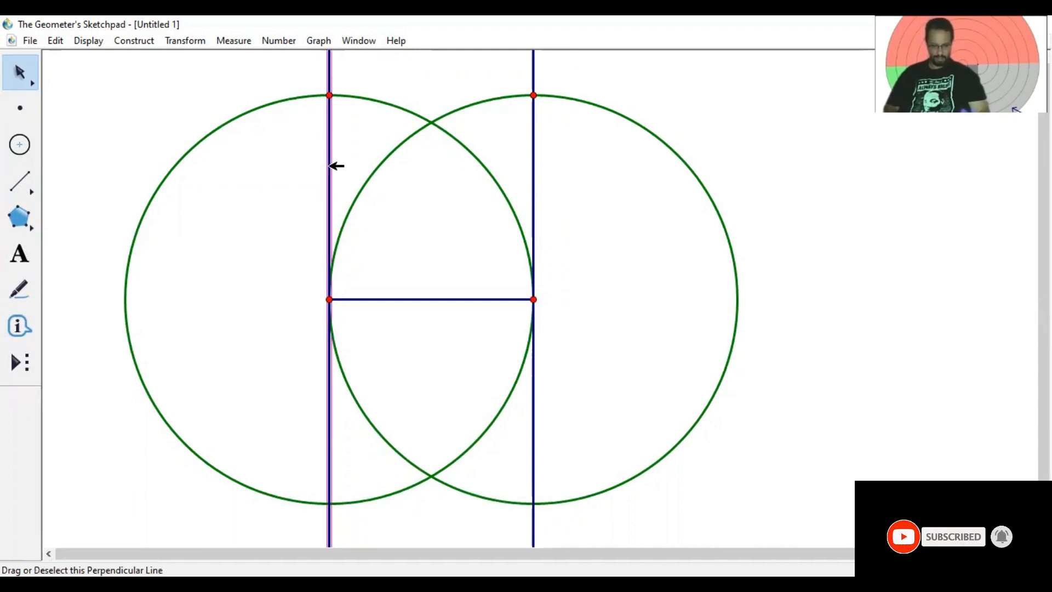
click(239, 116)
click(243, 115)
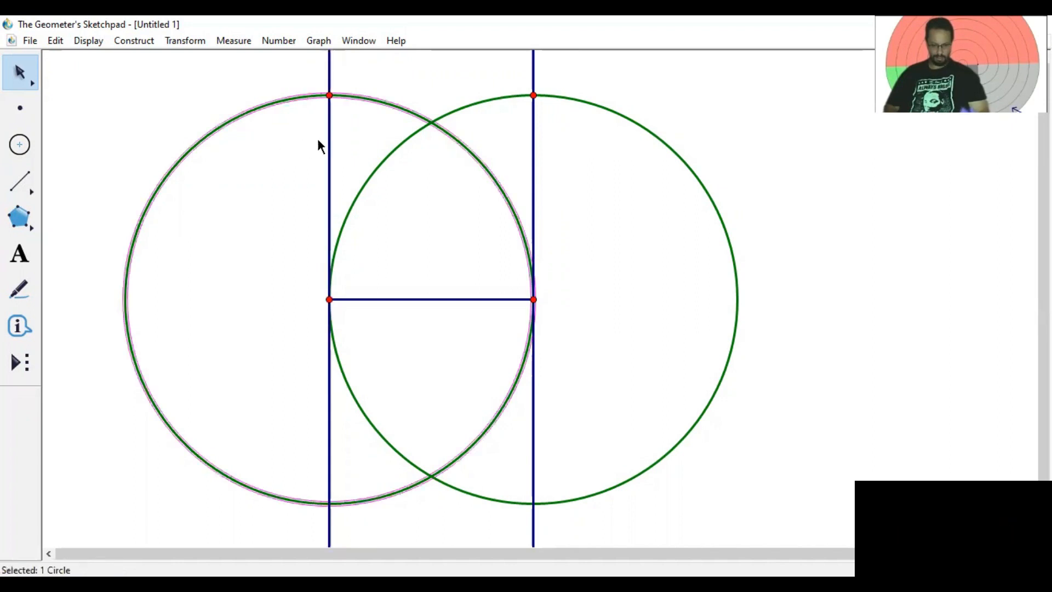
click(329, 140)
click(534, 132)
click(601, 107)
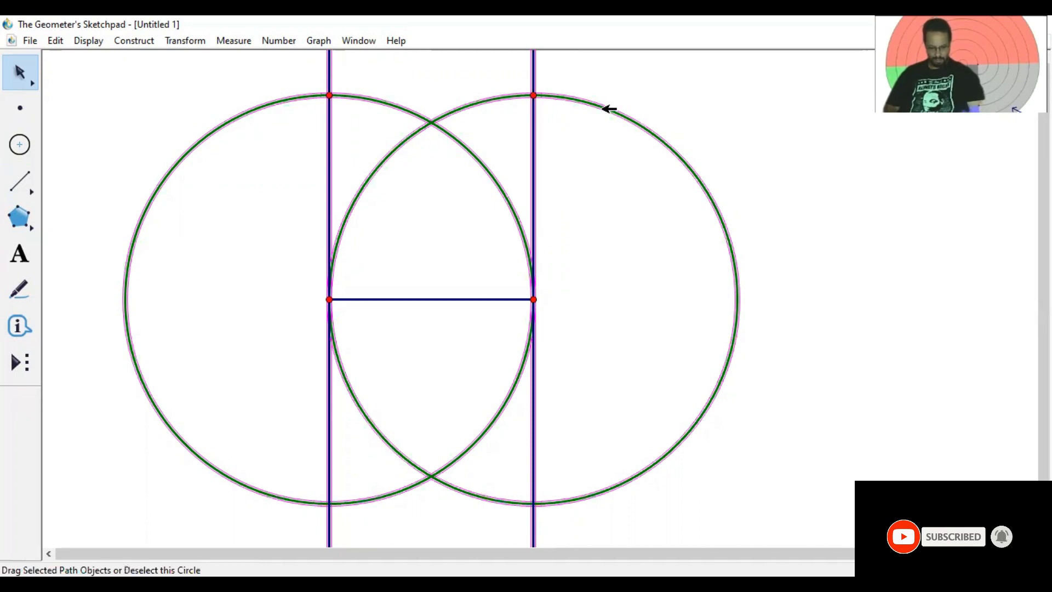
key(ctrl+h)
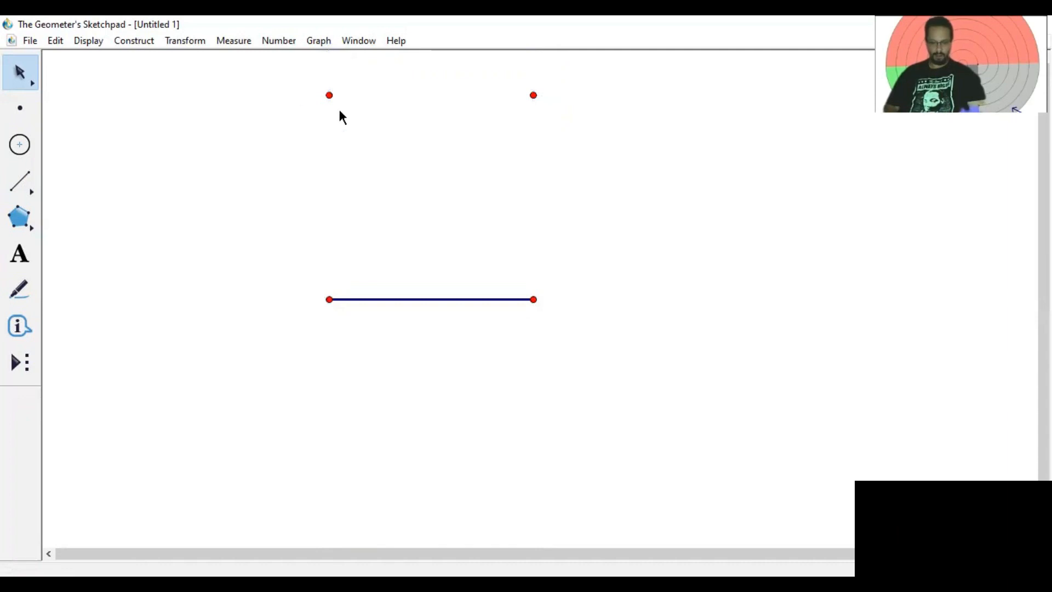
Construct a segment joining the lower-left and upper-left points as the square's left side.
click(329, 300)
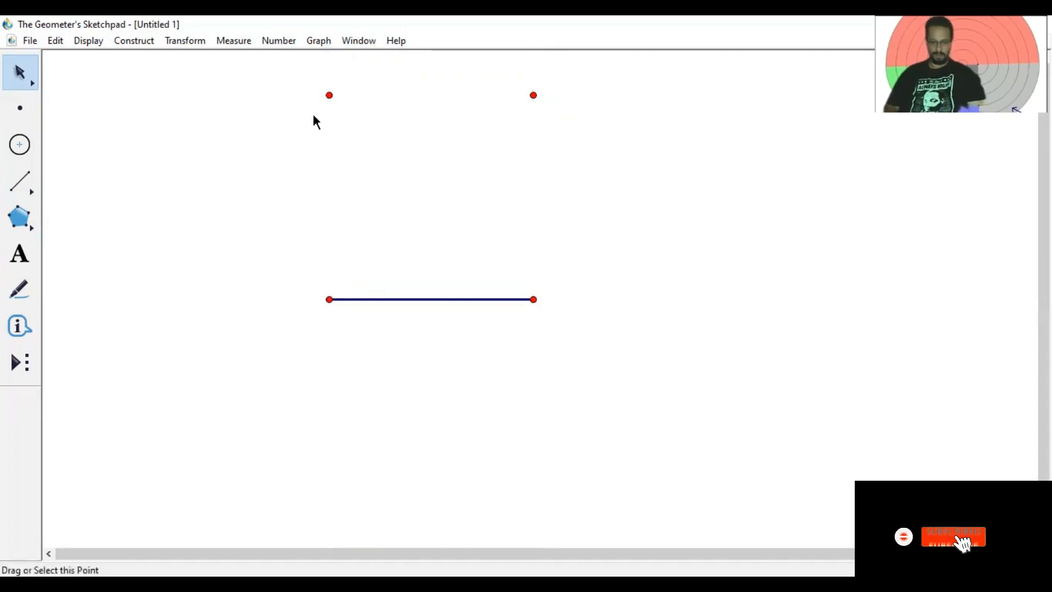
shift+click(331, 91)
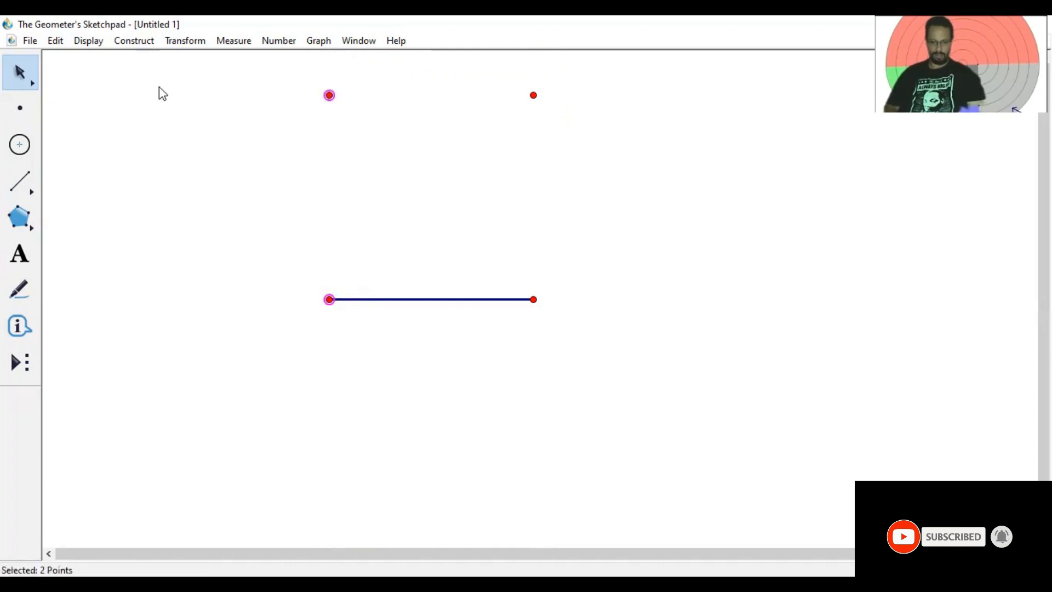
click(134, 41)
click(169, 113)
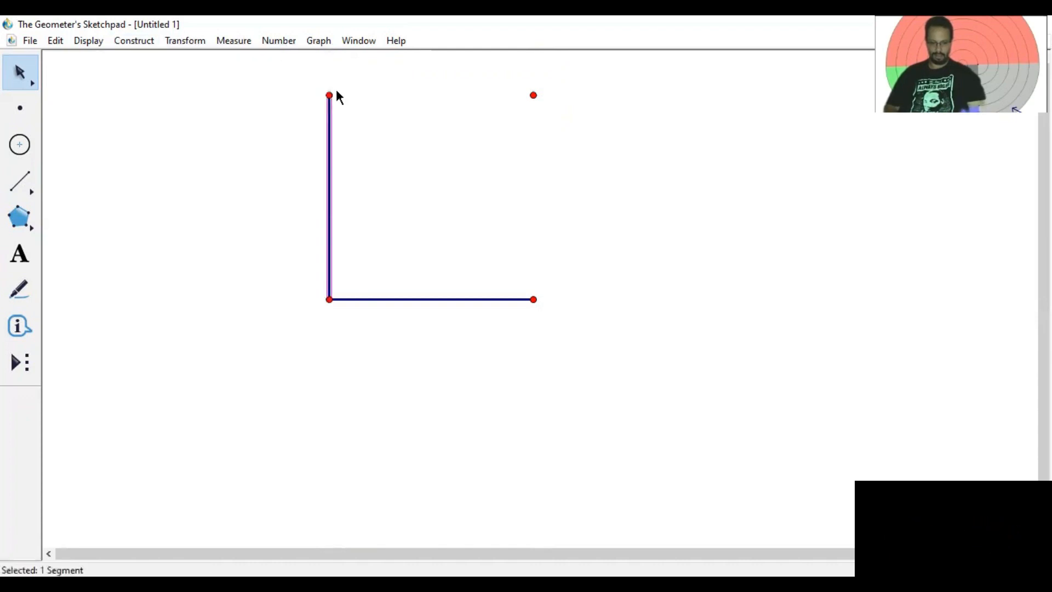
click(361, 108)
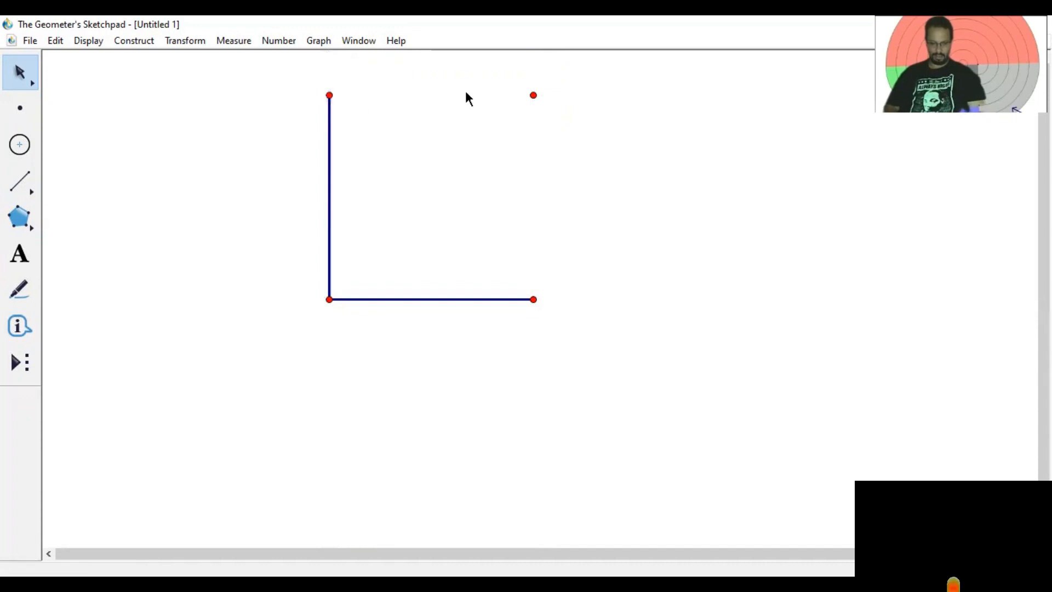
Construct segments for the square's top and right sides between their corner points to close the square.
click(329, 95)
click(533, 95)
click(147, 41)
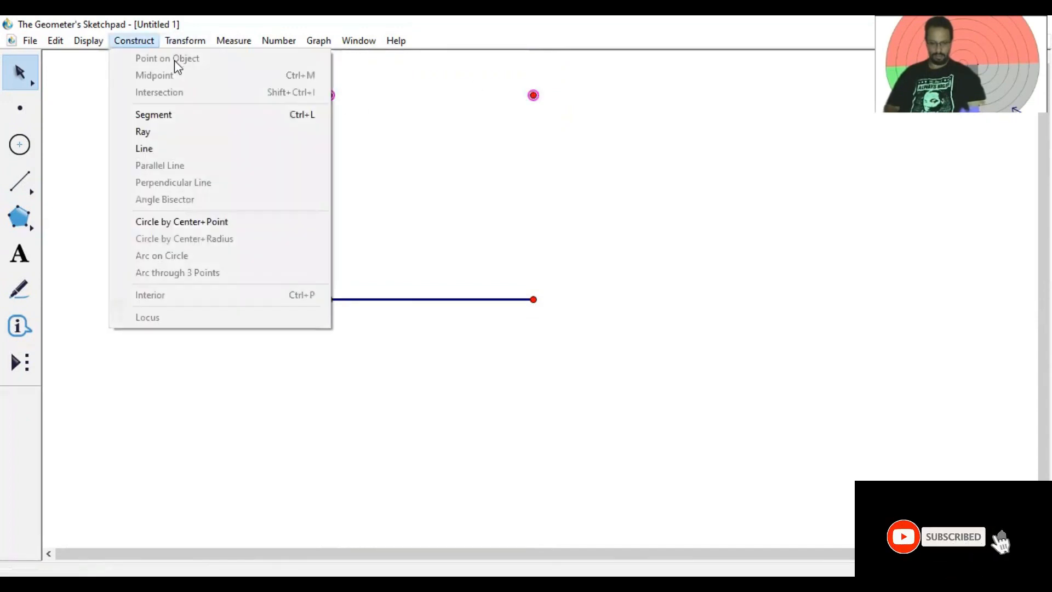
click(318, 116)
click(533, 95)
click(534, 299)
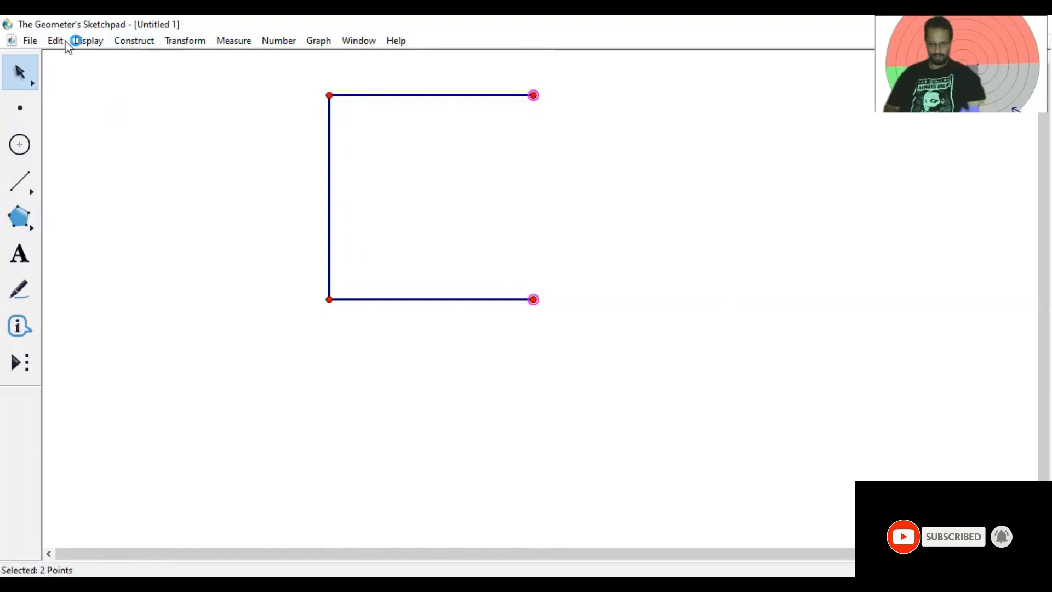
click(134, 40)
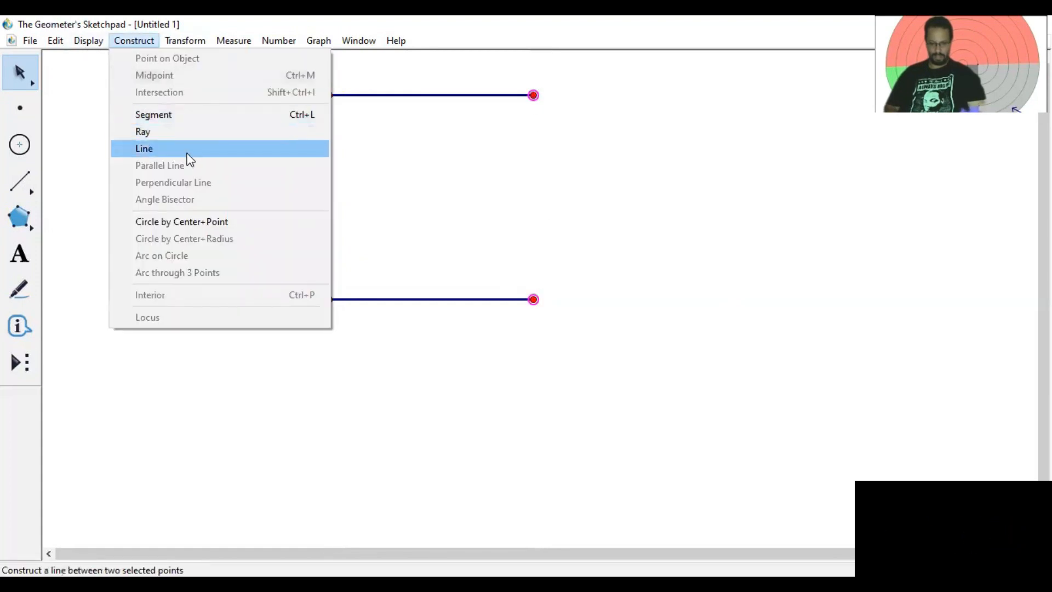
click(176, 117)
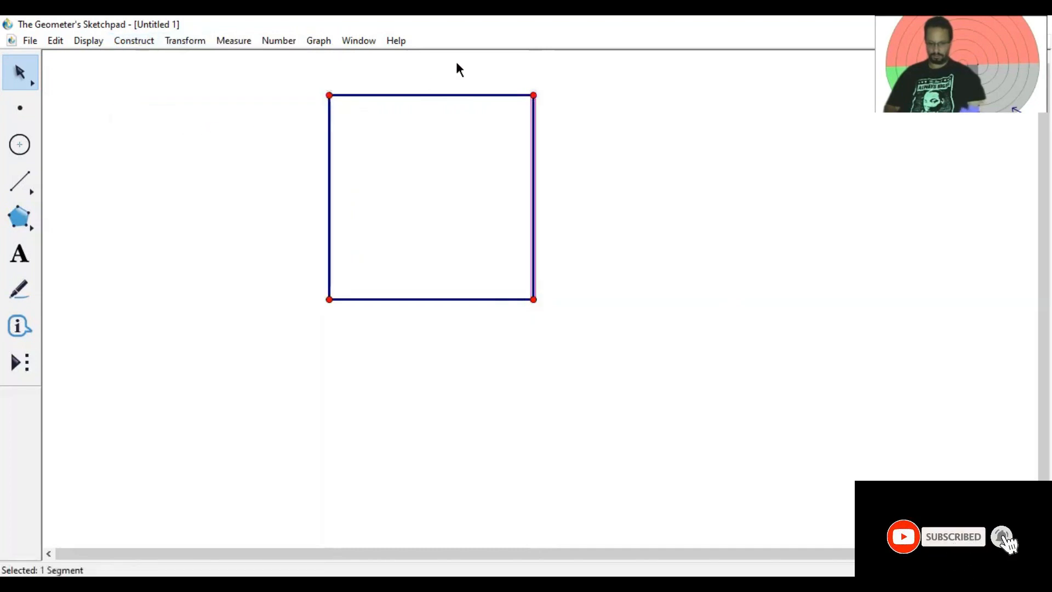
click(612, 141)
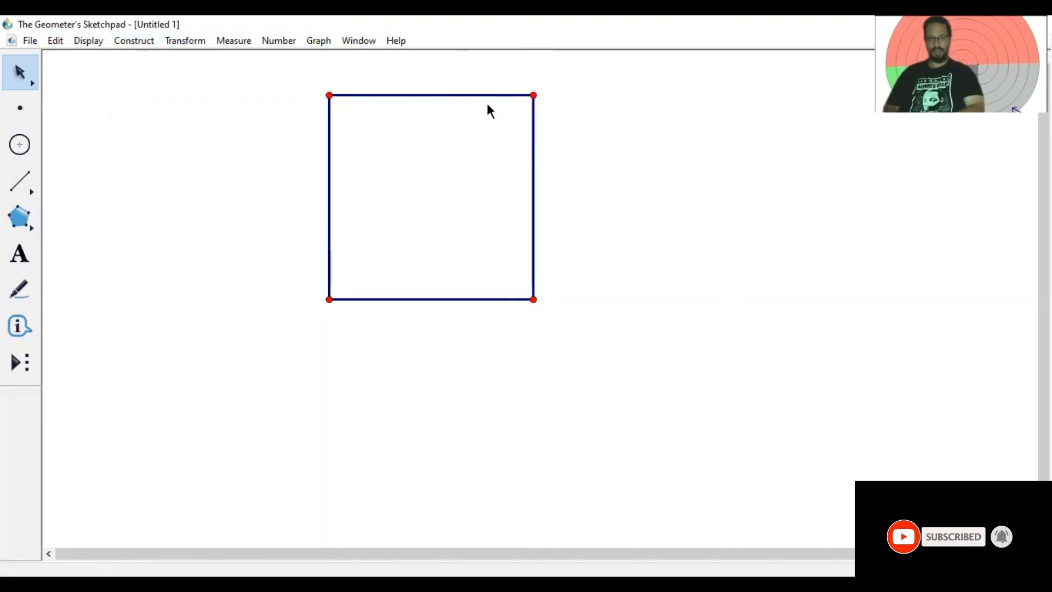
Construct the midpoints of all four sides of the square.
click(430, 95)
shift+click(533, 166)
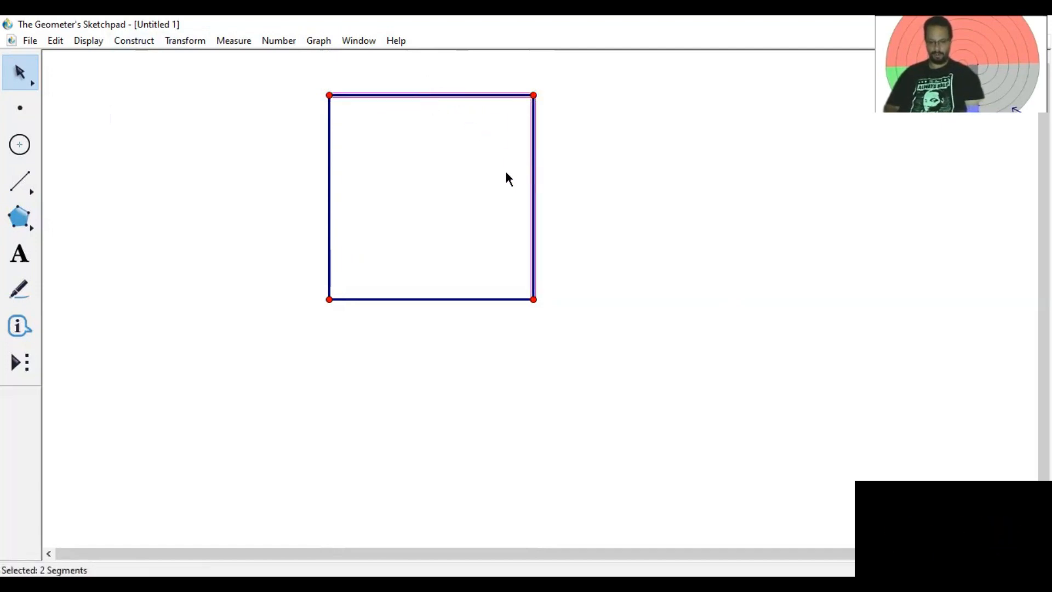
shift+click(440, 299)
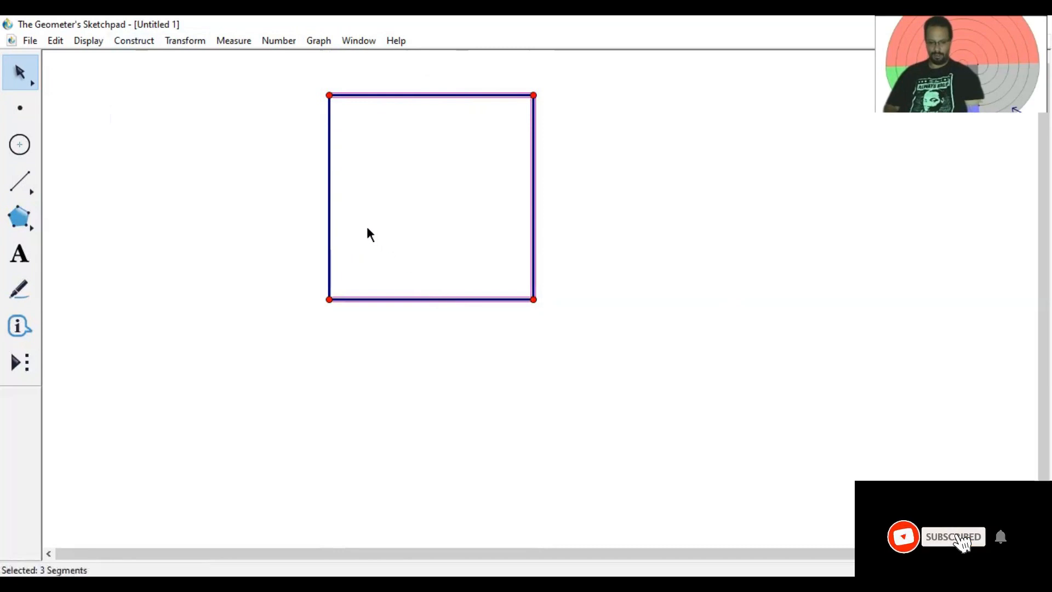
shift+click(330, 198)
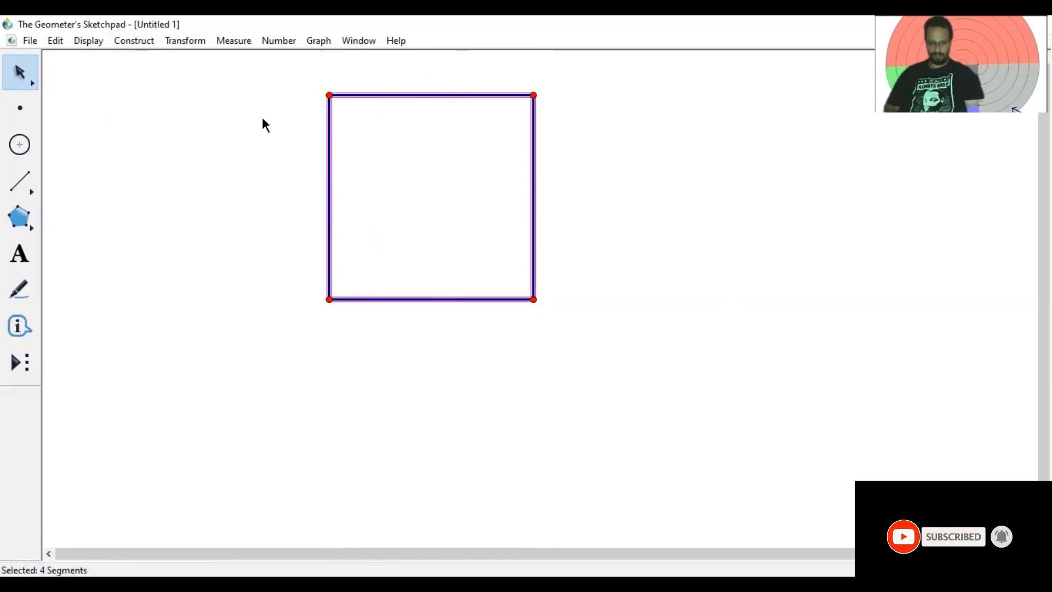
click(141, 42)
click(142, 44)
click(329, 45)
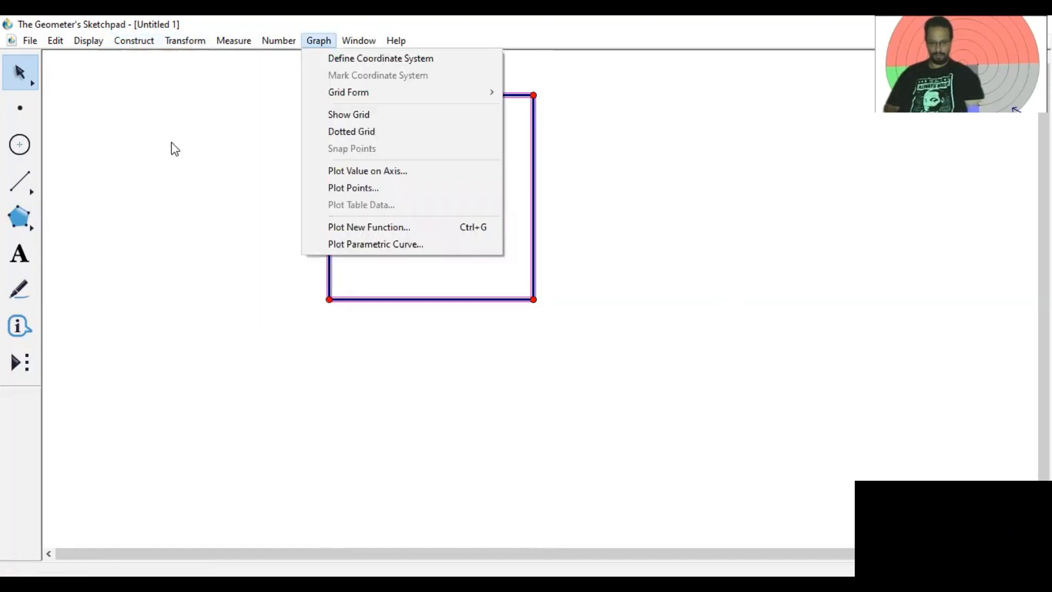
click(145, 41)
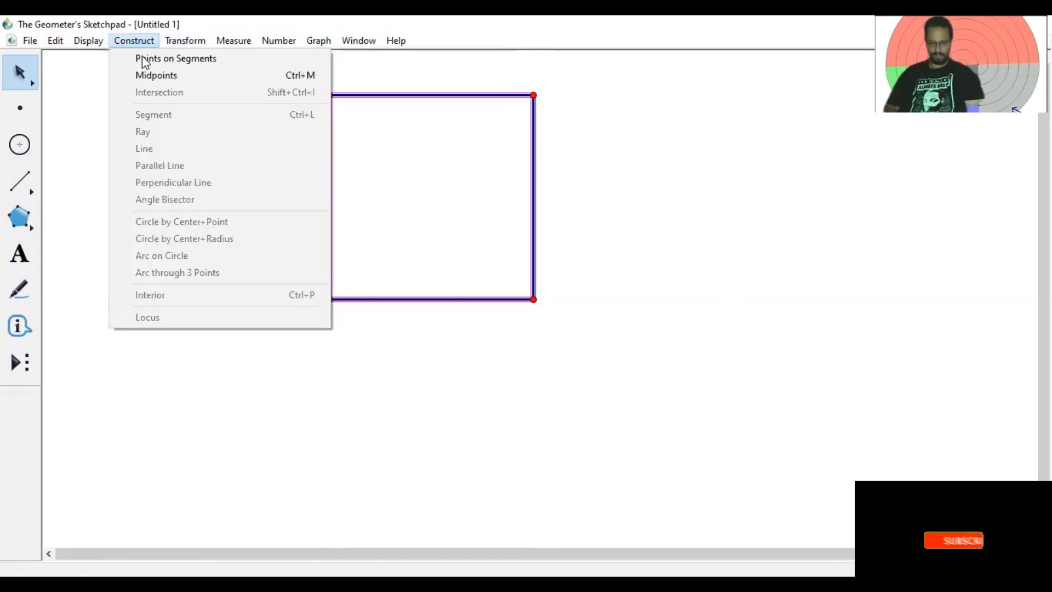
click(145, 73)
click(658, 167)
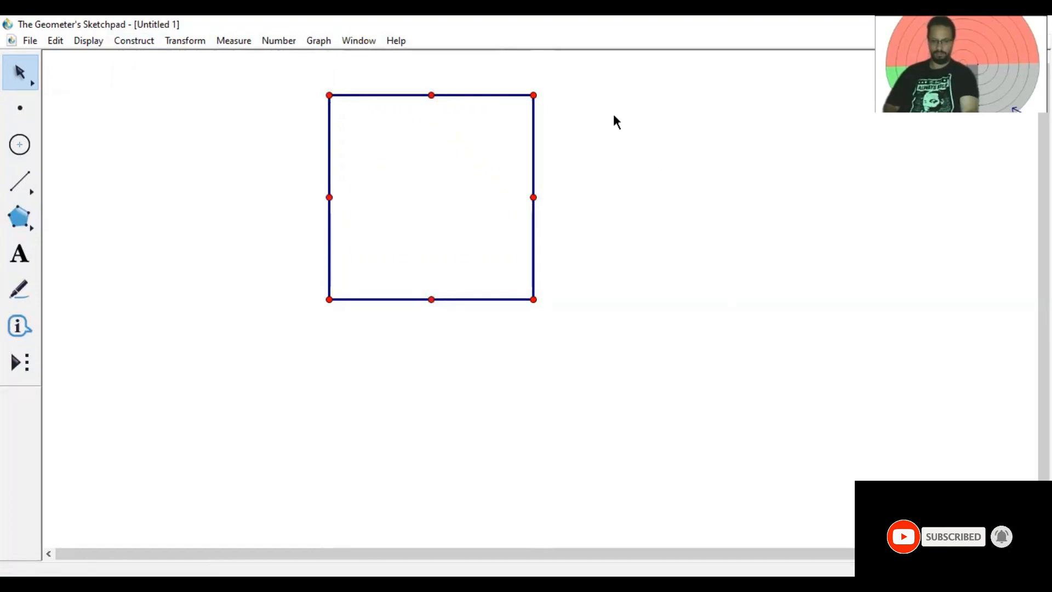
Construct a vertical segment joining the midpoints of the square's top and bottom sides.
click(432, 95)
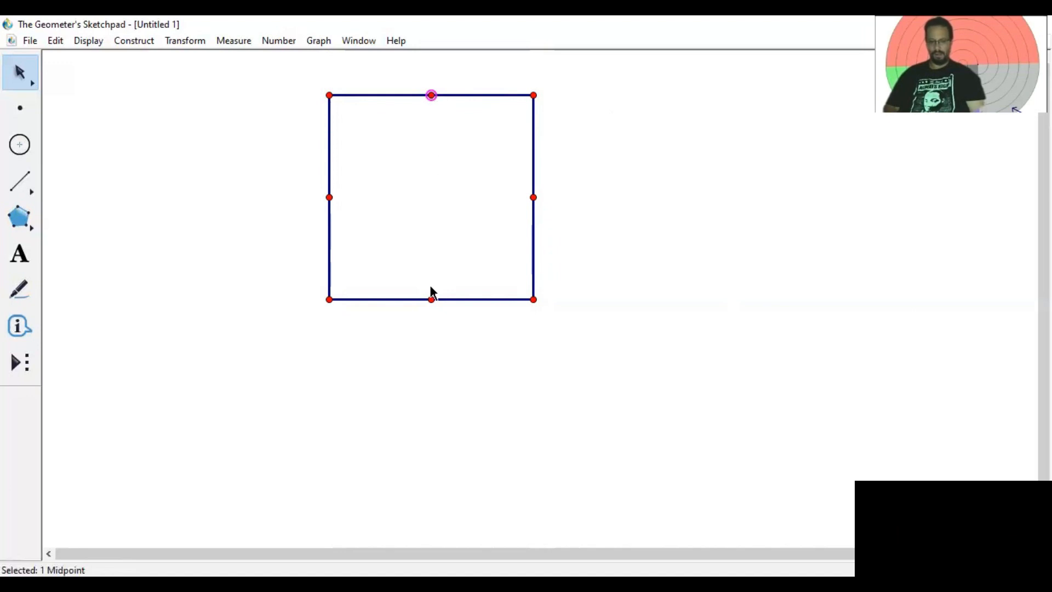
click(432, 299)
click(134, 41)
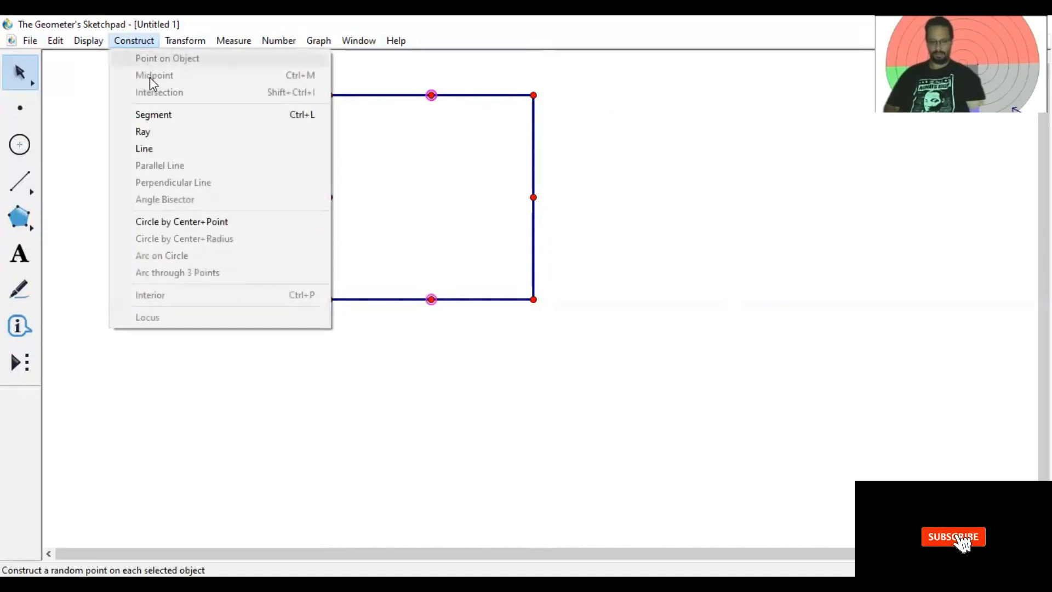
click(159, 115)
click(596, 171)
Construct a horizontal segment joining the midpoints of the square's right and left sides.
click(534, 197)
click(330, 198)
click(137, 40)
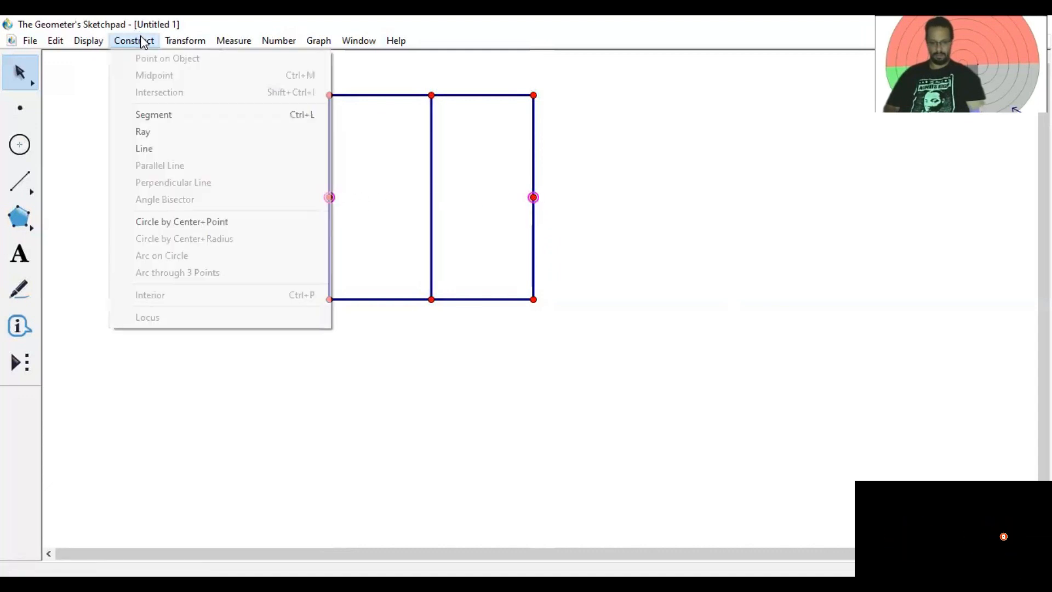
click(157, 114)
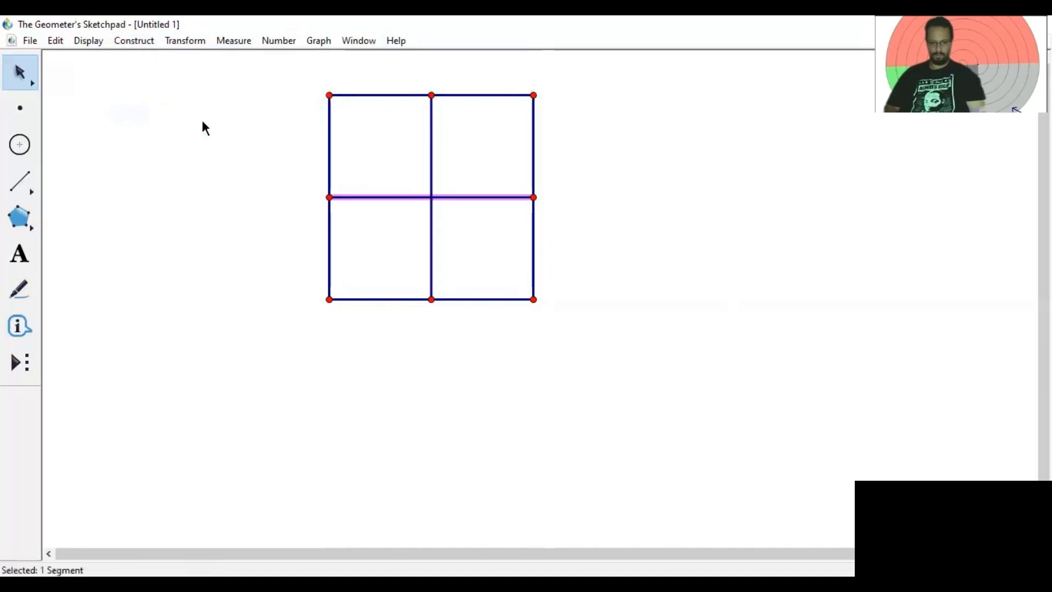
click(621, 217)
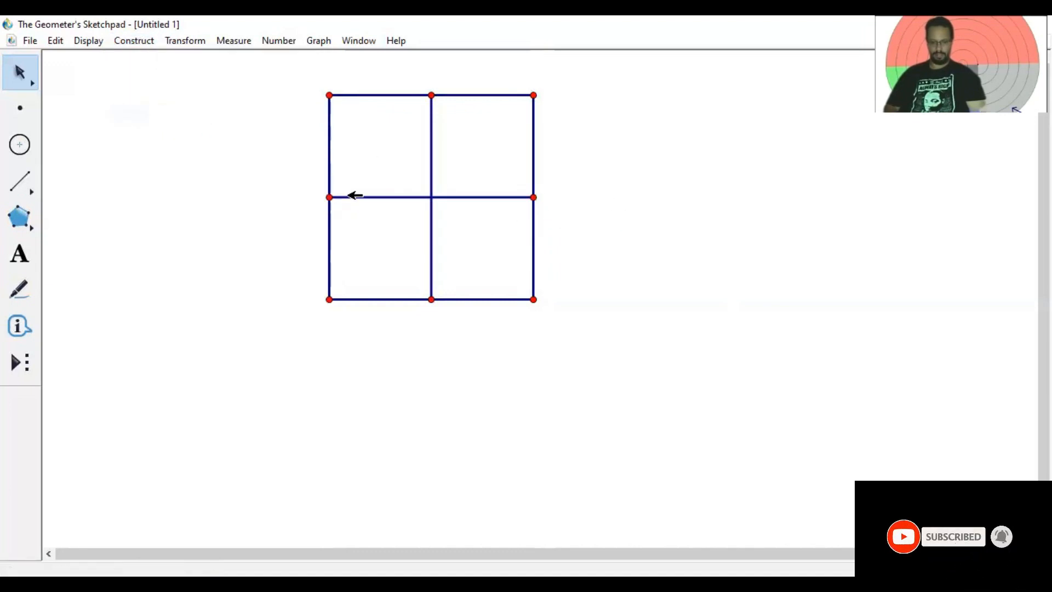
Hide the square's four outer side segments, keeping the points and the two crossing midlines.
click(330, 161)
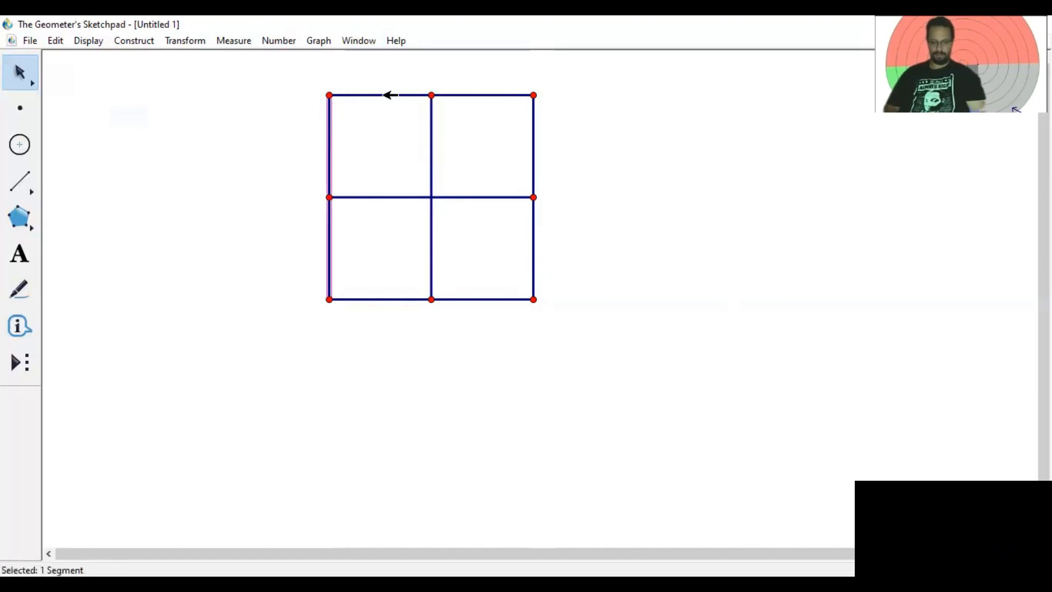
click(390, 95)
click(534, 132)
click(489, 300)
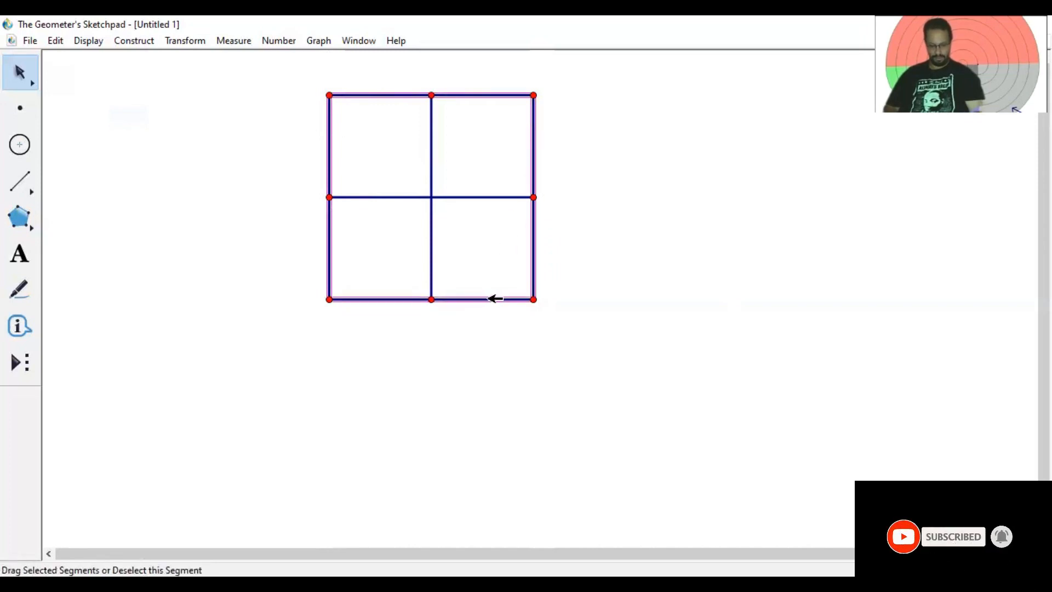
key(ctrl+h)
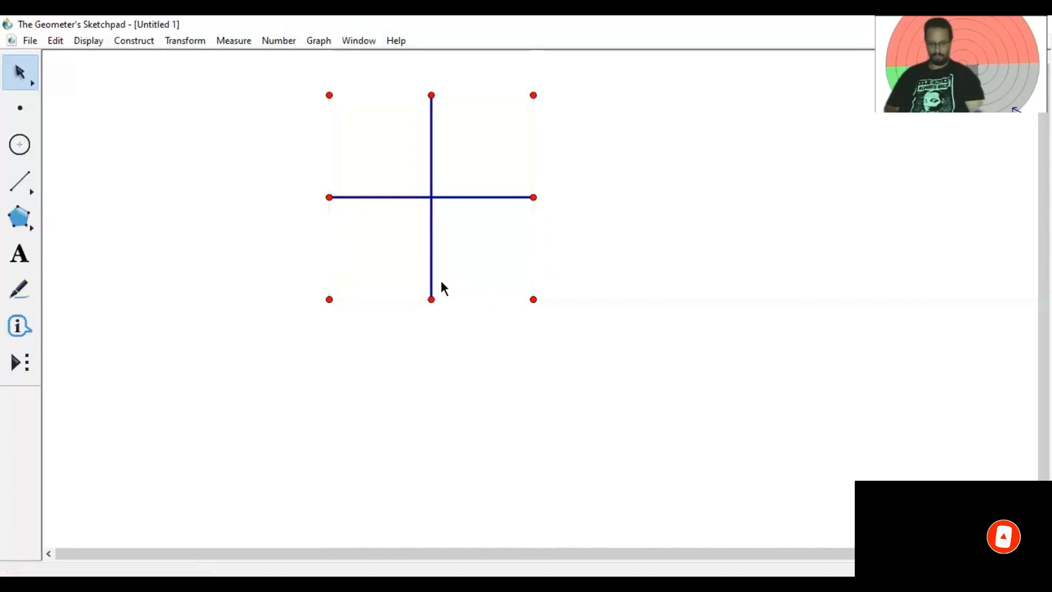
Draw point-to-point segments around the right half of the square, from the bottom midpoint through the right-side points to the top midpoint.
click(433, 296)
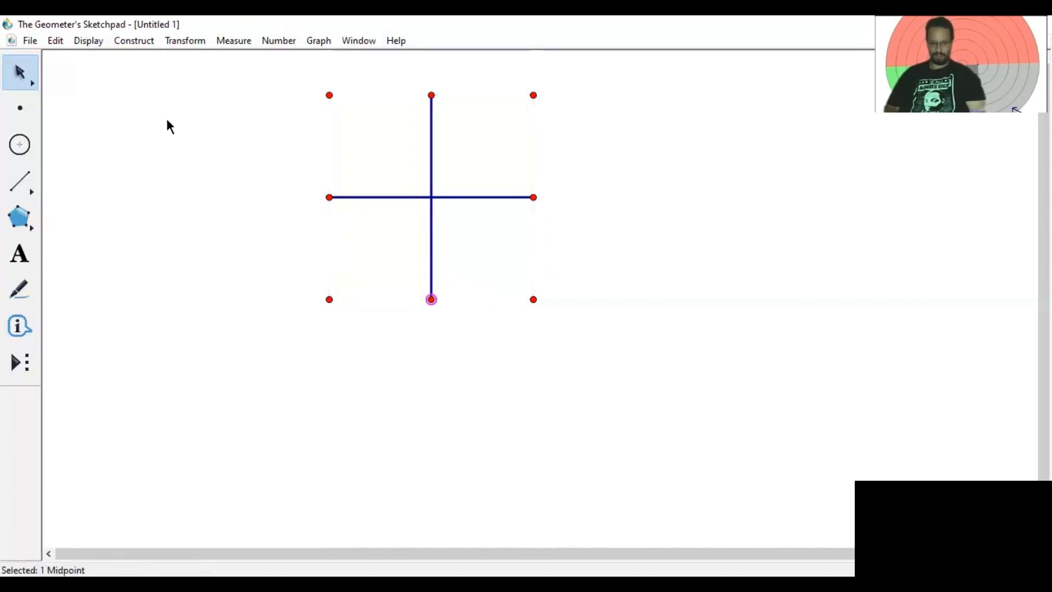
click(437, 299)
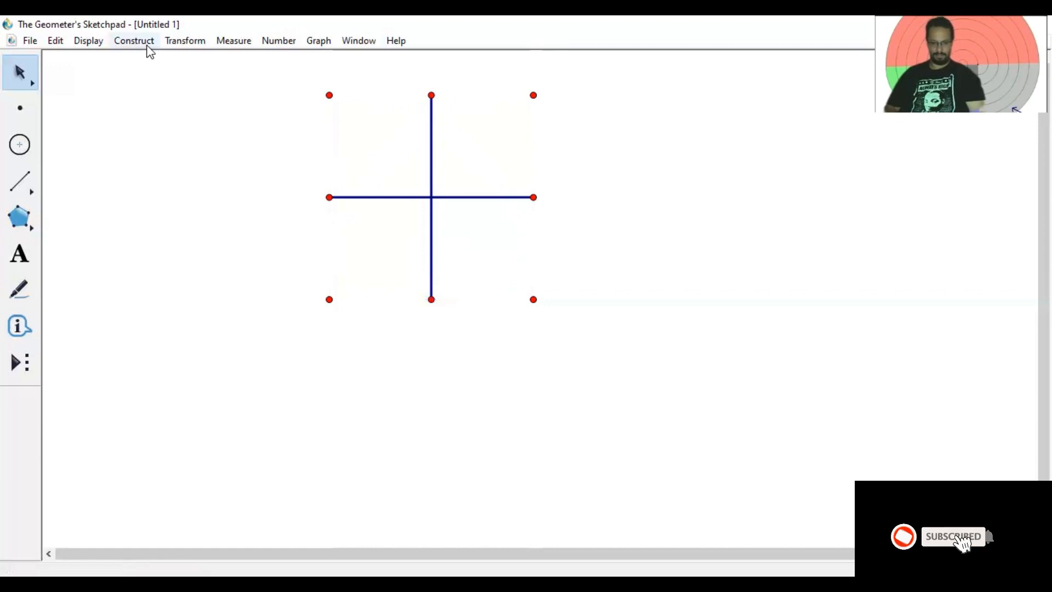
click(19, 179)
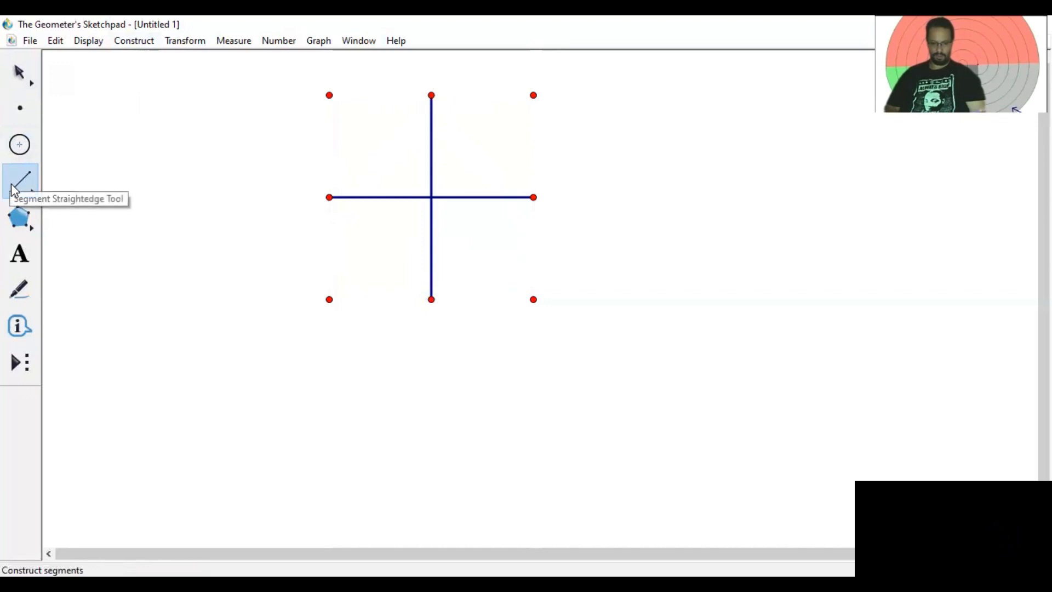
drag(432, 299, 535, 224)
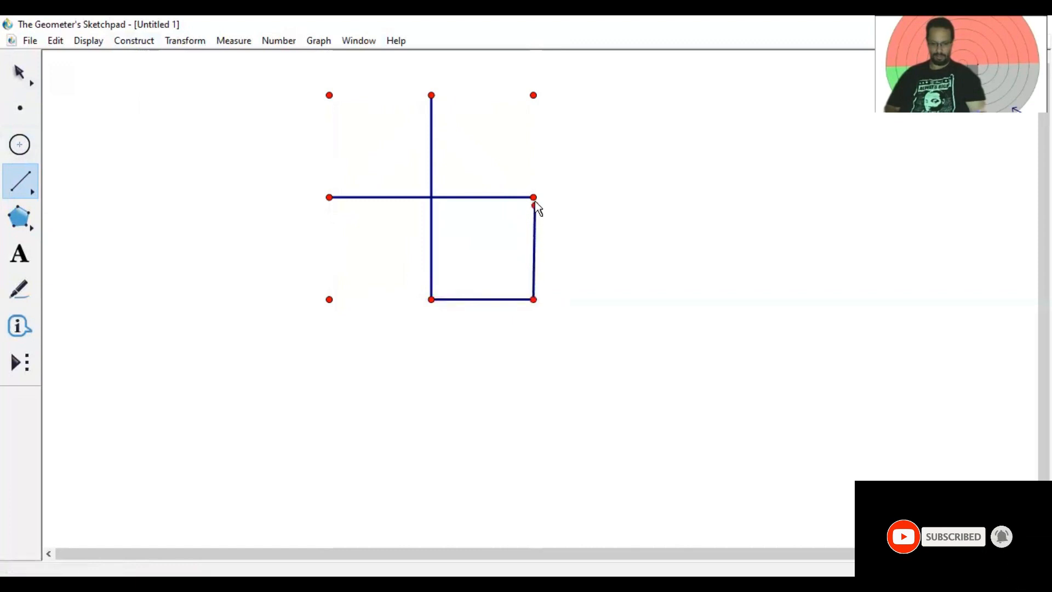
click(535, 198)
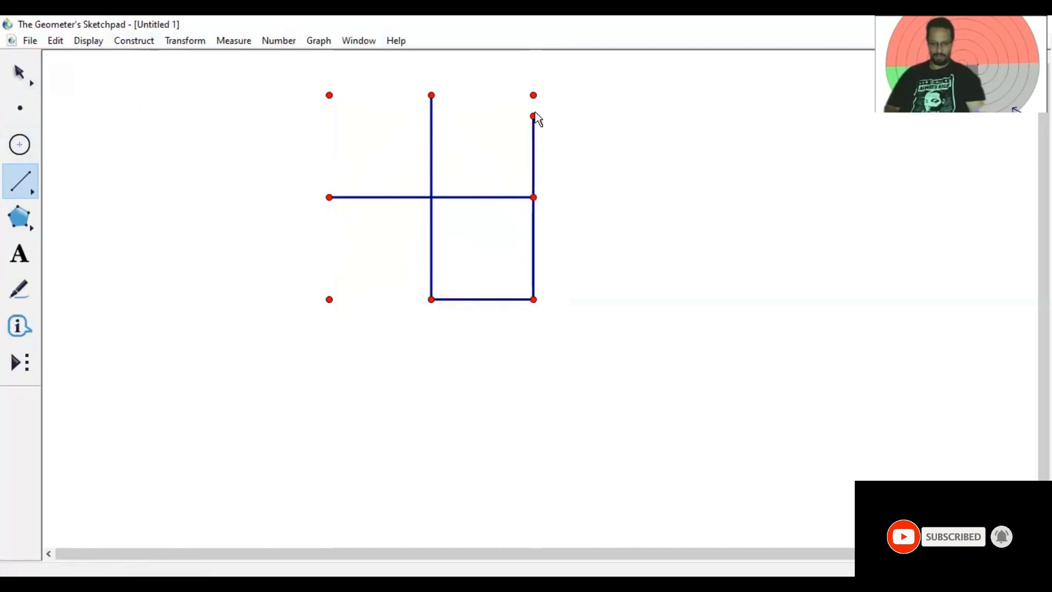
click(534, 97)
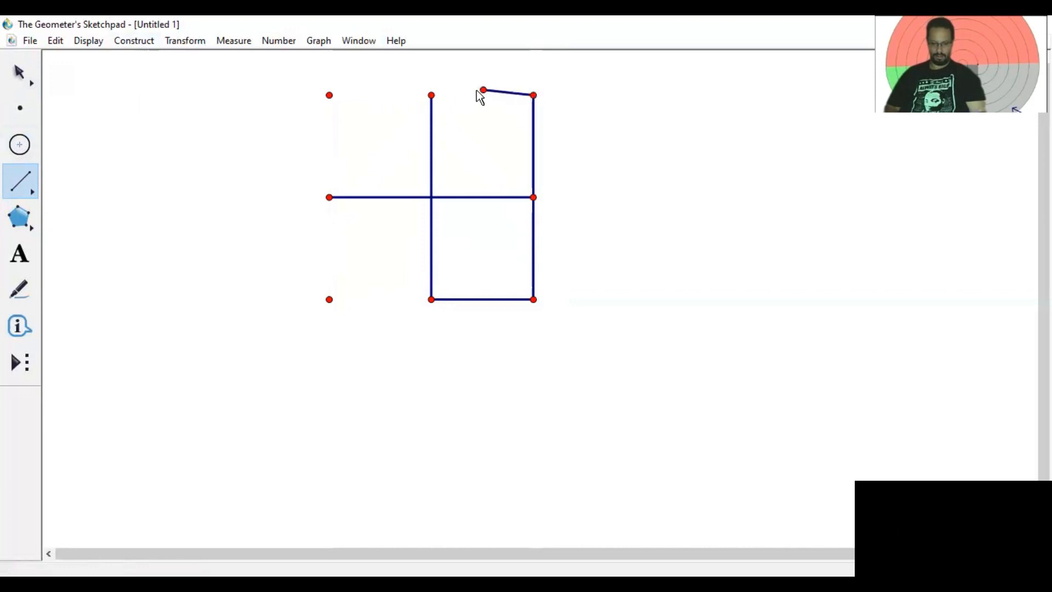
click(431, 96)
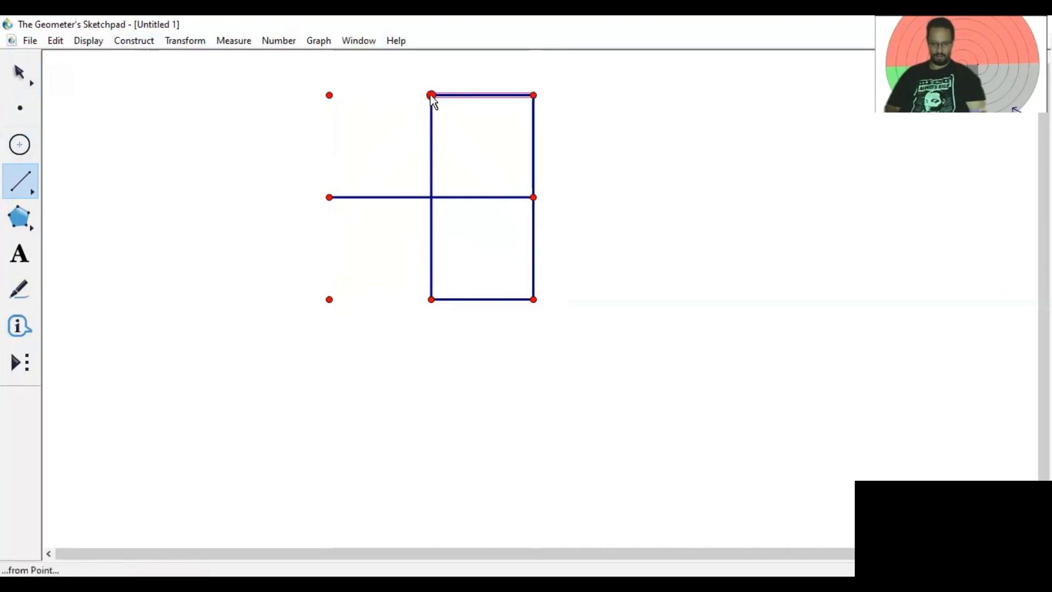
Draw point-to-point segments around the left half, from the top midpoint through the left-side points back to the bottom midpoint.
click(330, 96)
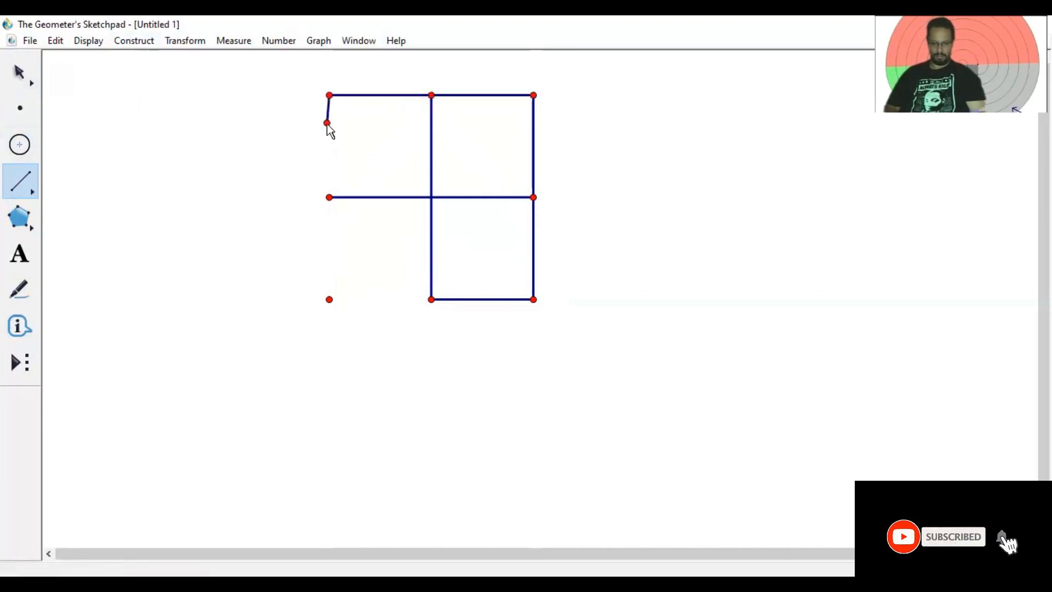
click(329, 198)
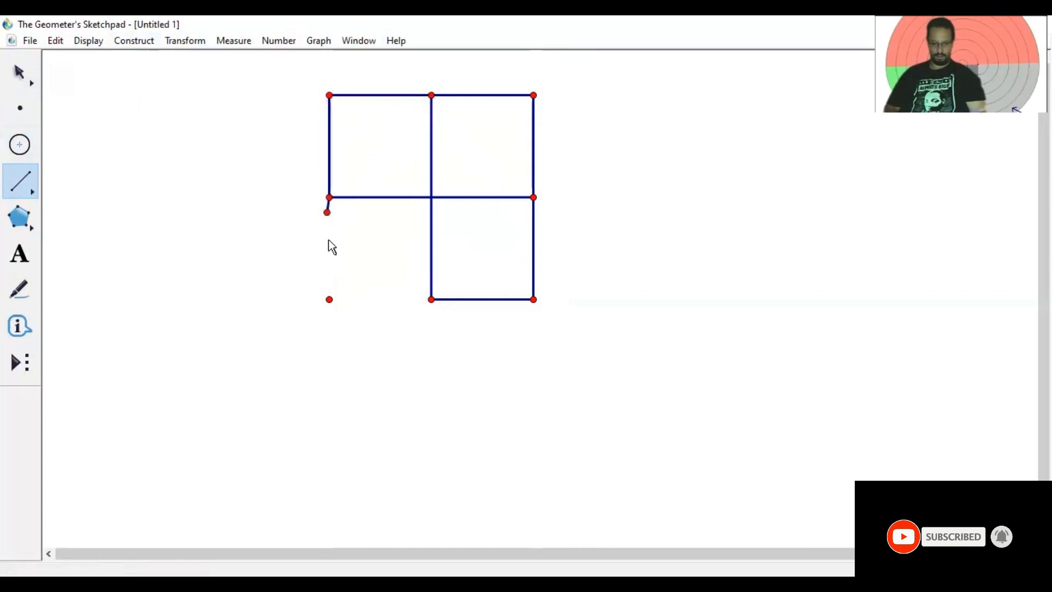
click(329, 299)
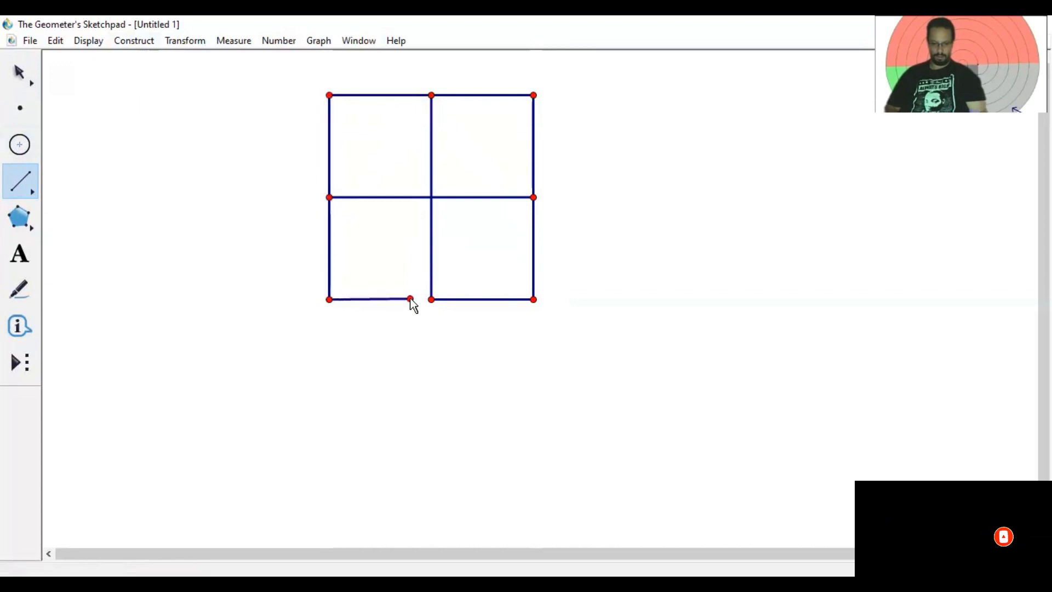
click(431, 300)
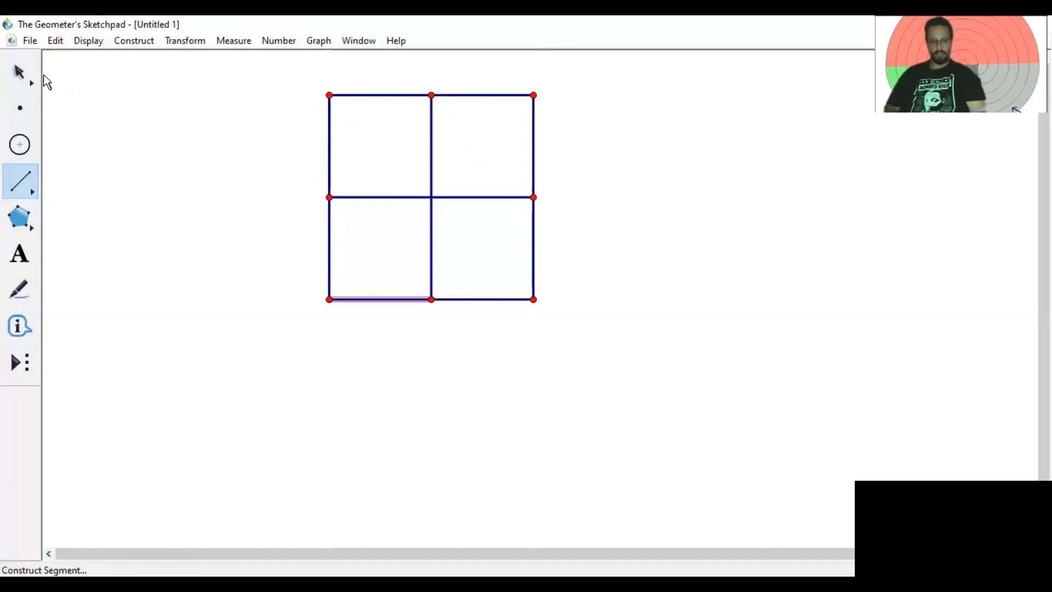
click(28, 74)
click(135, 117)
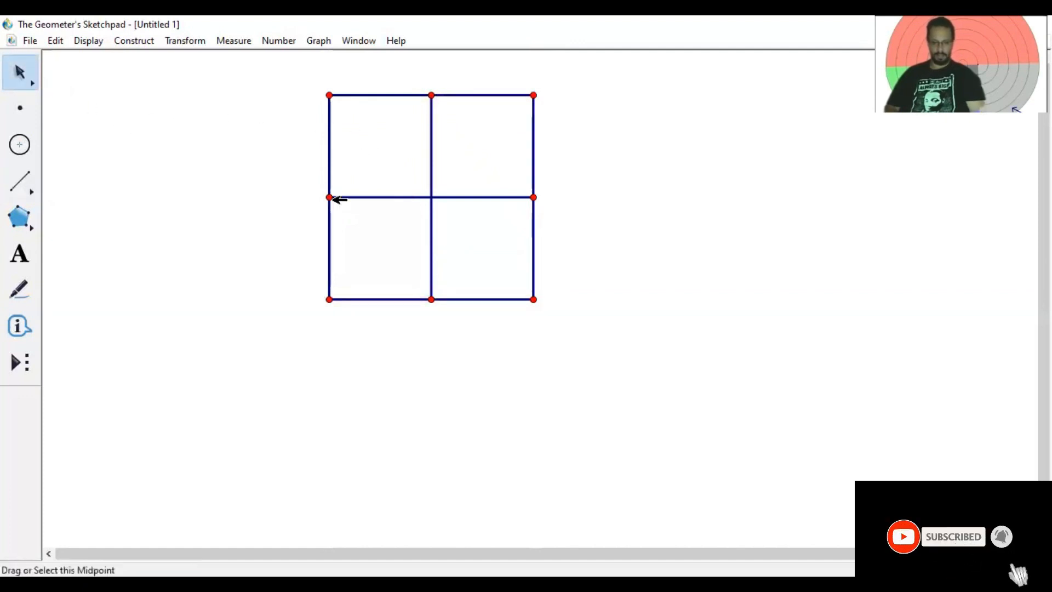
Construct the midpoint of the upper half of the square's left side.
click(330, 155)
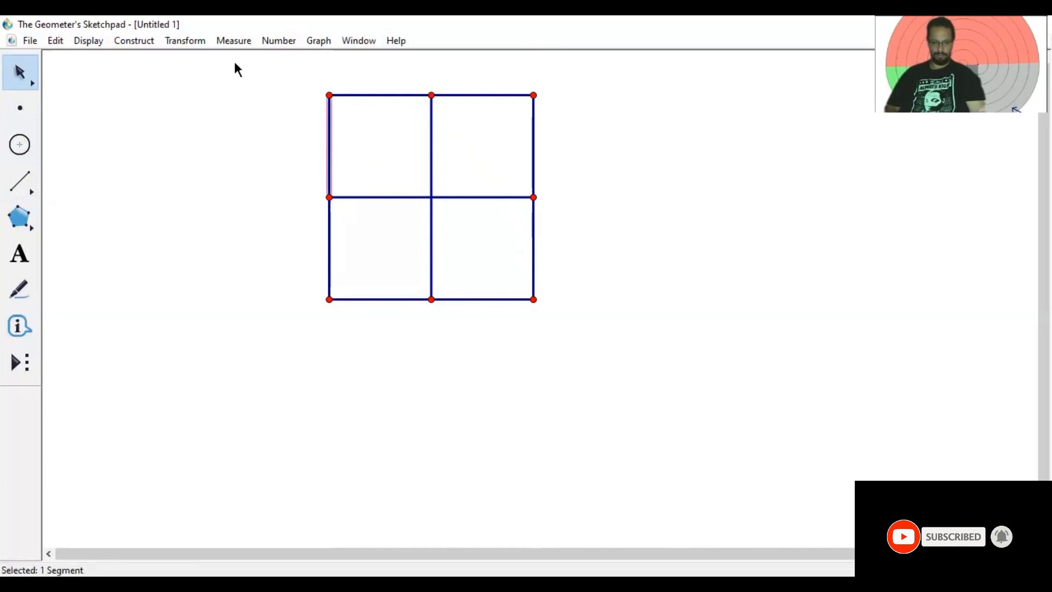
click(191, 43)
click(149, 41)
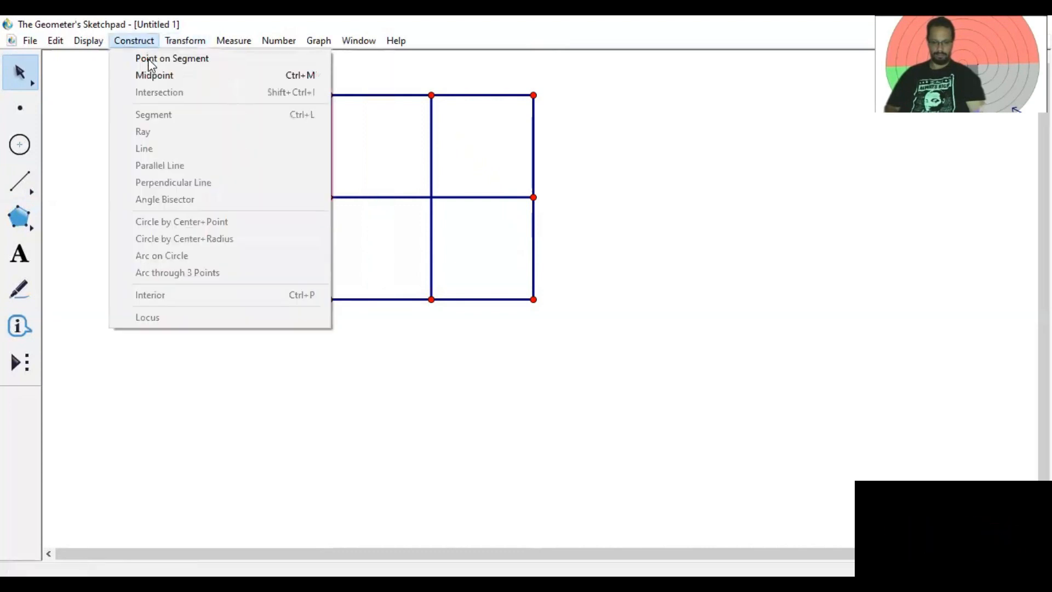
click(154, 77)
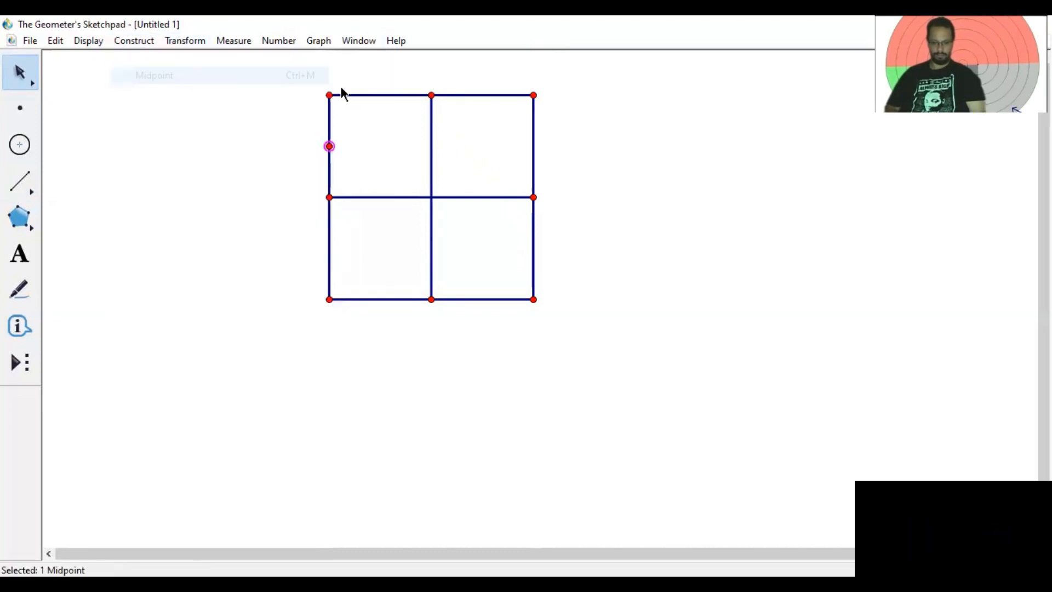
Construct the midpoints of the remaining seven half-side segments around the square.
click(386, 95)
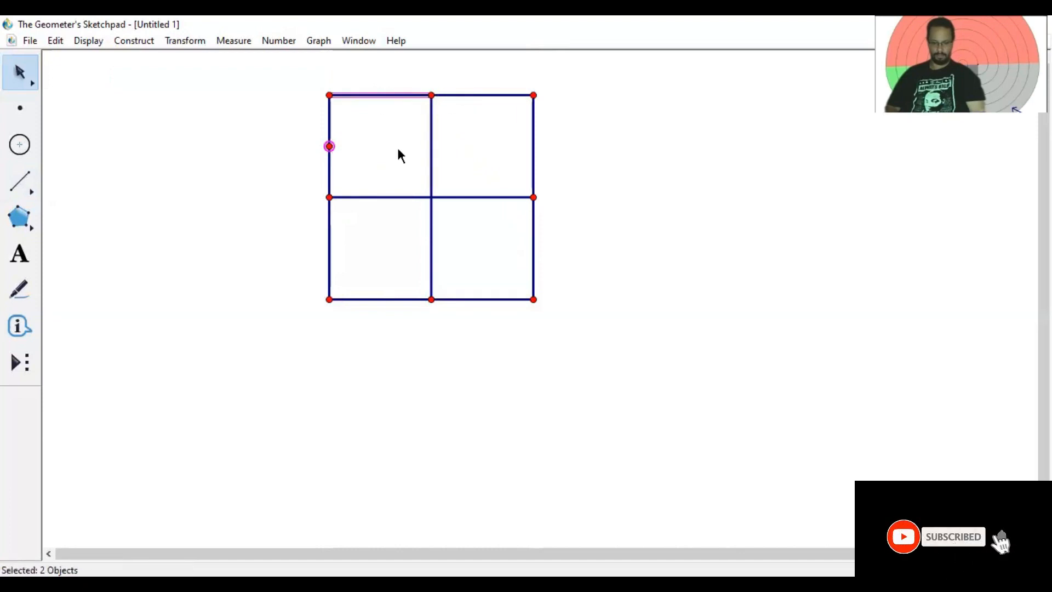
click(382, 96)
shift+click(487, 95)
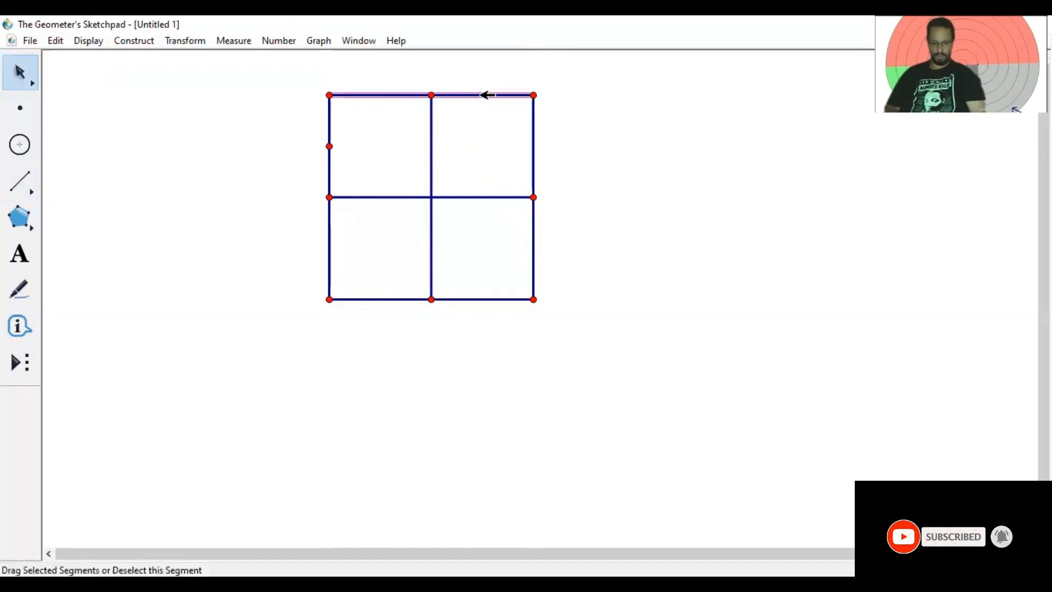
shift+click(534, 132)
shift+click(533, 228)
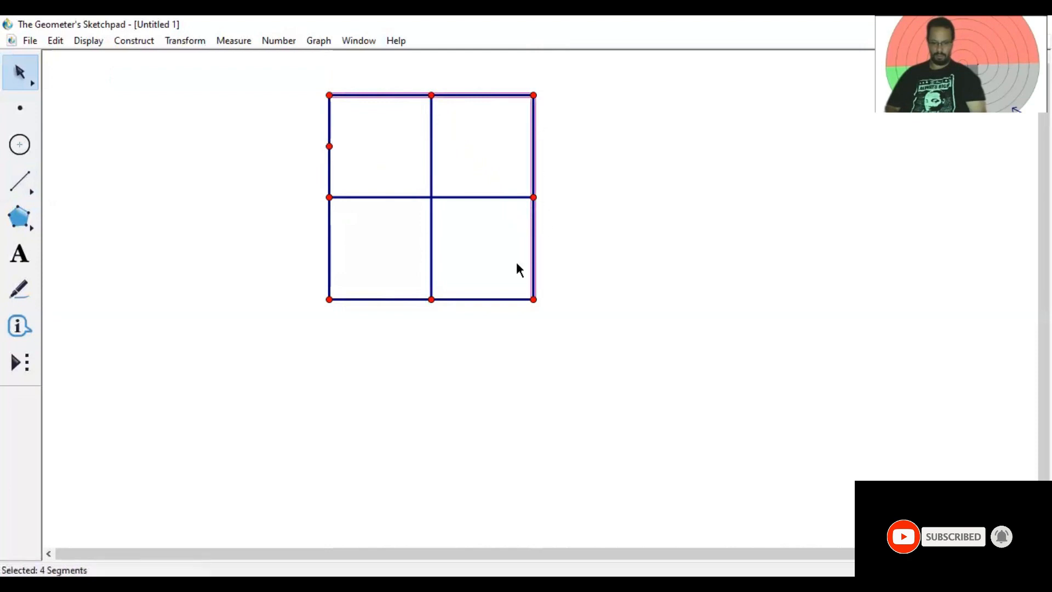
shift+click(491, 299)
shift+click(380, 300)
shift+click(330, 245)
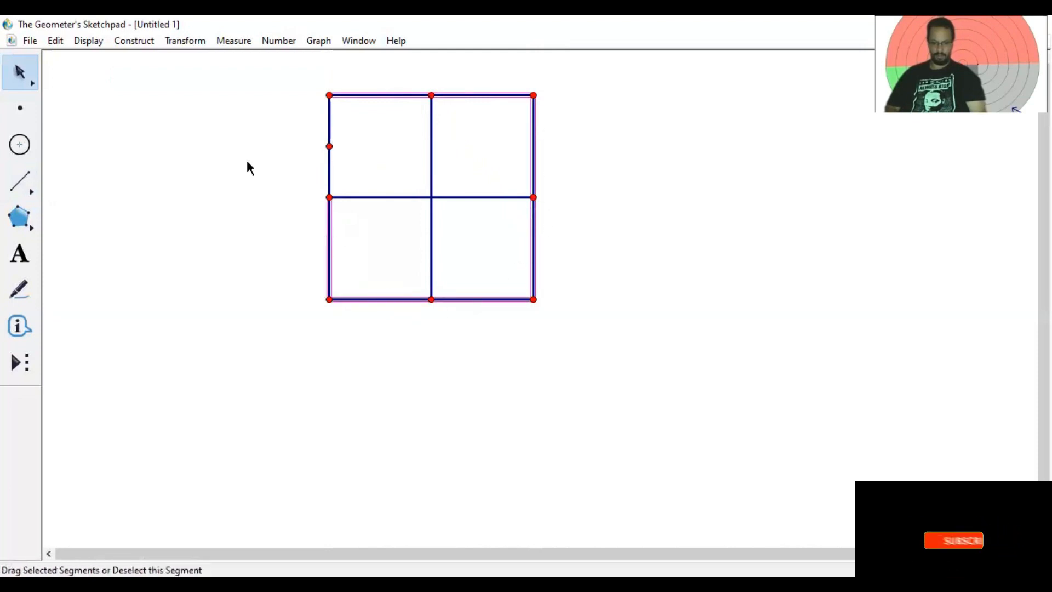
click(141, 43)
click(144, 70)
click(620, 225)
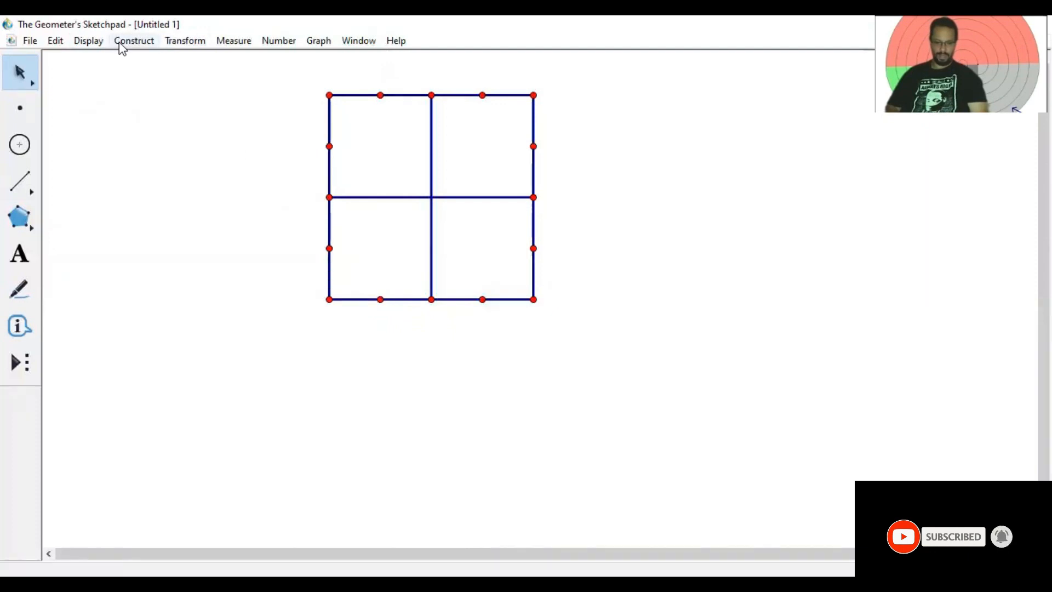
Draw two vertical and two horizontal segments between opposite quarter points to divide the square into a 4 by 4 grid.
click(26, 180)
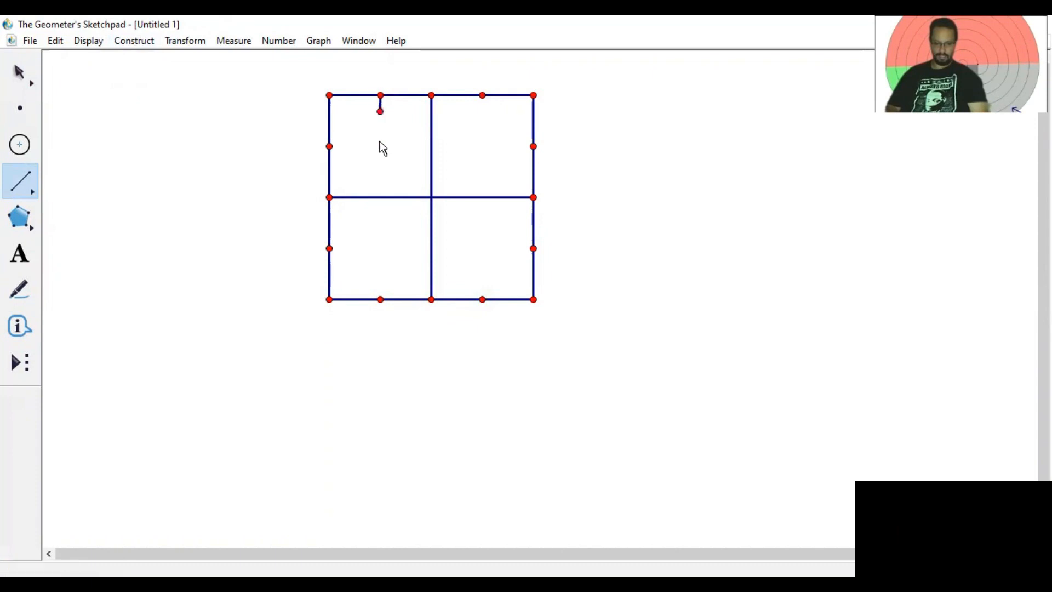
drag(380, 250, 380, 300)
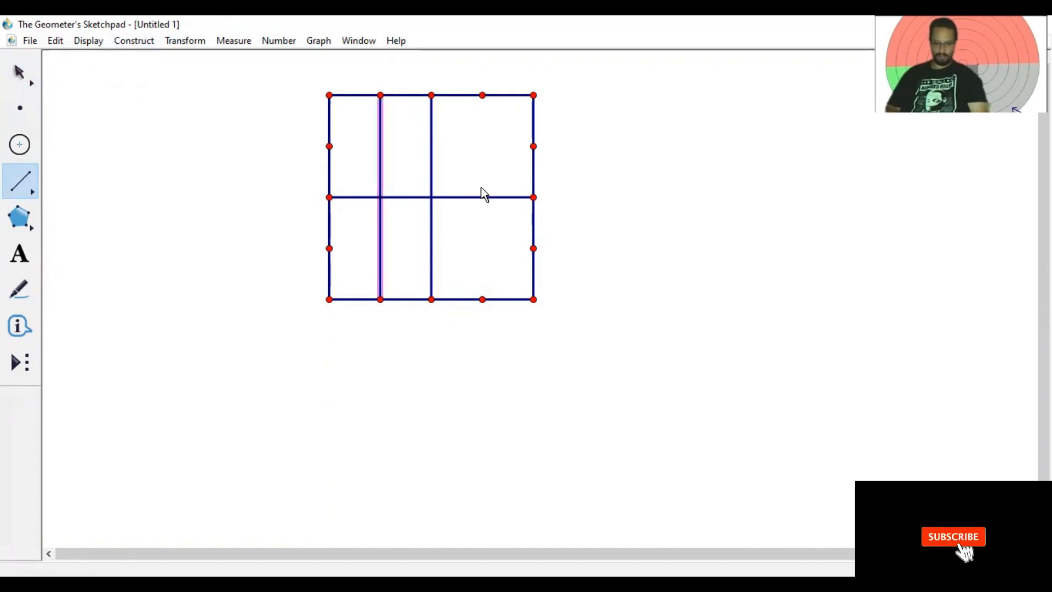
drag(483, 98, 482, 299)
drag(331, 146, 533, 146)
drag(330, 249, 533, 249)
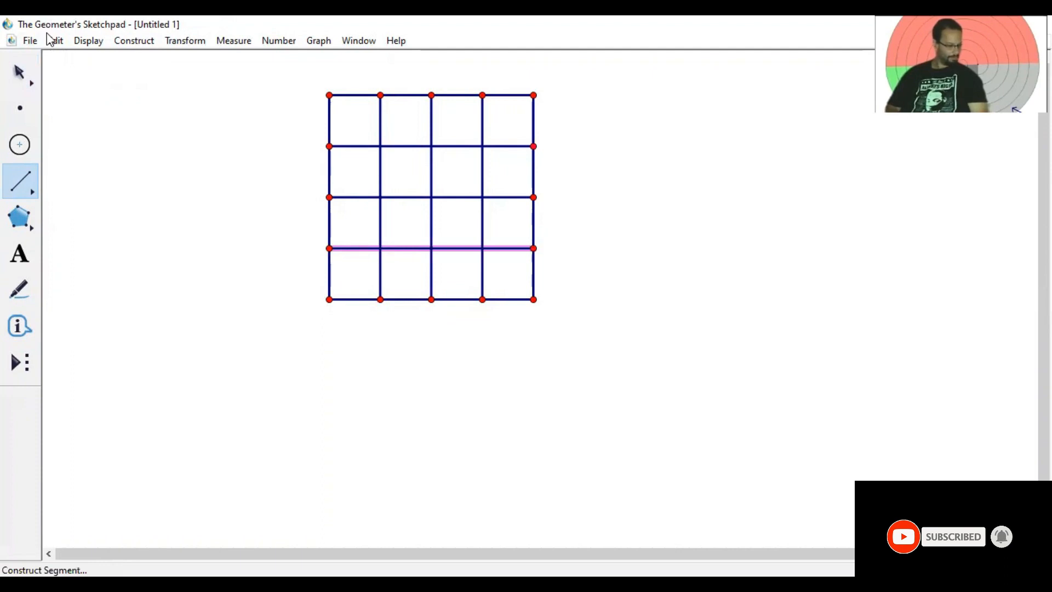
Mark the intersection points at all nine interior crossings of the 4 by 4 grid.
click(19, 76)
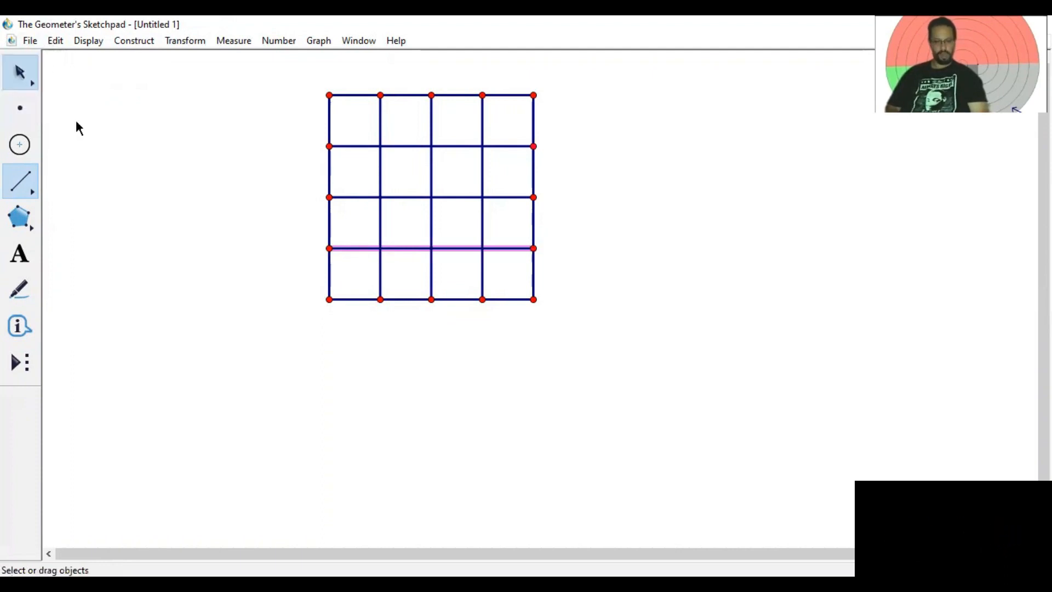
click(380, 249)
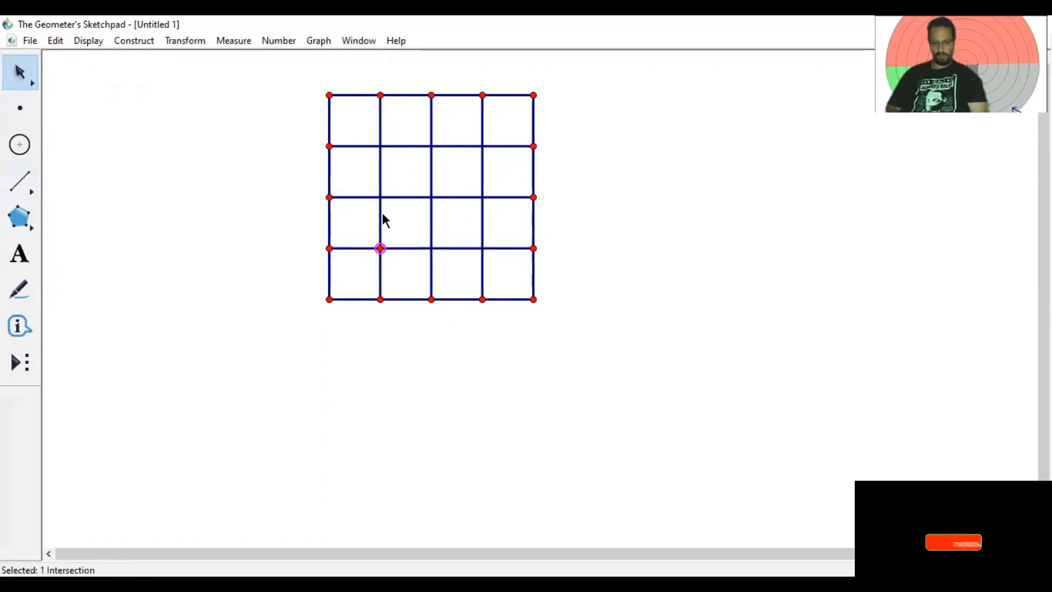
click(381, 197)
click(380, 146)
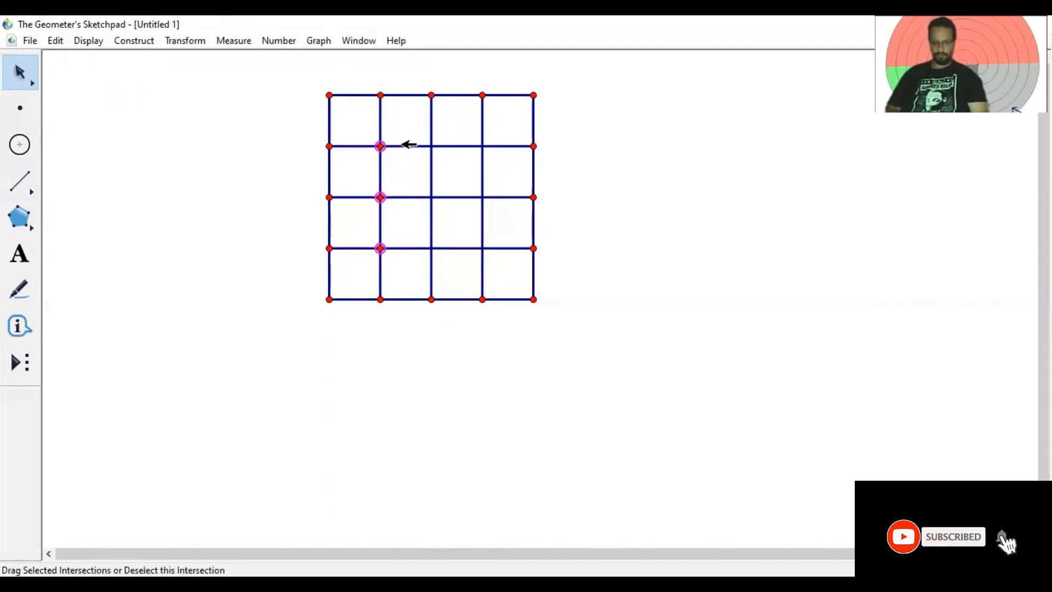
click(452, 147)
click(432, 146)
click(483, 146)
click(432, 198)
click(483, 197)
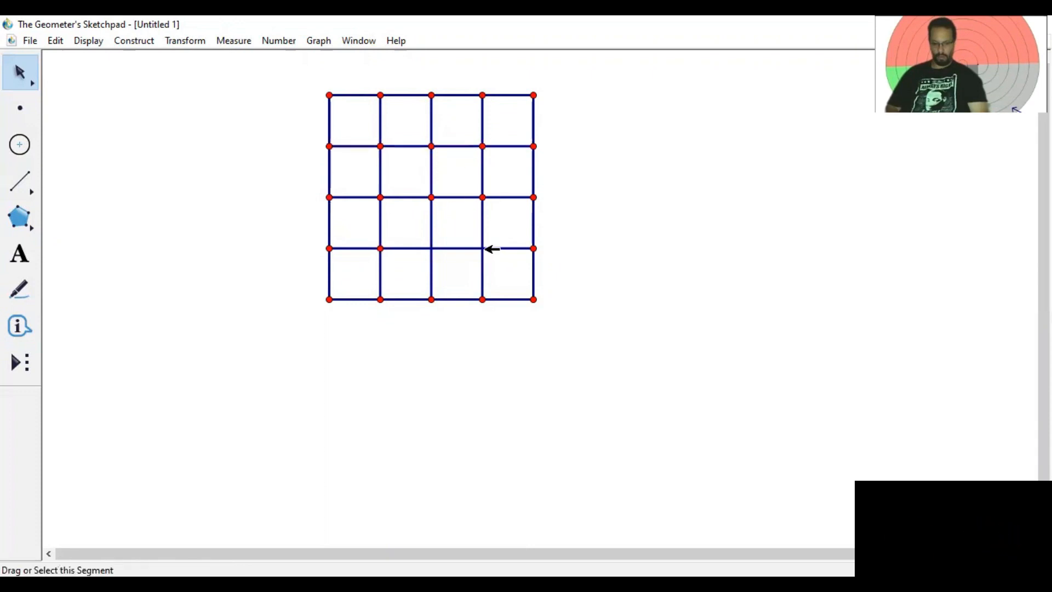
click(477, 249)
click(482, 248)
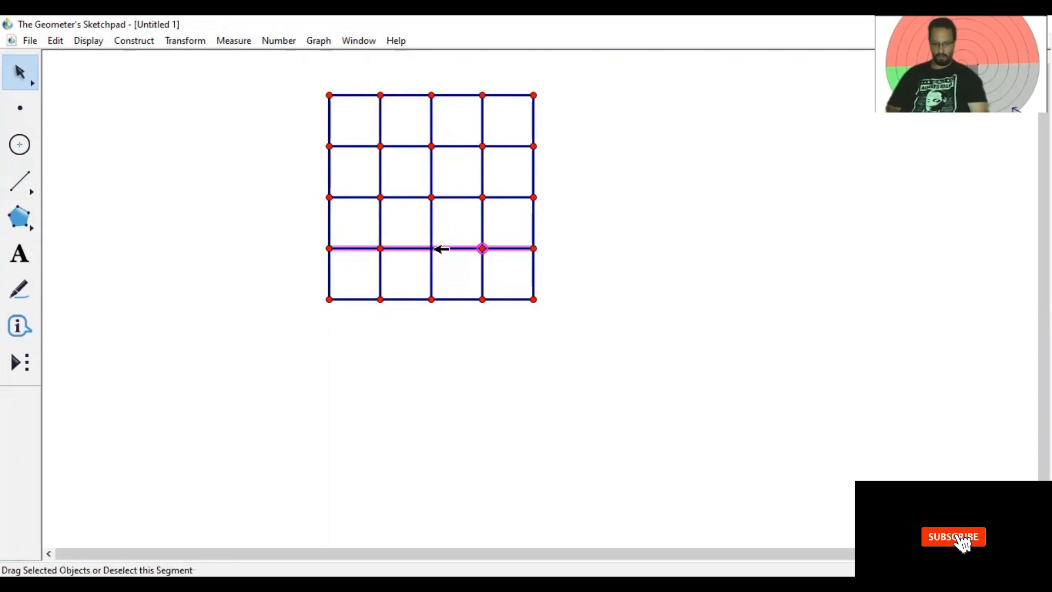
click(431, 249)
click(429, 327)
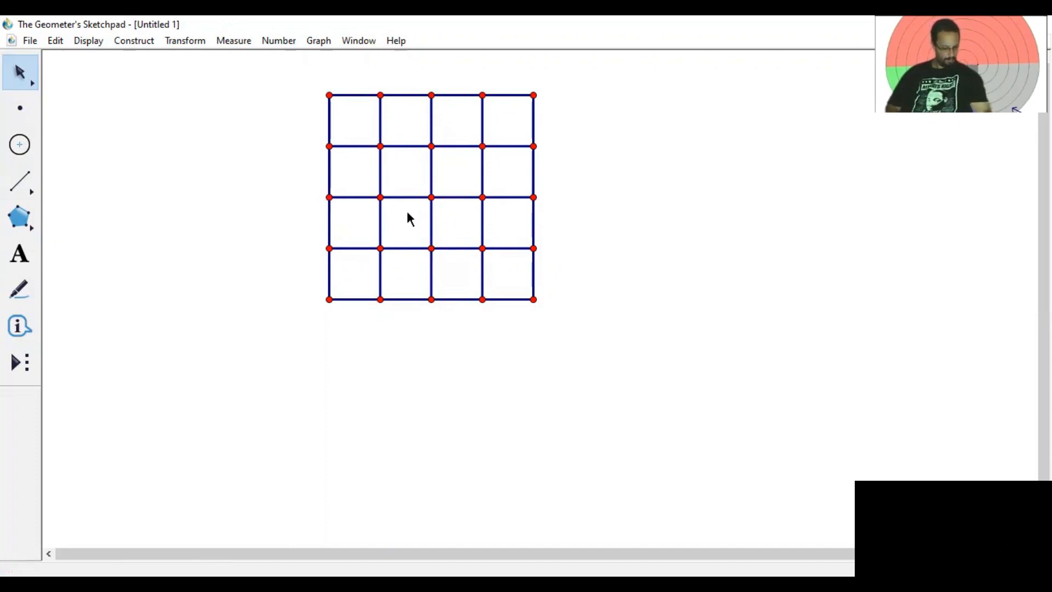
Hide the eight half-side segments that form the square's outline, keeping the points.
click(331, 164)
click(331, 209)
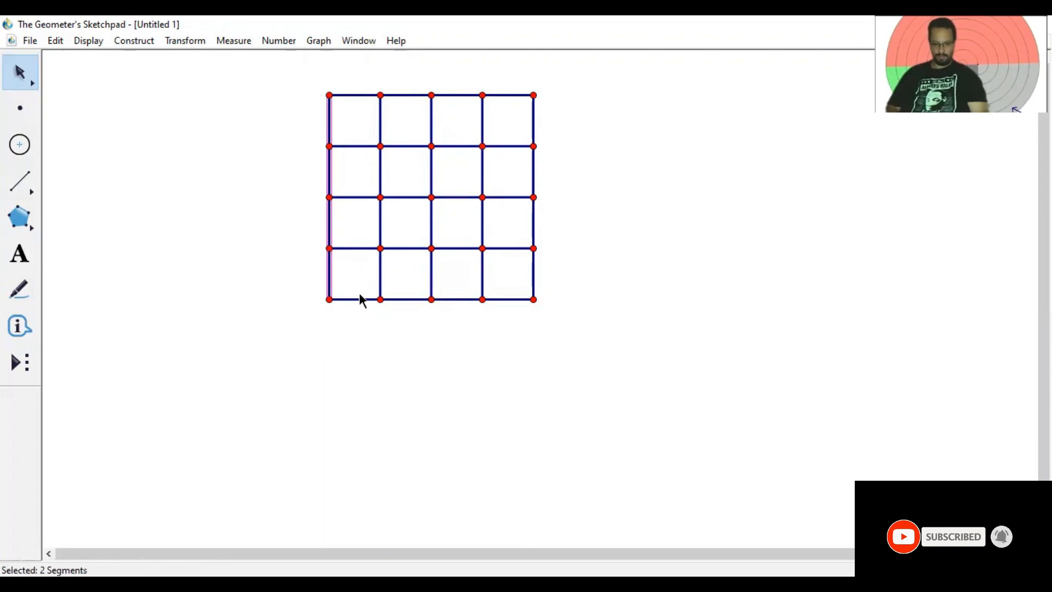
click(463, 300)
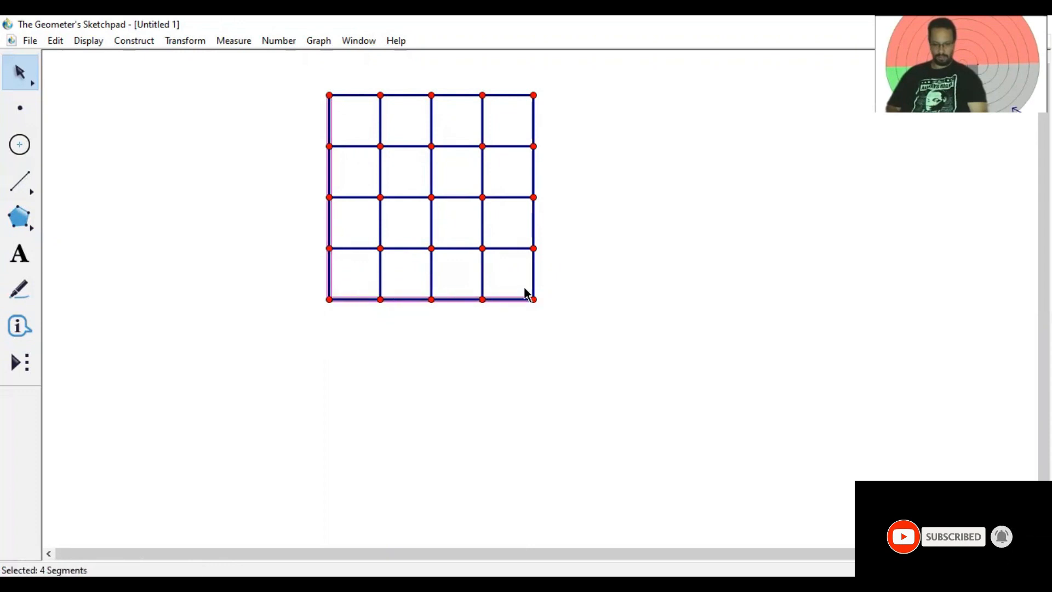
click(535, 280)
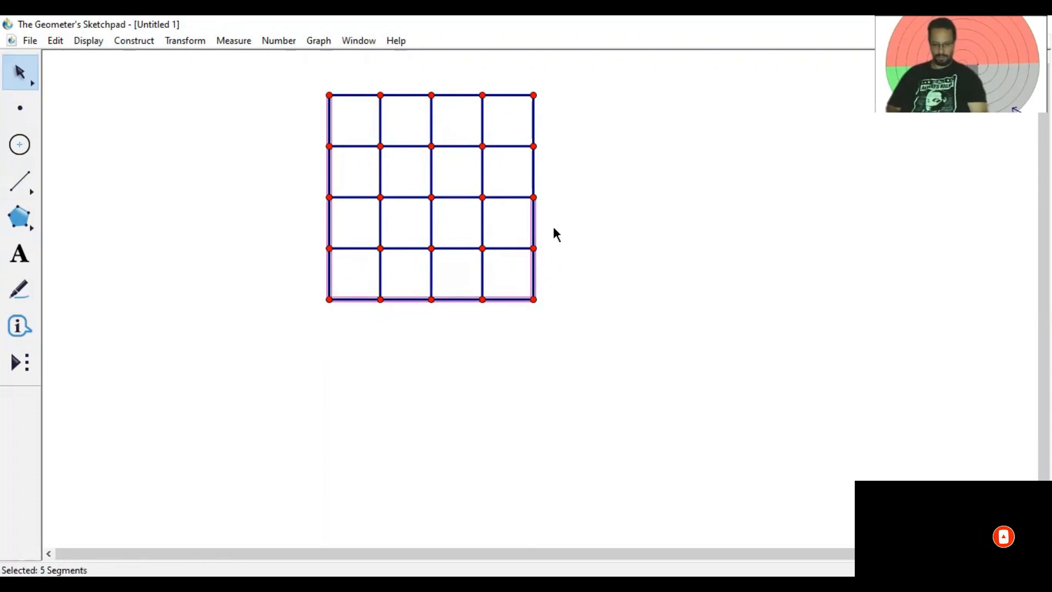
click(535, 172)
click(536, 121)
click(504, 95)
click(456, 95)
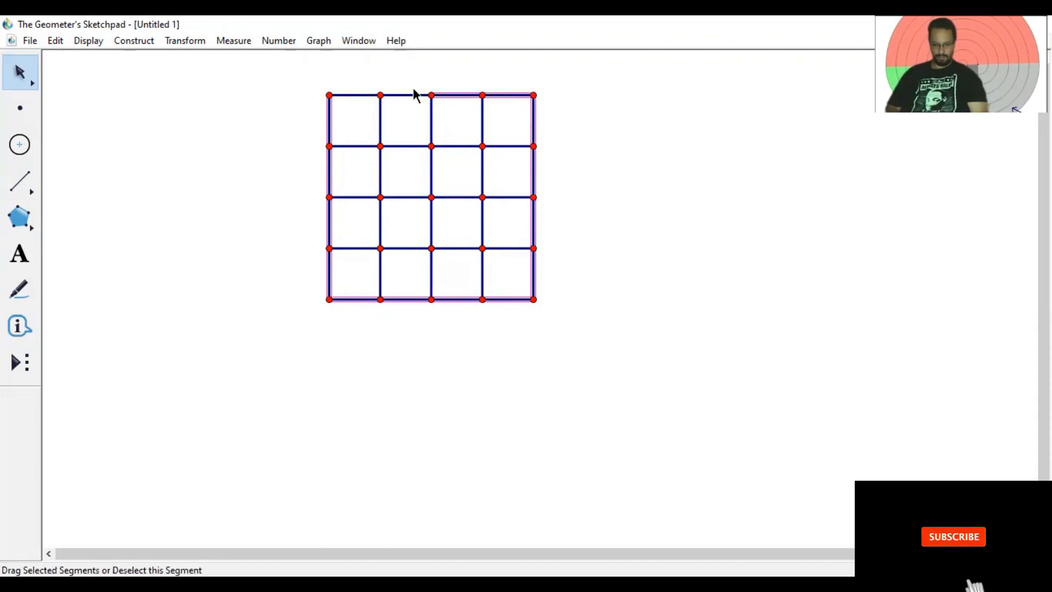
click(411, 95)
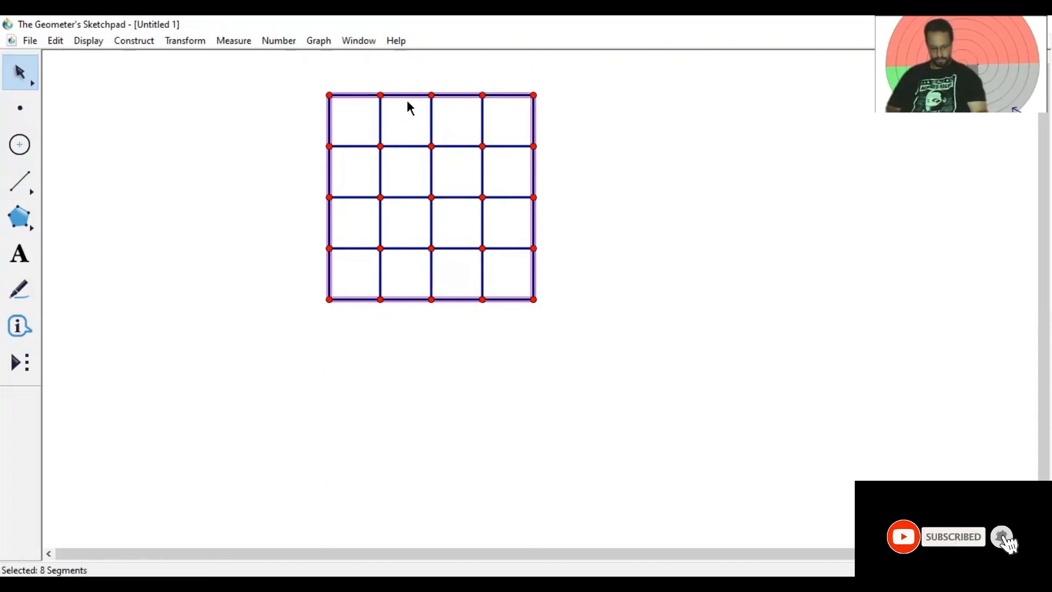
key(ctrl+h)
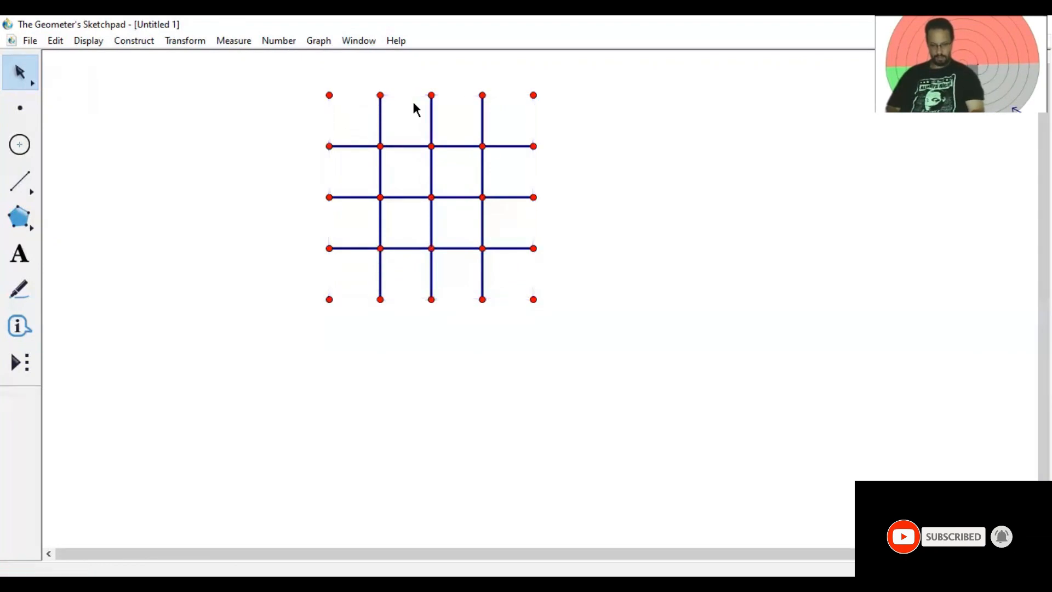
Hide the two vertical and two horizontal quarter segments, keeping only the central cross and the grid points.
click(407, 146)
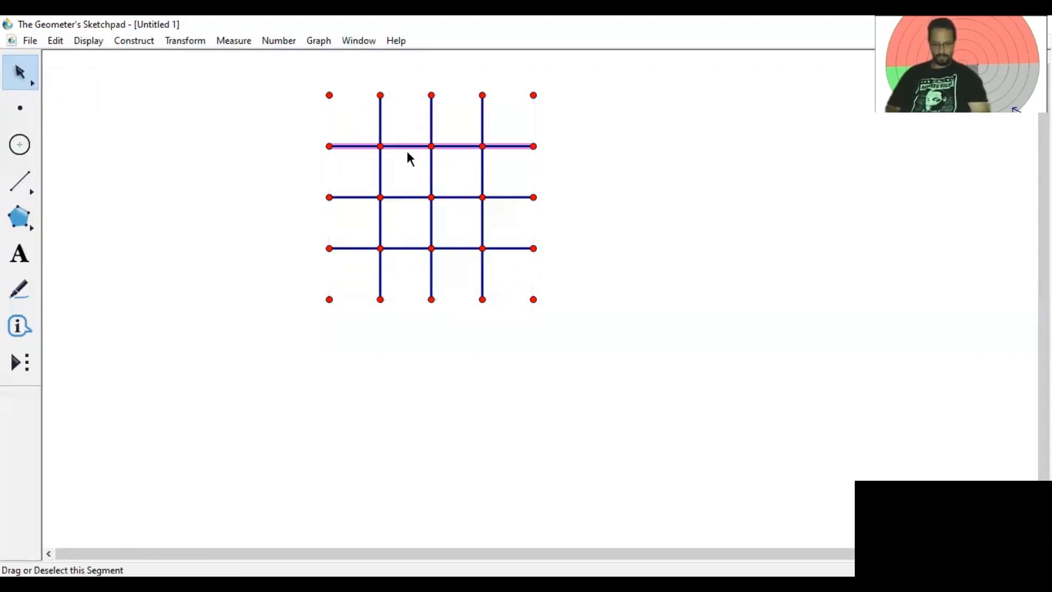
shift+click(382, 173)
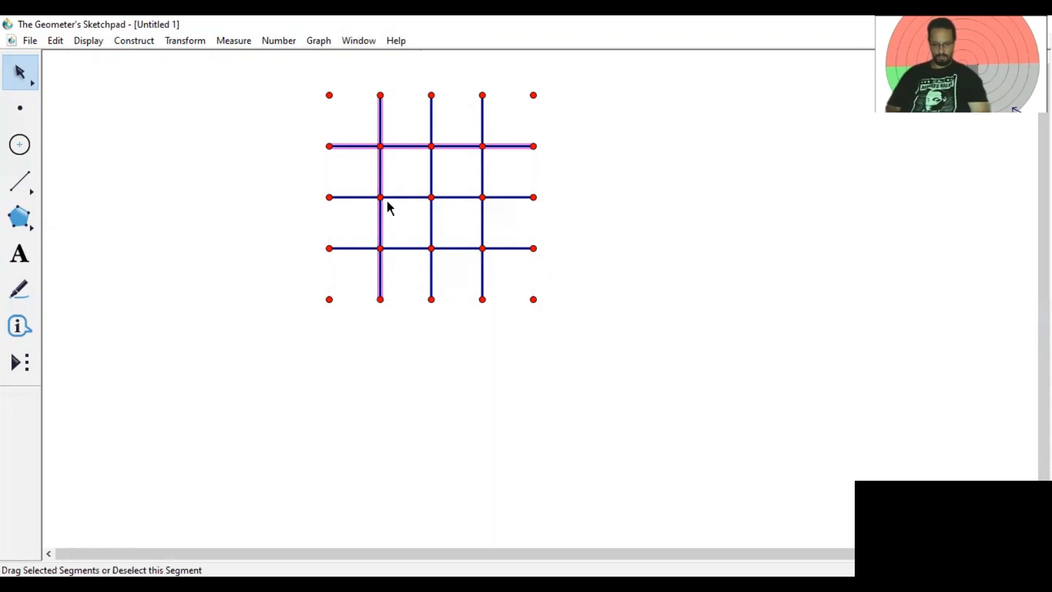
shift+click(409, 248)
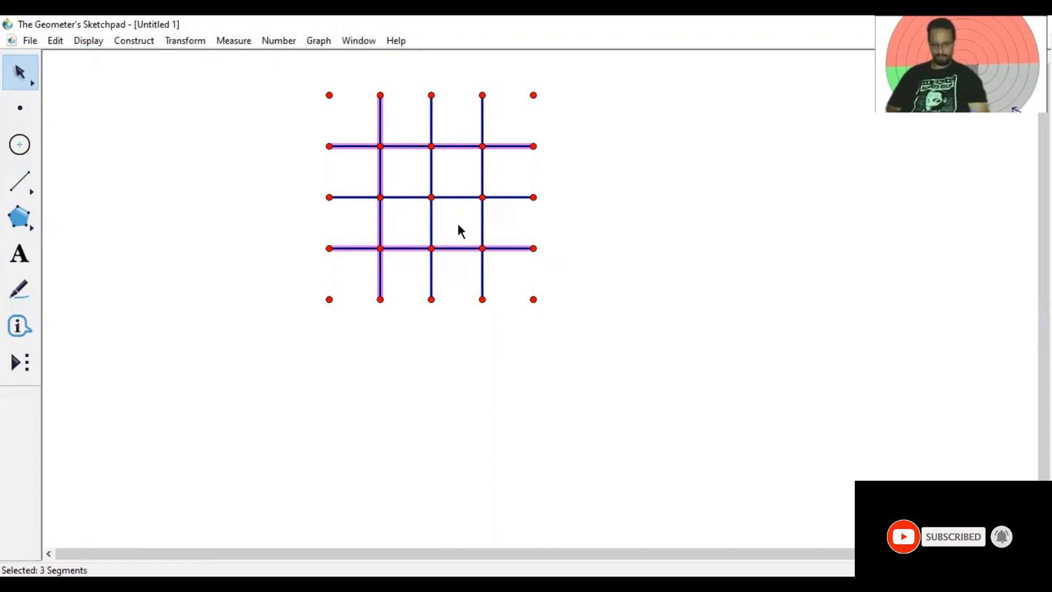
shift+click(483, 215)
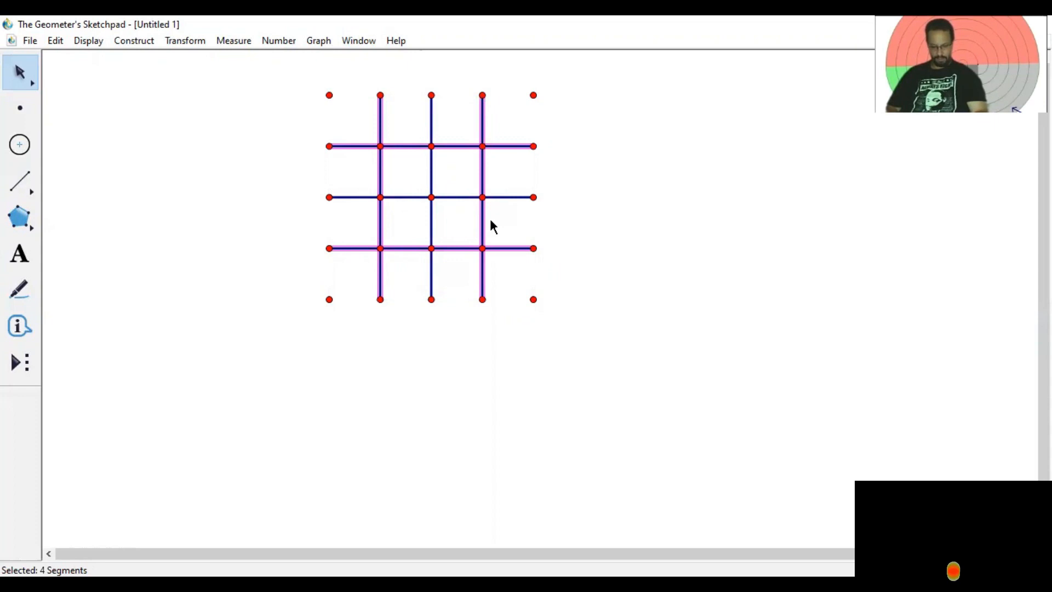
key(ctrl+h)
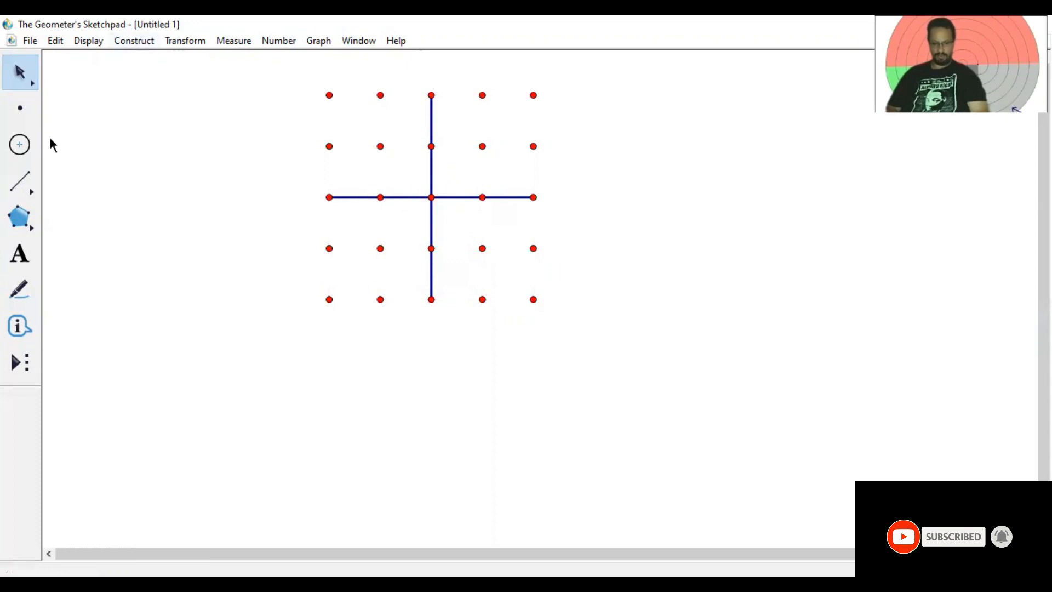
Draw an L-shaped pair of segments in each corner, joining the quarter points on the sides to the nearest interior grid point.
click(33, 188)
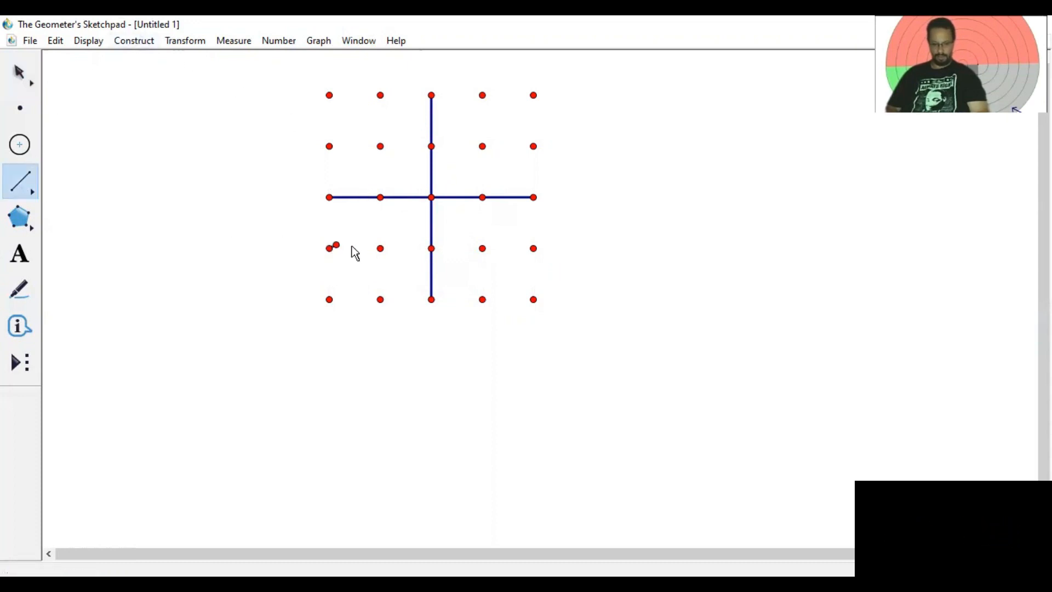
drag(372, 249, 380, 300)
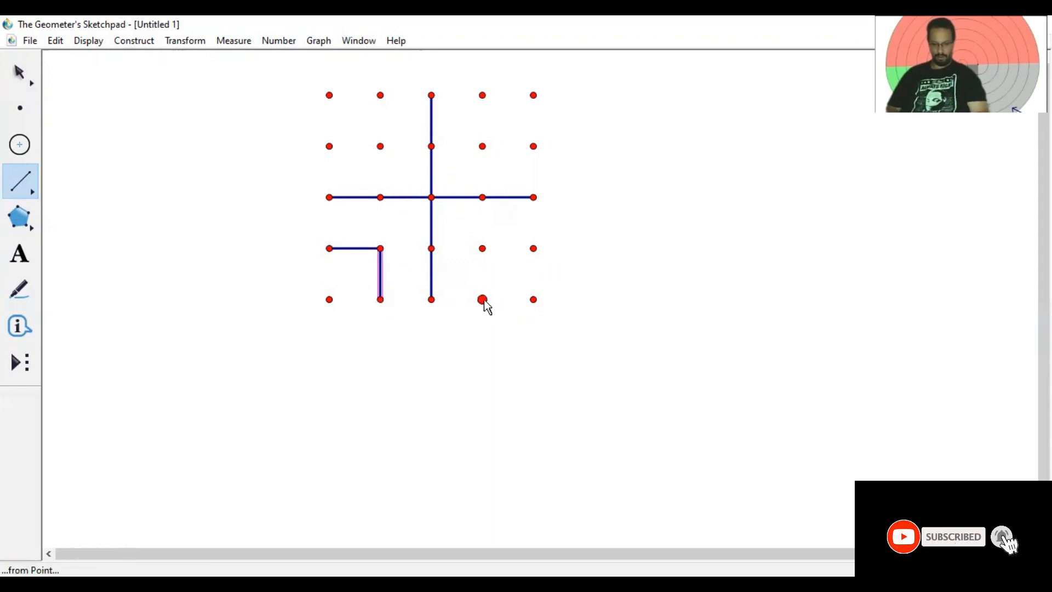
drag(481, 251, 533, 248)
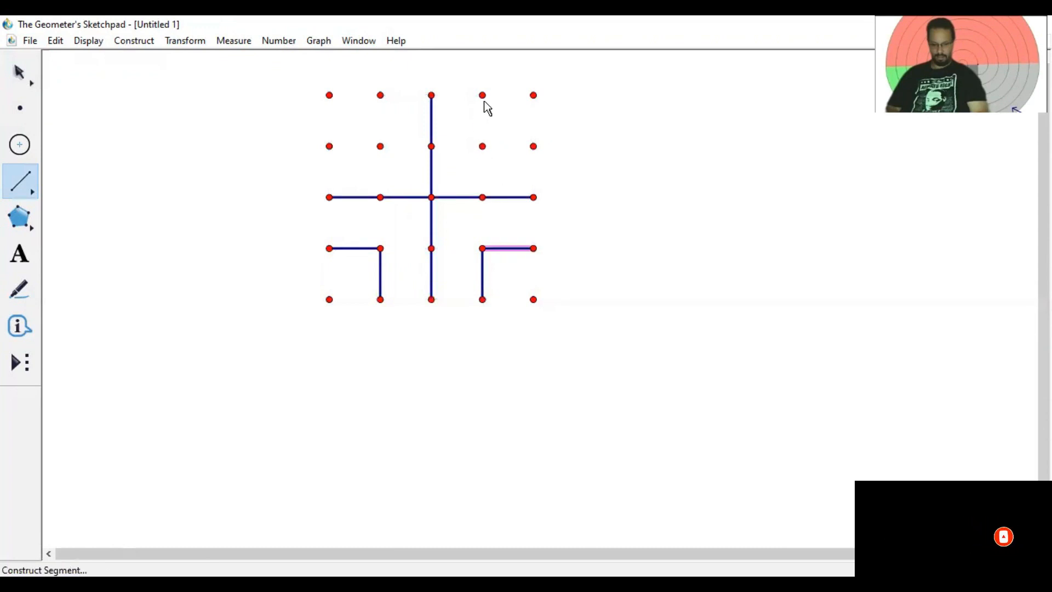
drag(485, 146, 534, 147)
drag(381, 96, 359, 149)
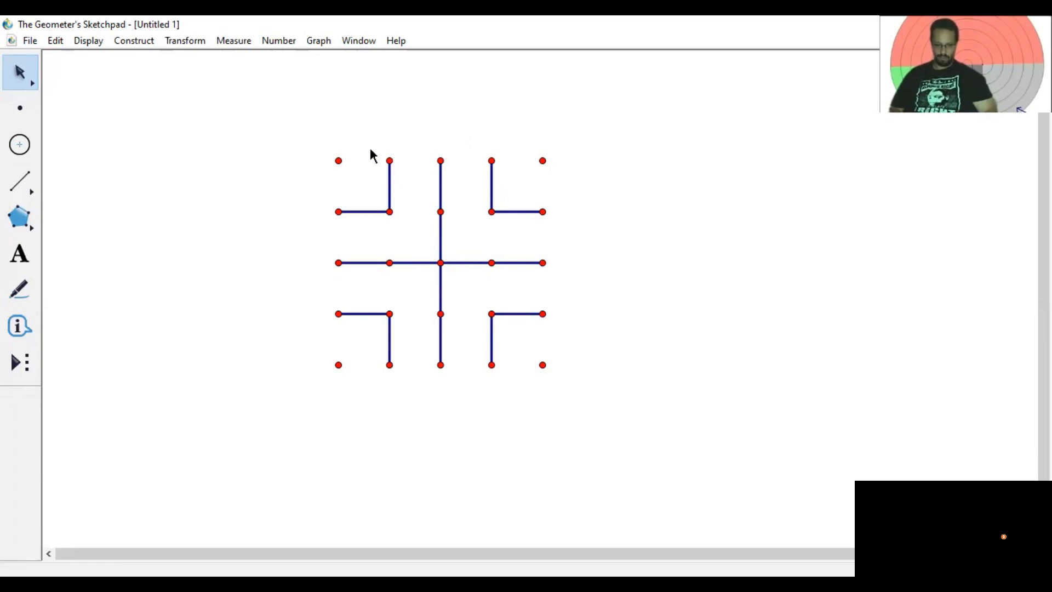
Draw a segment from the square's top midpoint to the quarter point on its right and construct the segment's midpoint.
click(20, 191)
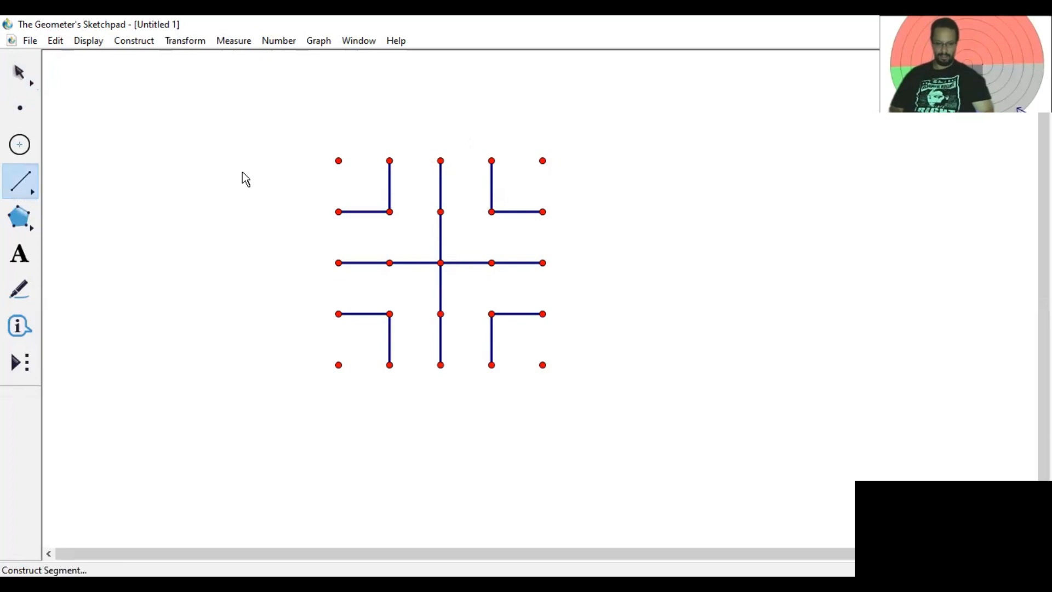
drag(440, 160, 492, 161)
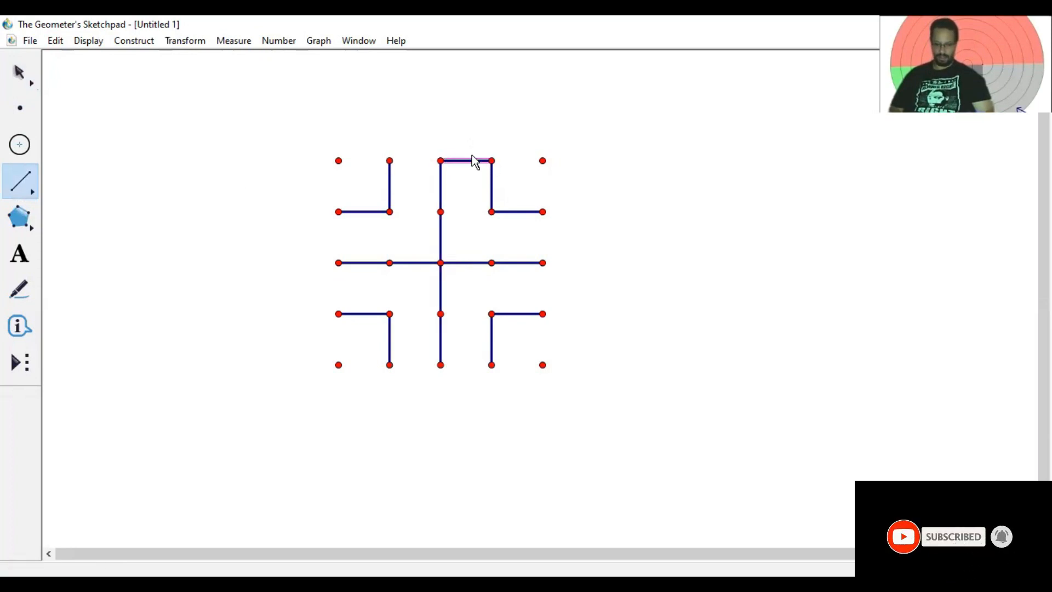
click(142, 40)
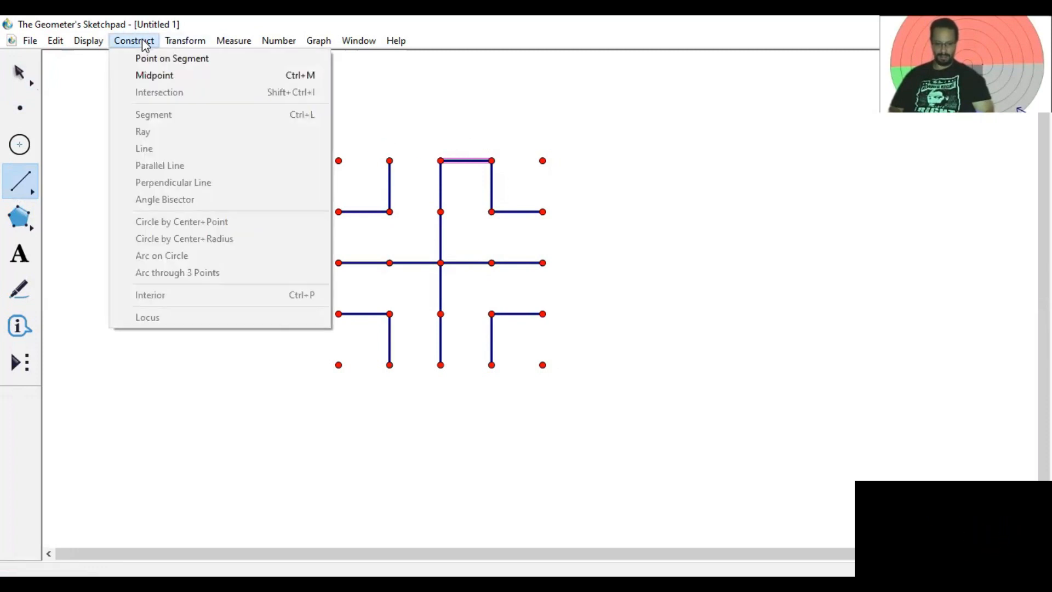
click(154, 75)
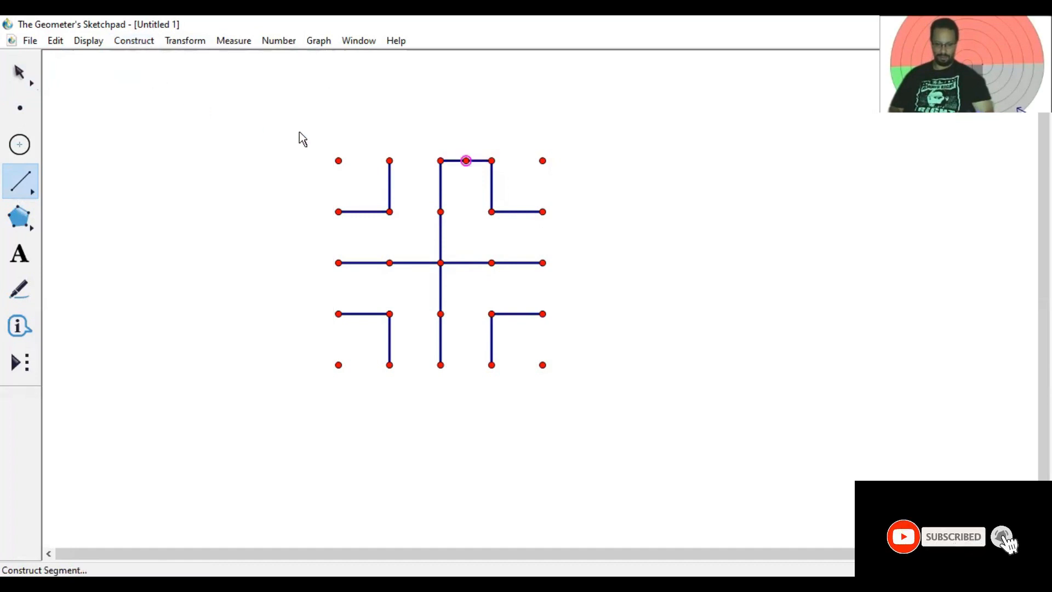
Remove the stray segment above the figure and hide the short top-edge segment, keeping its midpoint.
click(411, 119)
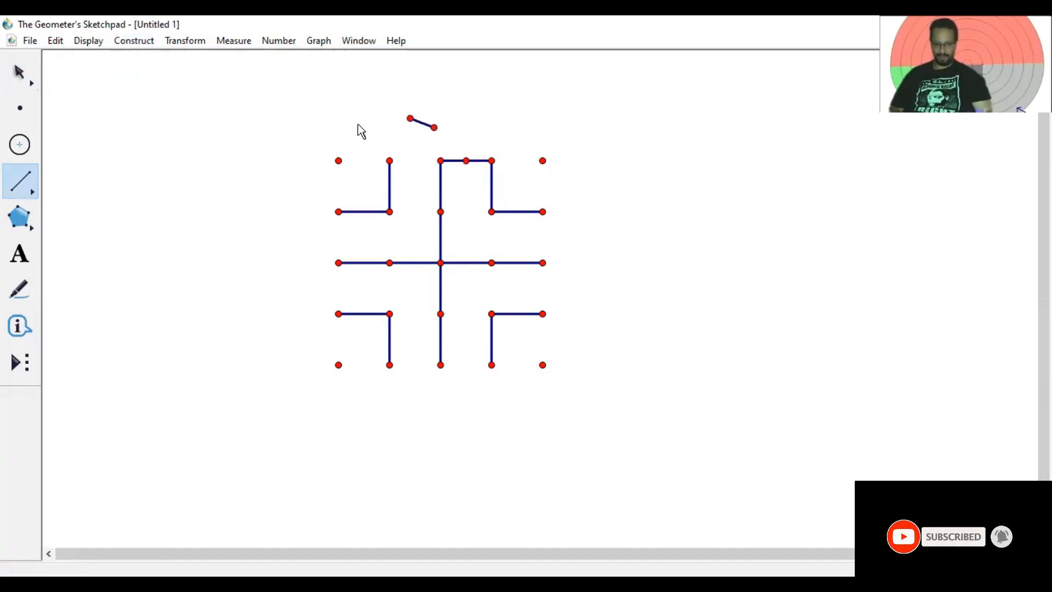
click(20, 72)
click(460, 160)
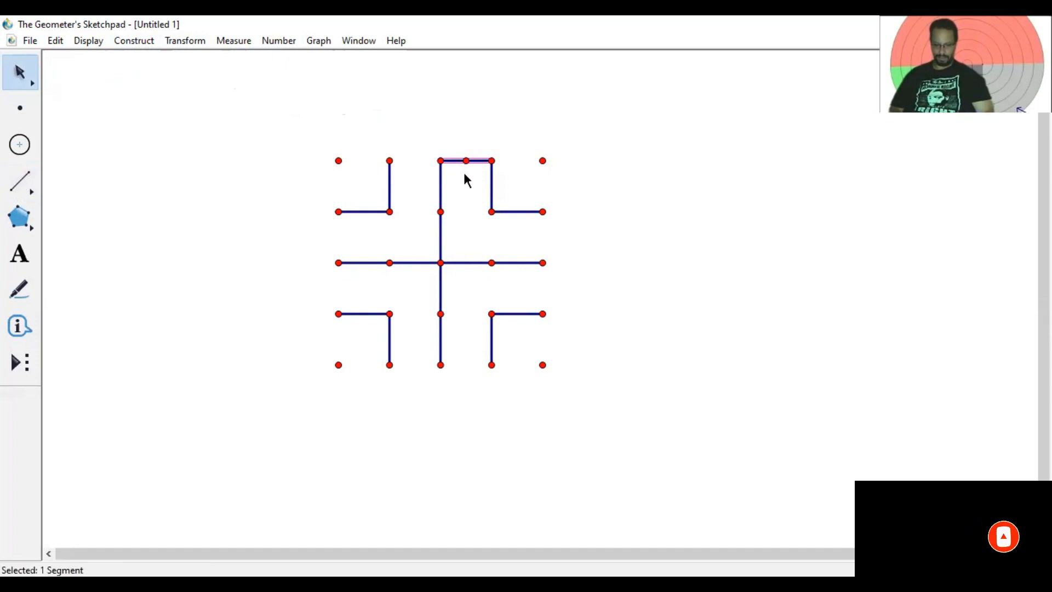
key(Delete)
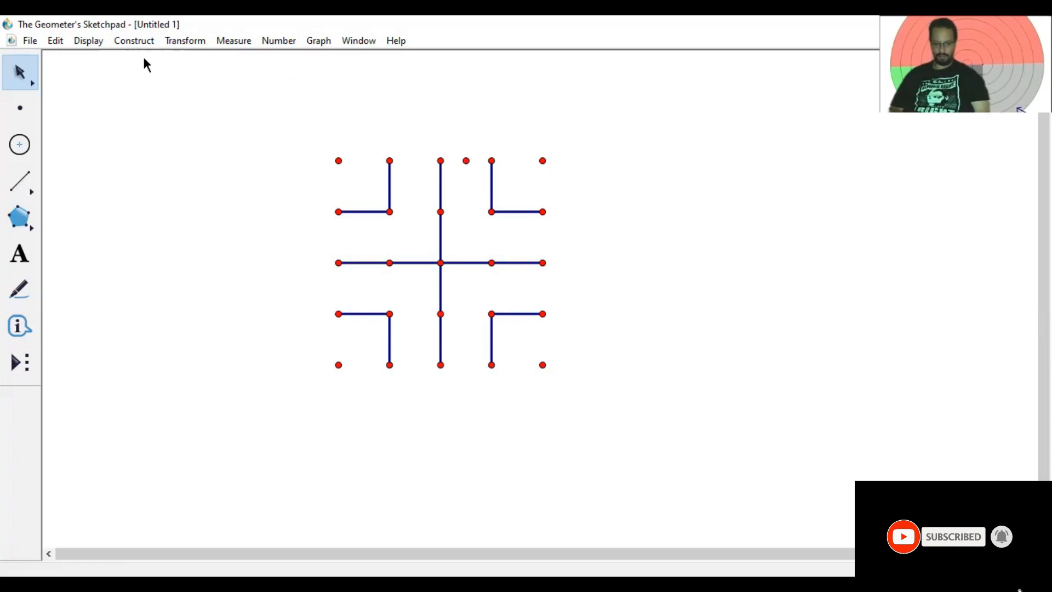
click(133, 44)
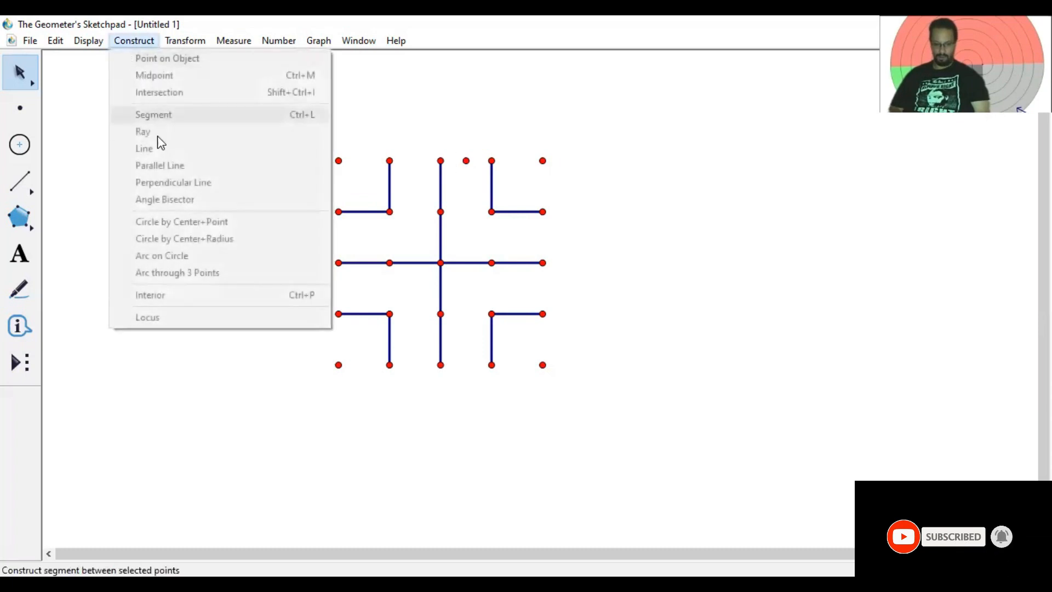
click(462, 127)
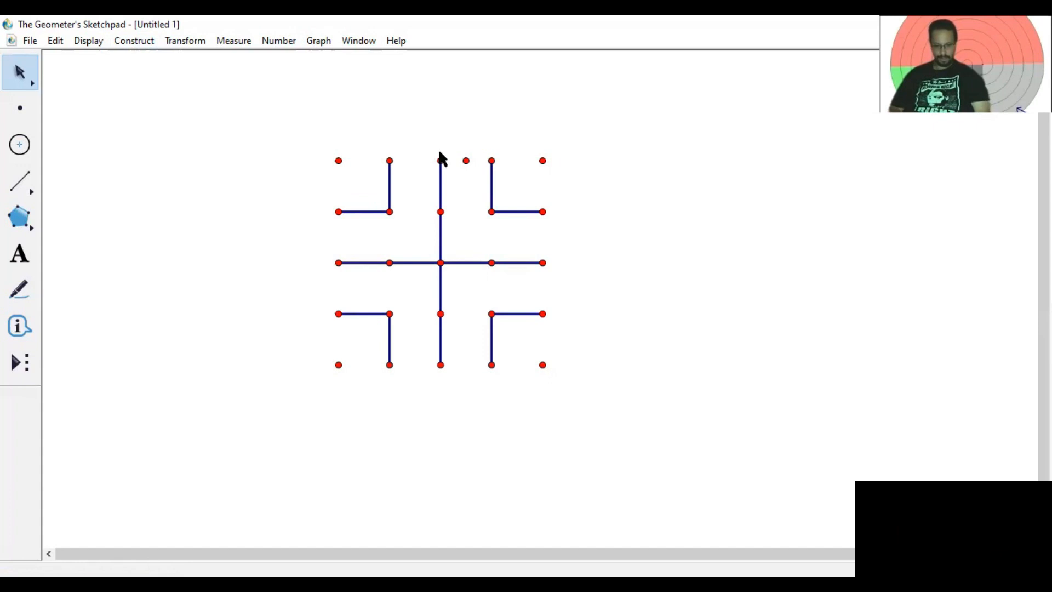
click(466, 160)
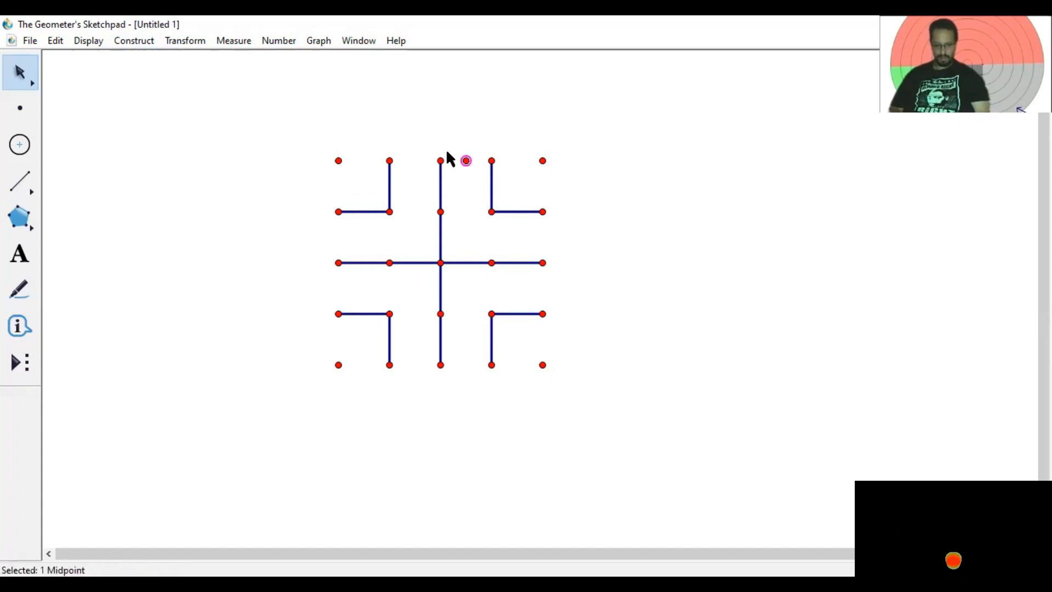
click(146, 39)
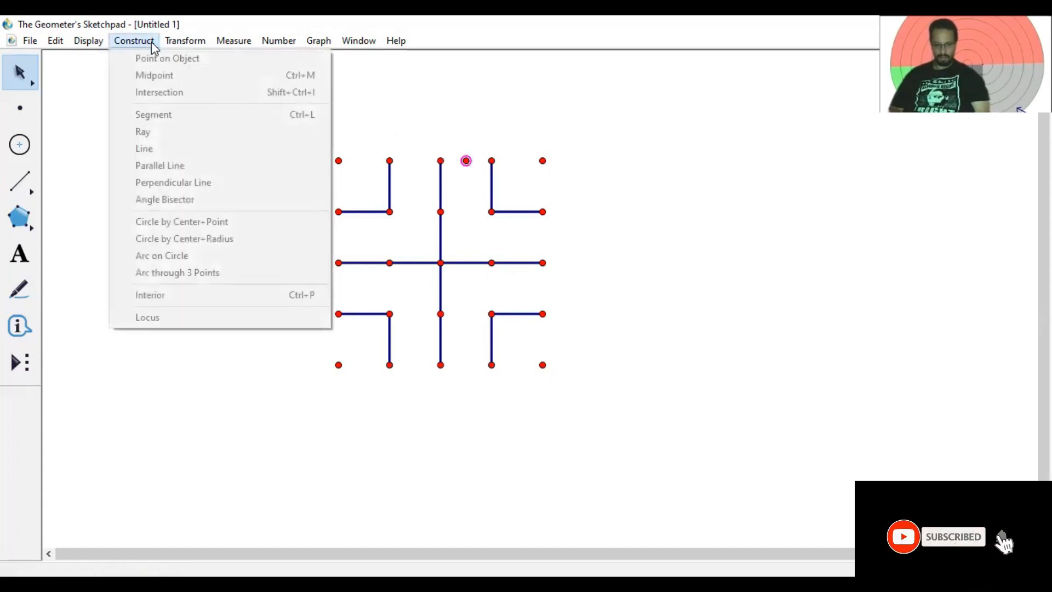
click(519, 151)
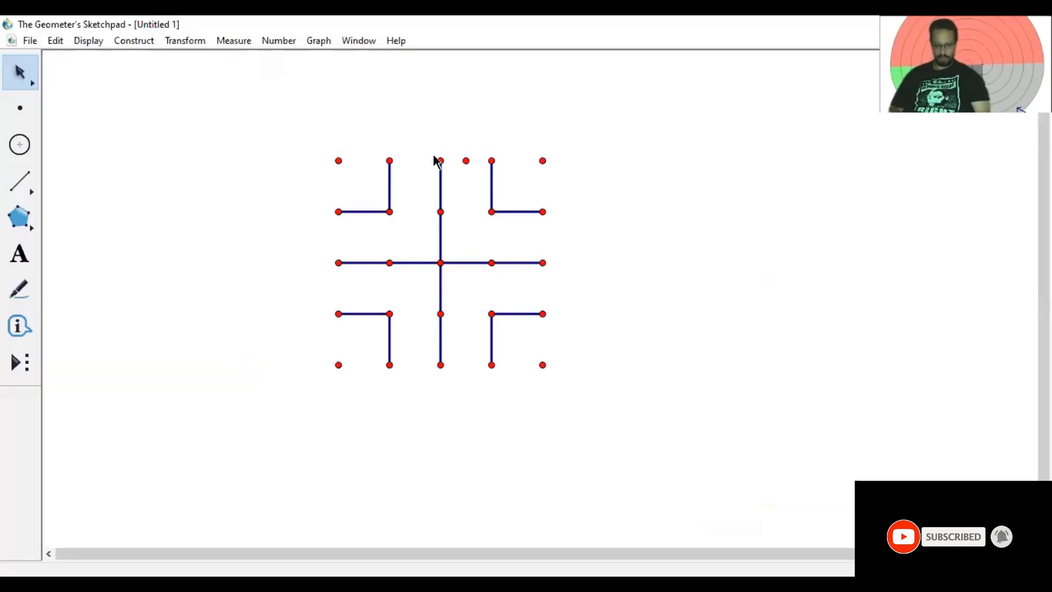
click(441, 160)
click(466, 160)
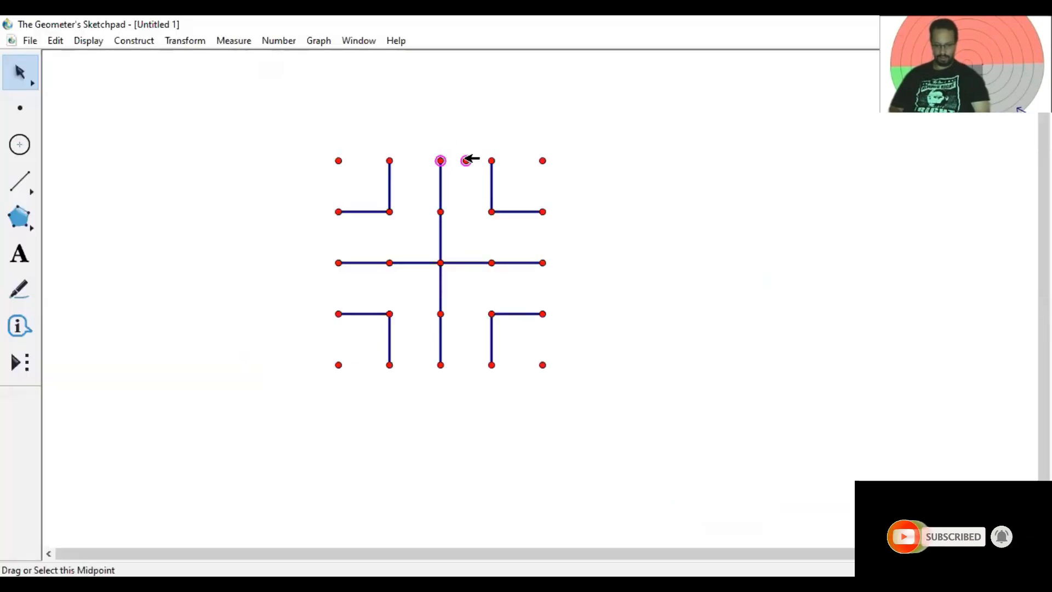
click(492, 161)
click(141, 40)
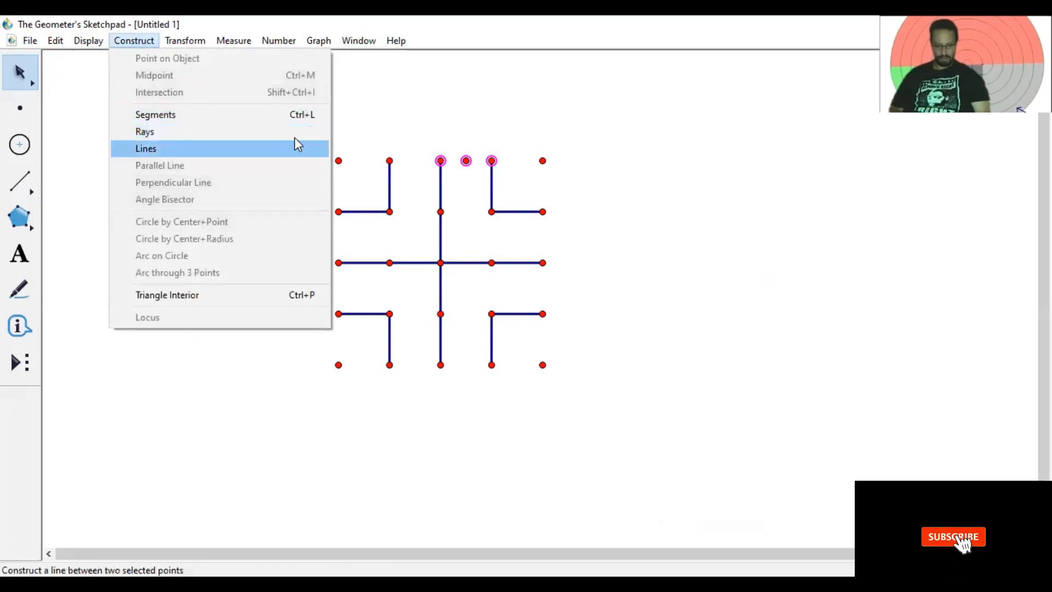
click(436, 135)
click(487, 136)
Try a circle centred on the square's top midpoint through the adjacent eighth point, and undo it.
click(441, 160)
click(465, 161)
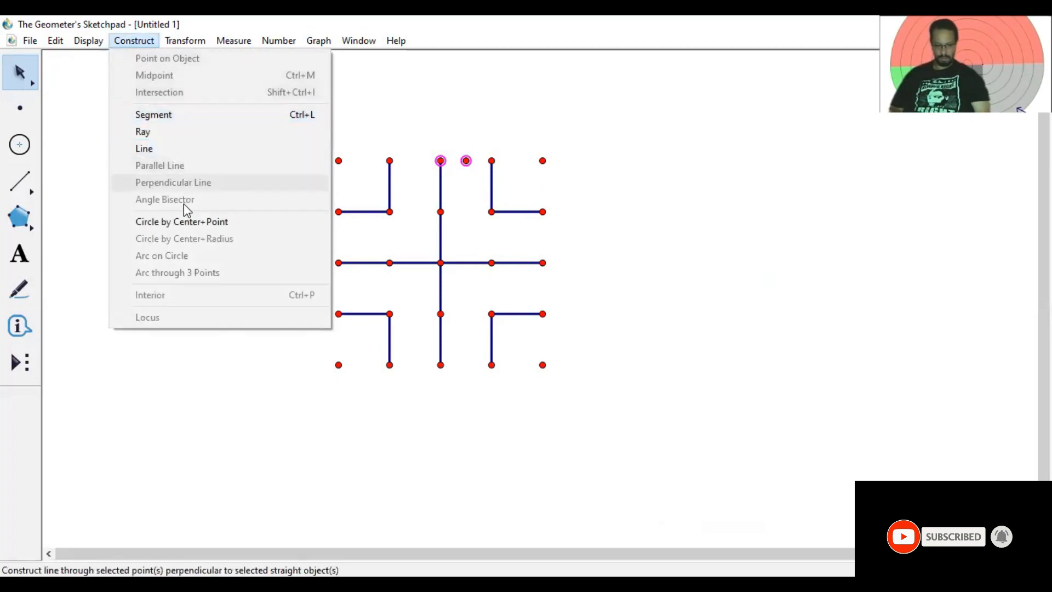
click(204, 223)
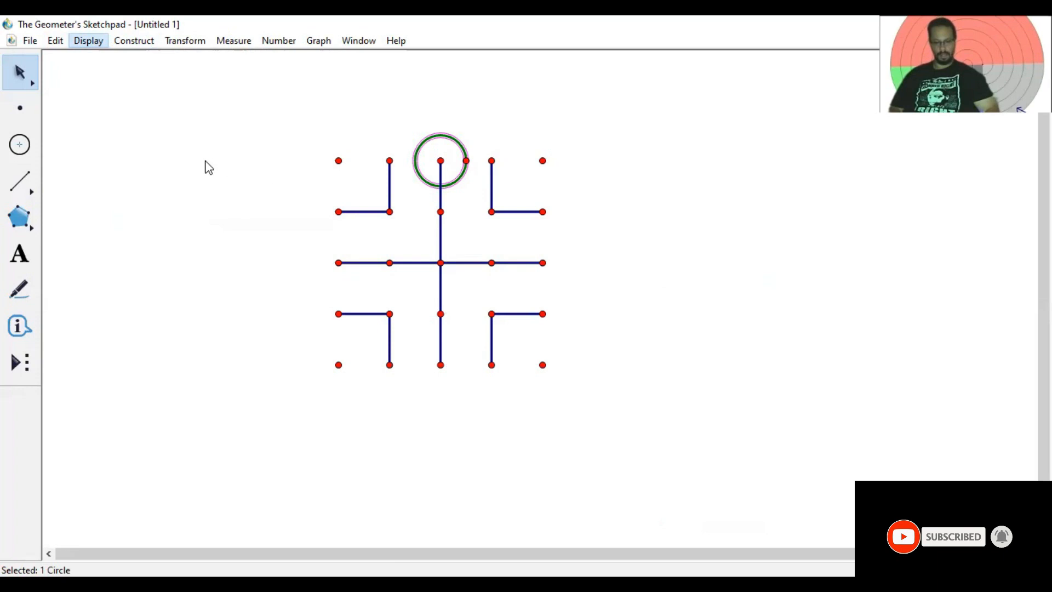
click(133, 41)
click(367, 80)
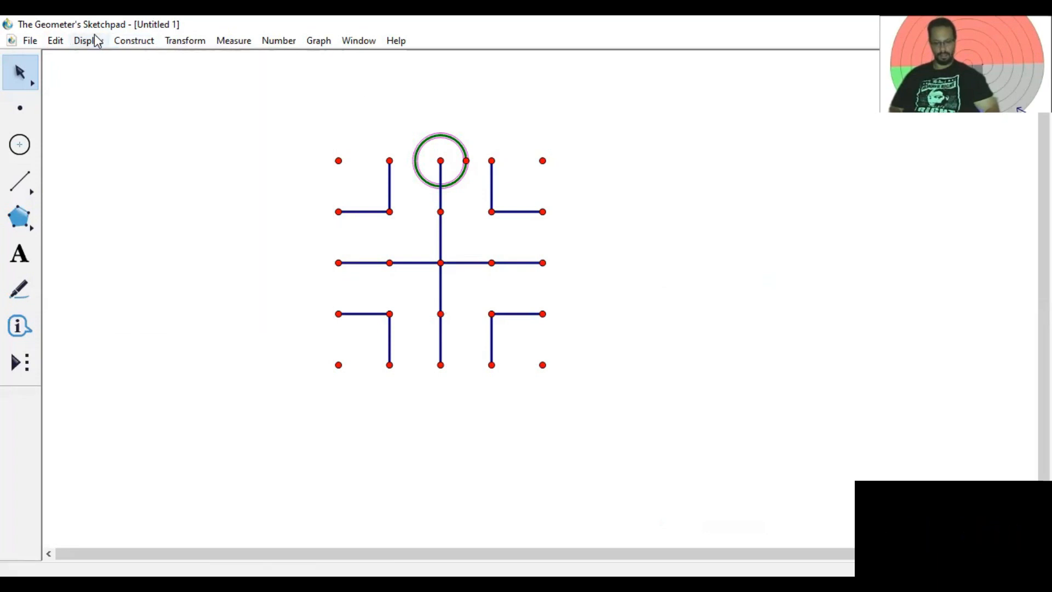
click(57, 41)
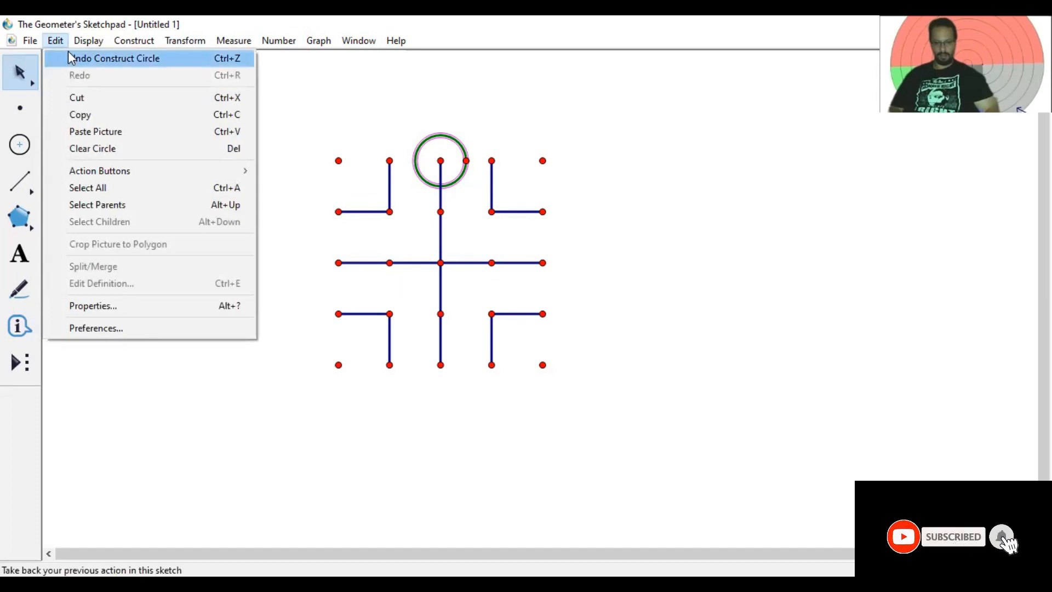
click(70, 58)
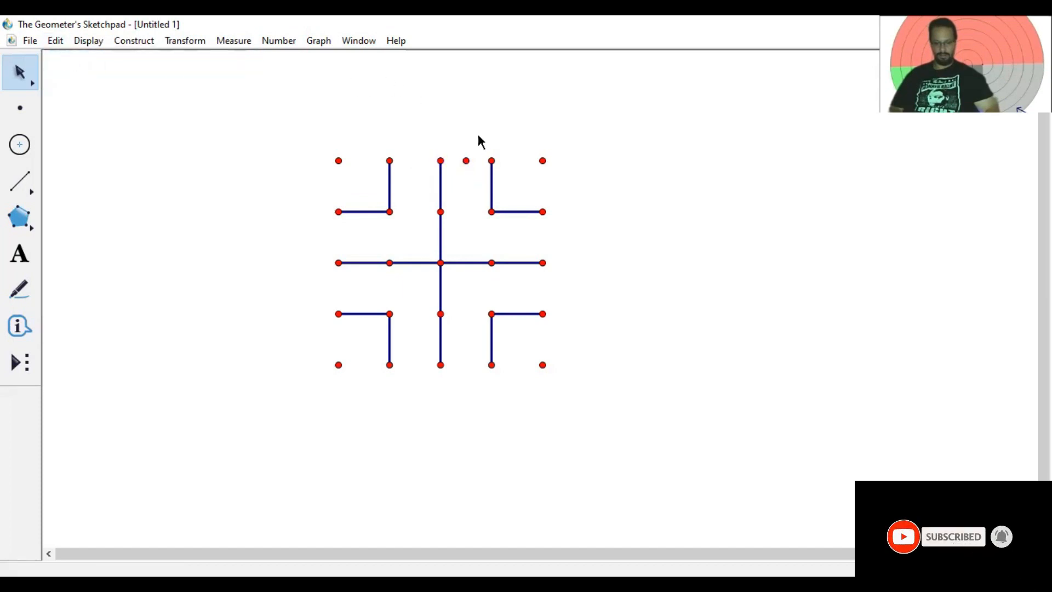
Construct a circle centred on the small midpoint between the top midpoint and its right quarter point, passing through the top midpoint.
click(471, 161)
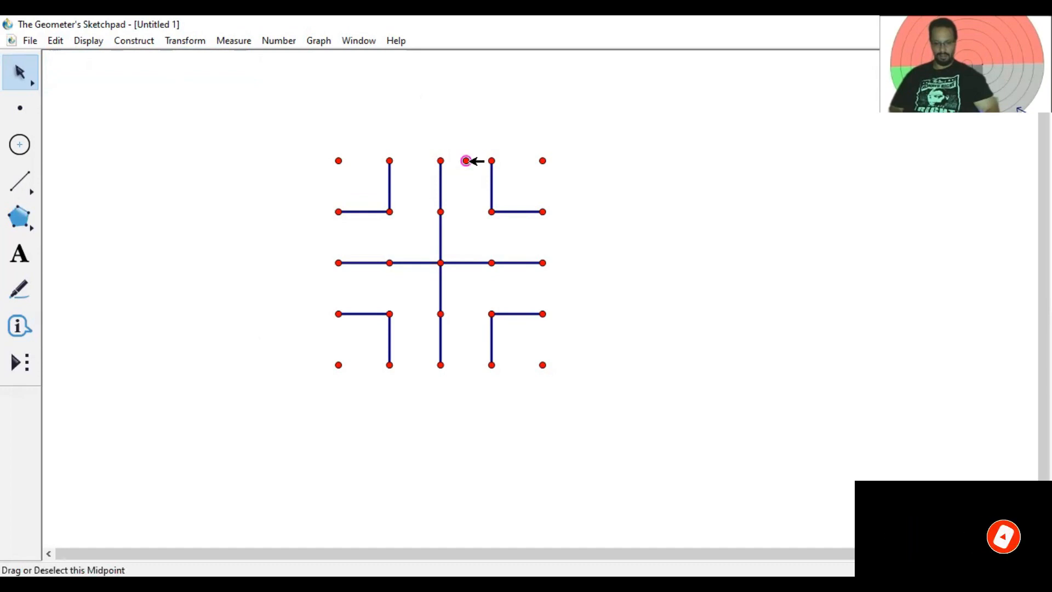
click(442, 161)
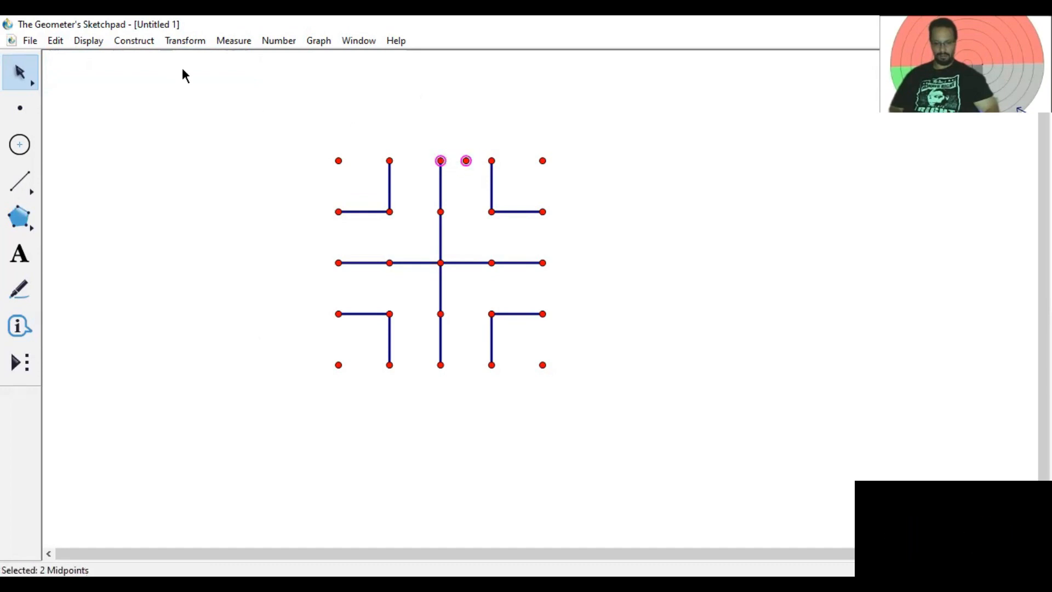
click(134, 41)
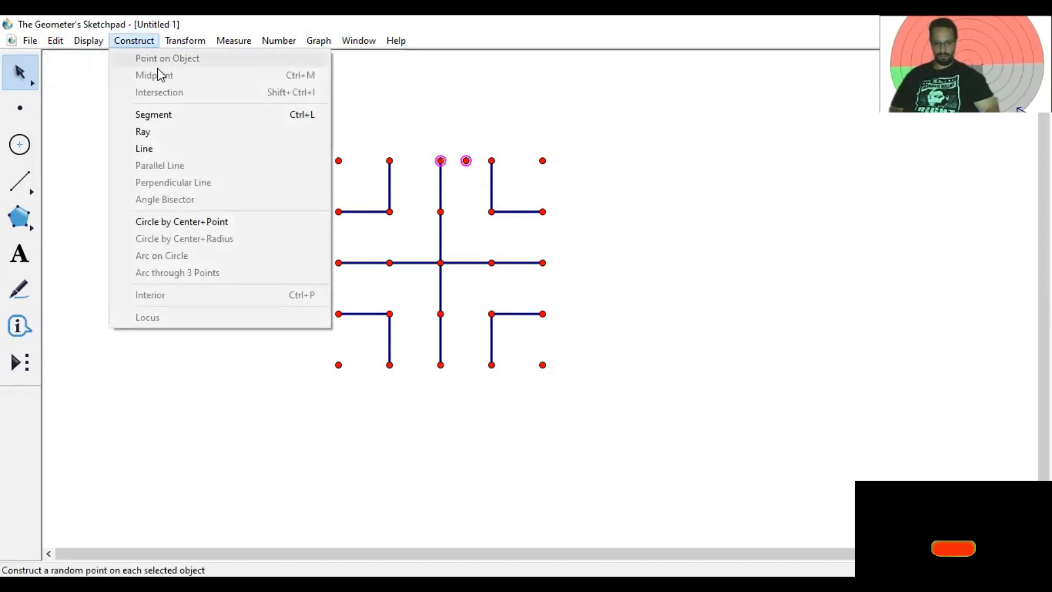
click(207, 220)
click(307, 104)
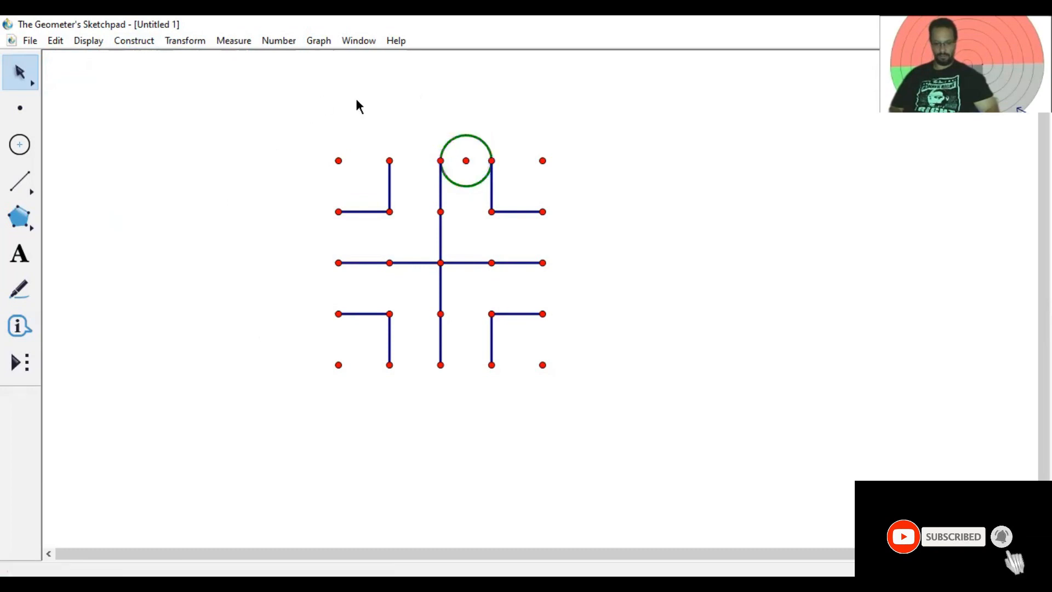
Place a point at the very top of the small circle and hide the circle, keeping the point.
click(20, 108)
drag(376, 108, 467, 135)
click(336, 100)
click(55, 40)
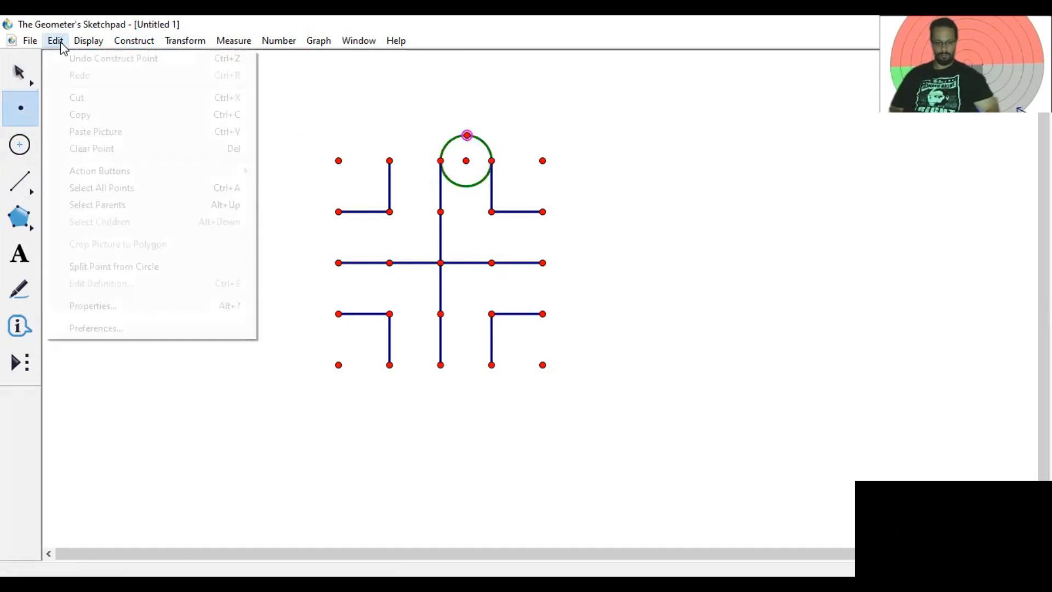
click(82, 57)
click(279, 41)
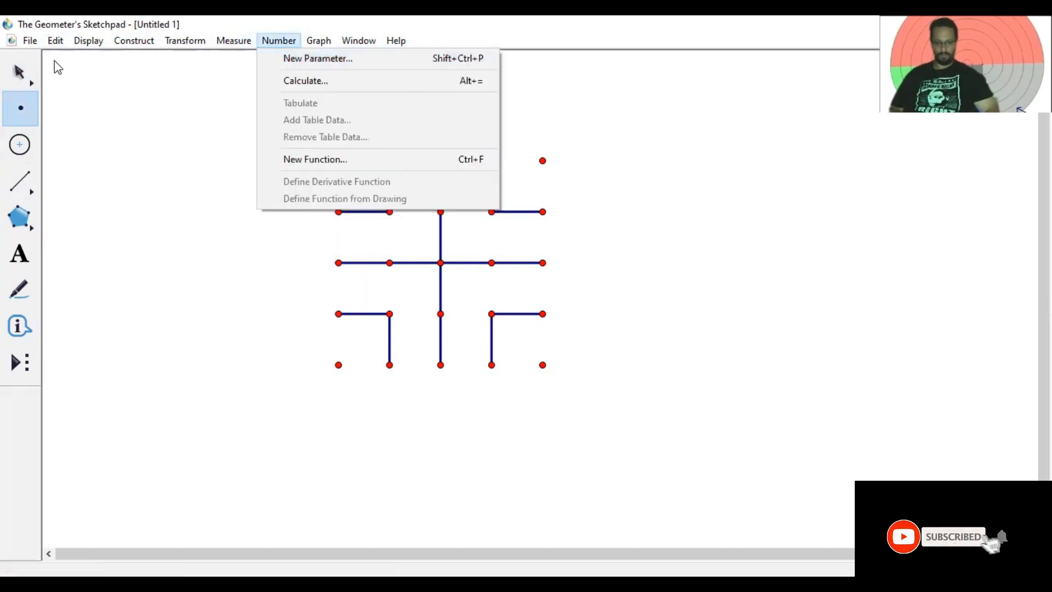
click(38, 70)
click(20, 72)
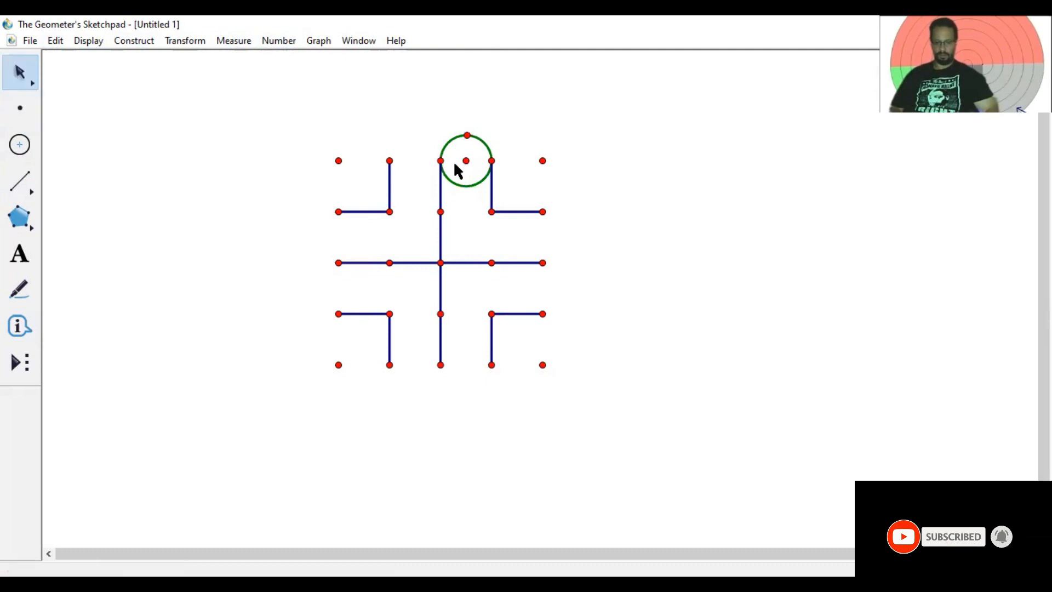
click(465, 185)
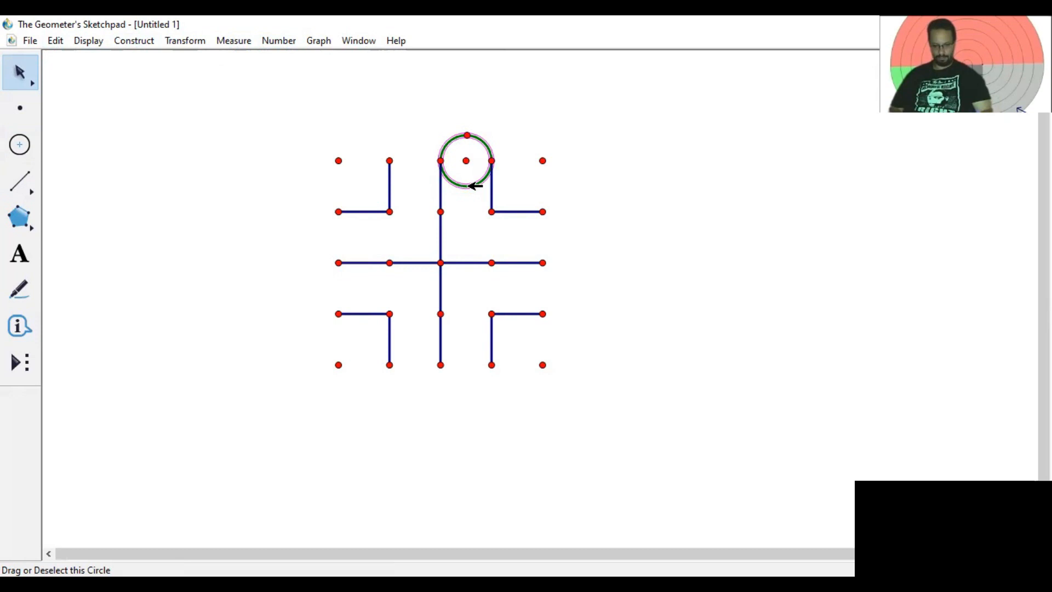
key(Delete)
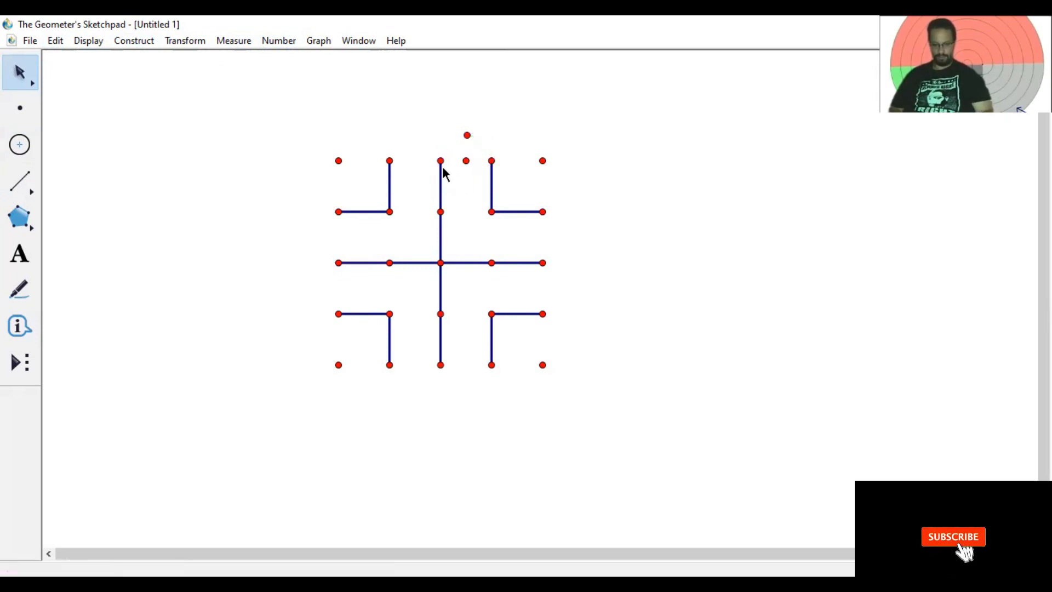
Construct an arc through the top midpoint, the point above it and the right quarter point, and hide the arc's upper point.
click(442, 161)
click(467, 135)
click(492, 160)
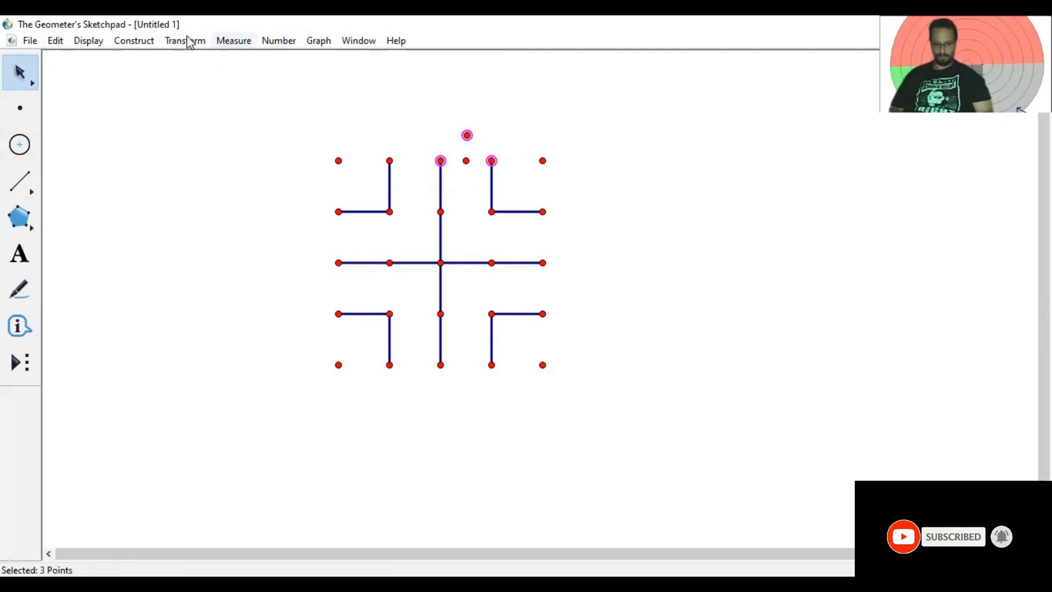
click(142, 40)
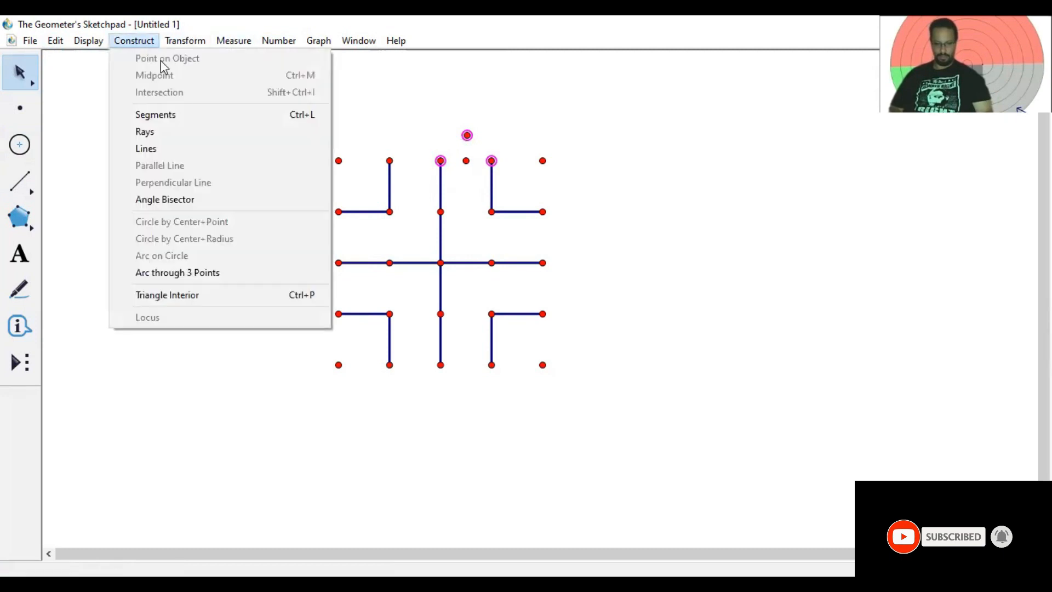
click(209, 271)
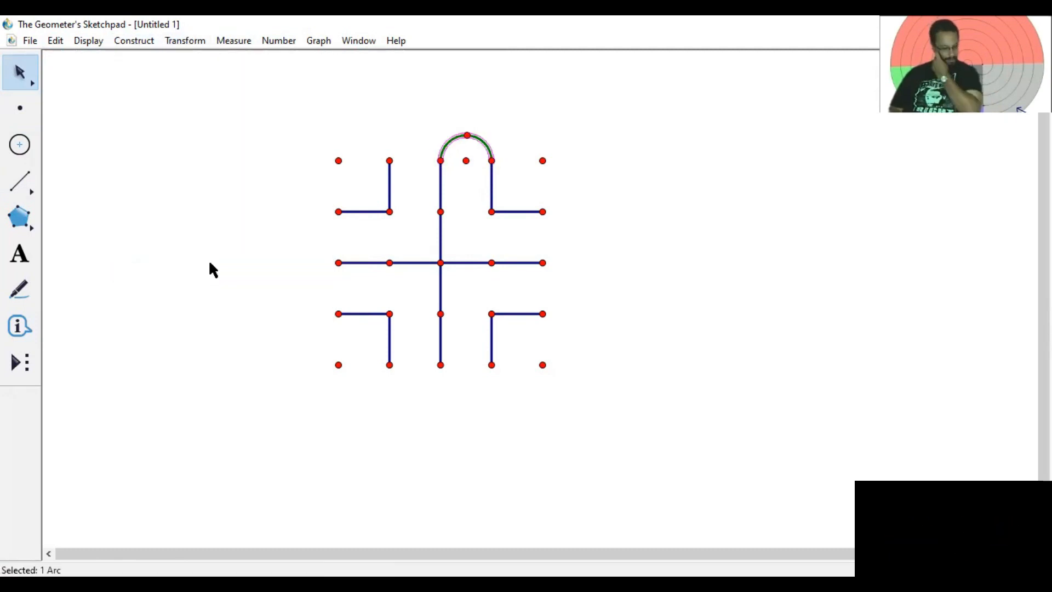
click(468, 135)
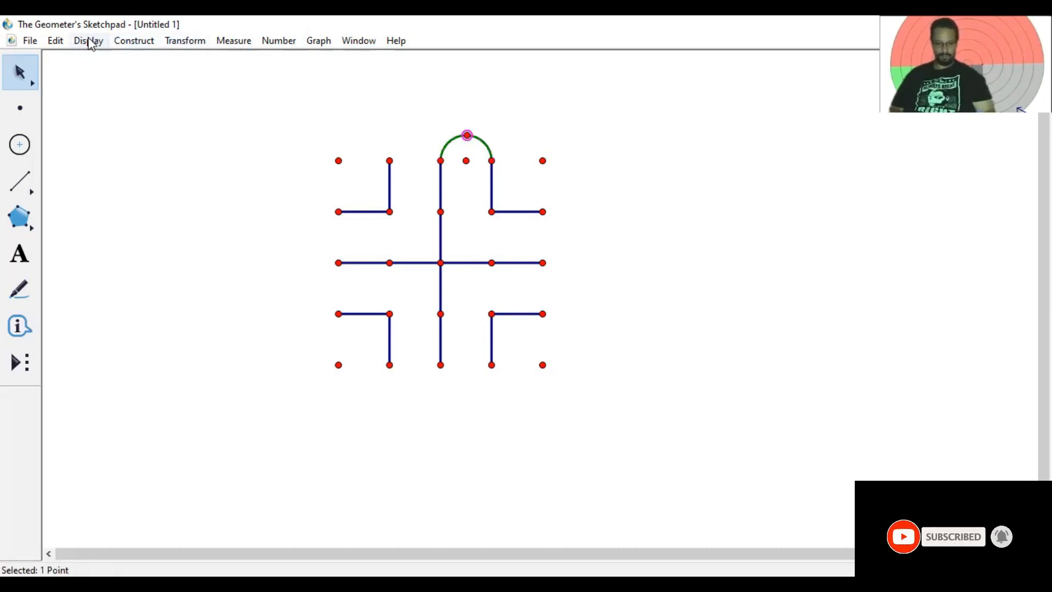
key(Escape)
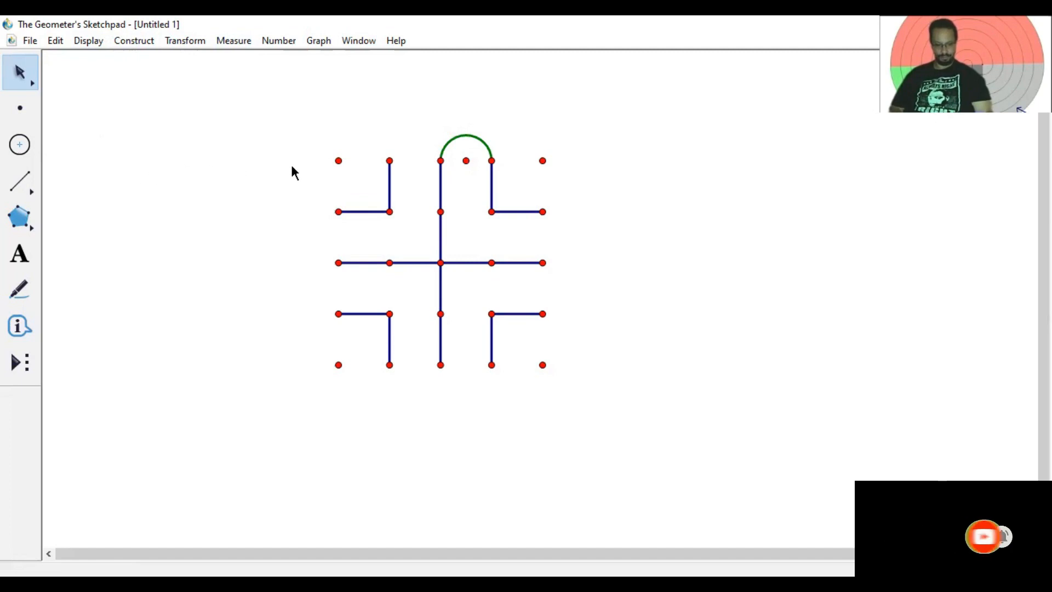
Draw infinite lines along all four sides of the square through its corner points.
click(21, 181)
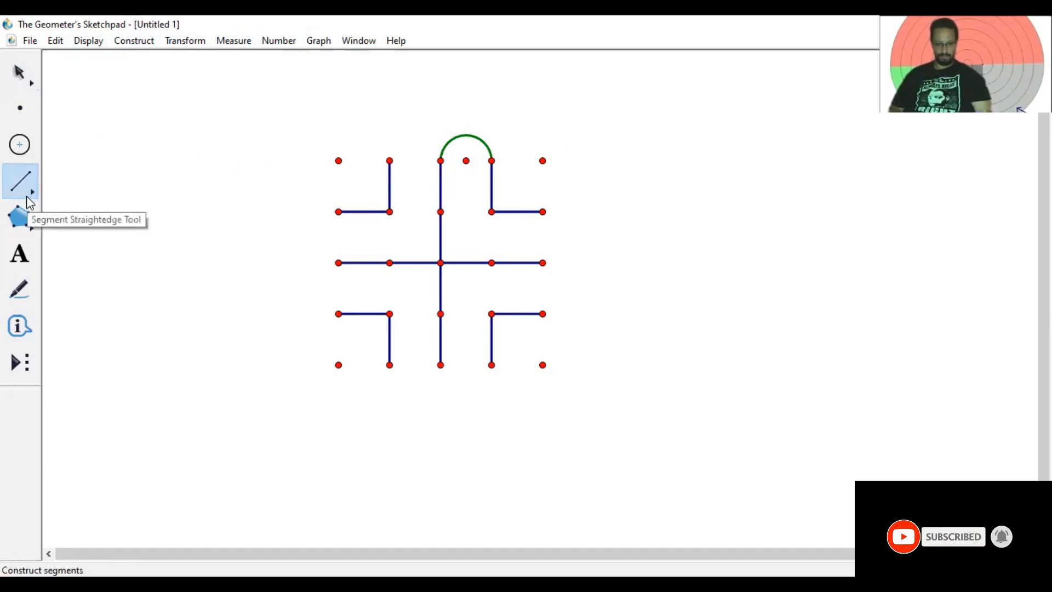
drag(26, 195, 123, 184)
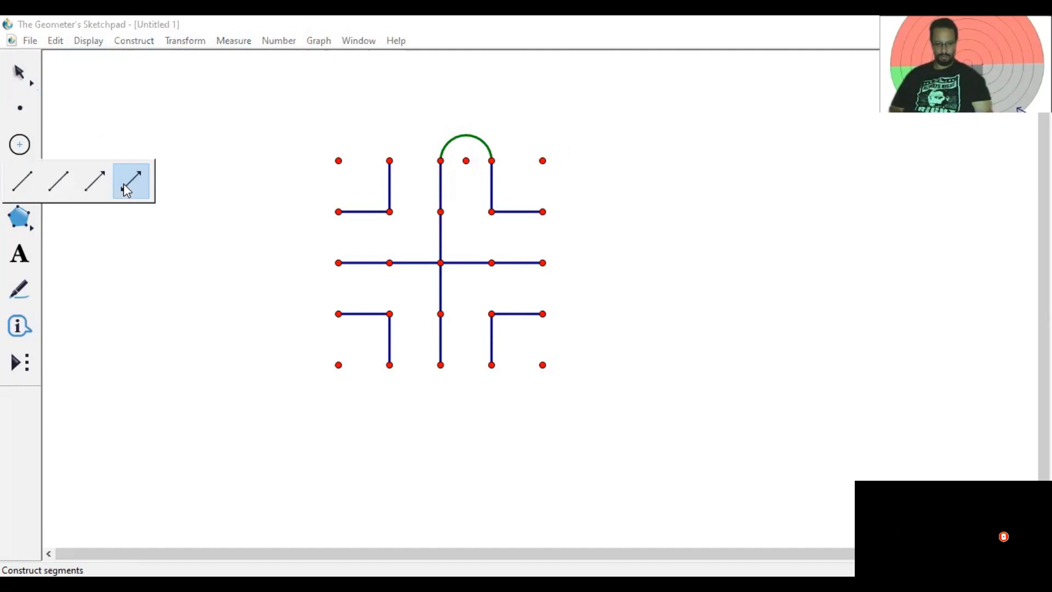
drag(441, 161, 543, 365)
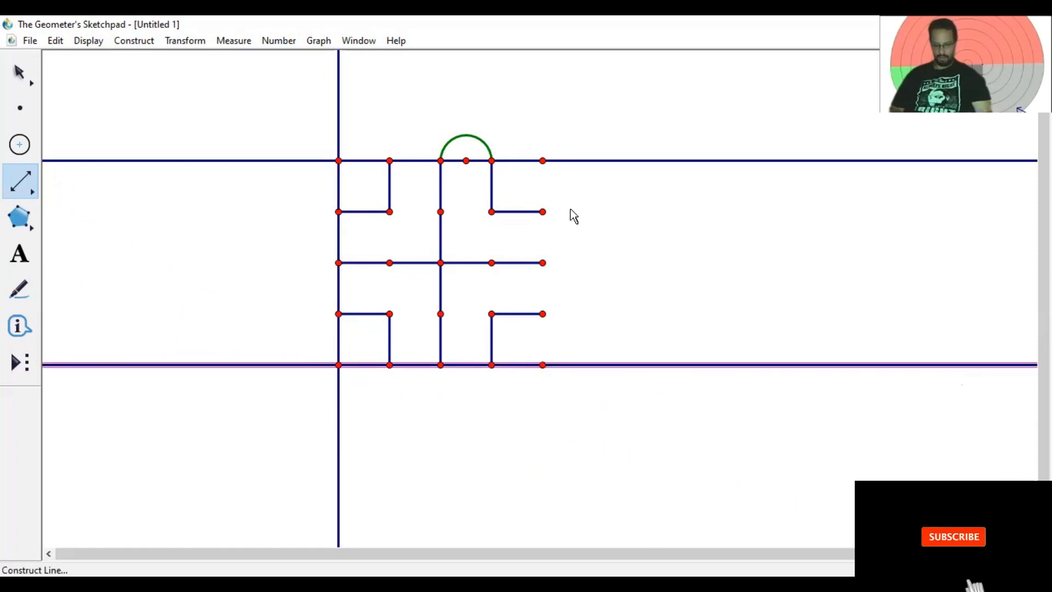
drag(543, 161, 543, 365)
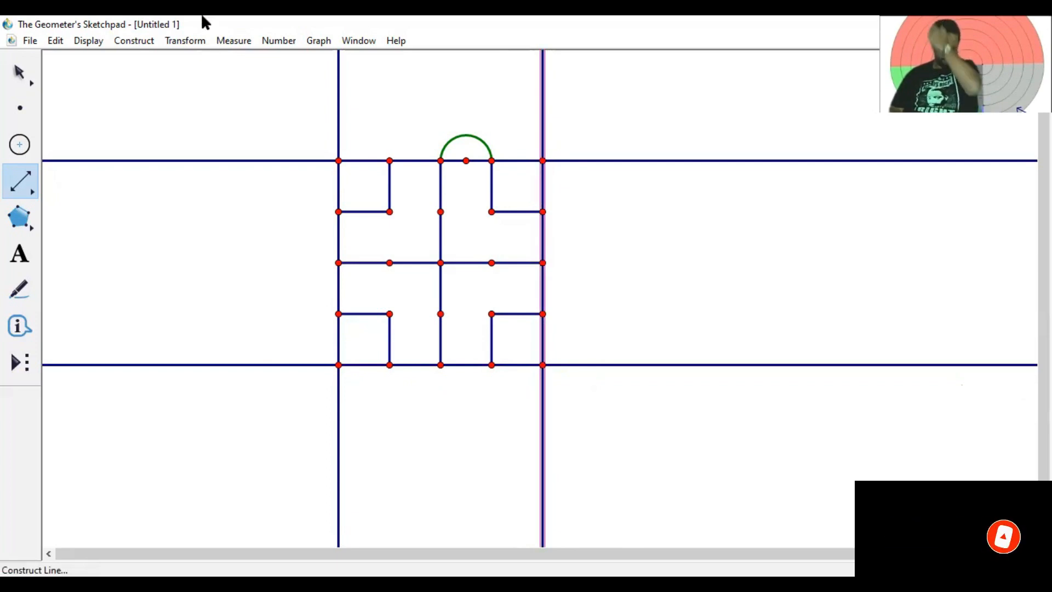
click(20, 73)
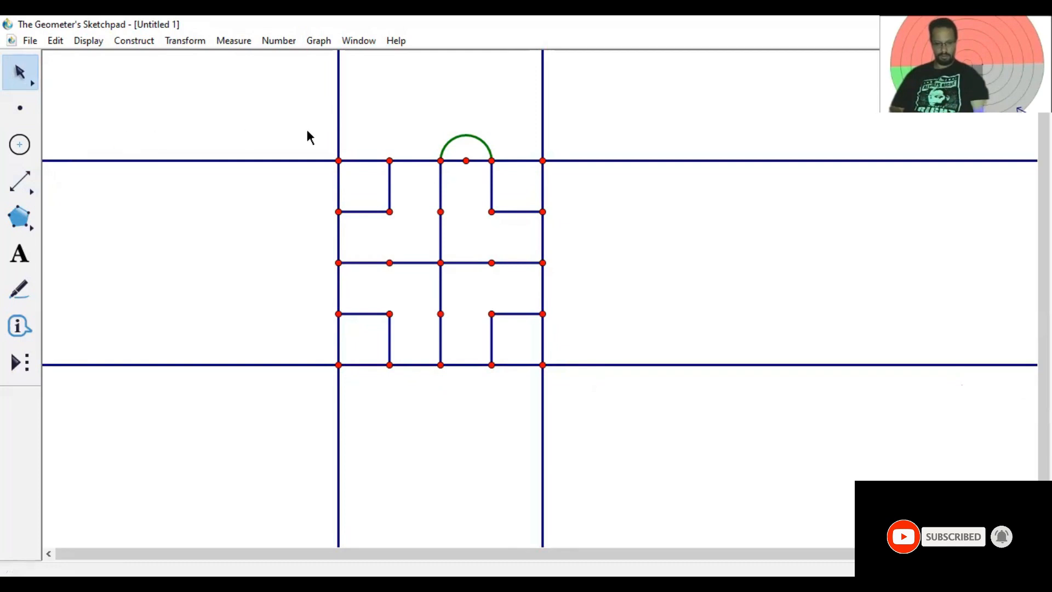
Draw a circle centred on the small arc's centre point, passing through the left quarter point of the top side.
click(25, 157)
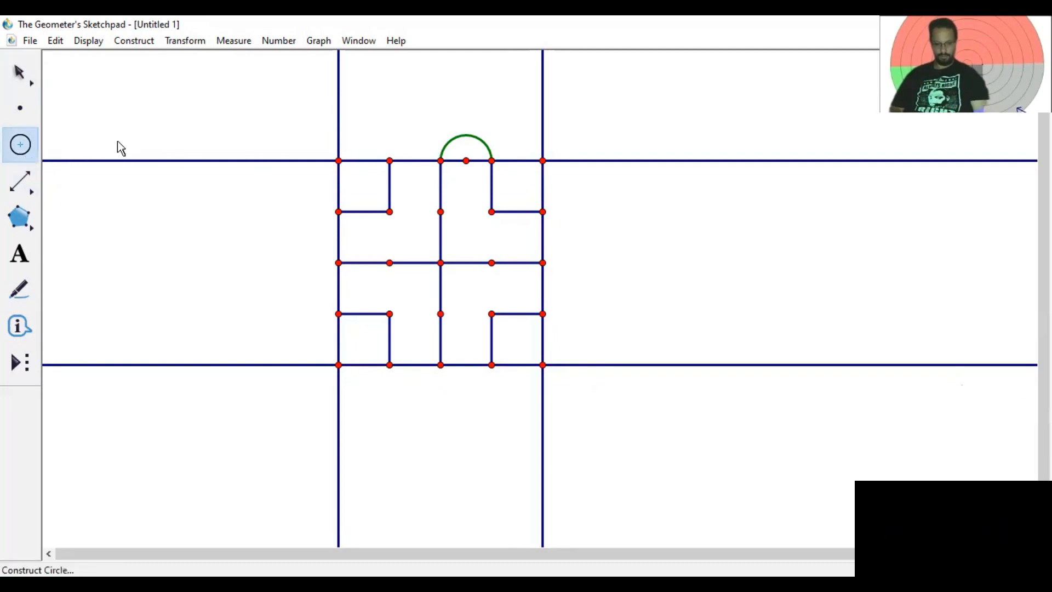
click(466, 160)
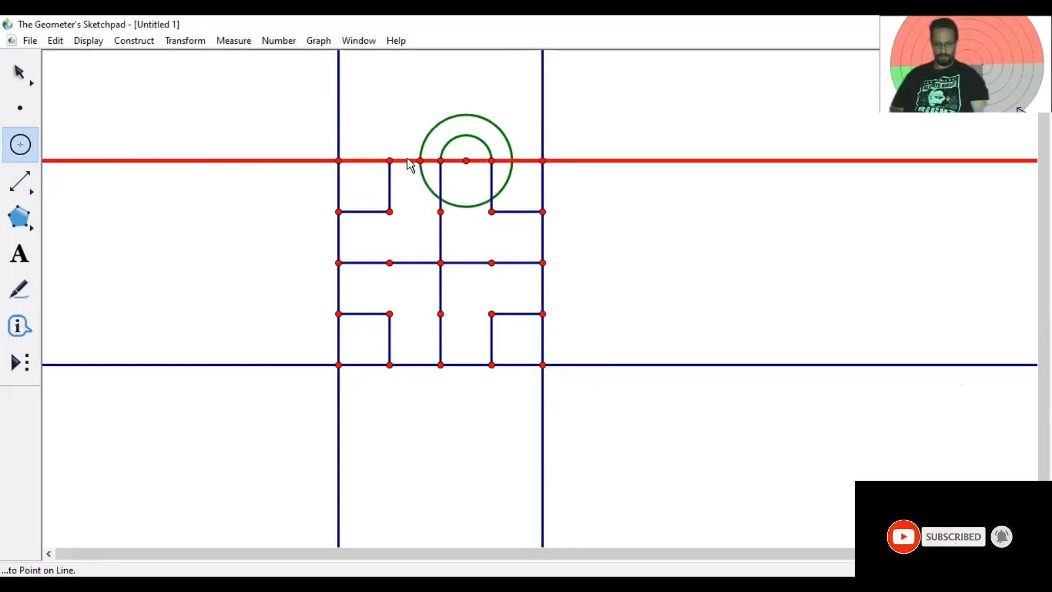
click(392, 160)
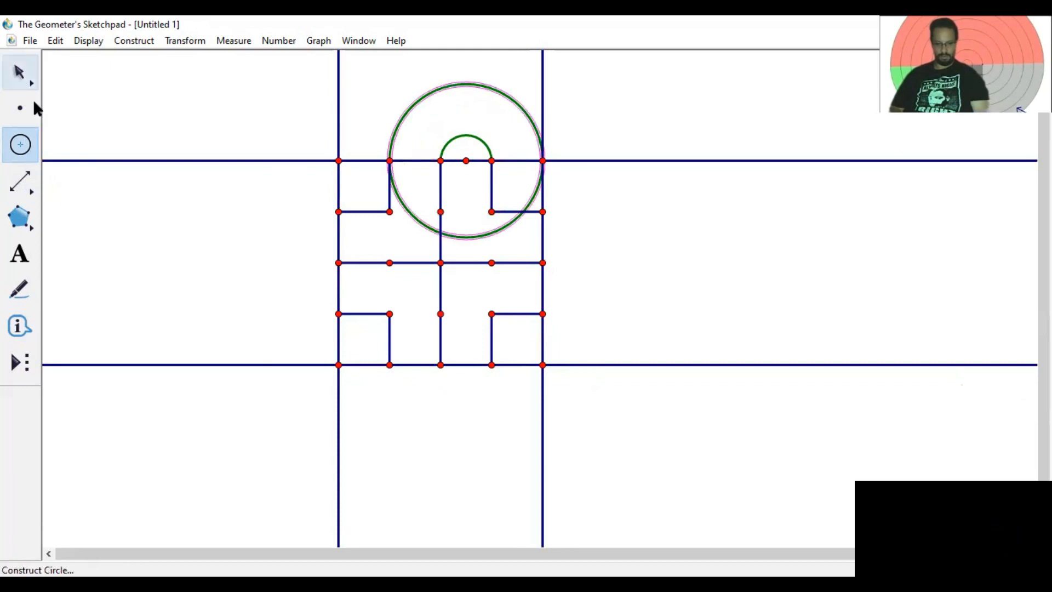
key(Escape)
Place a point at the very top of the large circle and hide the circle, keeping the point.
key(shift+Down)
click(468, 85)
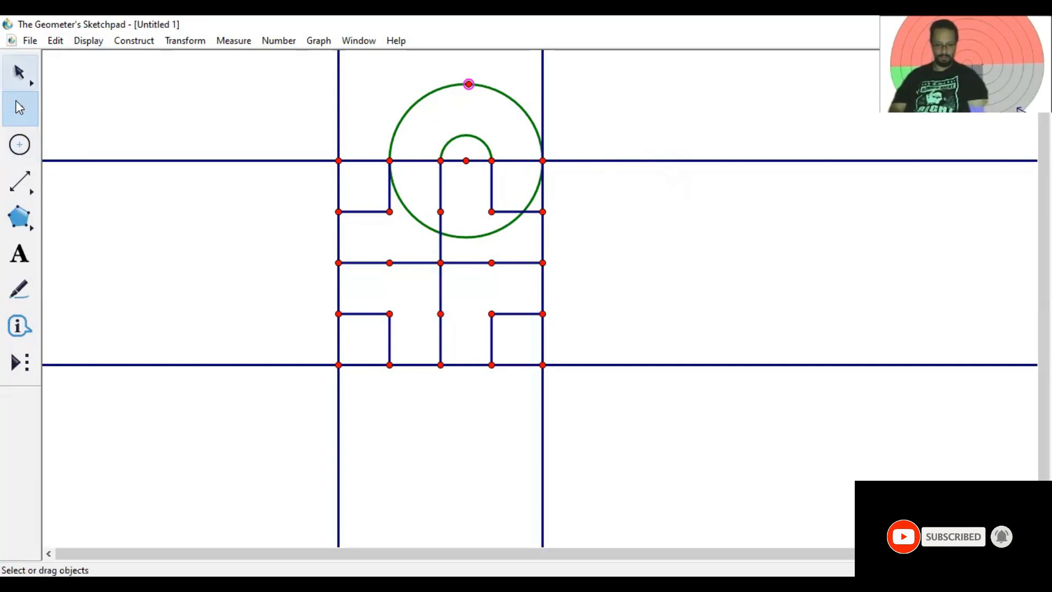
click(18, 77)
click(415, 106)
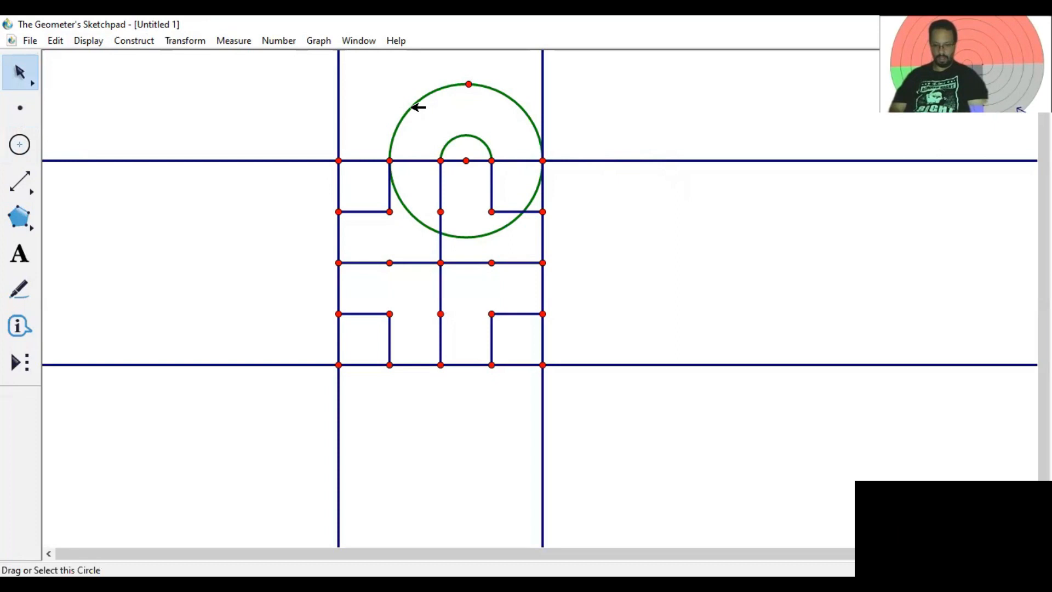
click(412, 107)
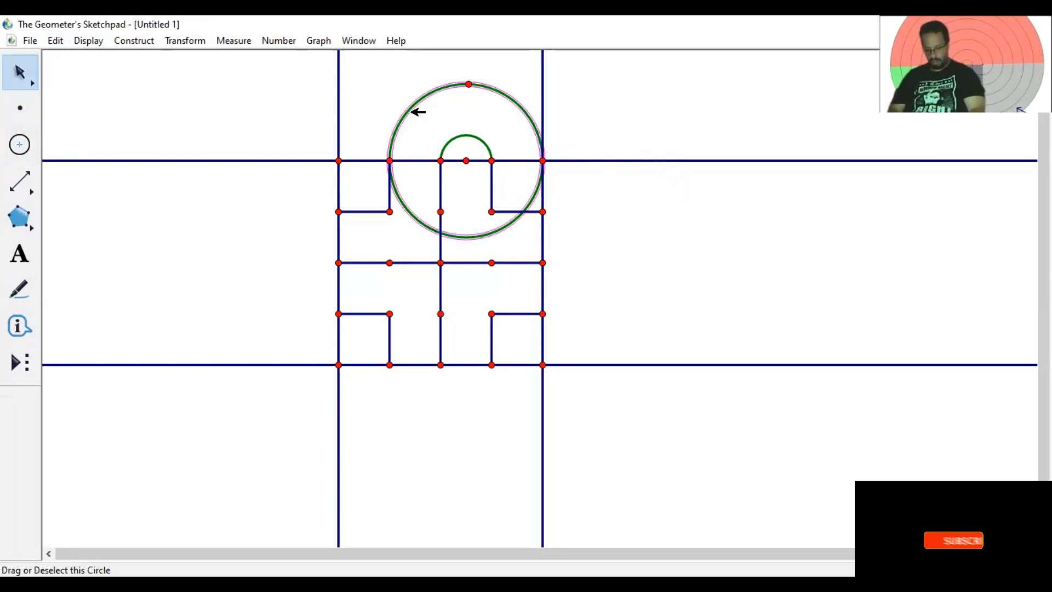
key(Delete)
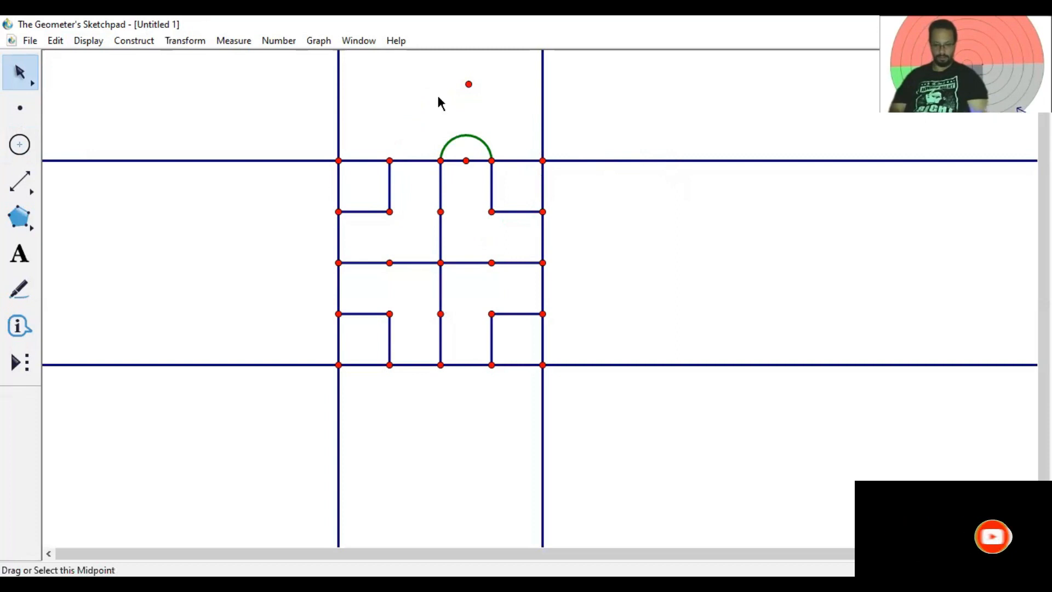
Construct an arc through the top side's left quarter point, the point above the small arc and the square's top-right corner.
click(470, 85)
click(390, 160)
click(542, 160)
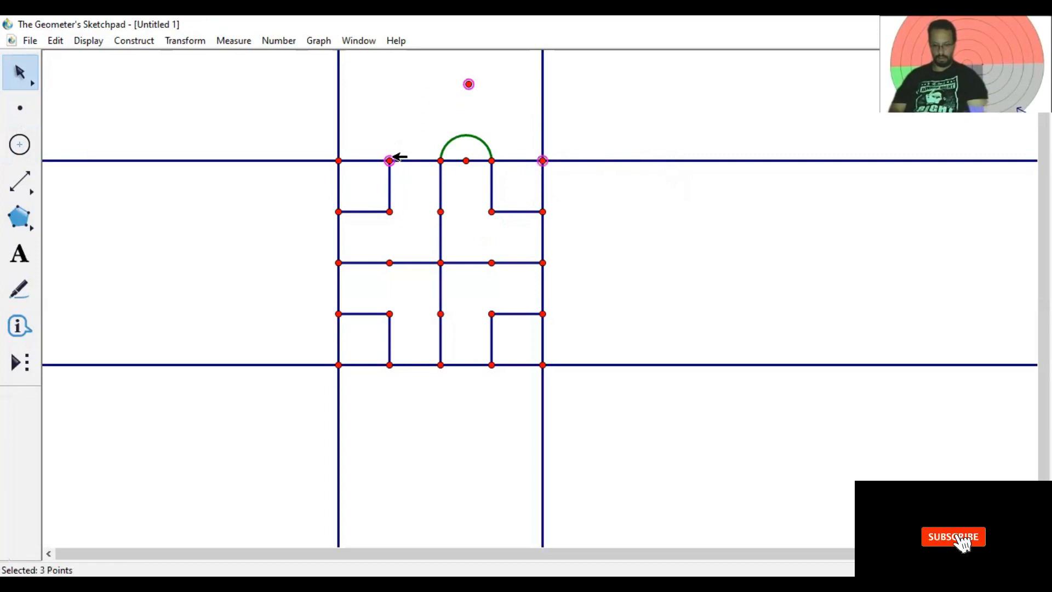
click(130, 41)
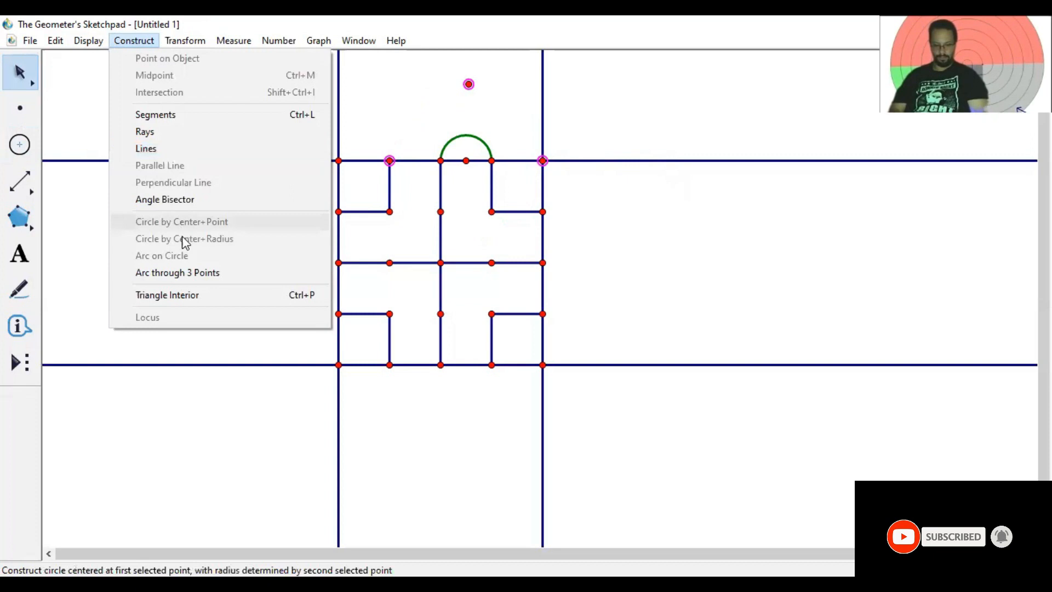
click(181, 273)
click(229, 239)
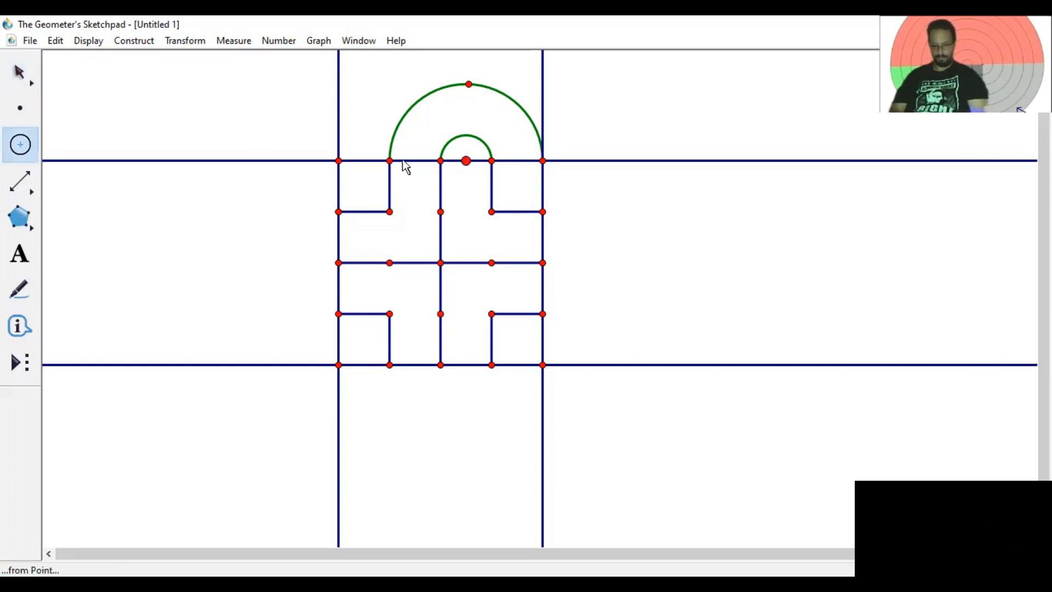
Draw a circle centred on the small arc's centre point, passing through the square's top-left corner.
click(466, 160)
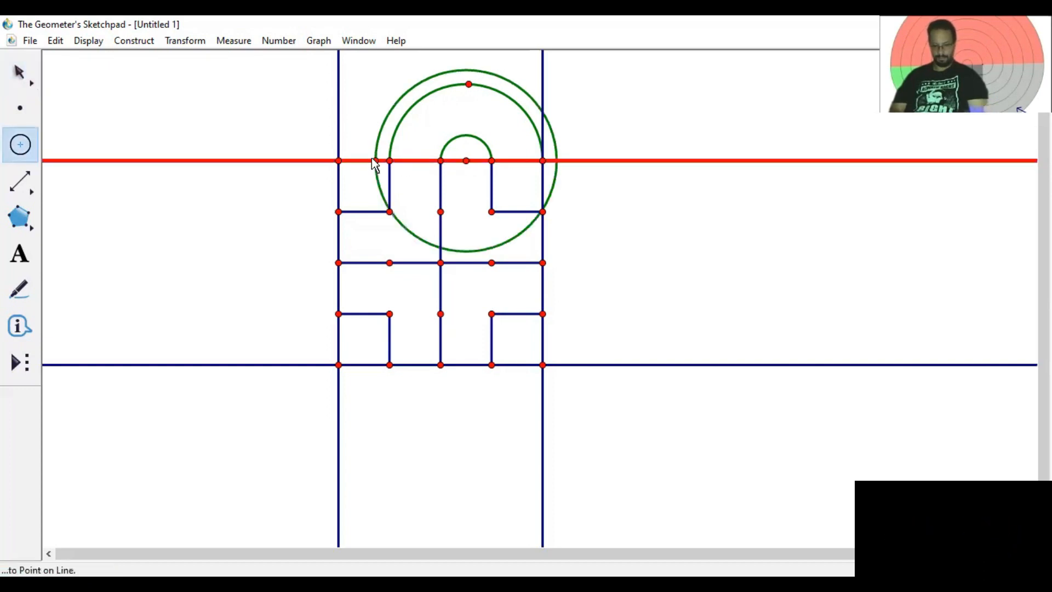
click(339, 160)
click(19, 73)
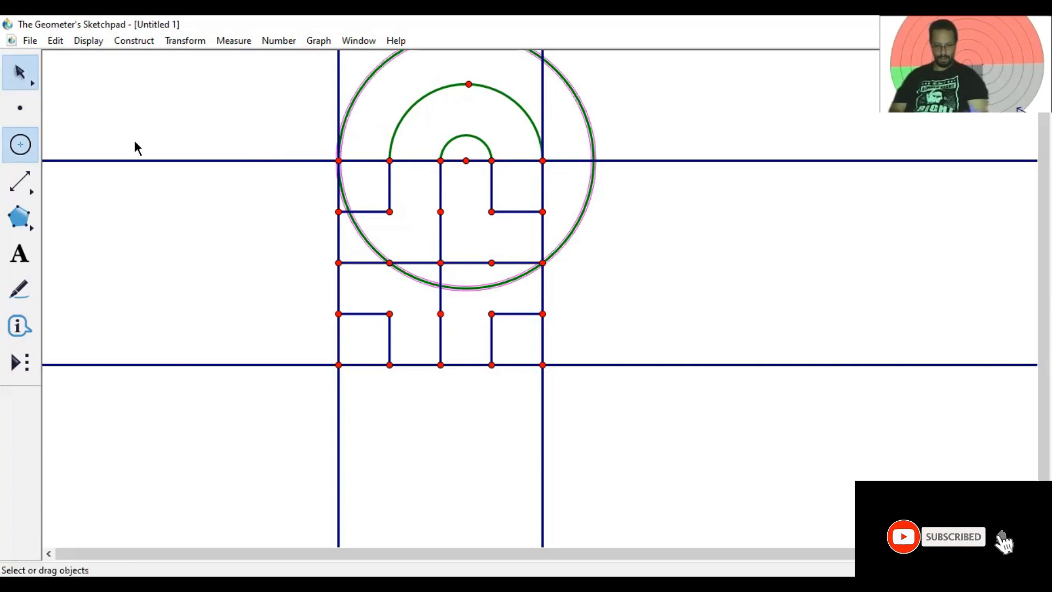
Shrink the square by moving its bottom-right corner inward along the bottom side so the outer circle fits in view.
click(176, 108)
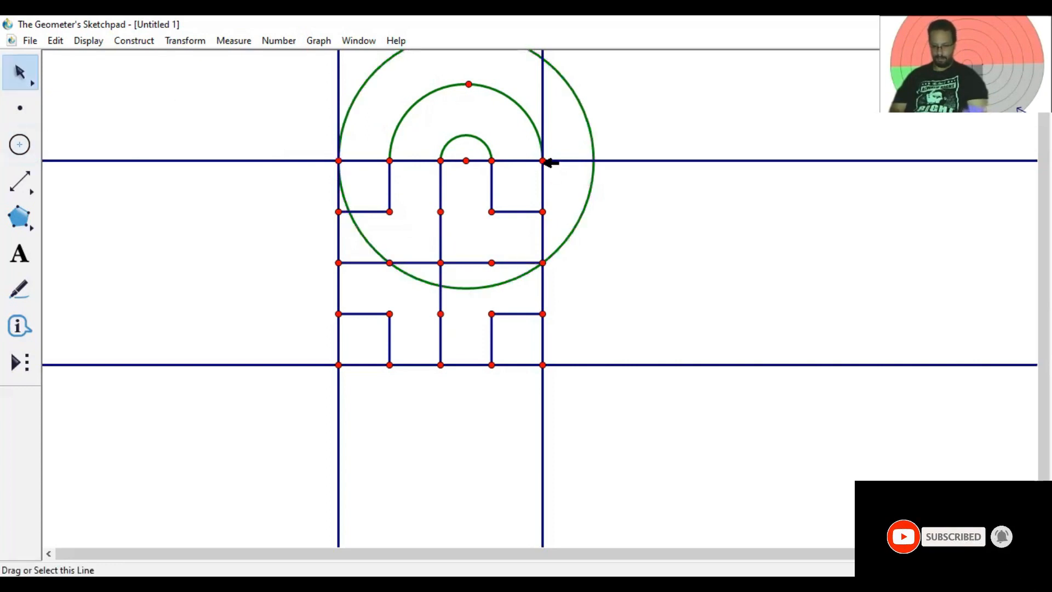
drag(543, 365, 499, 365)
click(570, 281)
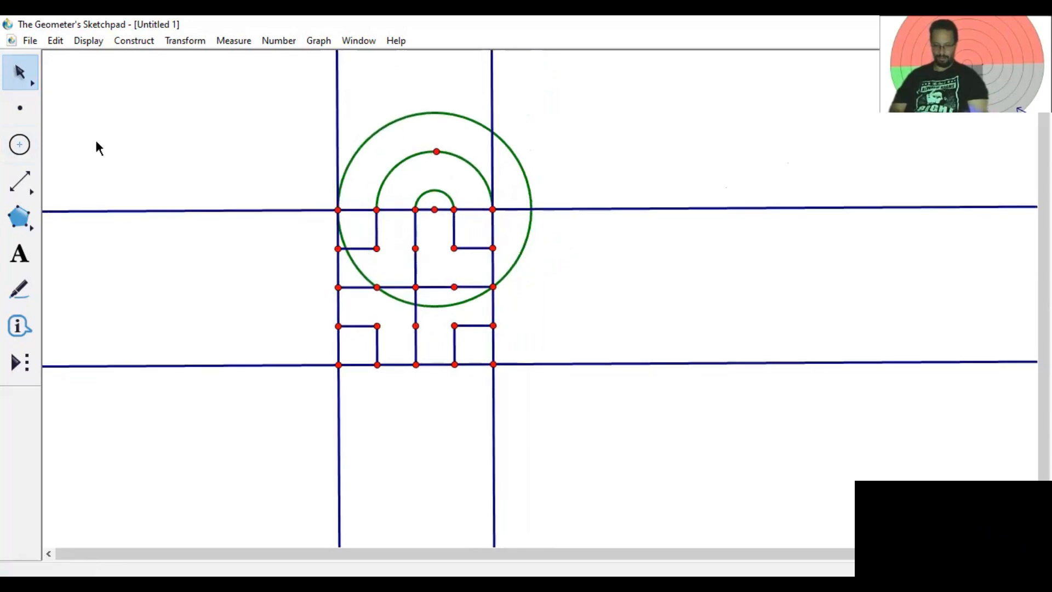
Place a point at the very top of the outer circle and undo the stray point placed in empty space.
click(436, 113)
click(136, 121)
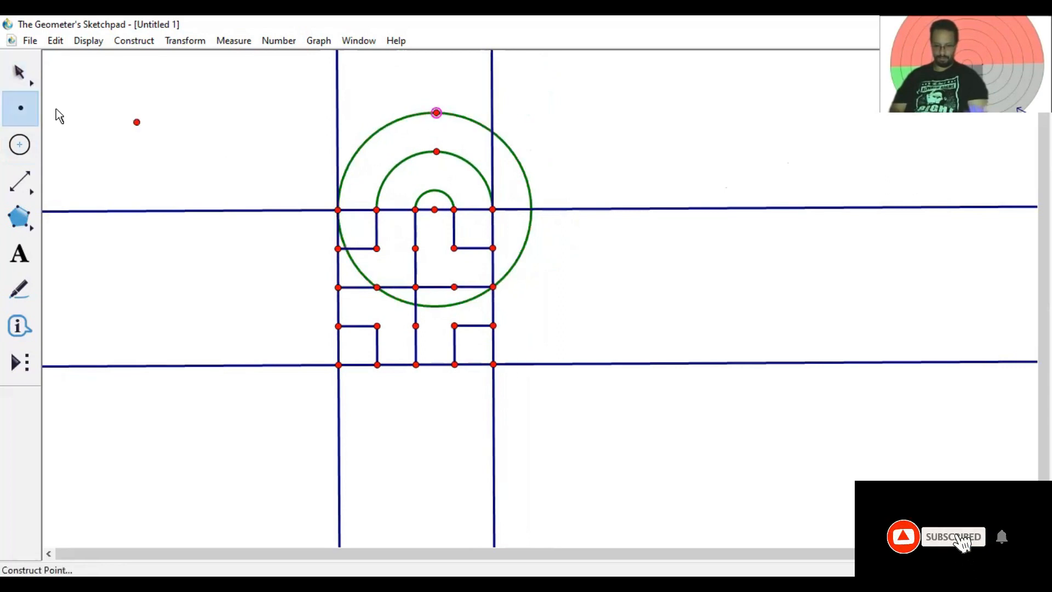
click(19, 72)
key(ctrl+z)
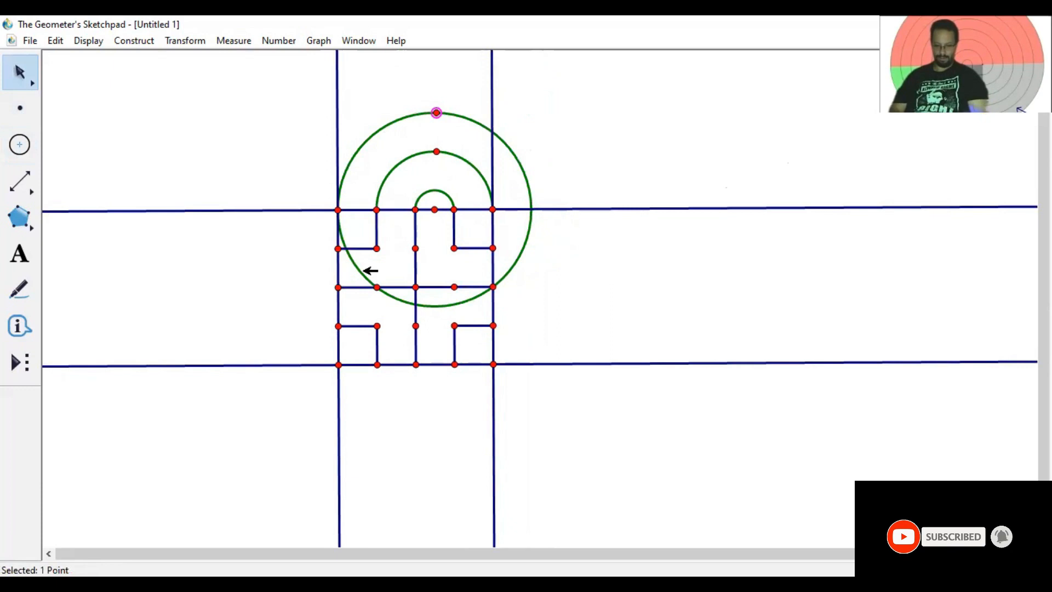
Hide the outer circle while keeping the point at its top.
shift+click(365, 271)
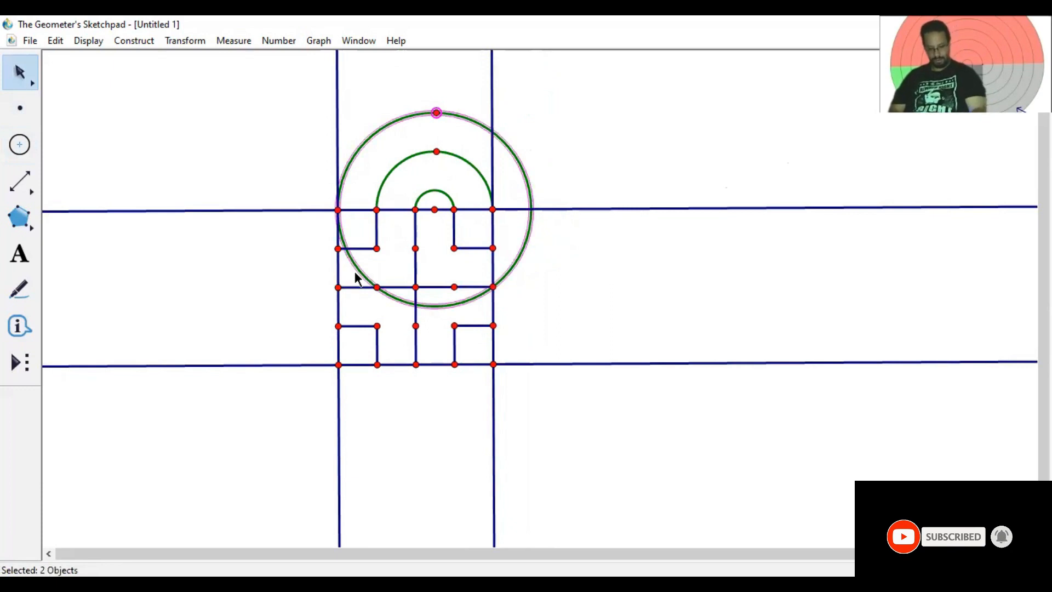
key(ctrl+h)
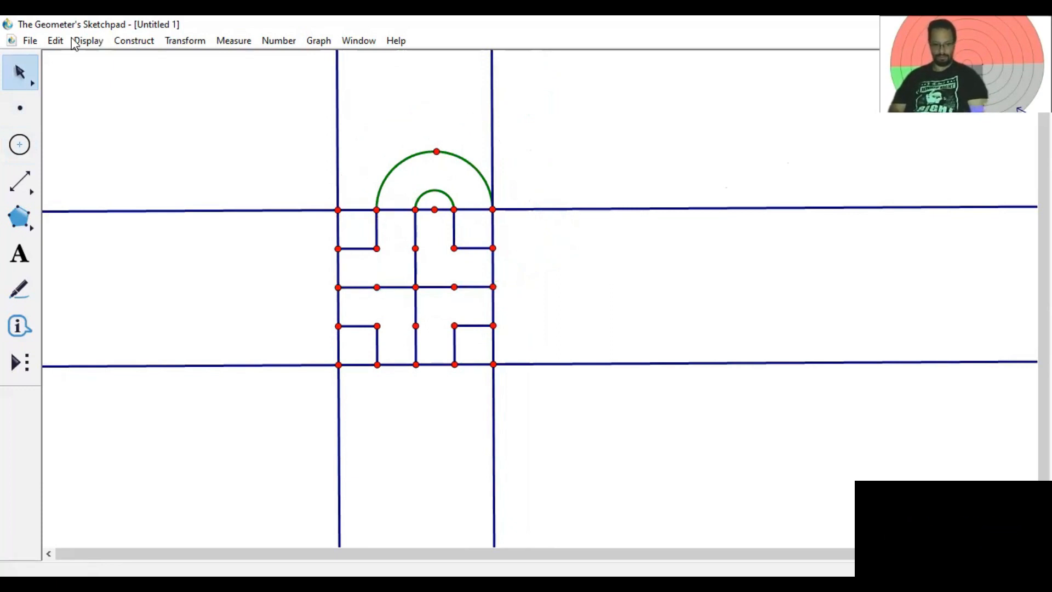
key(ctrl+z)
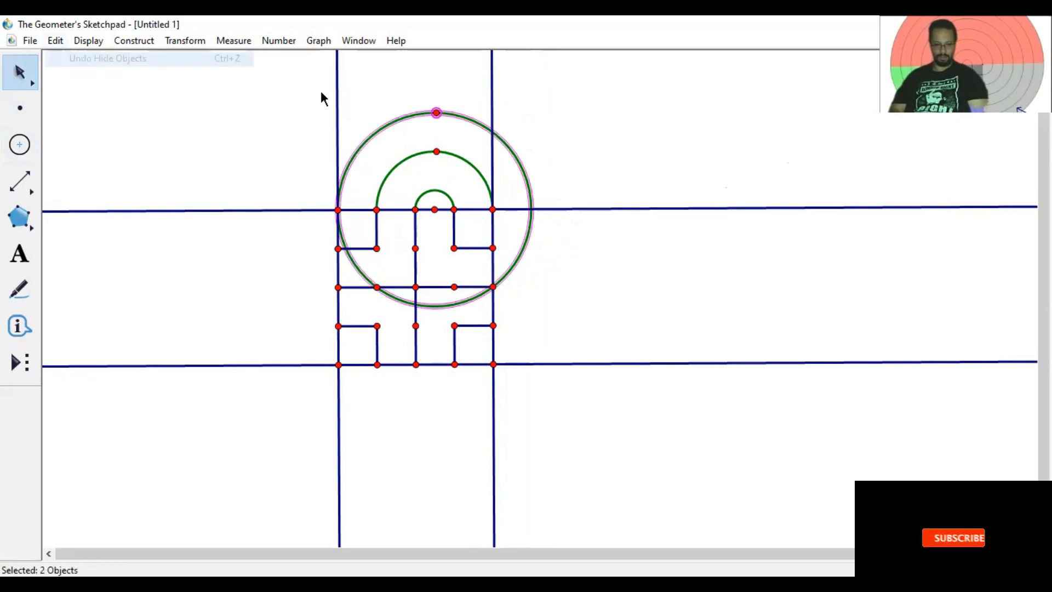
click(442, 113)
key(ctrl+h)
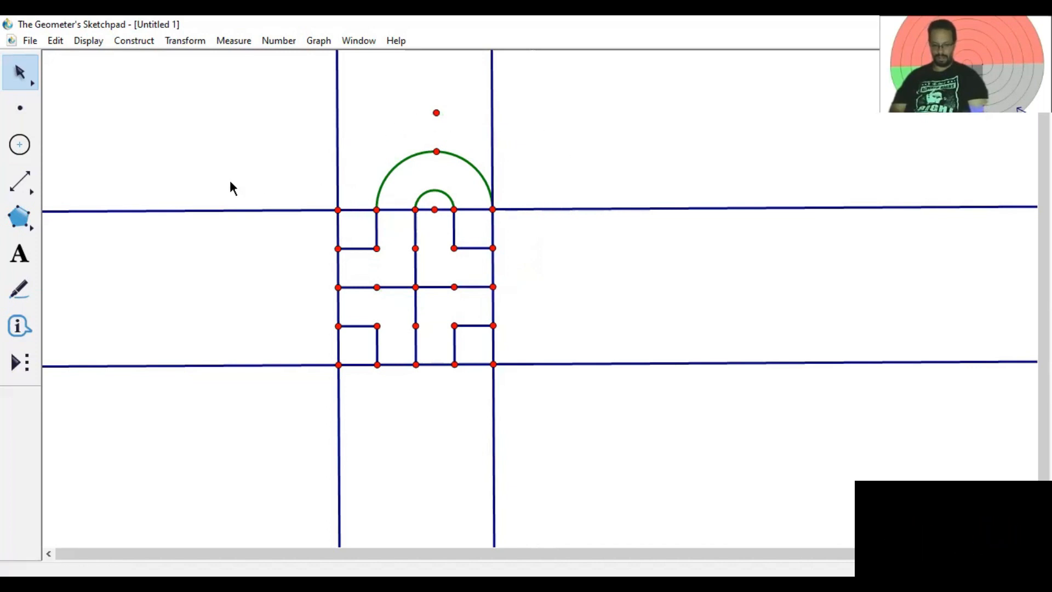
click(33, 145)
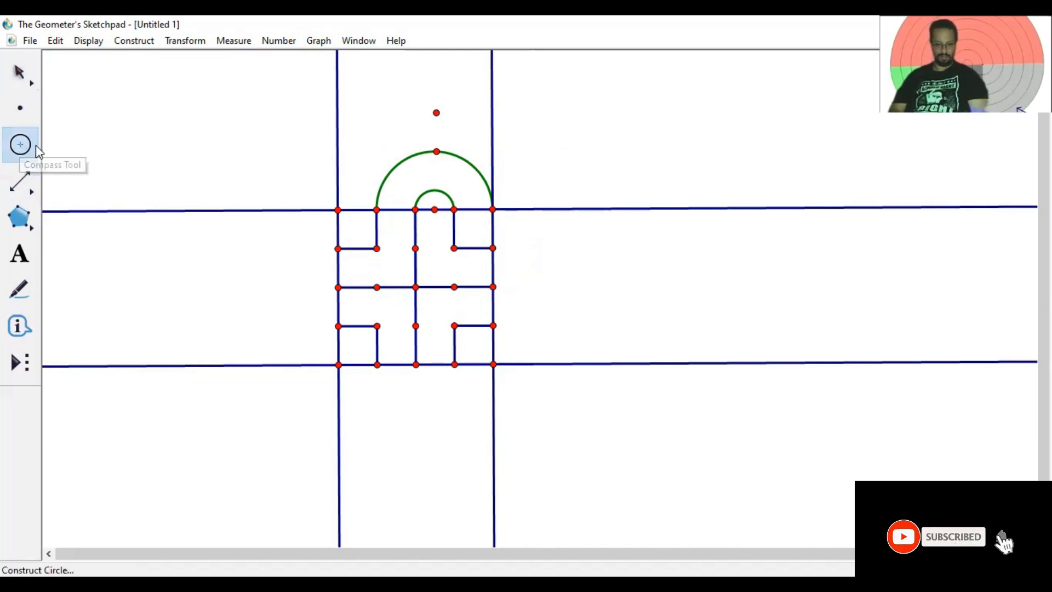
click(455, 208)
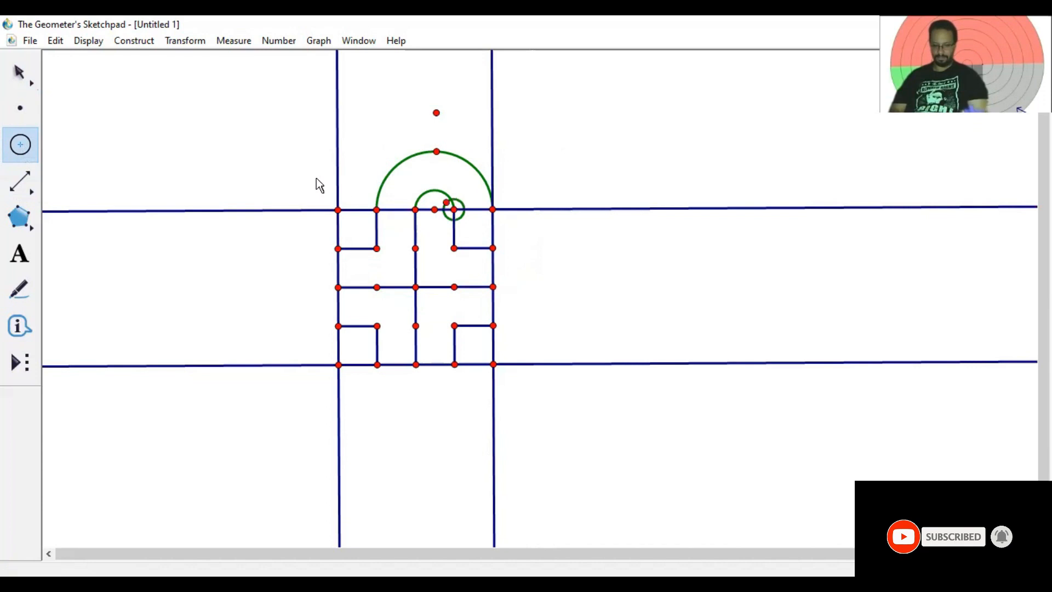
key(Escape)
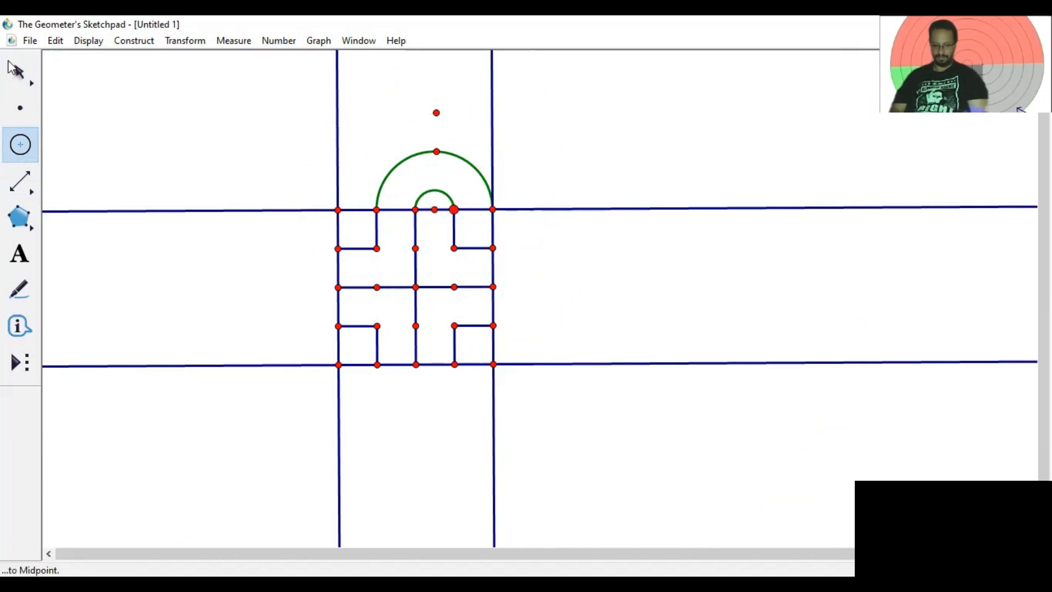
key(Escape)
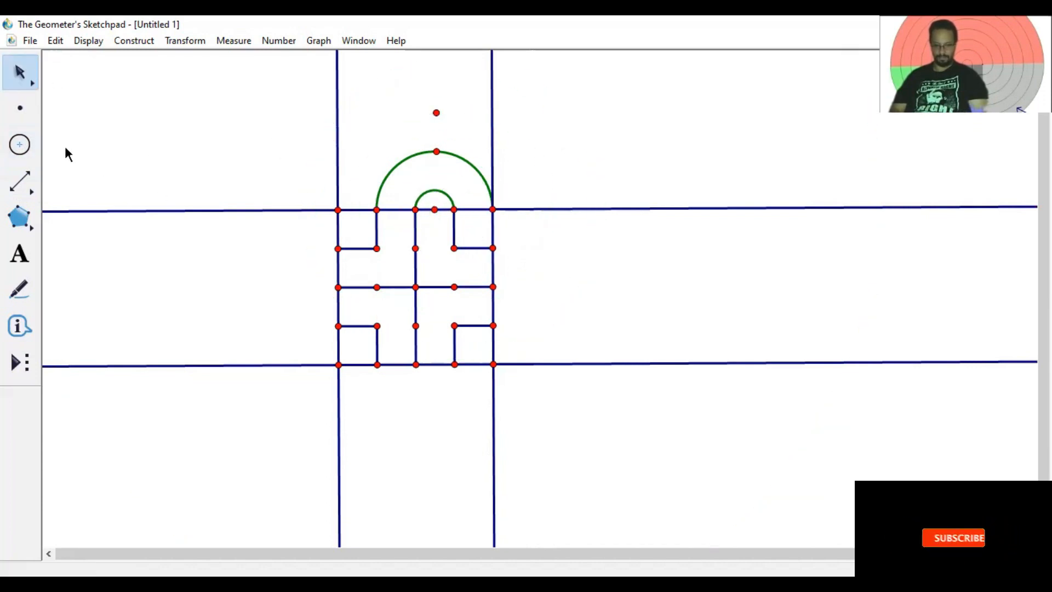
Draw a circle centred on the square's top-right corner, passing through the right quarter point of the top side.
click(34, 146)
click(492, 209)
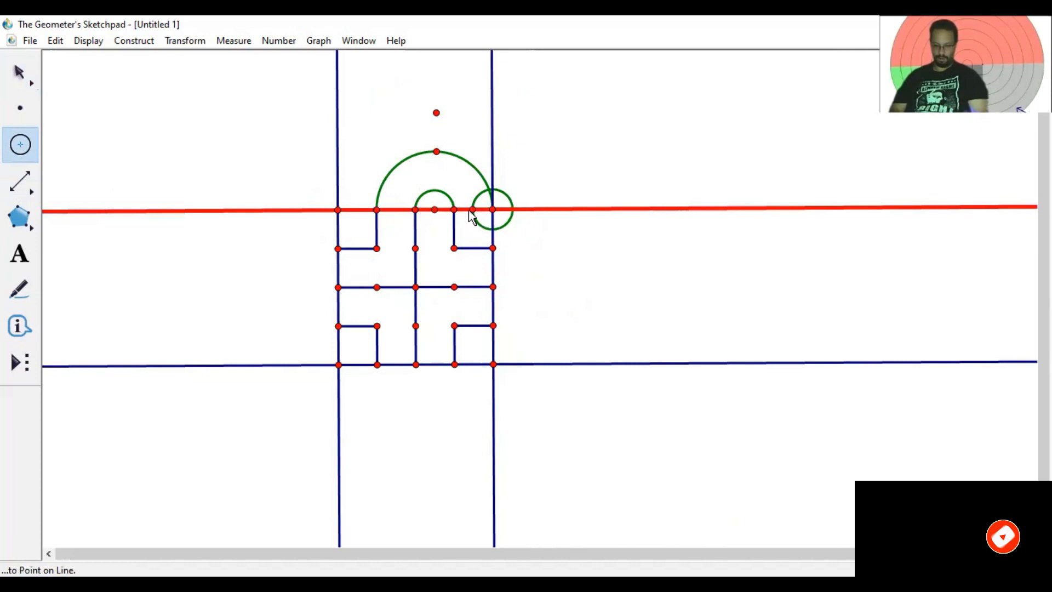
click(455, 210)
key(Escape)
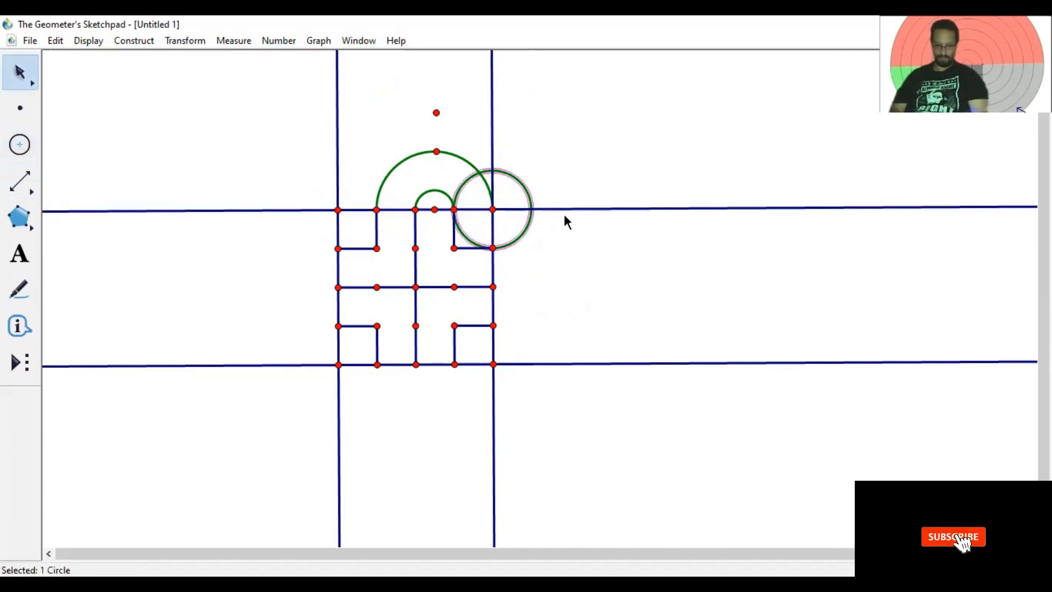
Mark the circle's outer intersection with the top line, then hide the circle.
click(532, 209)
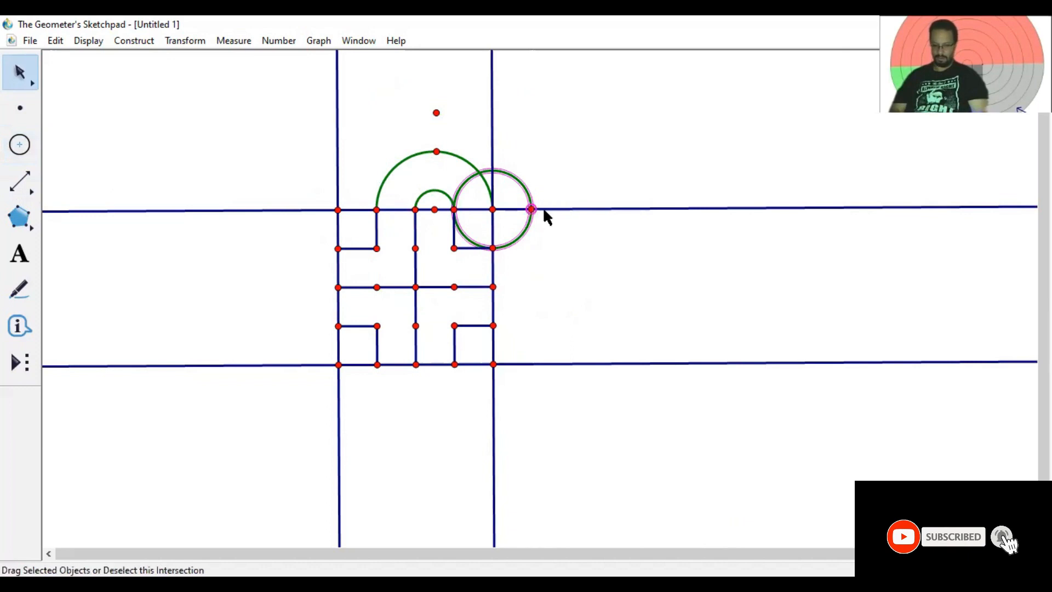
click(133, 124)
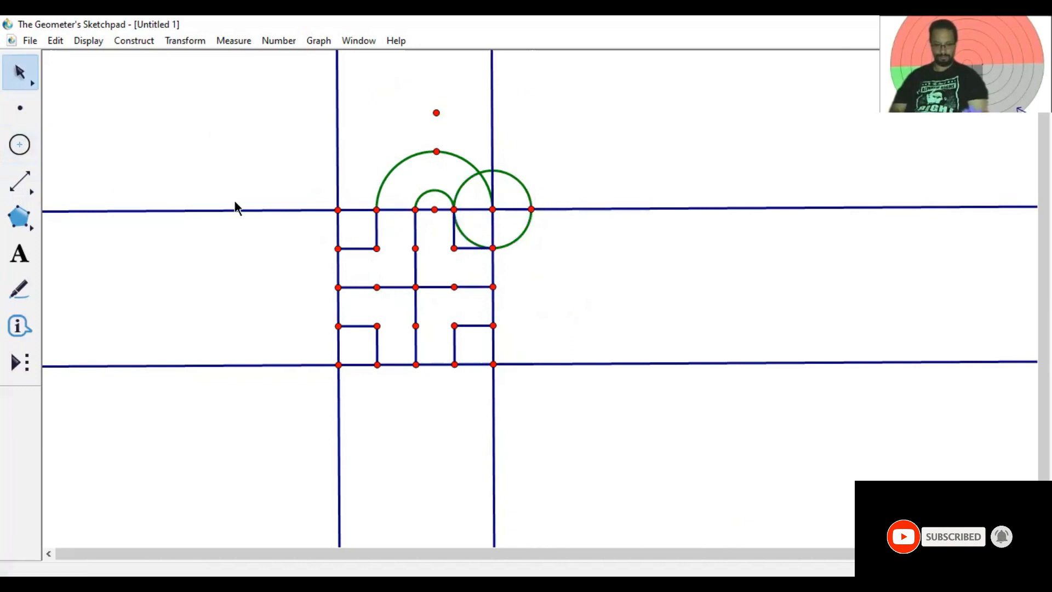
click(526, 187)
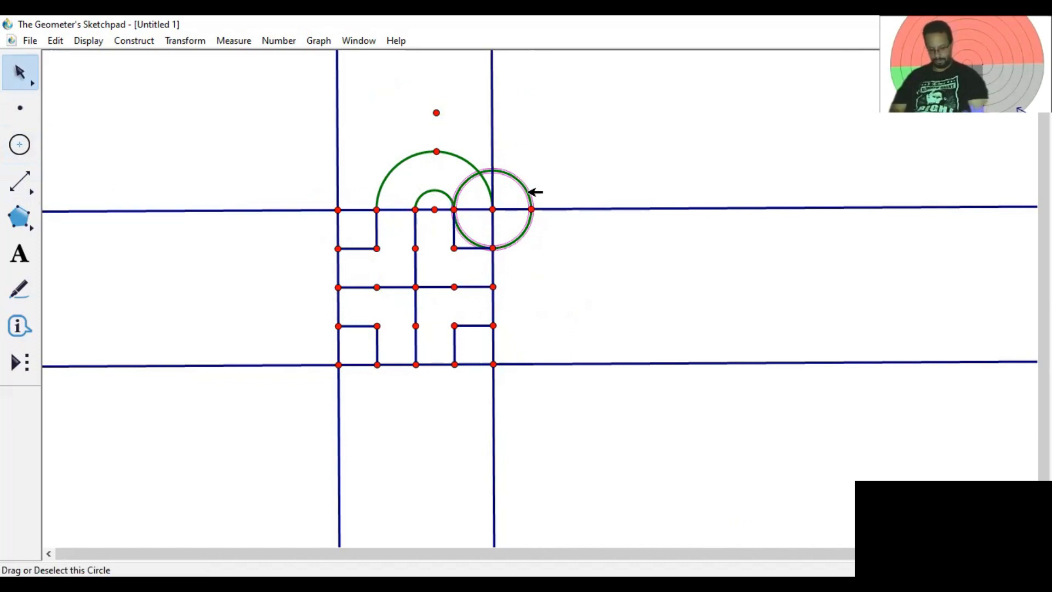
key(ctrl+h)
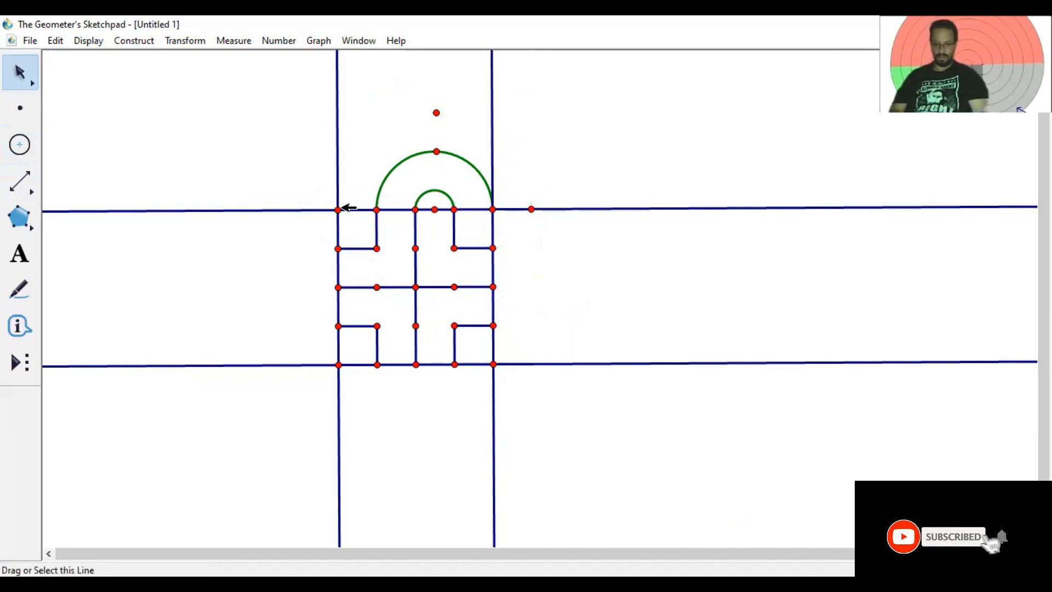
Construct an arc through the square's top-left corner, the uppermost point and the new point beyond the top-right corner.
click(338, 210)
click(436, 113)
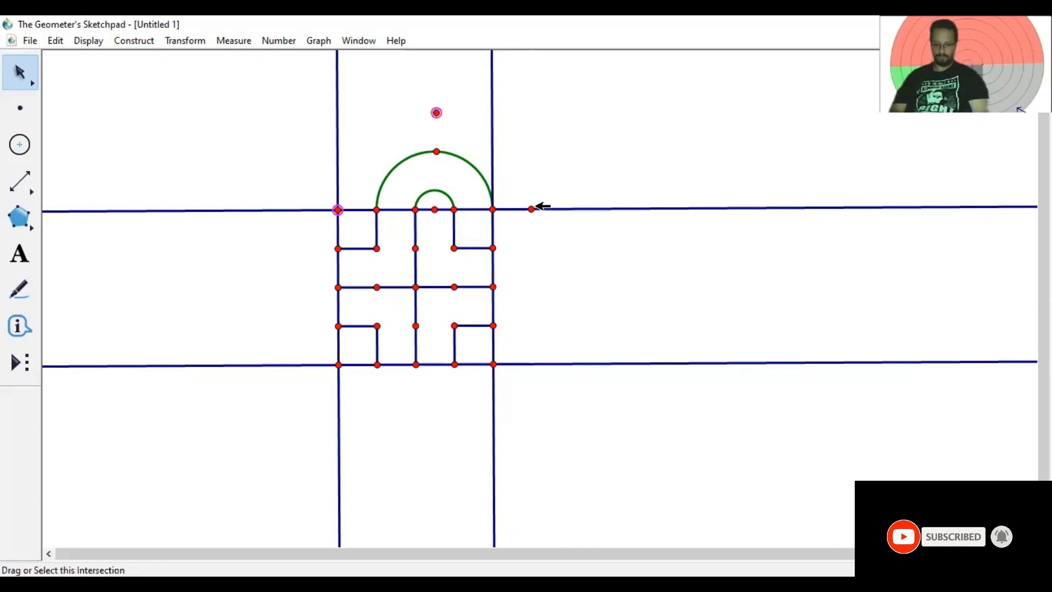
click(531, 209)
click(152, 46)
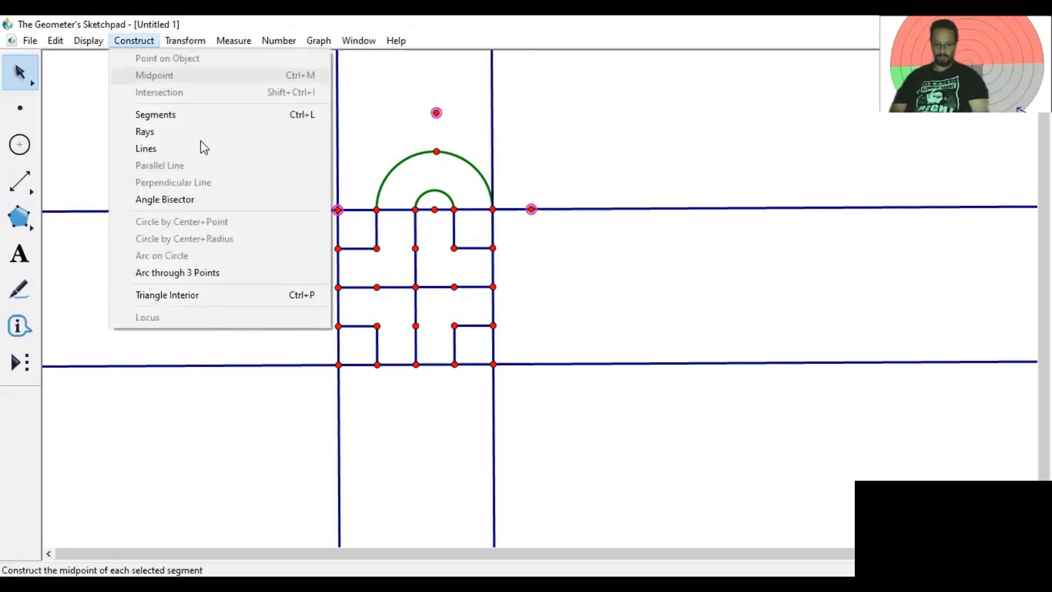
click(213, 271)
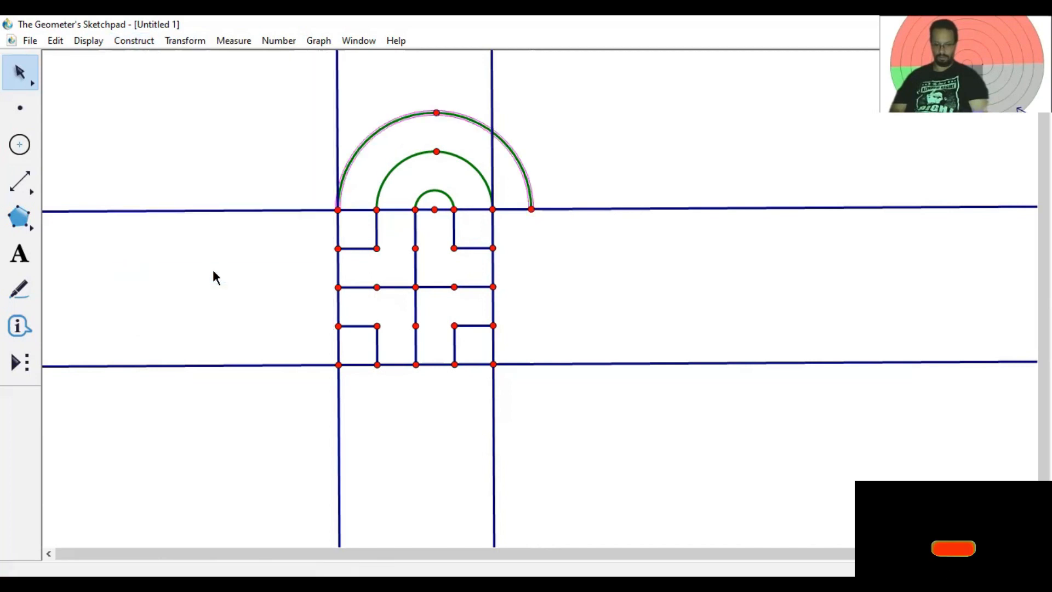
click(654, 266)
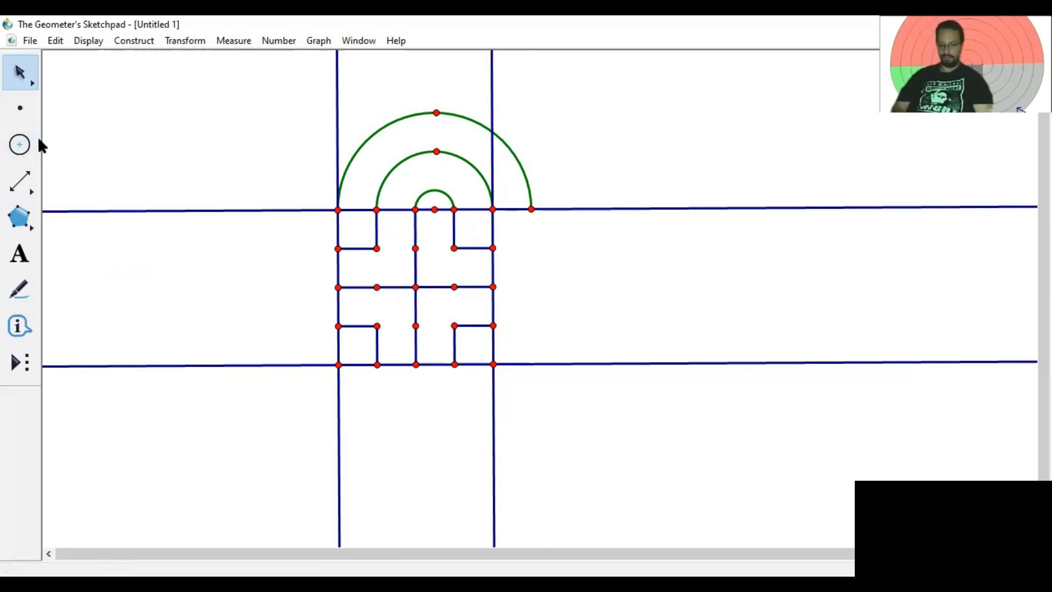
Draw circles centred on the outer arc's two endpoints, passing through the top-right corner and the top side's left quarter point respectively.
click(21, 144)
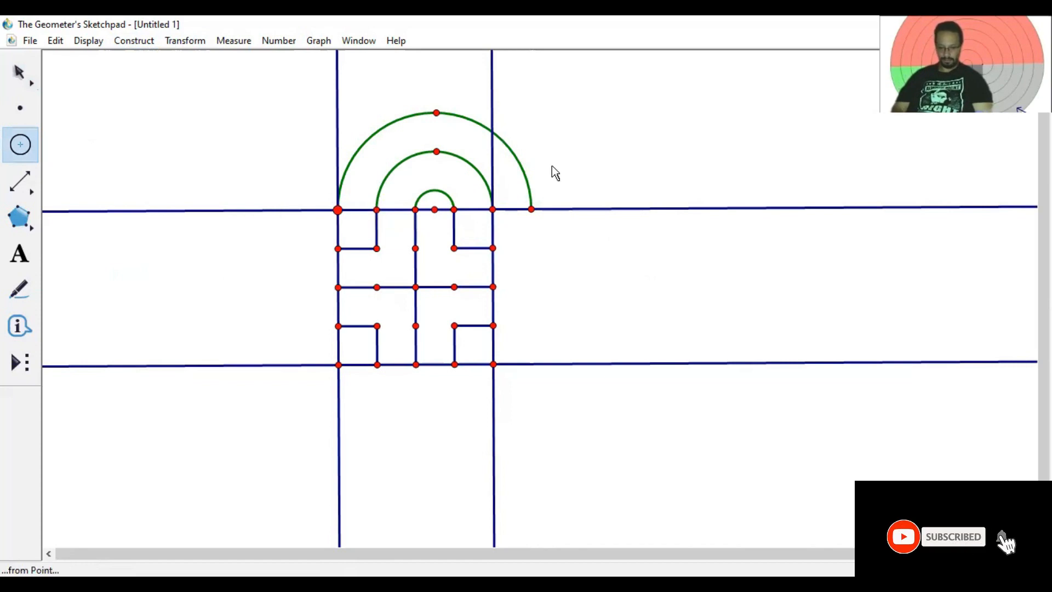
click(494, 210)
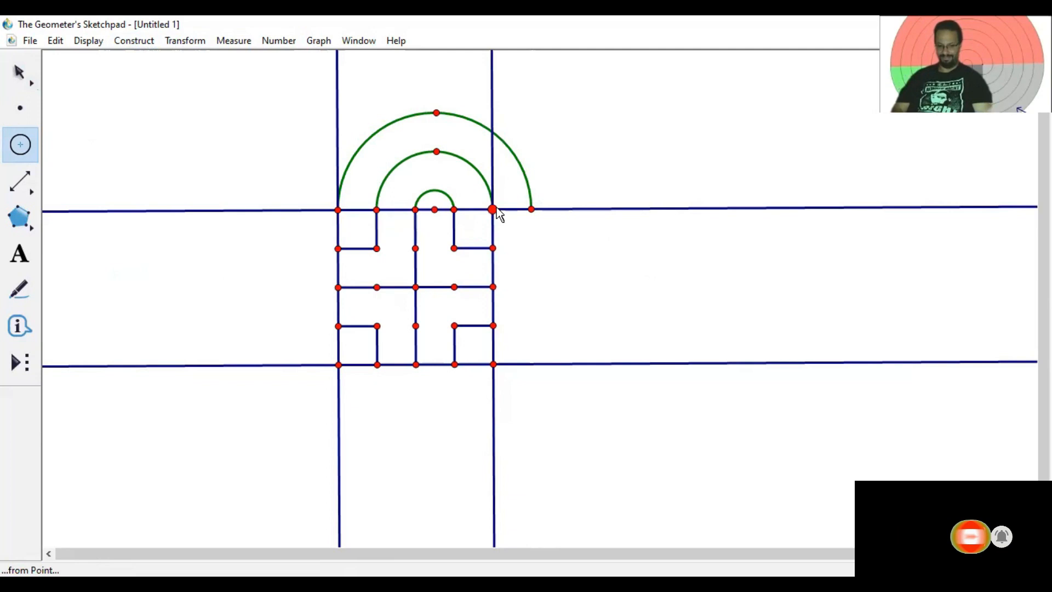
drag(532, 209, 495, 210)
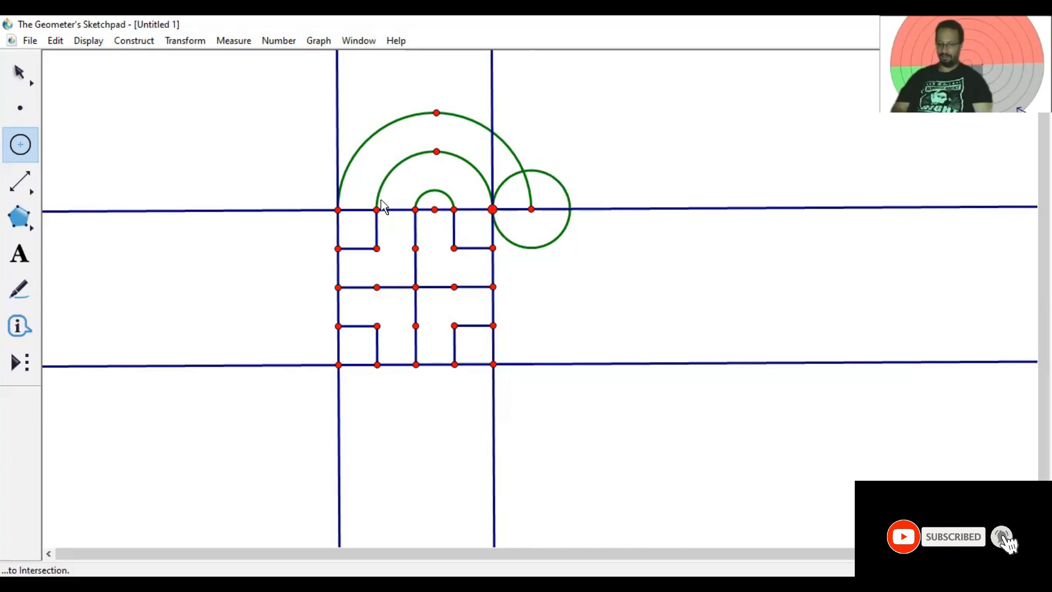
click(376, 210)
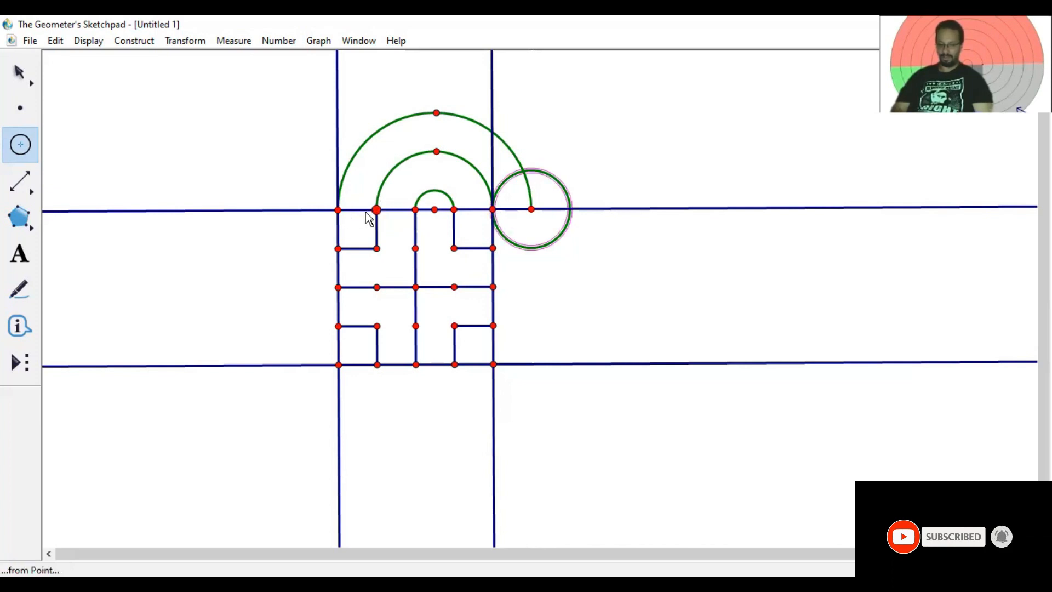
drag(341, 210, 376, 210)
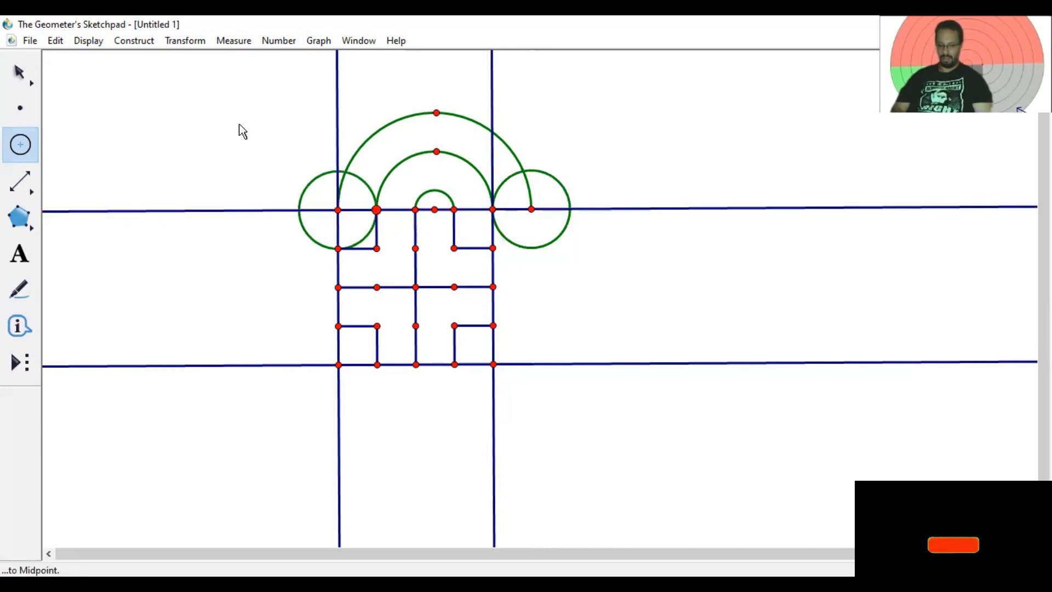
key(Escape)
Mark the outer intersection of each of the two small circles with the top line.
click(299, 210)
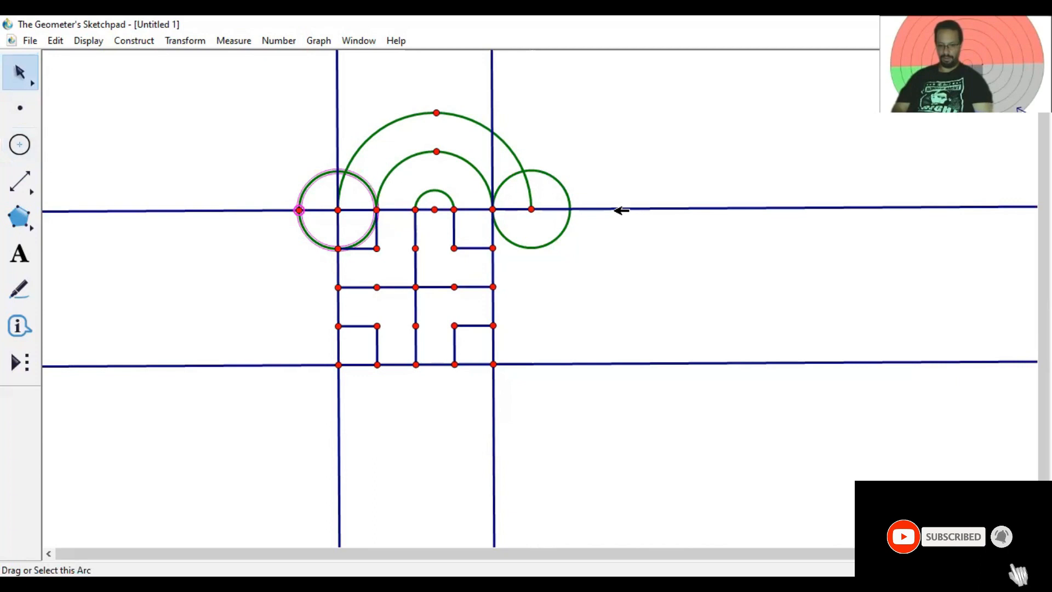
click(571, 208)
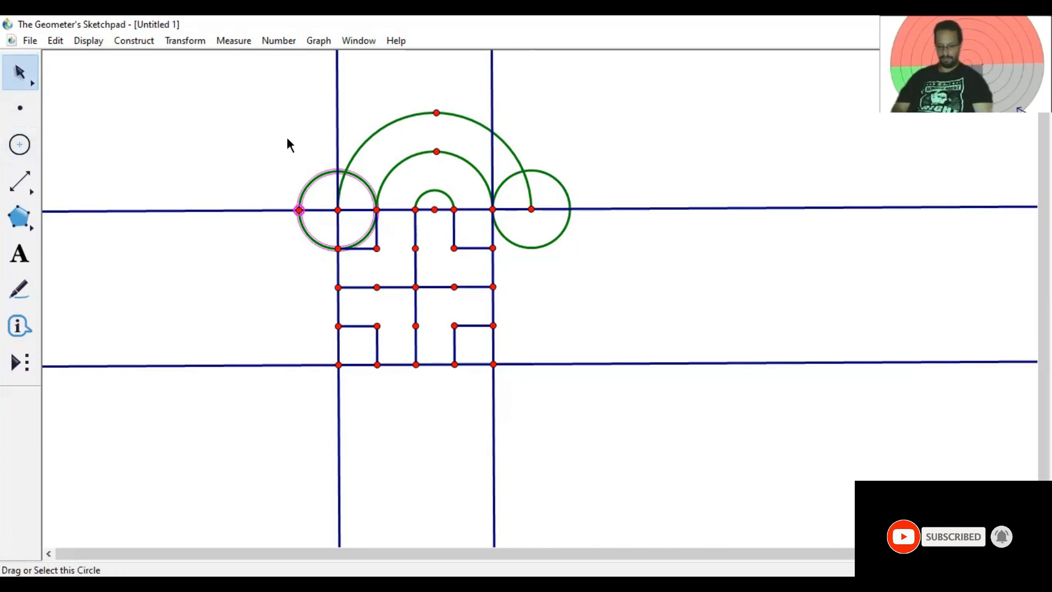
key(Escape)
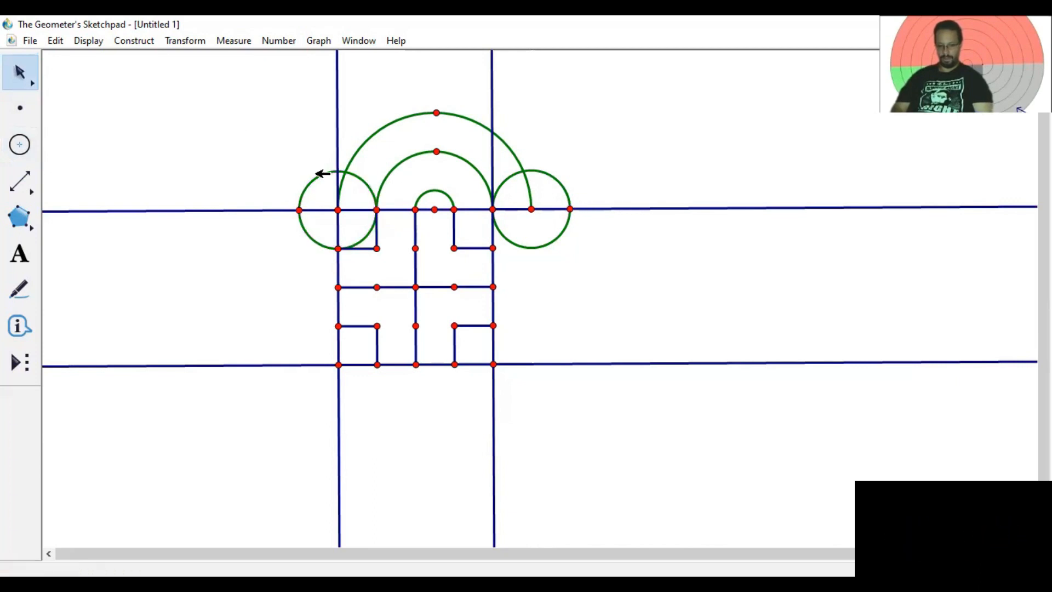
Hide the two small circles at the ends of the outer arc.
click(365, 183)
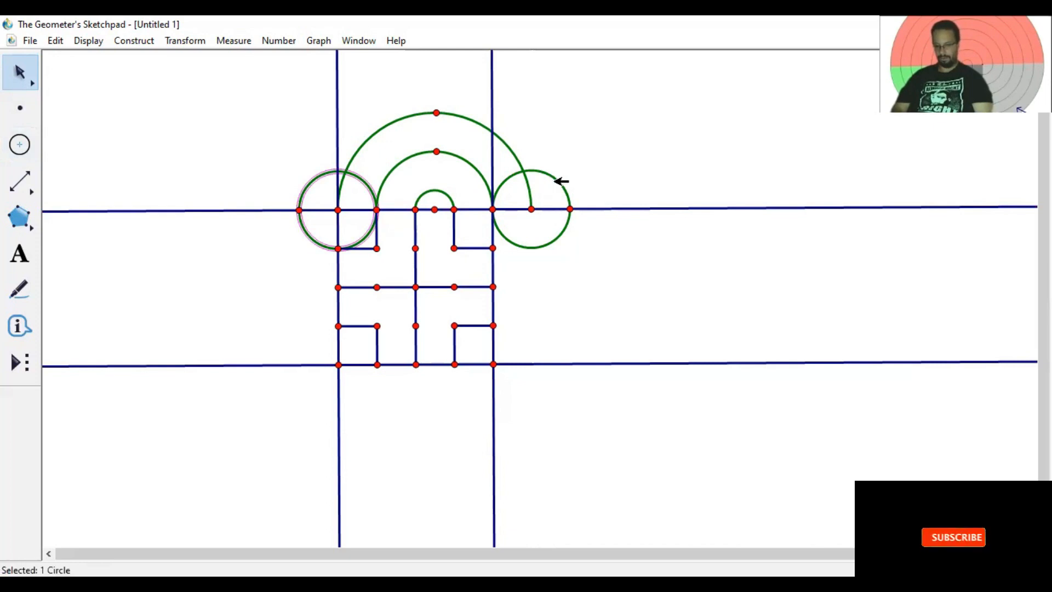
click(559, 181)
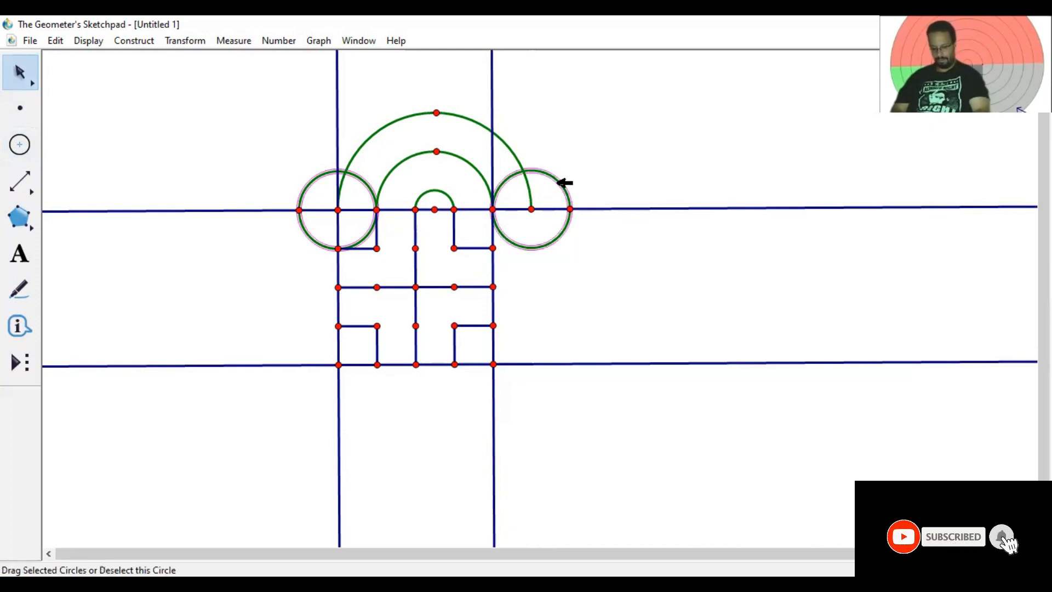
key(ctrl+h)
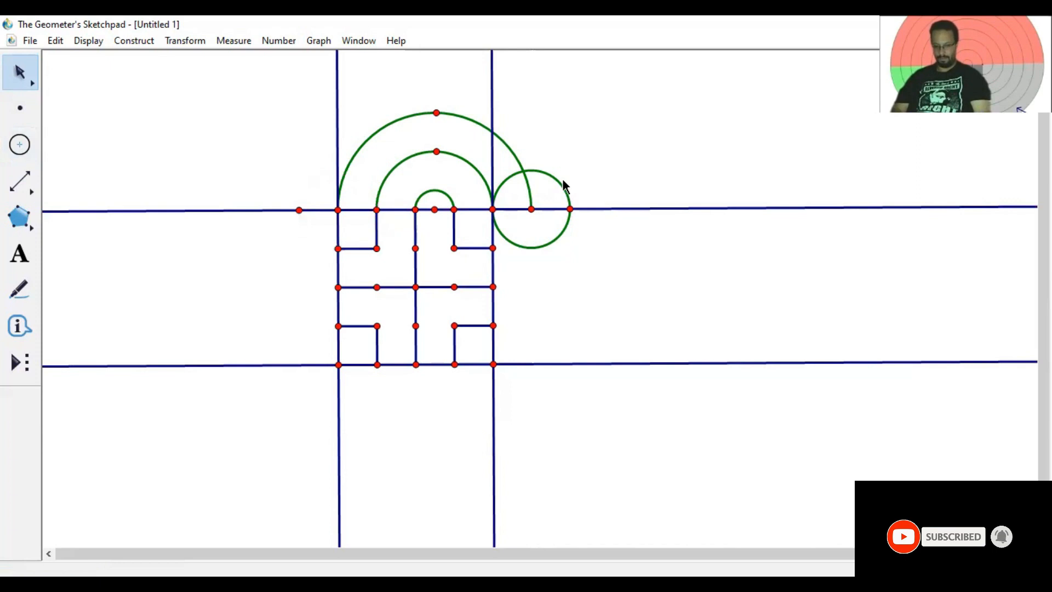
click(560, 182)
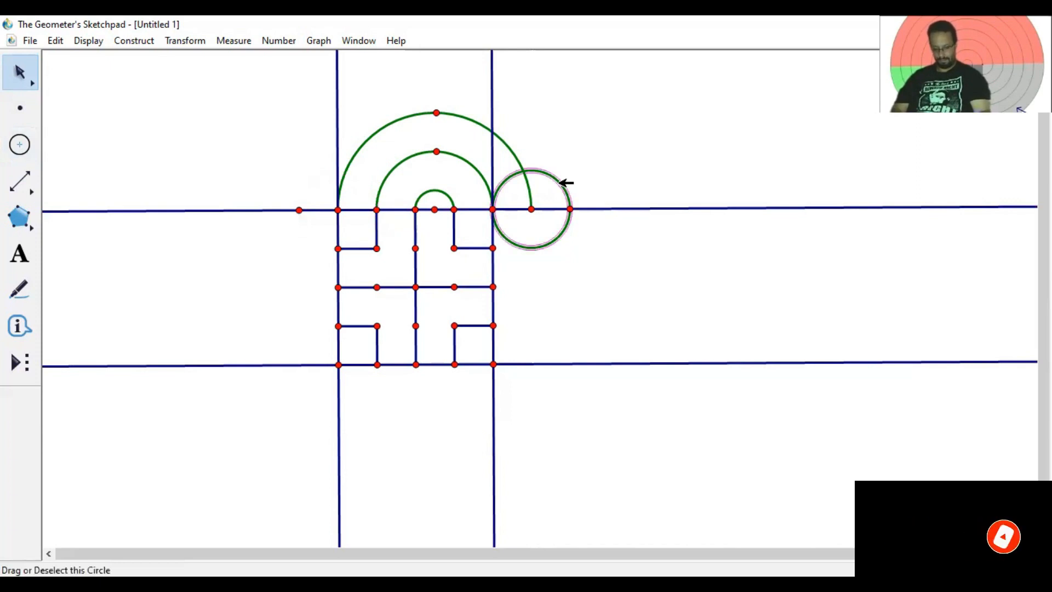
key(ctrl+h)
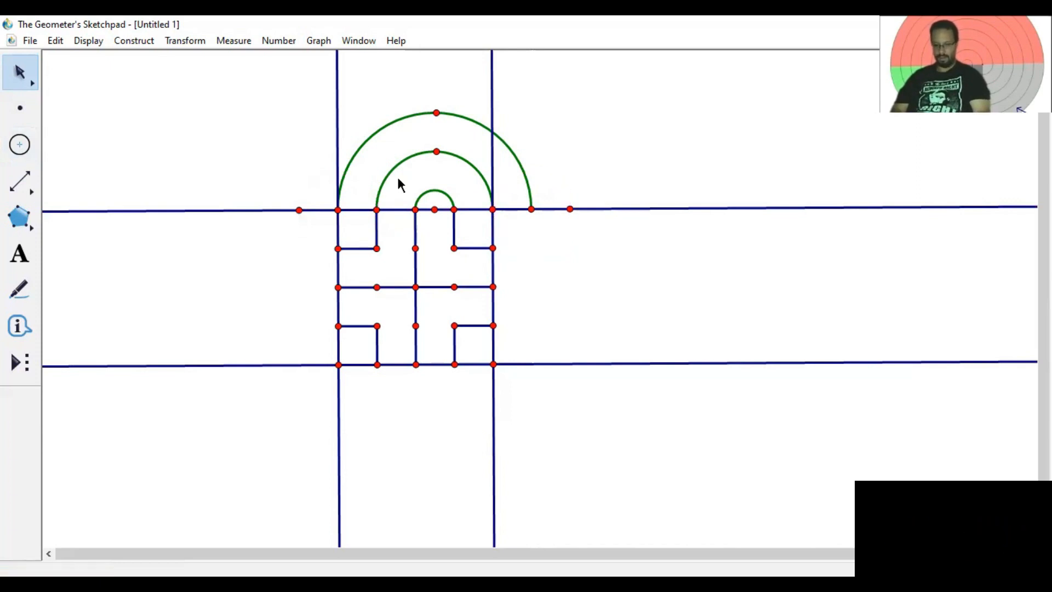
Draw a circle centred on the smallest arc's centre through the new point beyond the top-left corner, and place a point at its top.
click(22, 154)
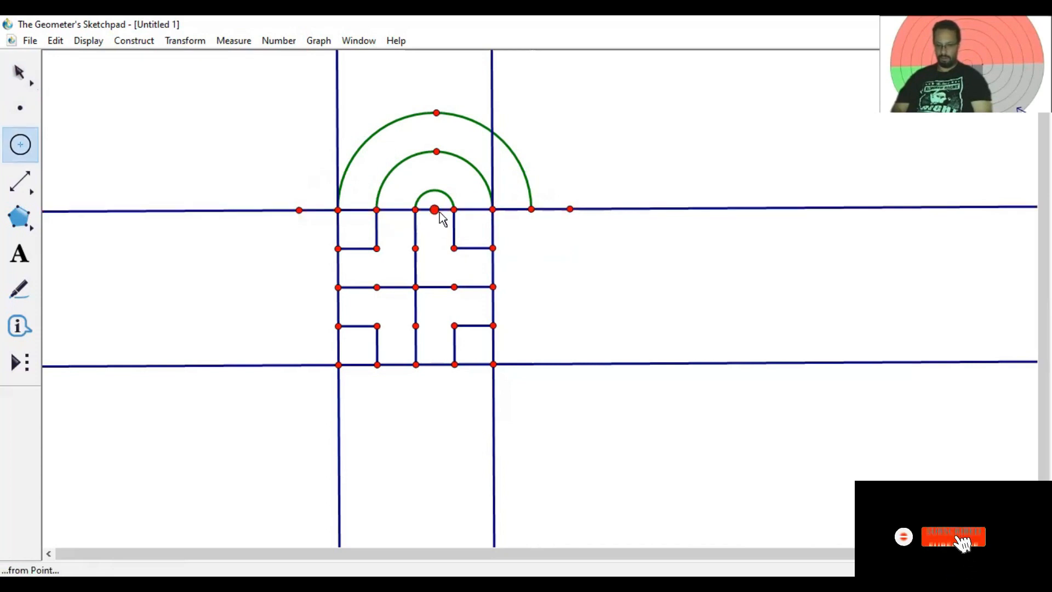
drag(400, 220, 301, 220)
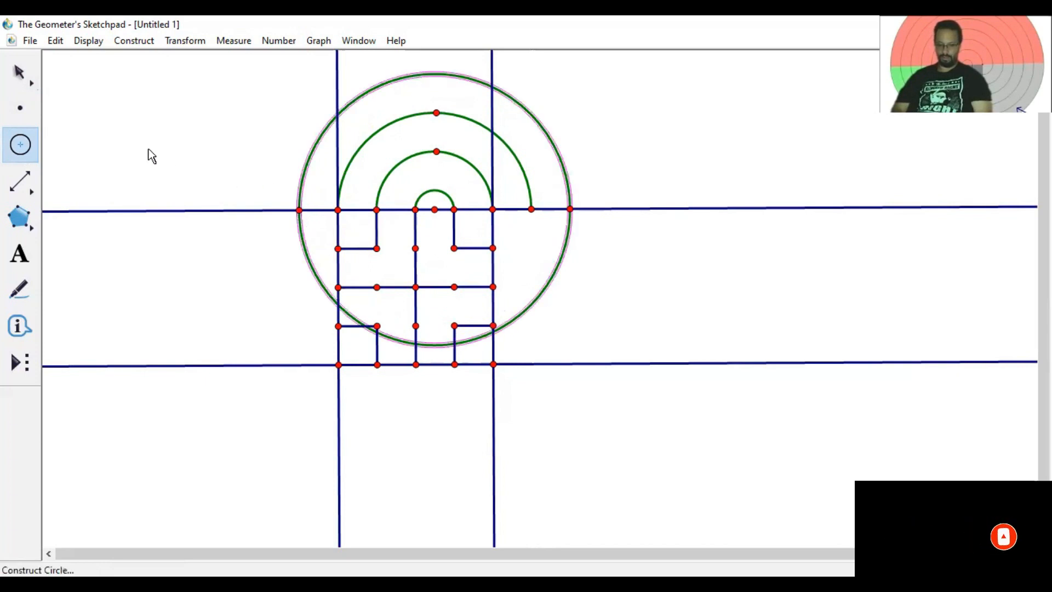
click(22, 109)
click(326, 78)
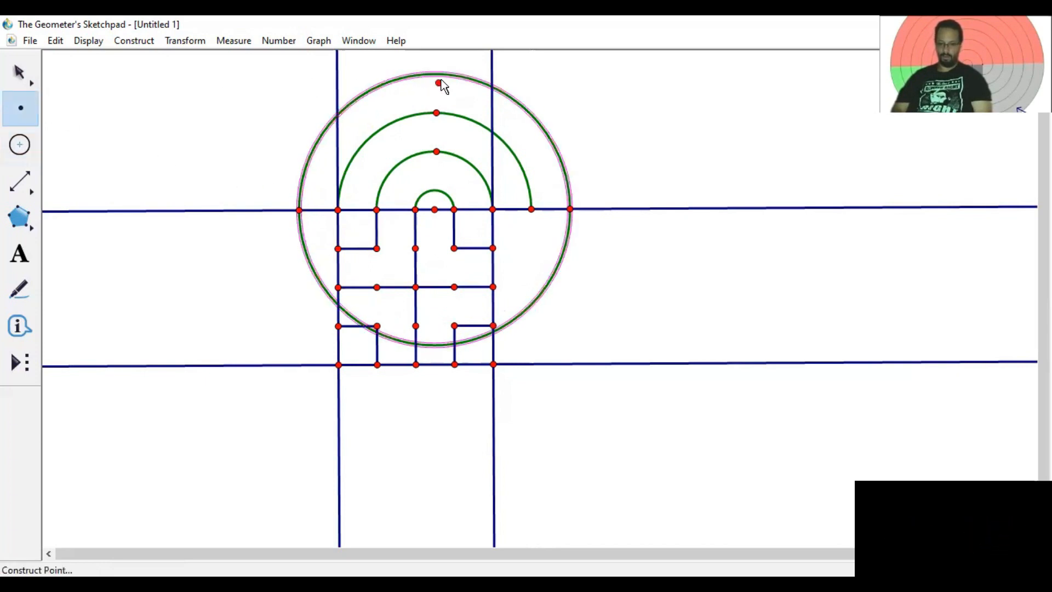
click(439, 75)
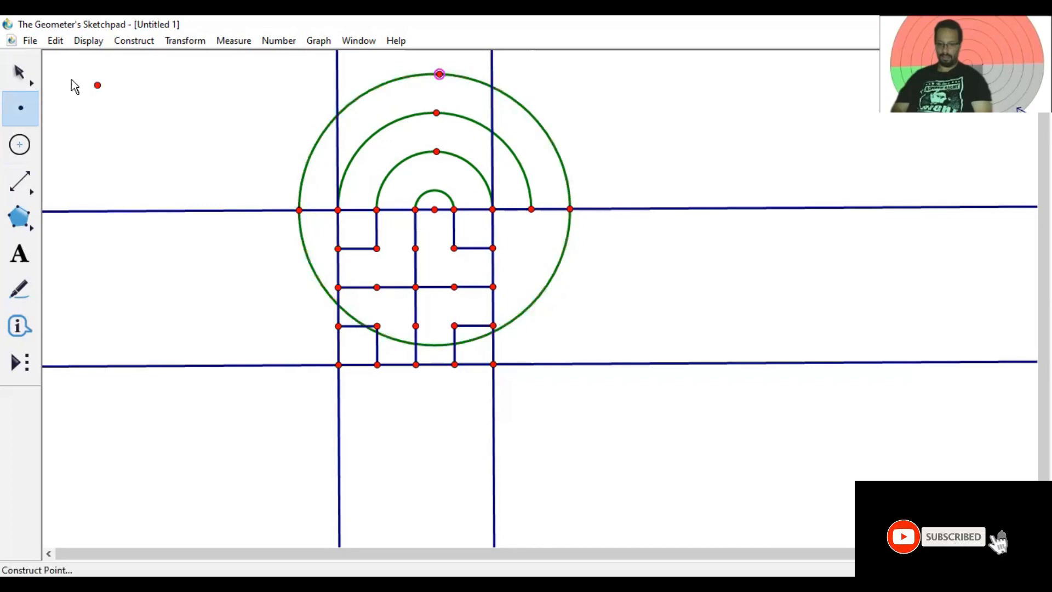
Hide the large helper circle, keeping the point at its top.
click(25, 70)
click(357, 75)
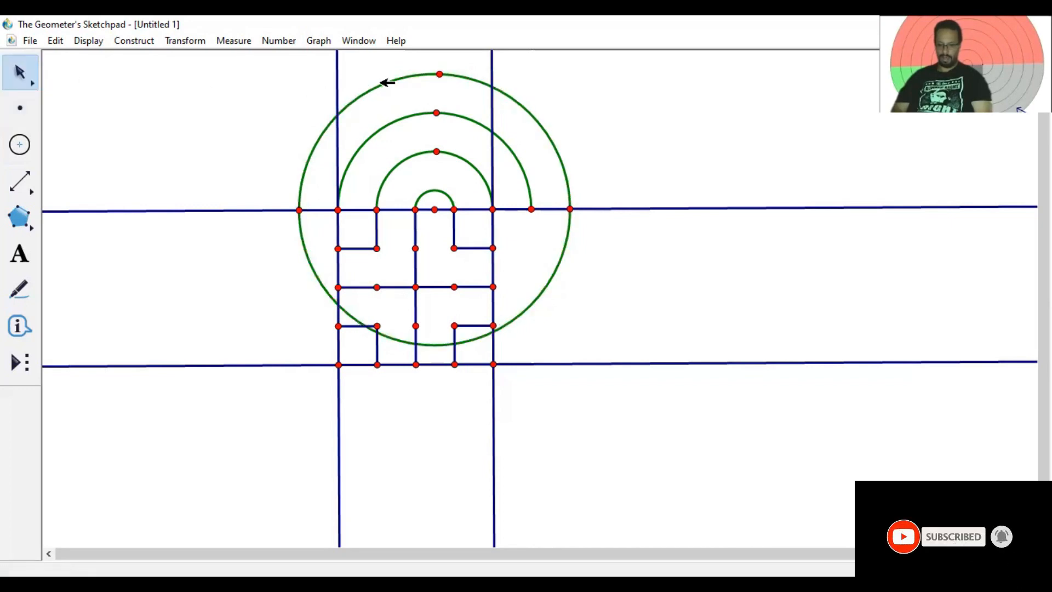
click(384, 83)
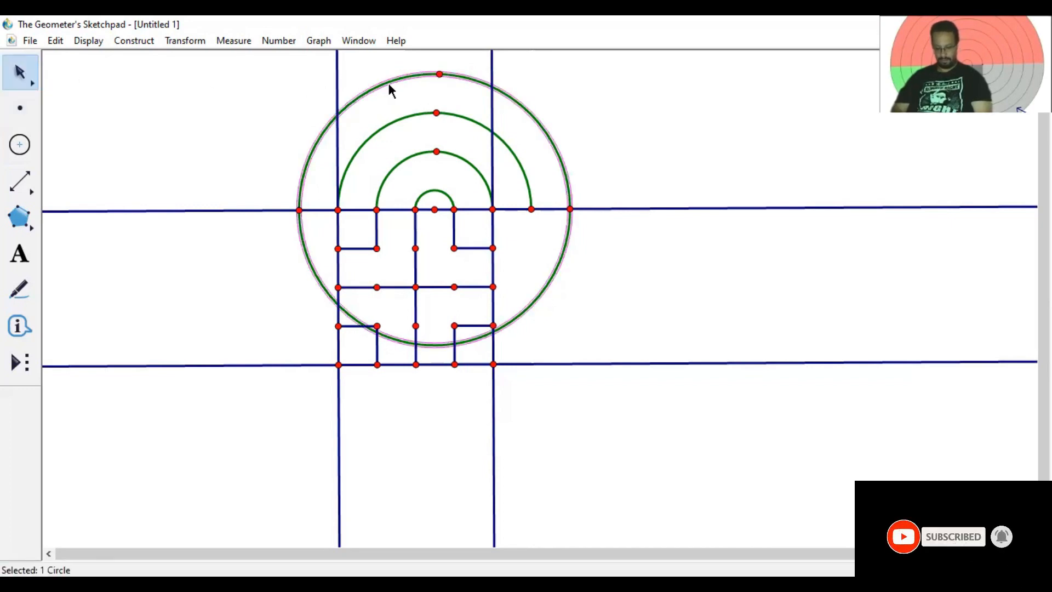
key(ctrl+h)
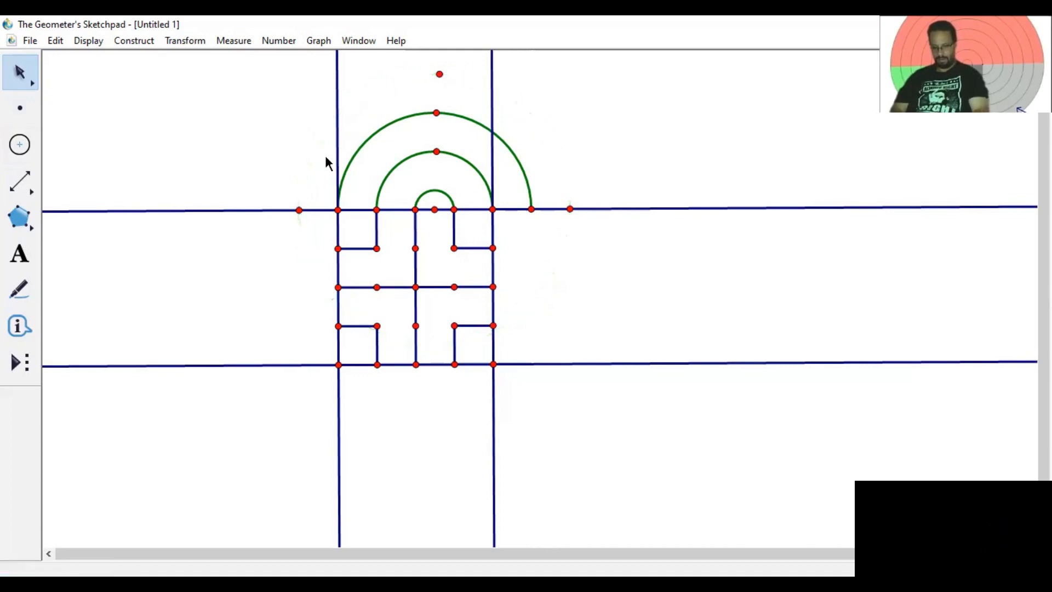
Construct a fourth concentric arc through the leftmost point on the top line, the uppermost point and the rightmost point on the top line.
click(299, 210)
click(439, 74)
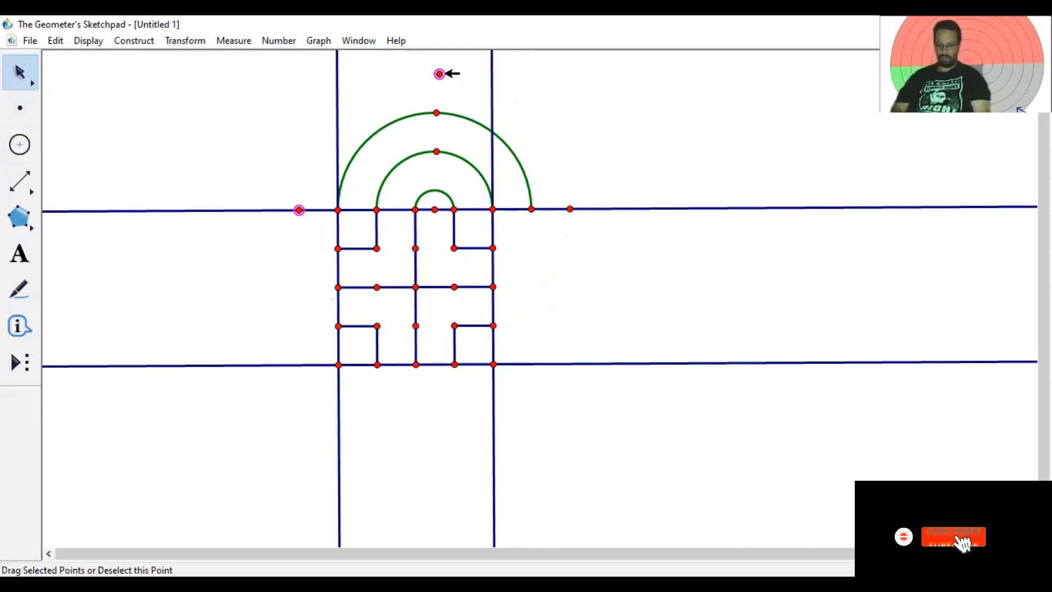
click(570, 209)
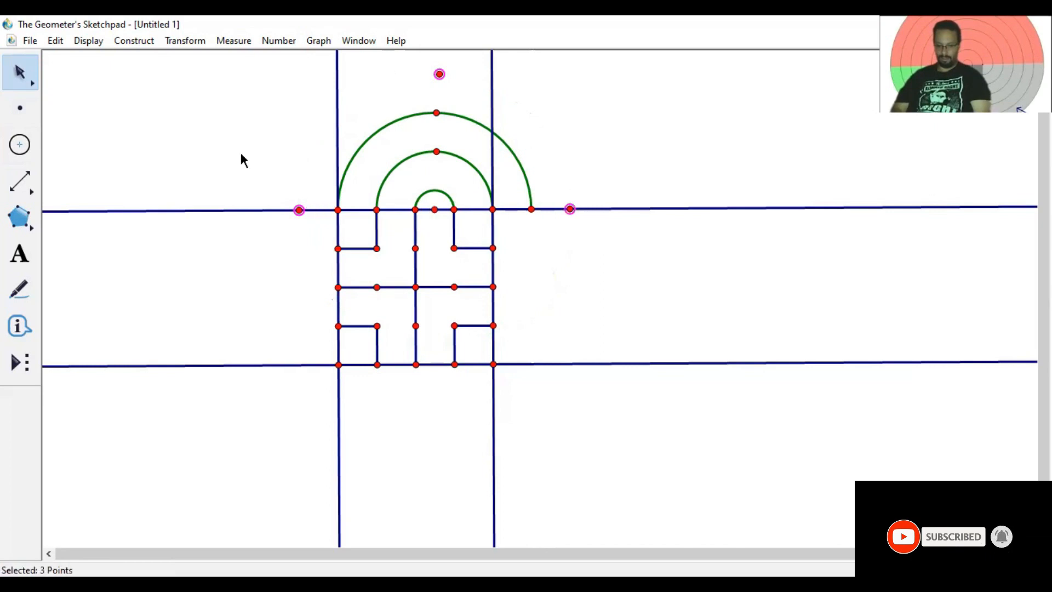
click(124, 39)
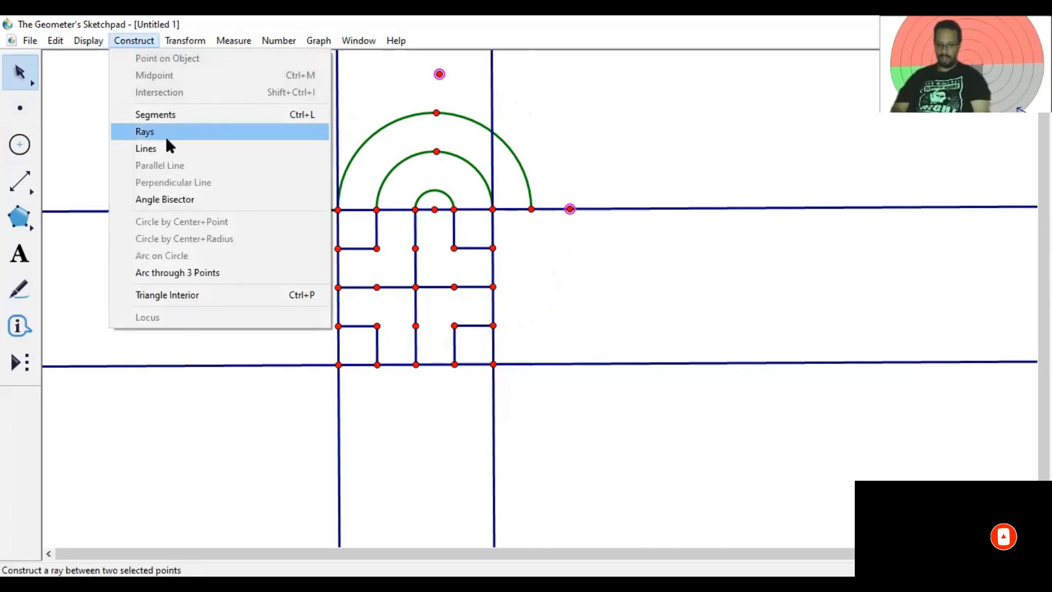
click(218, 272)
click(208, 164)
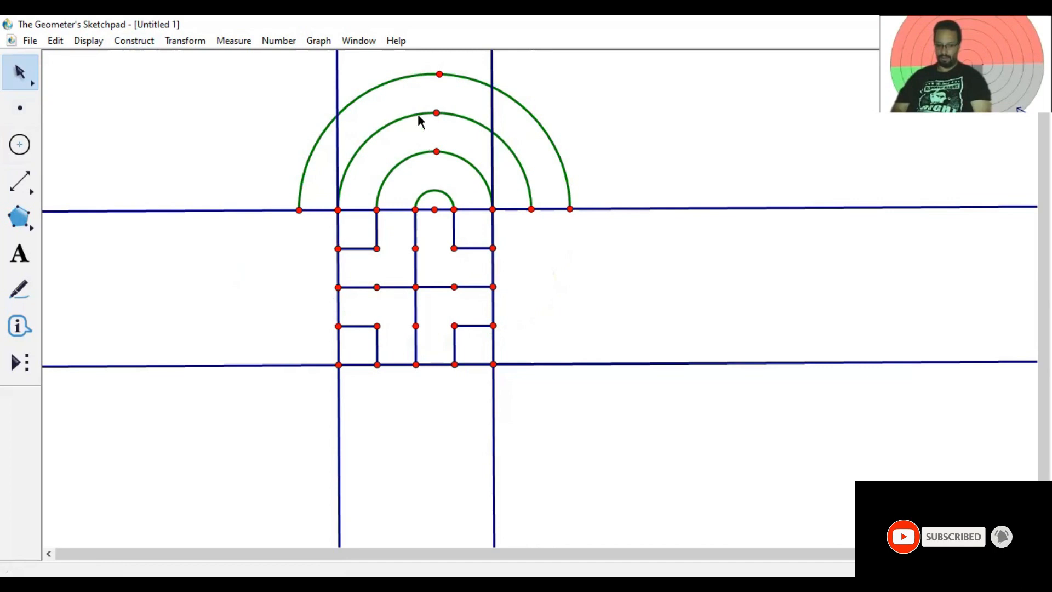
Draw circles centred on the fourth arc's endpoints through the third arc's adjacent endpoints, and mark their outer intersections with the top line.
click(21, 146)
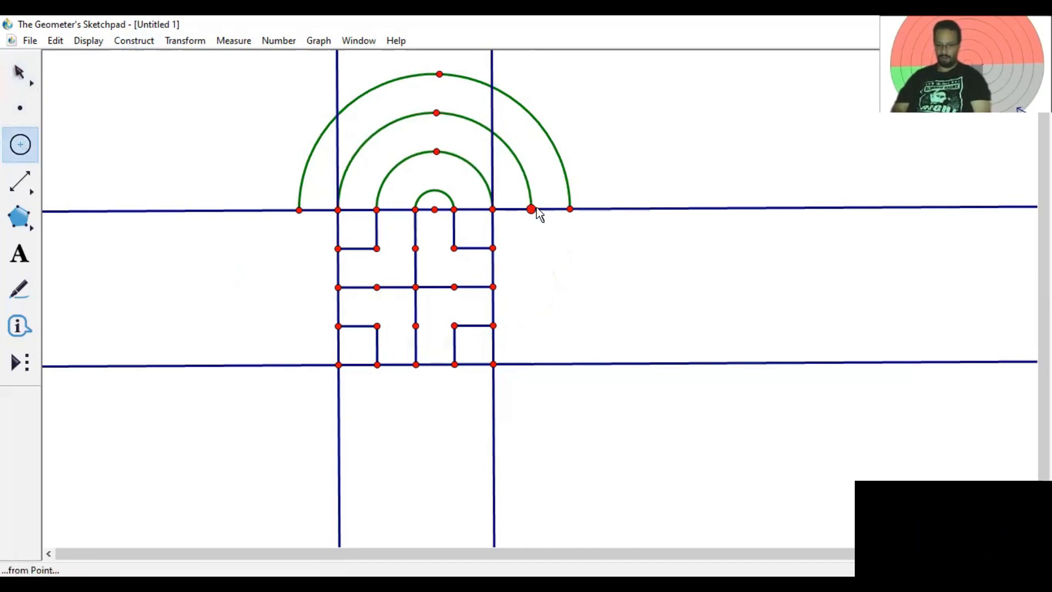
drag(571, 209, 535, 209)
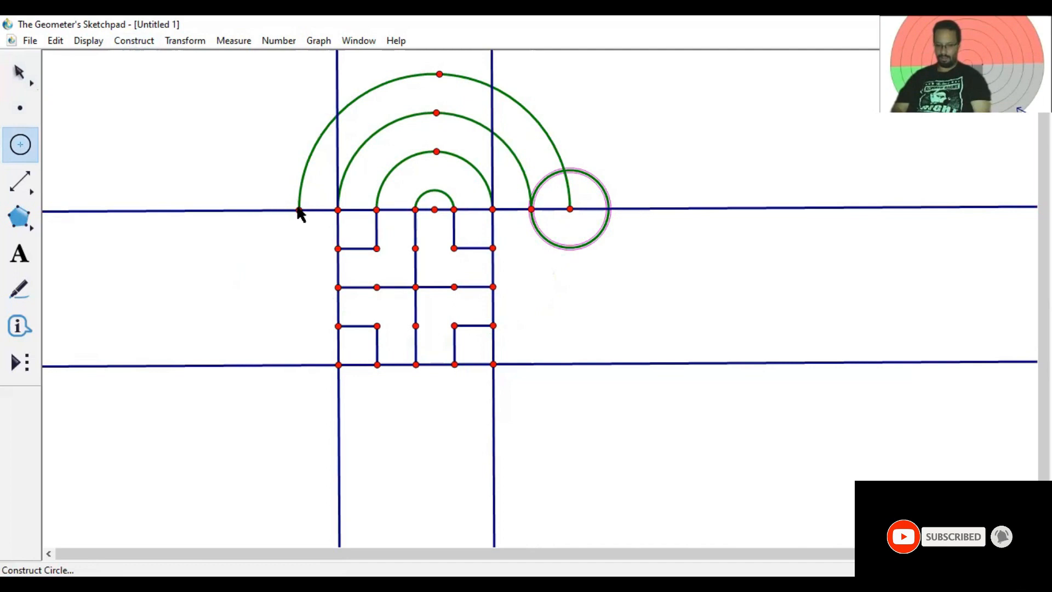
drag(302, 211, 336, 209)
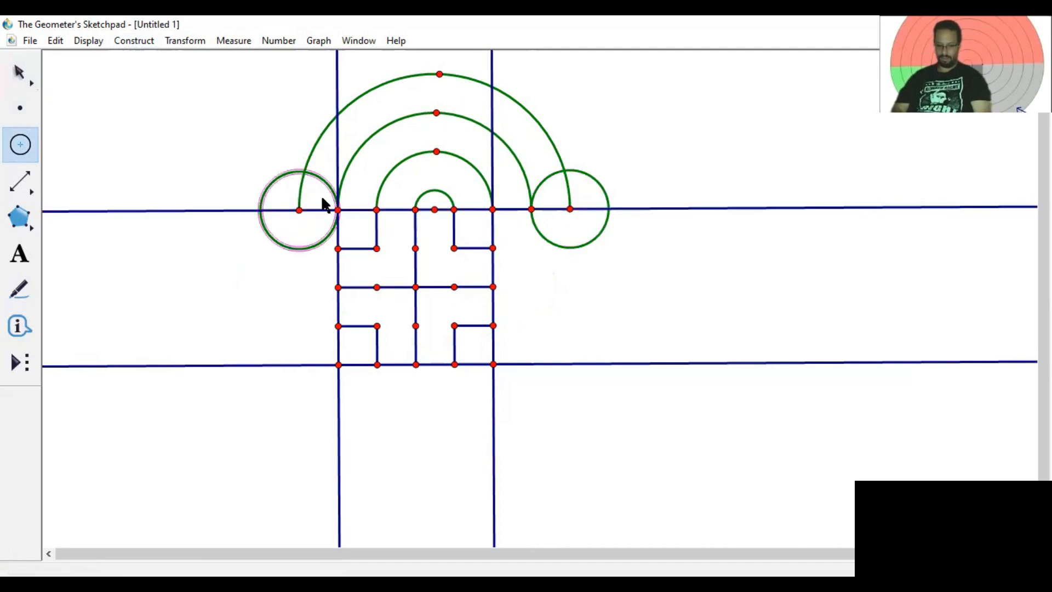
click(33, 82)
click(260, 211)
click(610, 209)
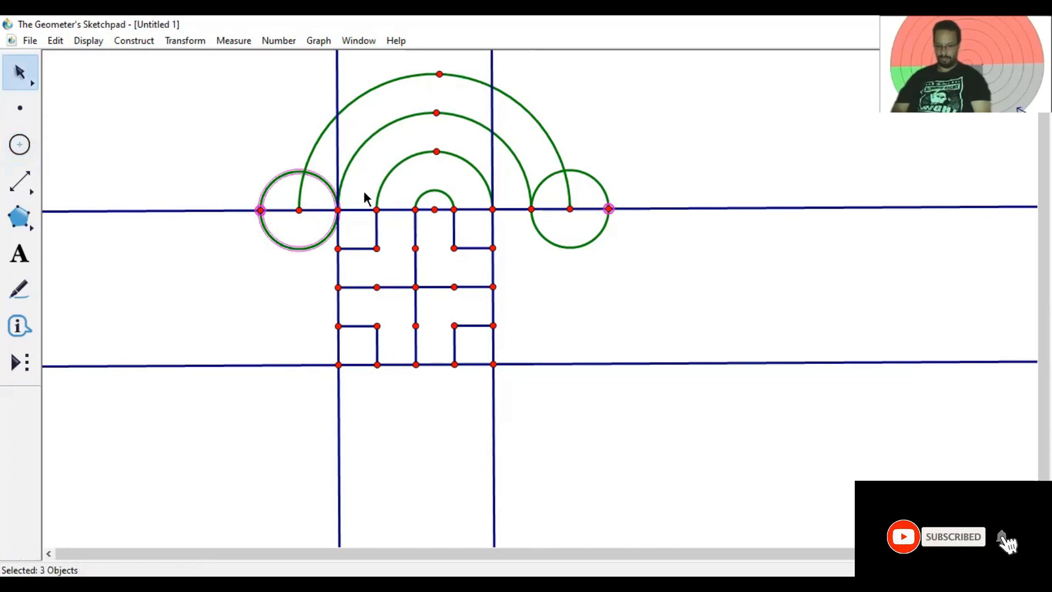
Hide both small circles around the fourth arc's endpoints, keeping their outer intersection points.
click(183, 146)
click(304, 171)
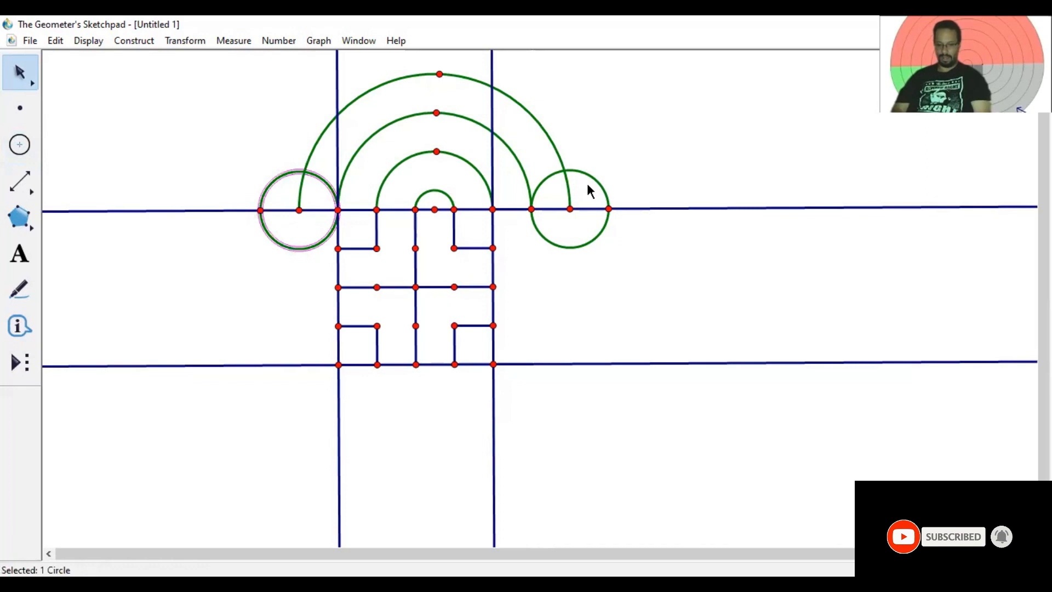
click(603, 185)
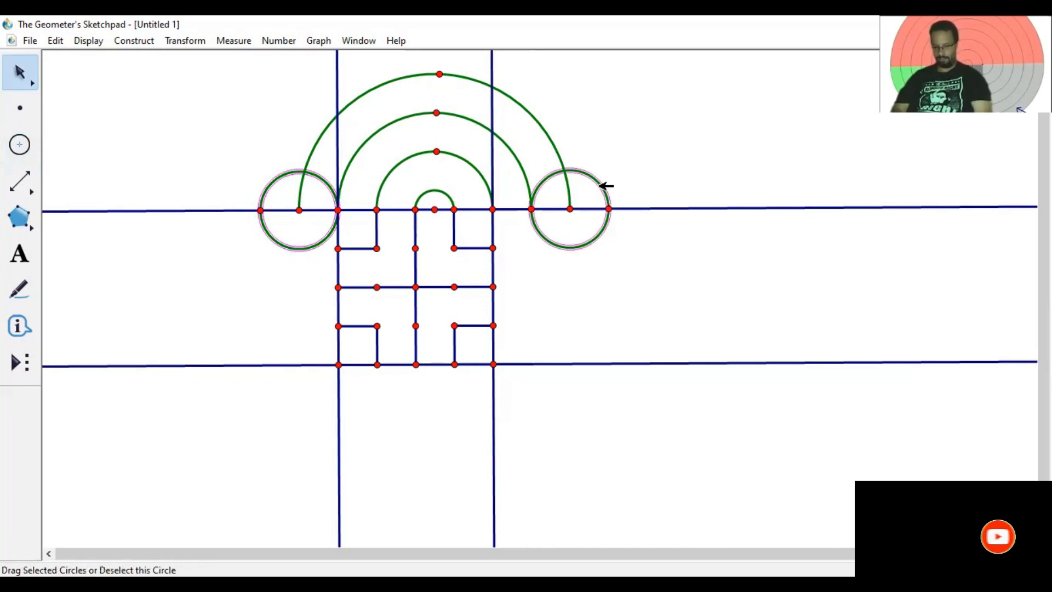
key(ctrl+h)
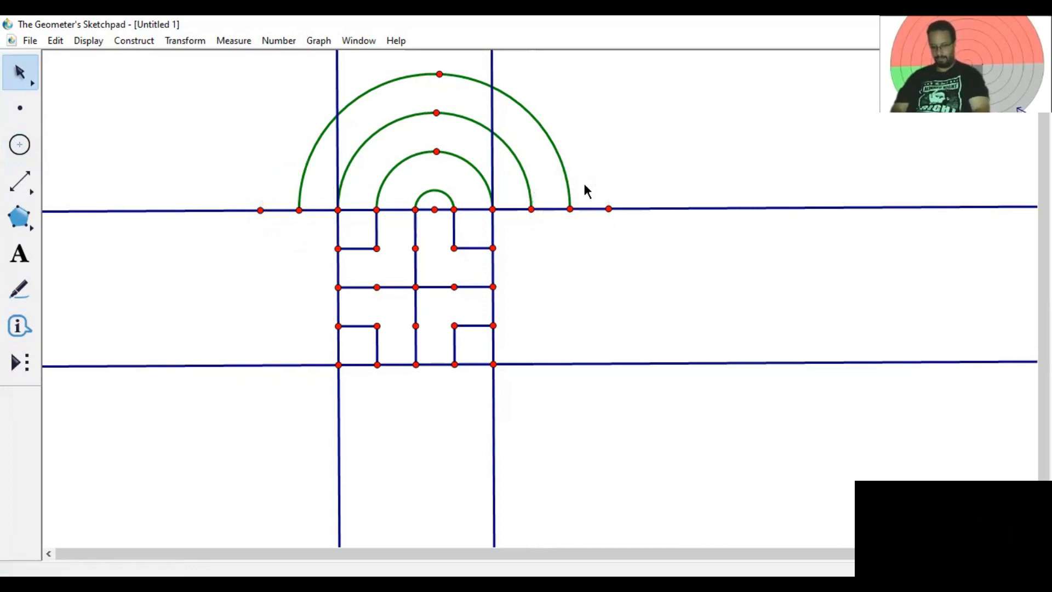
Move the whole construction downward by the square's horizontal middle segment to make room above the arcs.
click(443, 287)
scroll(438, 307, up, 3)
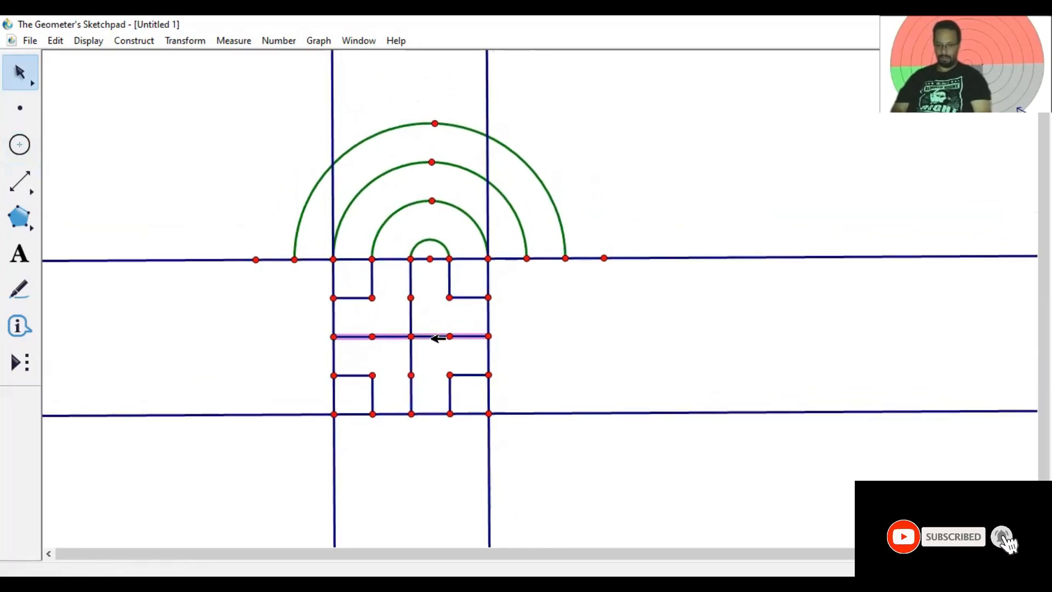
drag(430, 363, 427, 383)
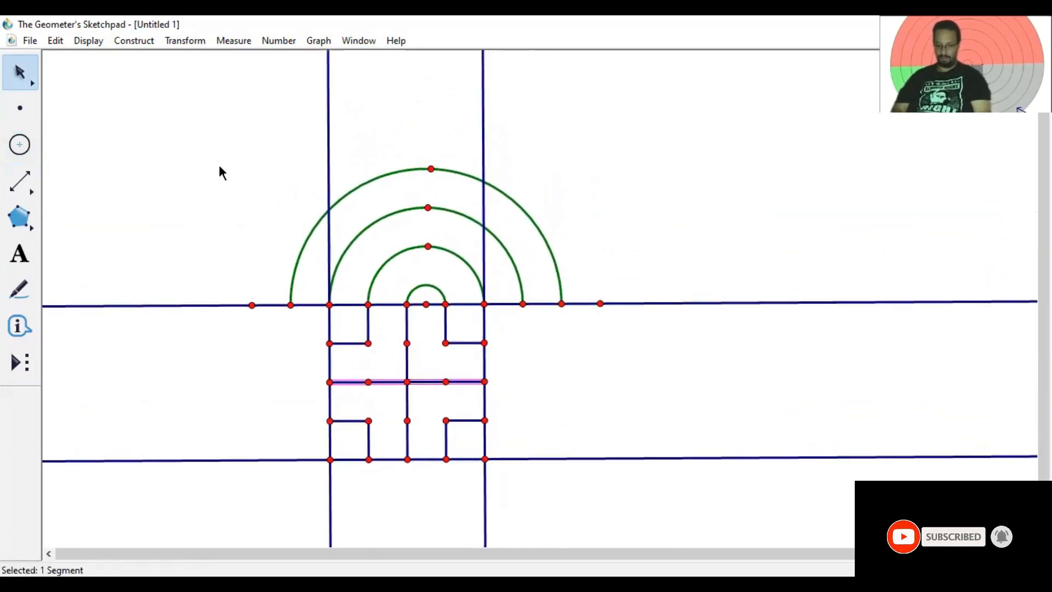
click(205, 162)
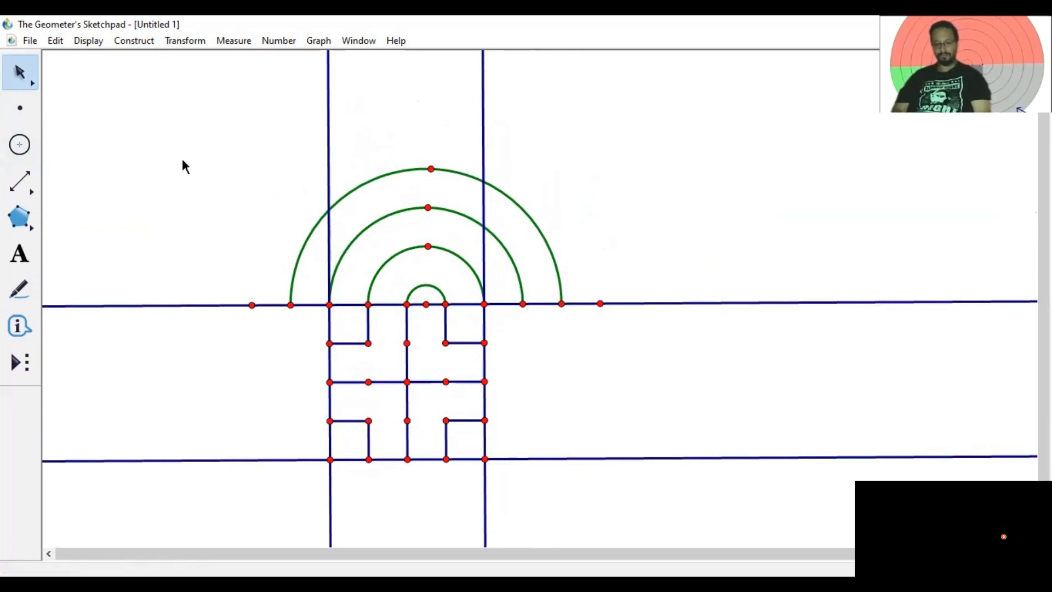
Draw a circle from the arcs' common centre through the new leftmost point beyond the fourth arc, and place a point at its top.
click(20, 144)
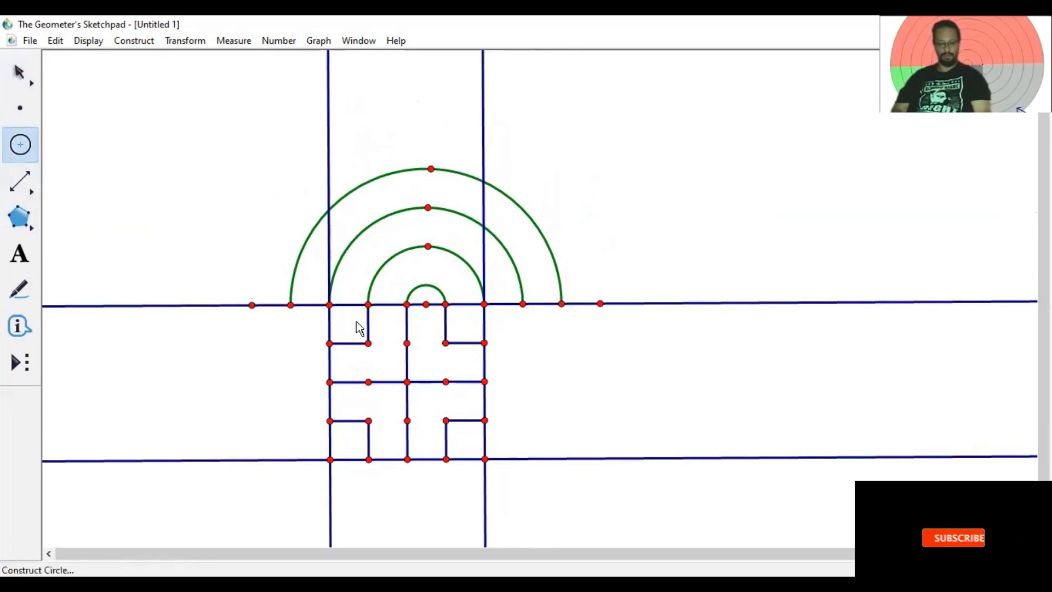
click(426, 304)
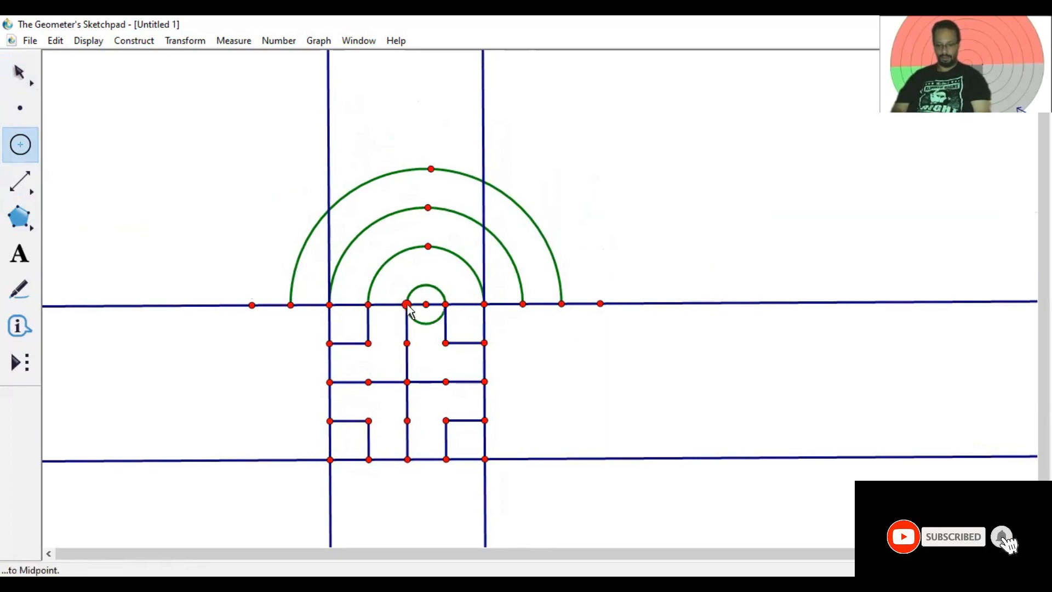
click(251, 305)
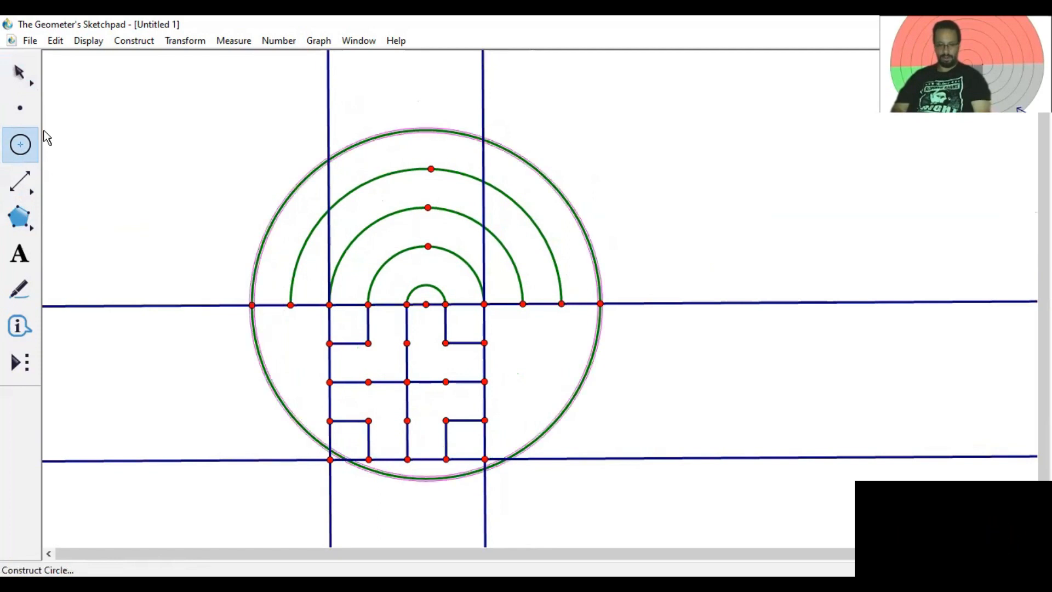
click(35, 107)
click(426, 131)
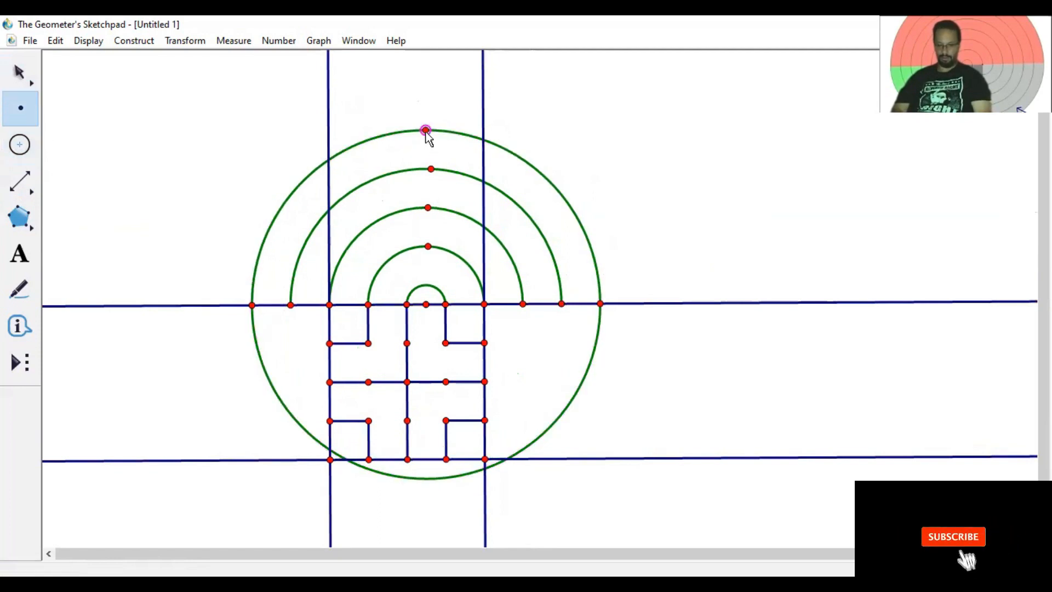
Hide the circle around the fourth arc without hiding the point at its top.
key(Escape)
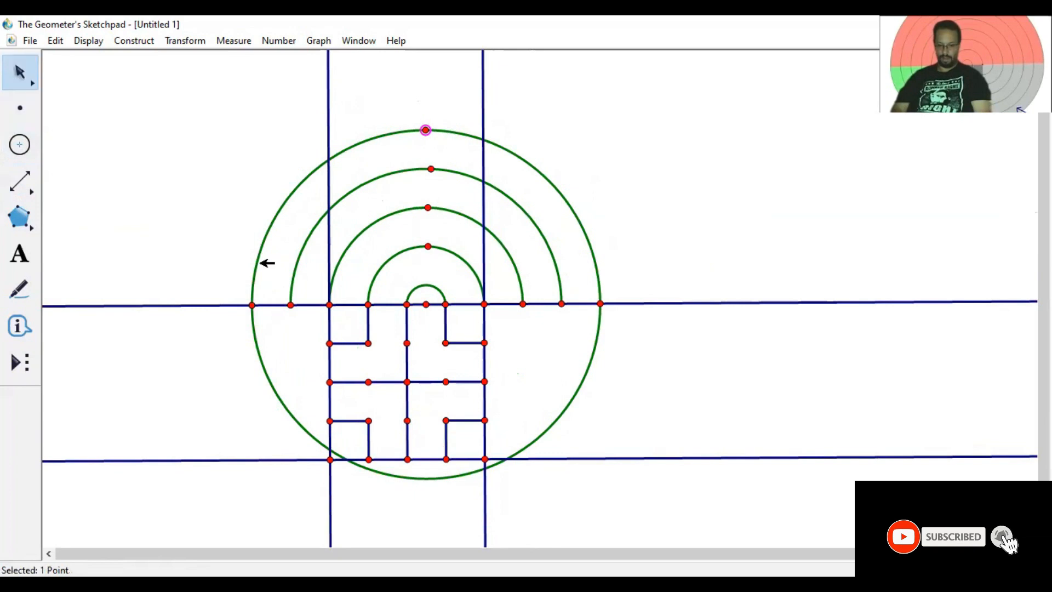
click(259, 257)
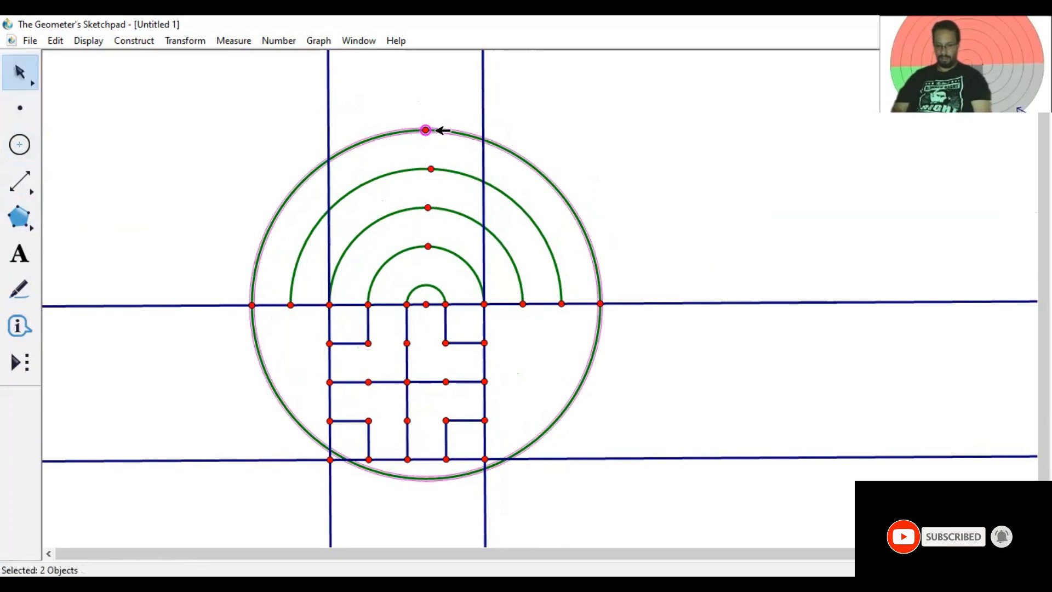
shift+click(430, 128)
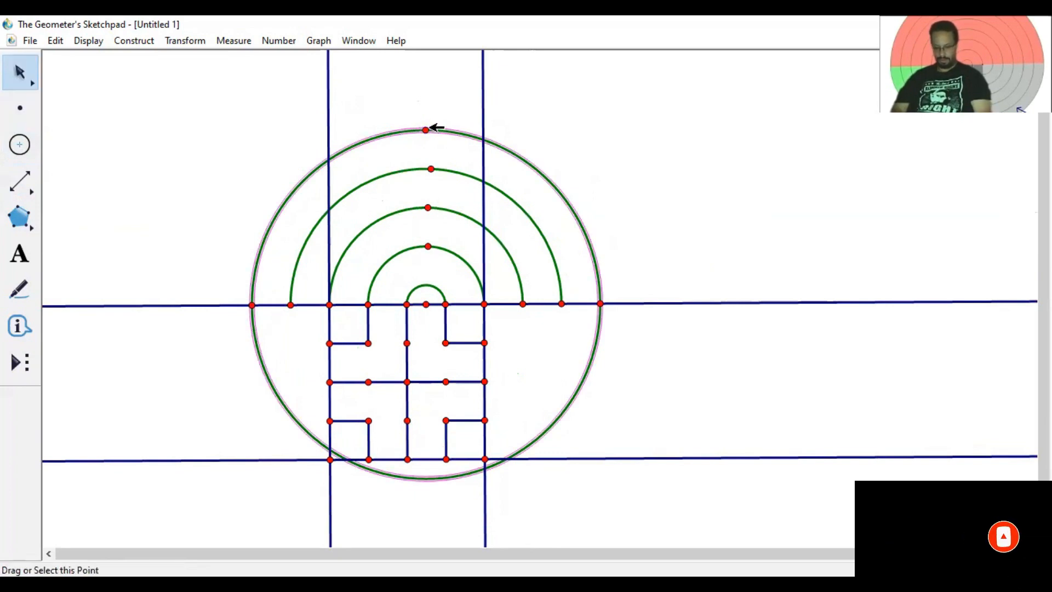
key(ctrl+h)
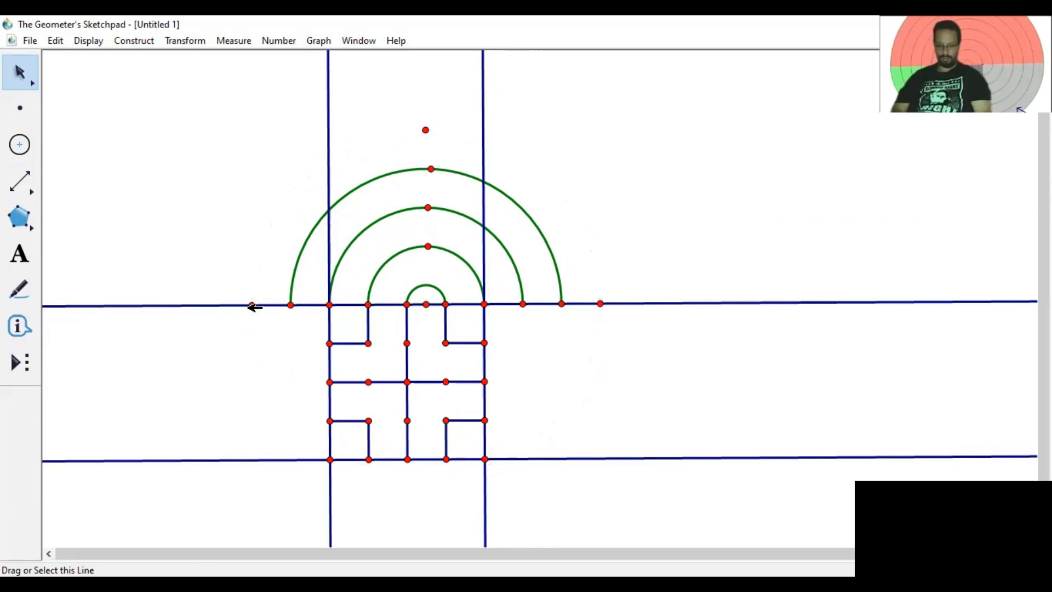
Construct the fifth arc through the leftmost point, the free point above the arcs and the rightmost point on the square's upper line.
click(251, 305)
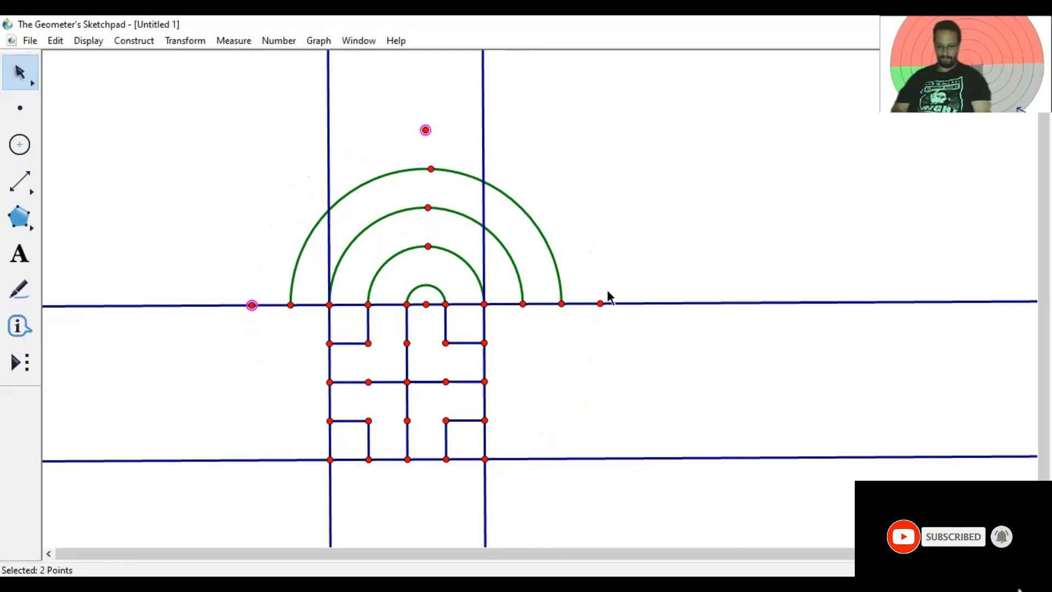
click(601, 303)
click(133, 41)
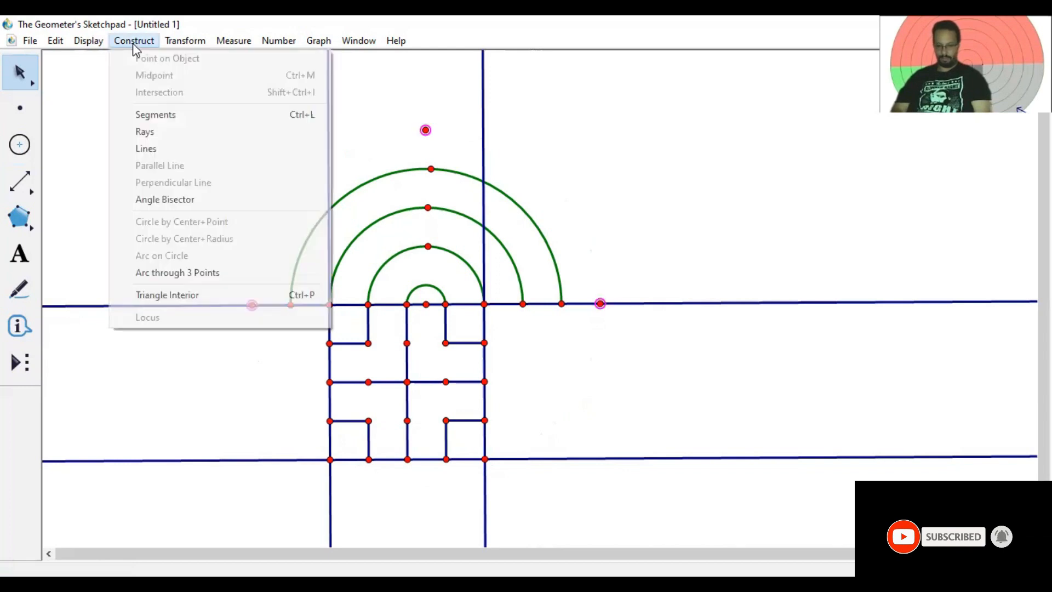
click(220, 274)
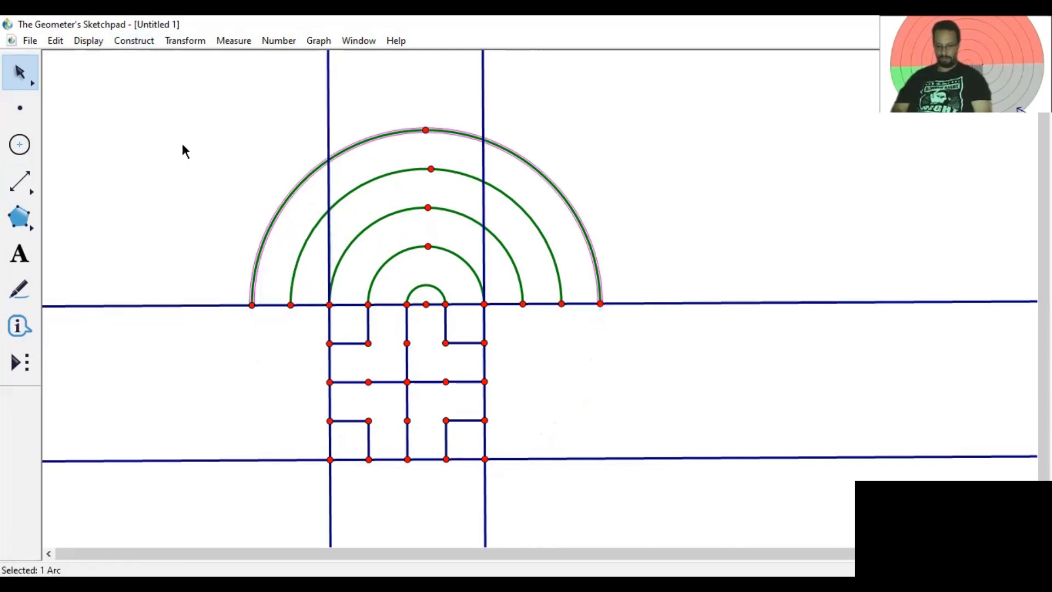
click(198, 143)
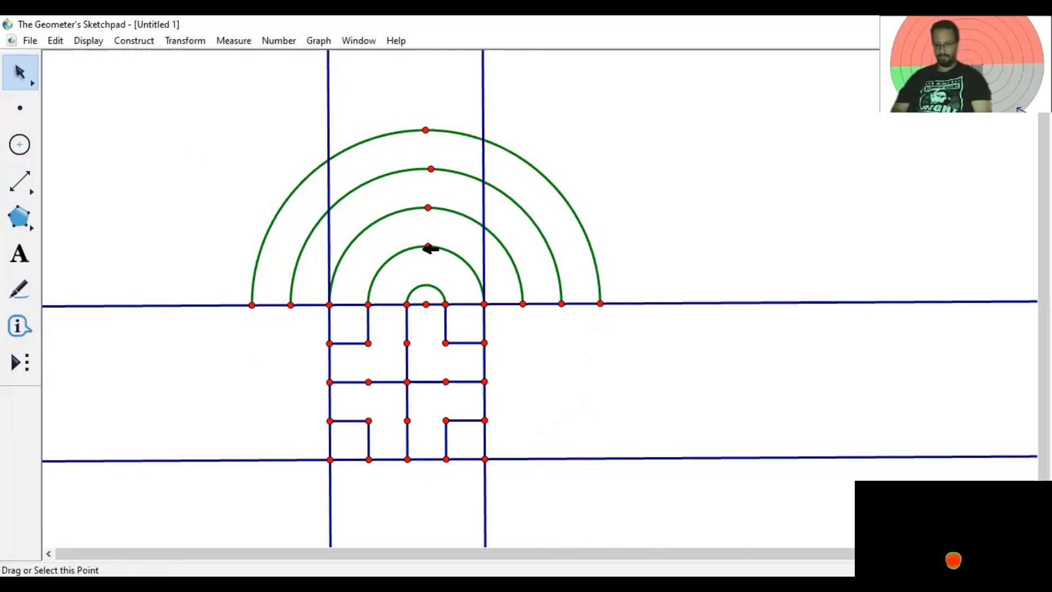
Draw a small circle around each endpoint of the fifth arc, passing through the fourth arc's neighbouring endpoint.
click(31, 147)
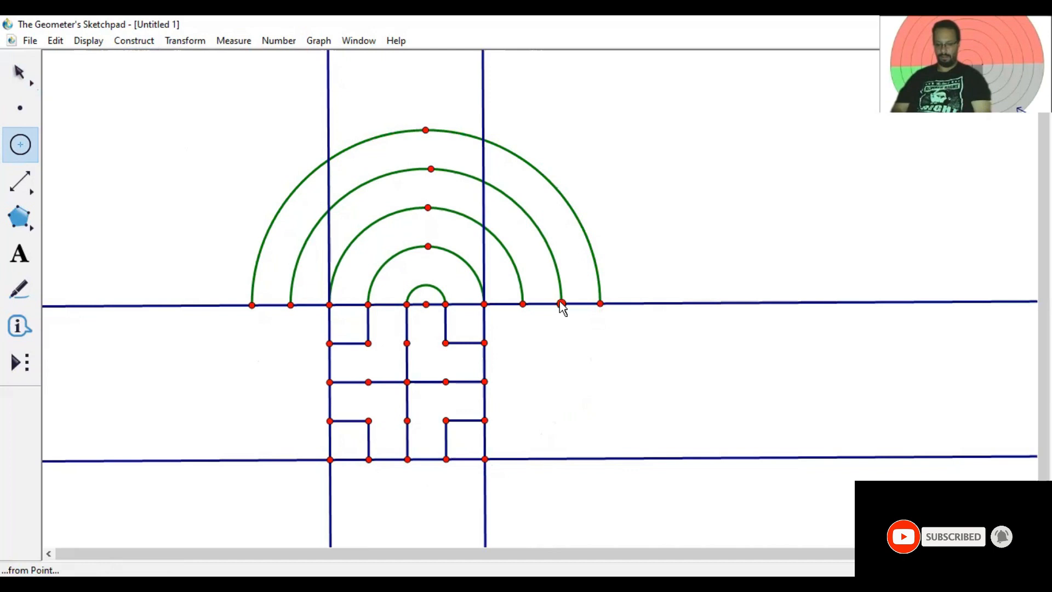
click(601, 305)
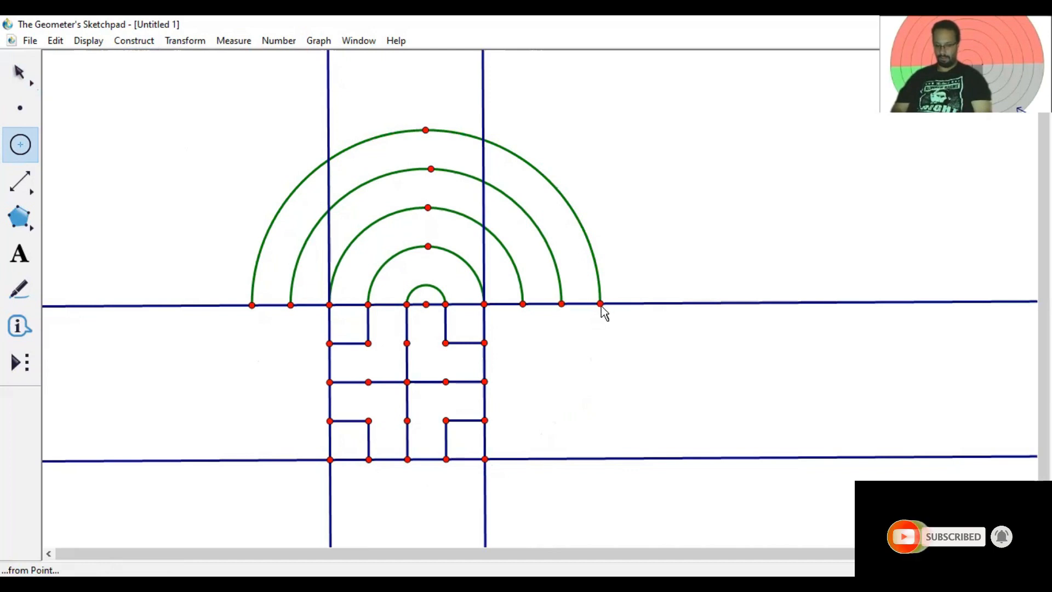
click(563, 304)
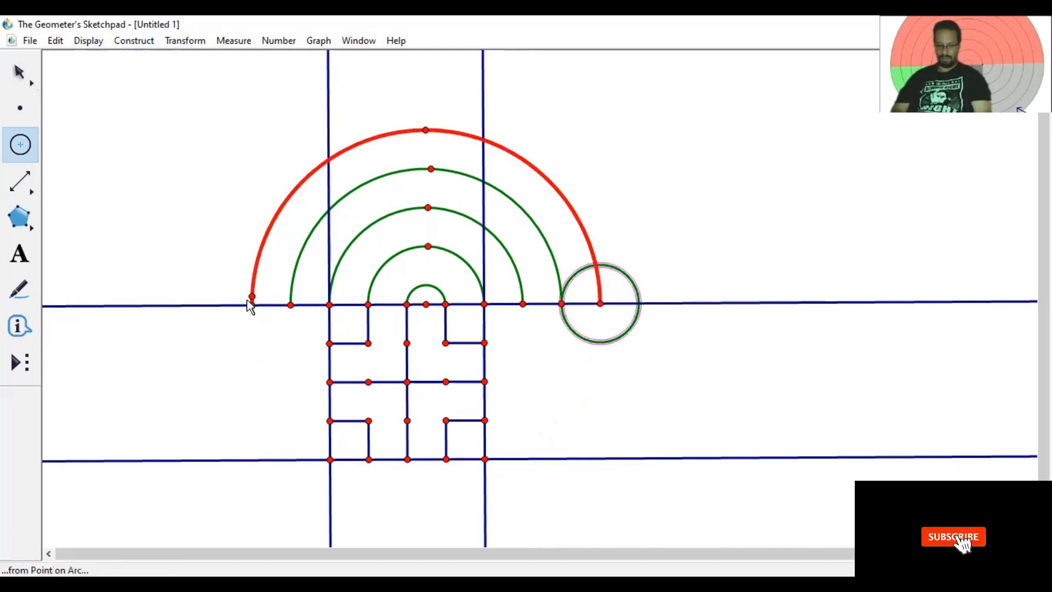
click(250, 304)
click(252, 304)
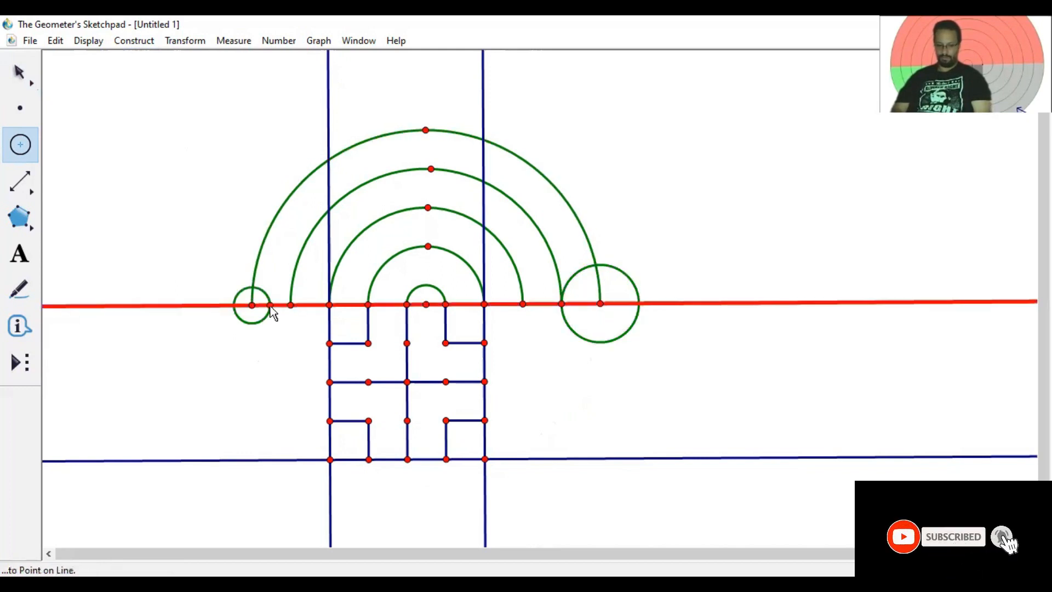
click(291, 305)
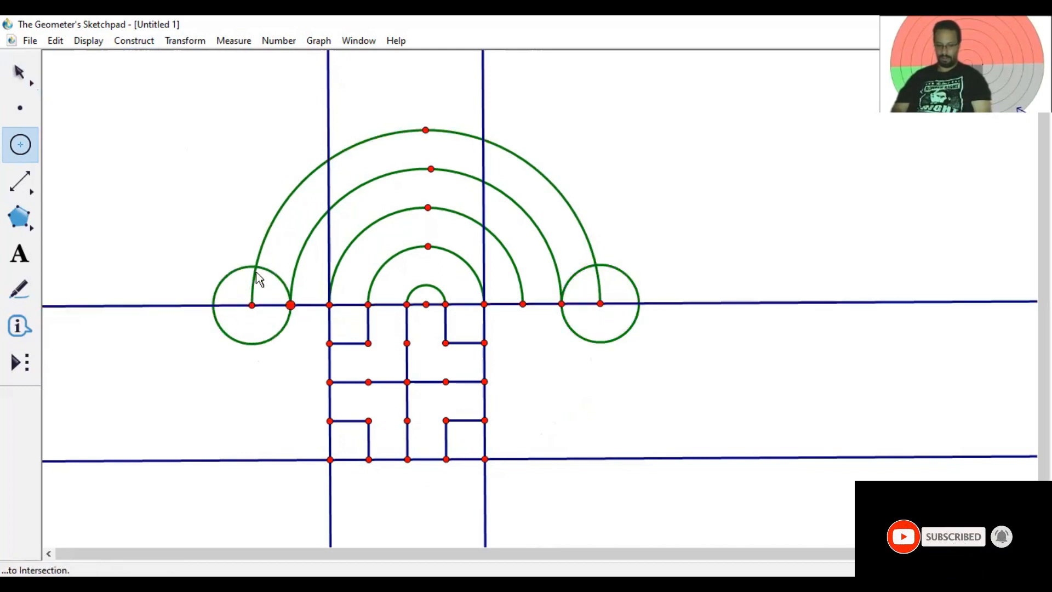
Mark where both small circles meet the line beyond the fifth arc, and hide the two circles.
click(22, 73)
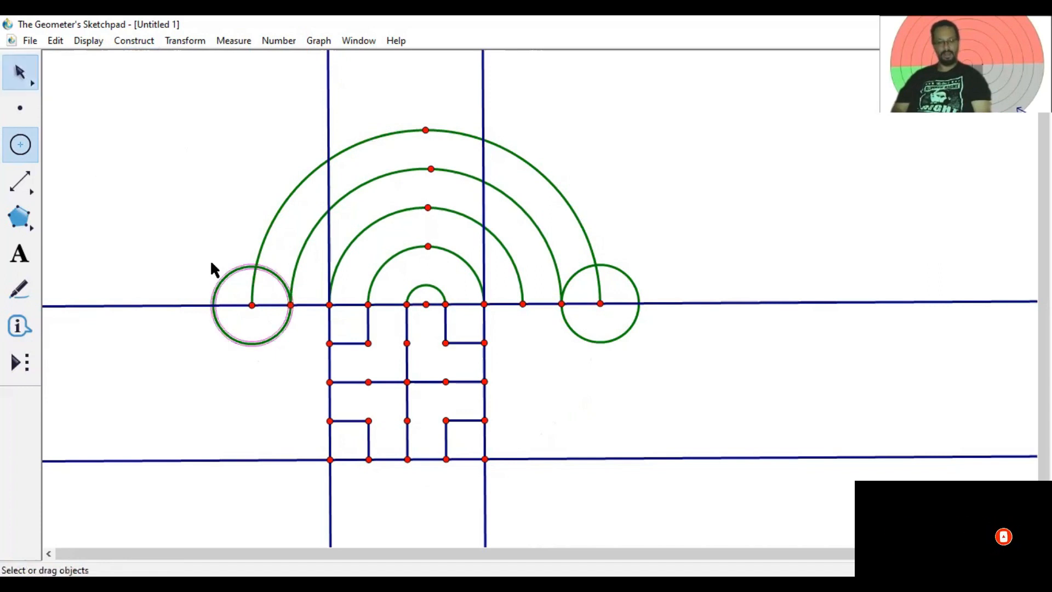
click(214, 306)
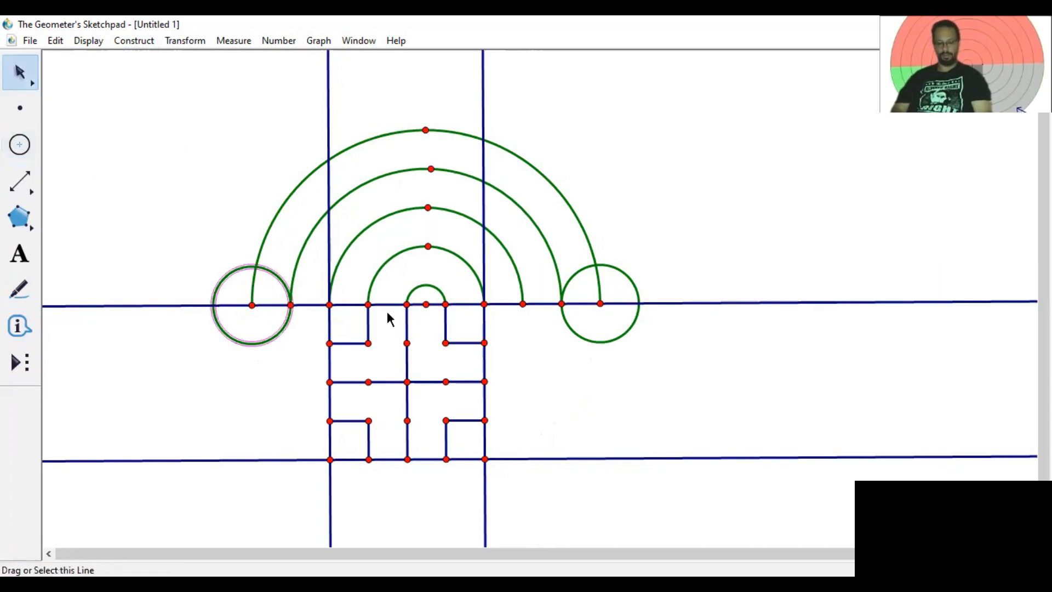
click(640, 303)
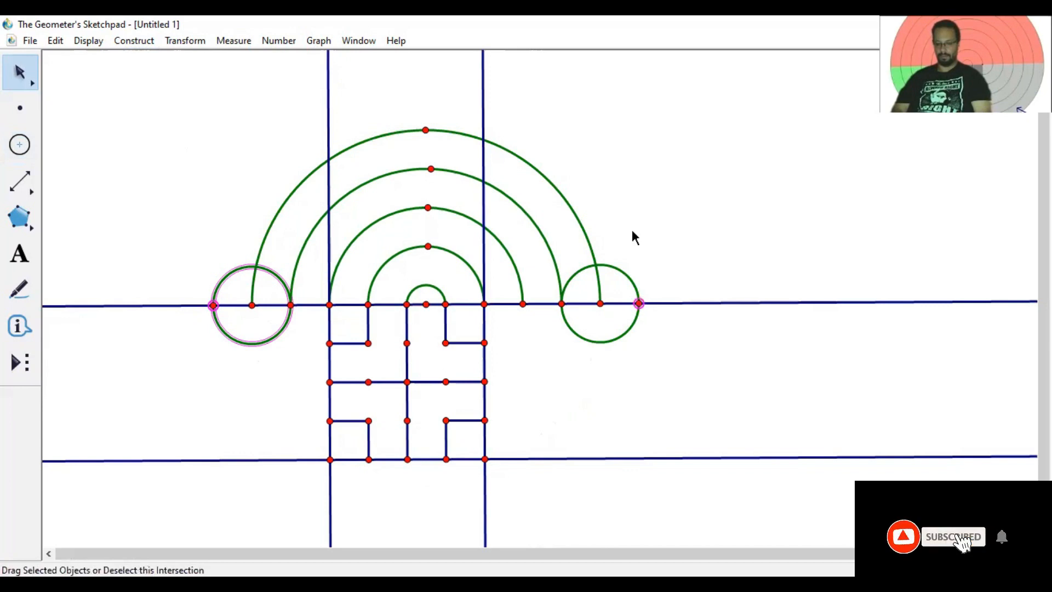
click(110, 268)
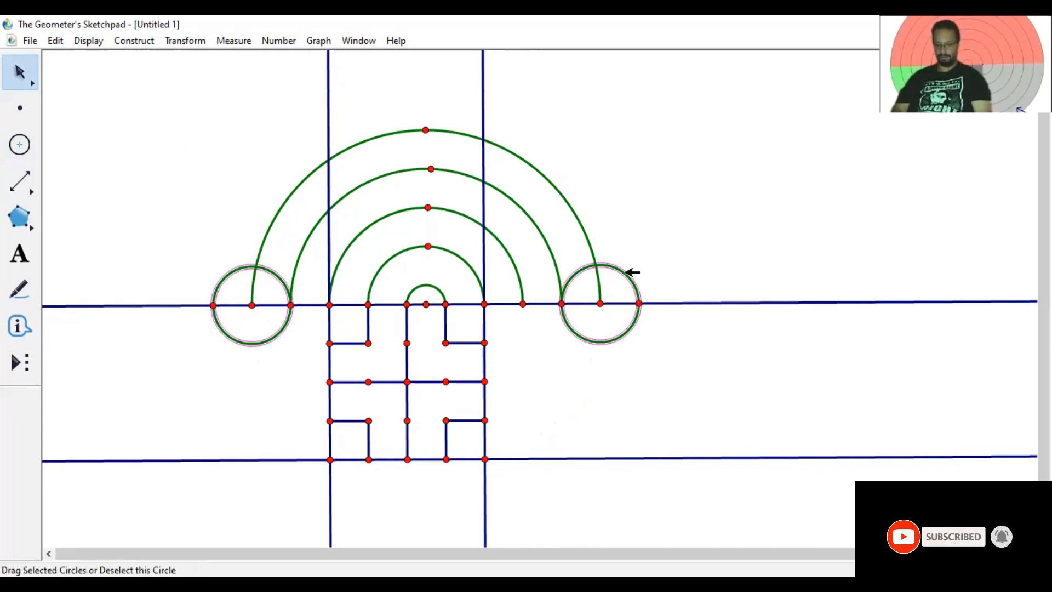
shift+click(621, 274)
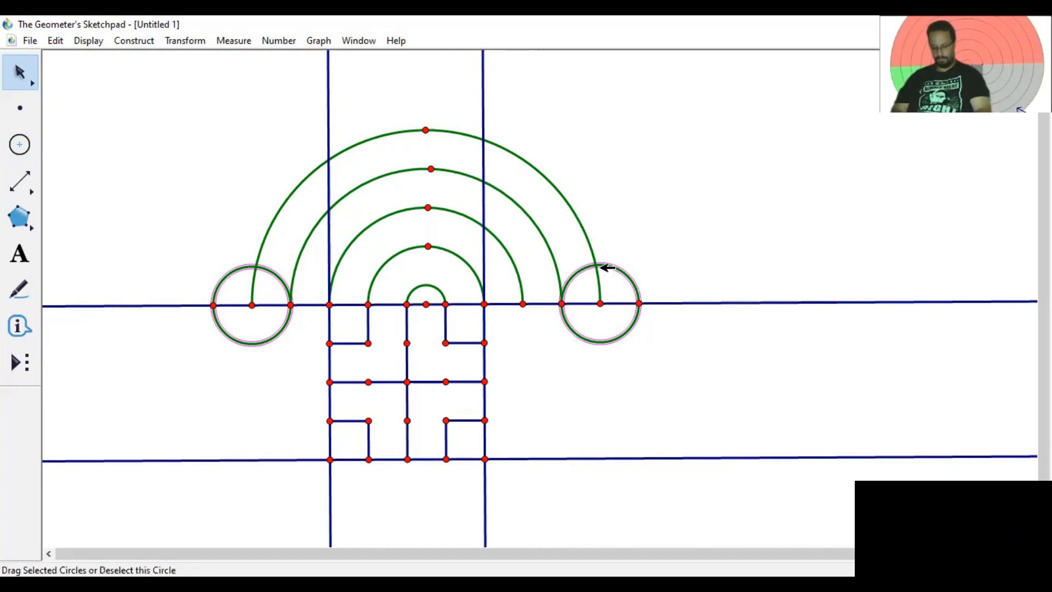
key(ctrl+h)
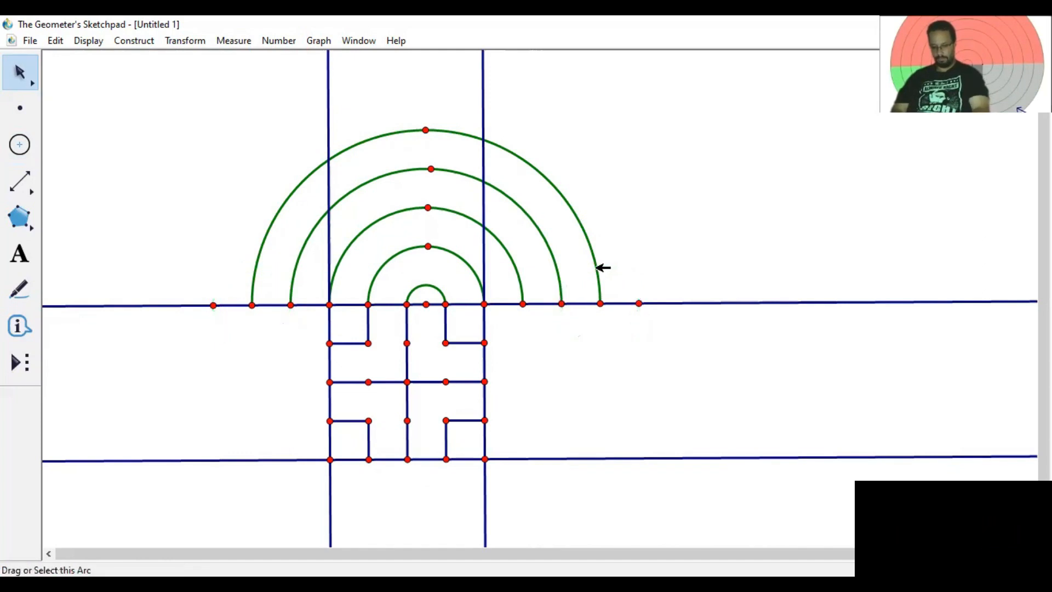
Draw a circle from the arcs' common centre through the new leftmost point beyond the fifth arc, and place a point at its top.
click(20, 144)
drag(426, 304, 213, 306)
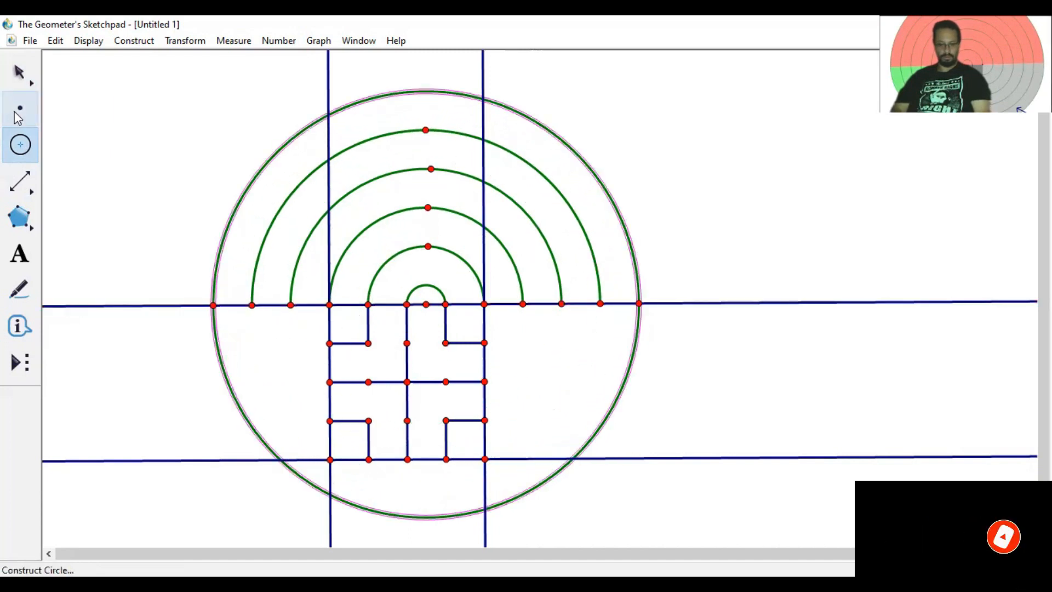
click(20, 108)
click(254, 83)
click(431, 91)
Hide the large circle around the fifth arc, keeping the point at its top.
click(22, 74)
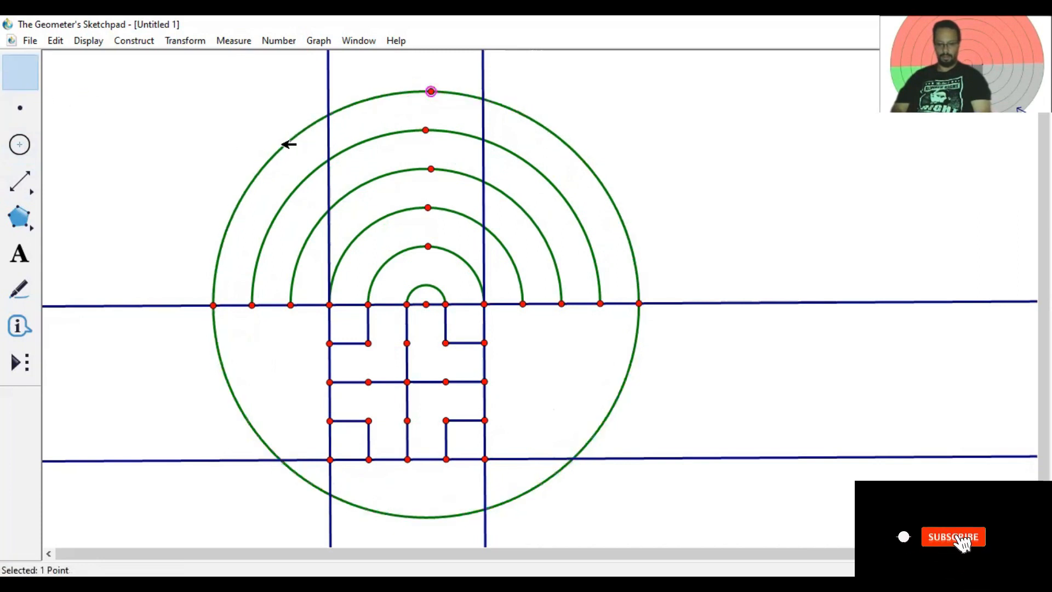
click(284, 145)
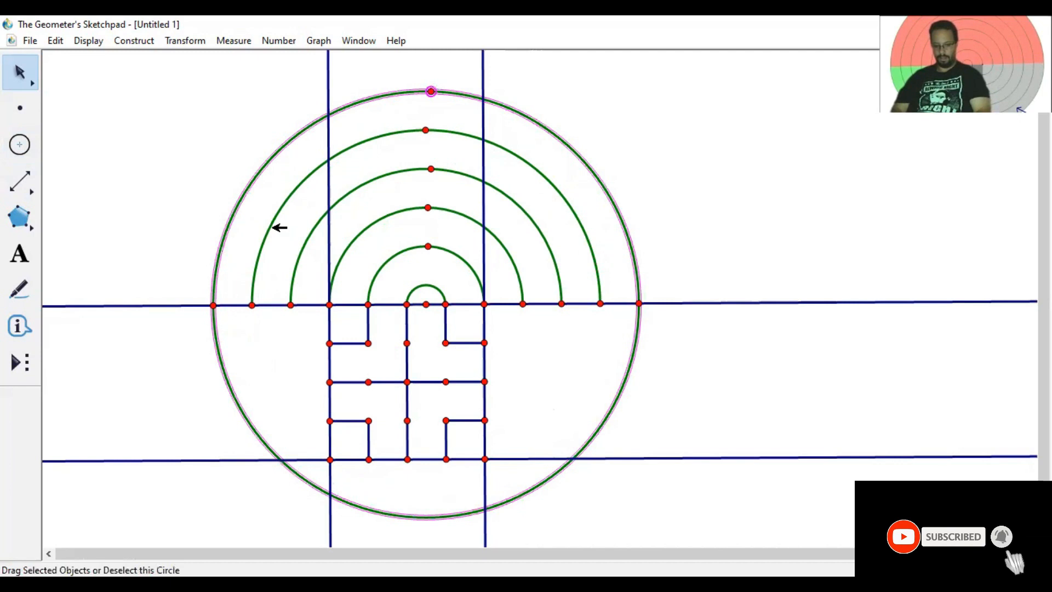
key(Delete)
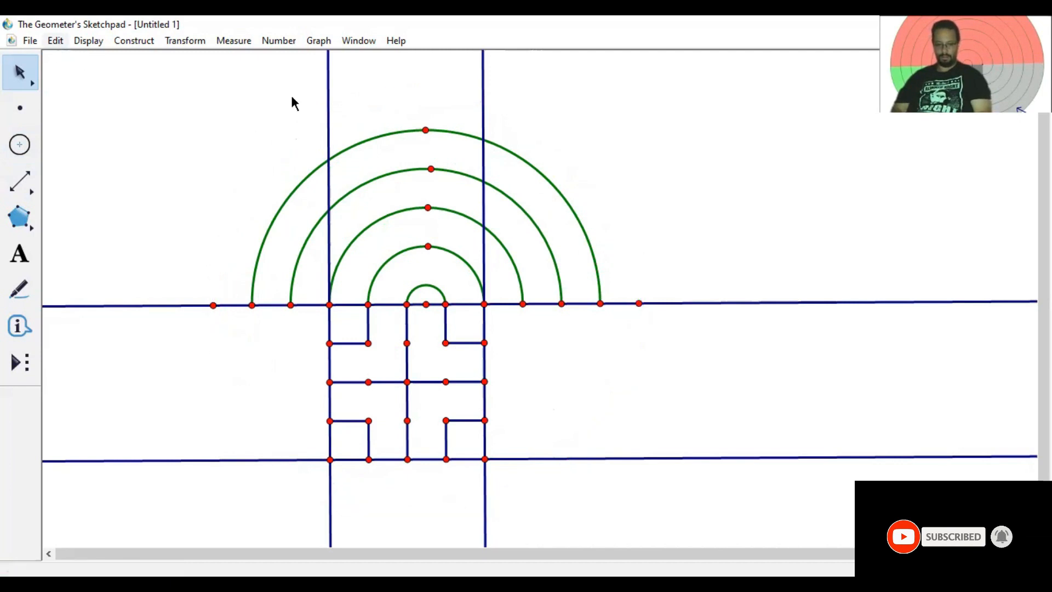
key(ctrl+z)
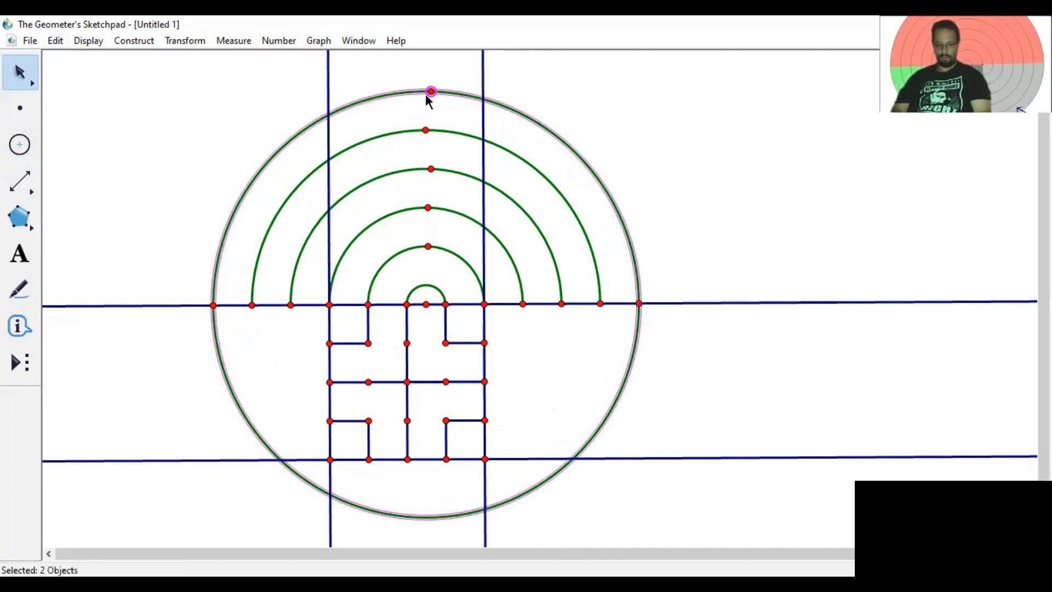
key(ctrl+h)
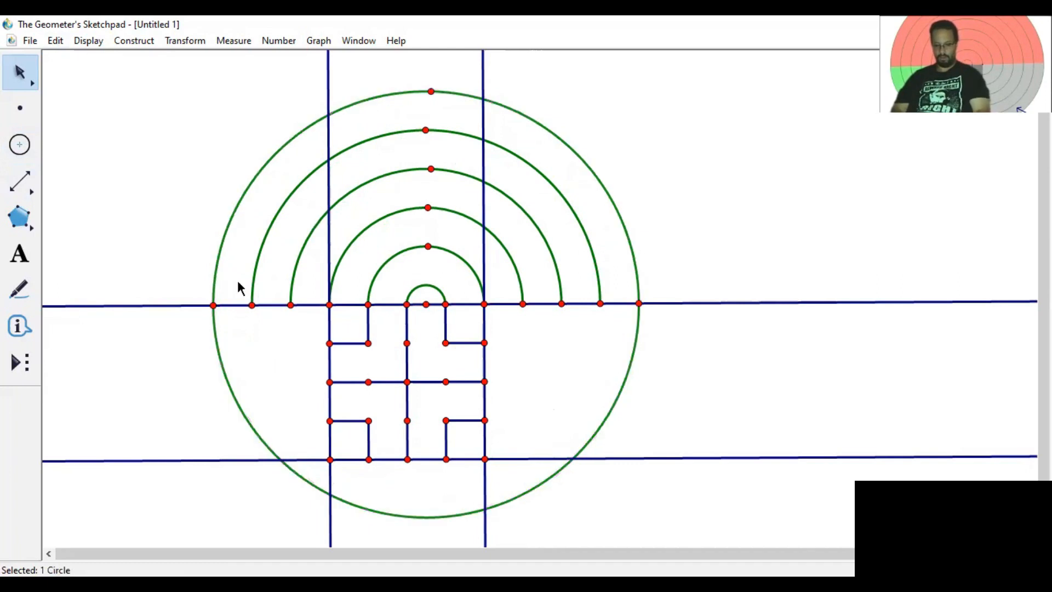
Construct the sixth arc through the new leftmost point, the point above the fifth arc and the new rightmost point.
click(214, 305)
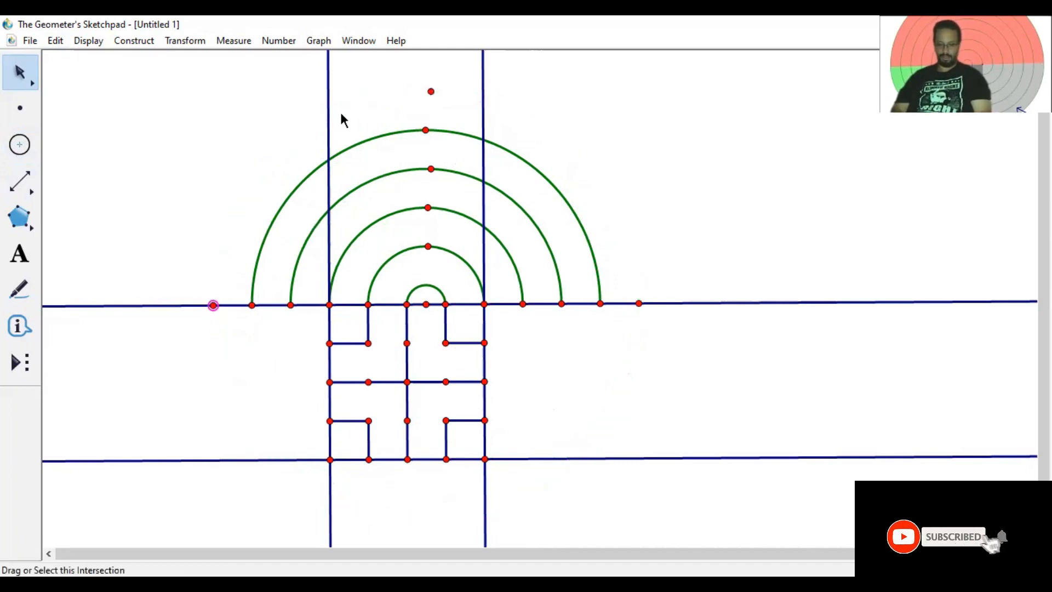
click(431, 91)
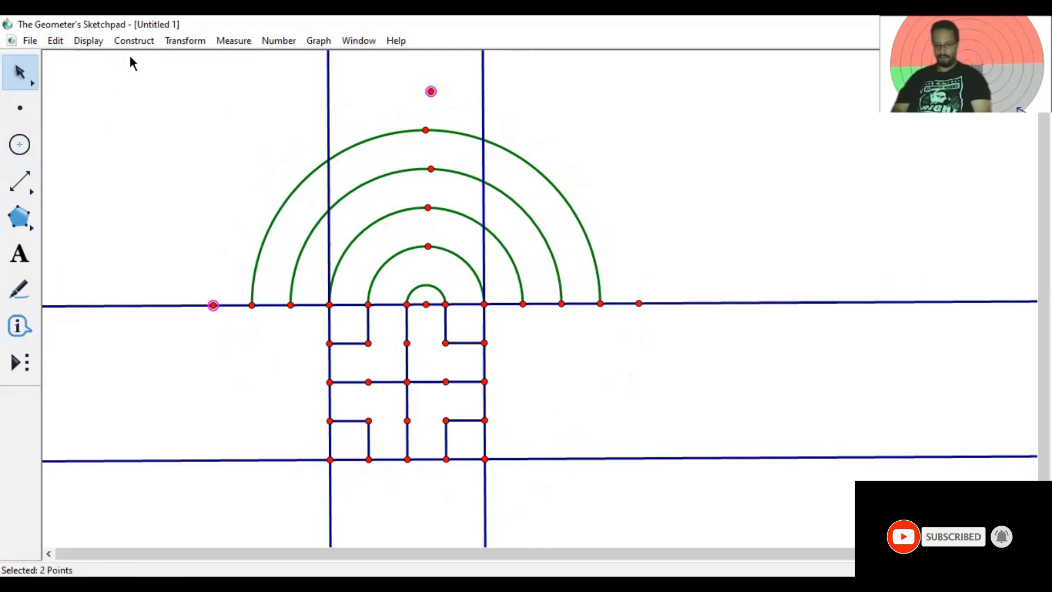
click(639, 303)
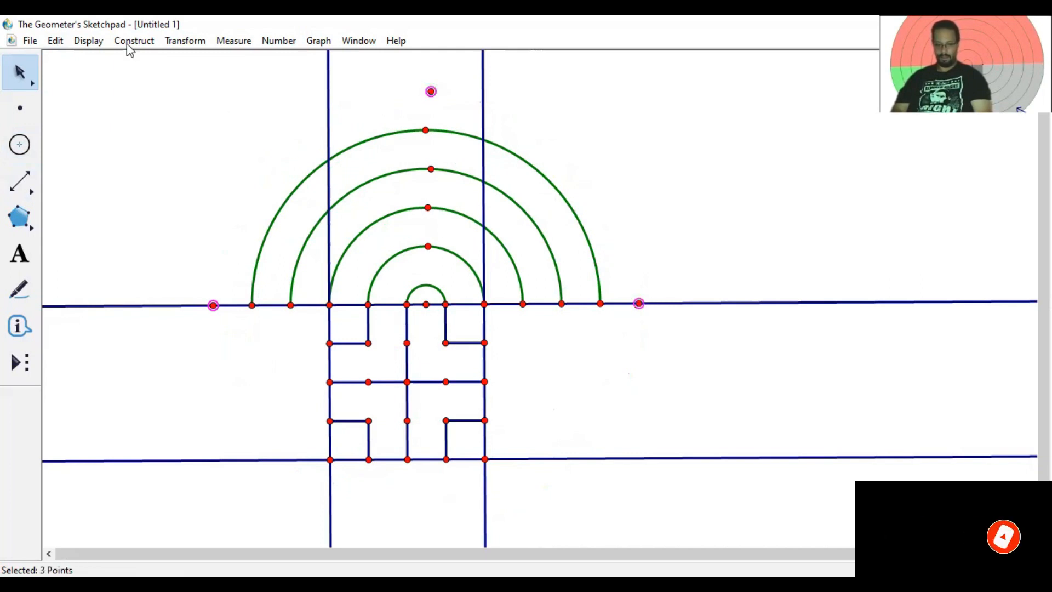
click(199, 265)
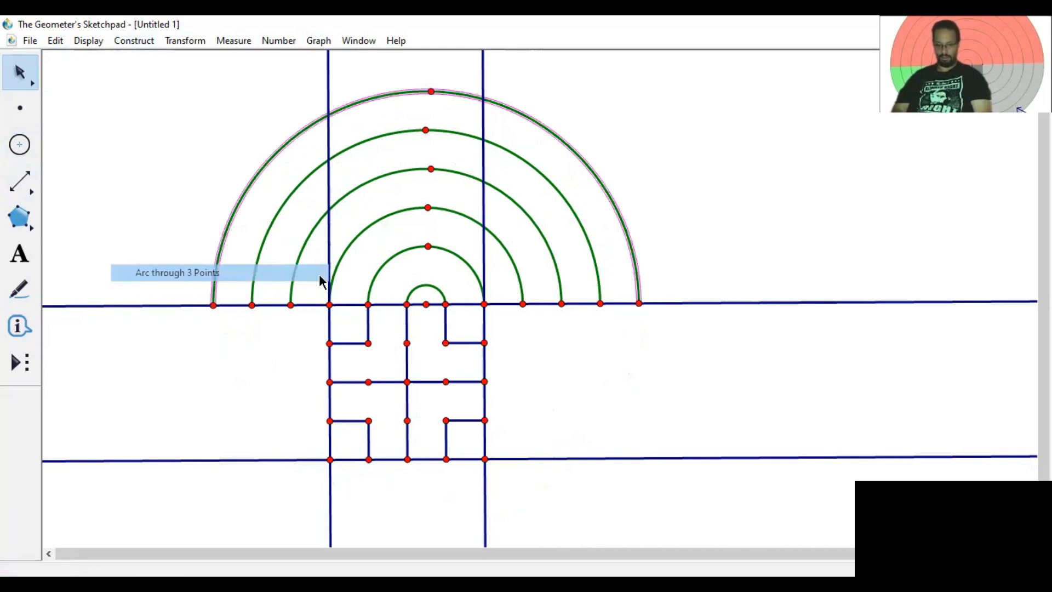
click(412, 289)
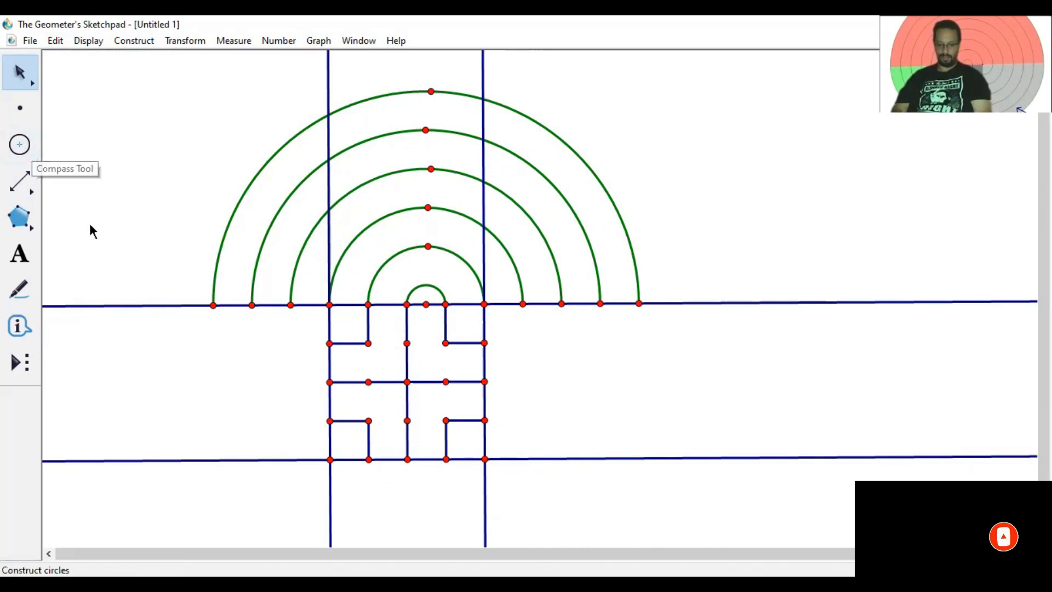
Draw a circle around the sixth arc's right endpoint through the fifth arc's right endpoint, and mark its outer intersection with the line.
click(27, 152)
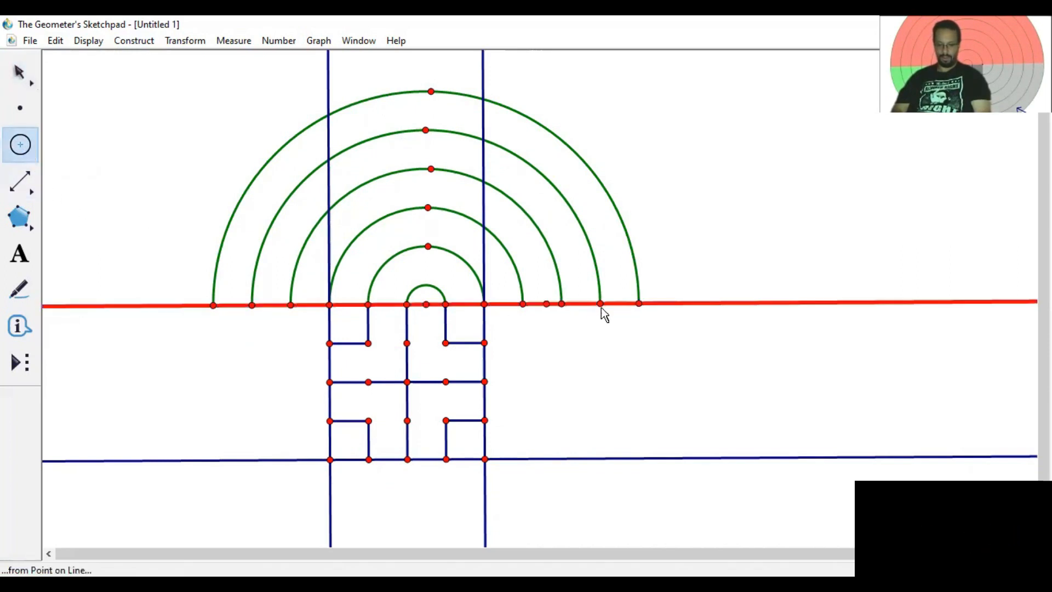
drag(640, 303, 602, 306)
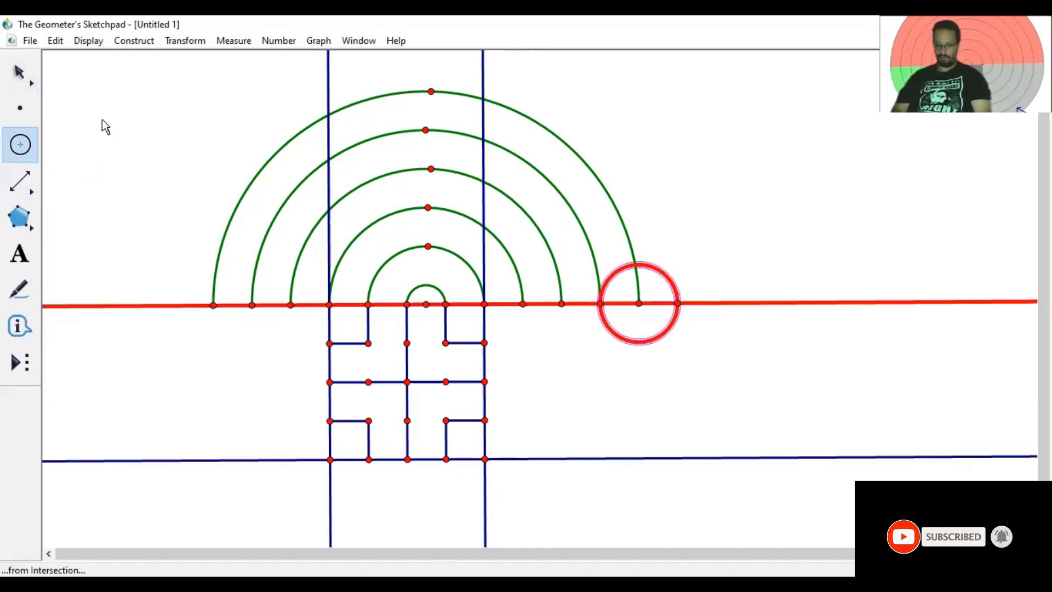
key(Escape)
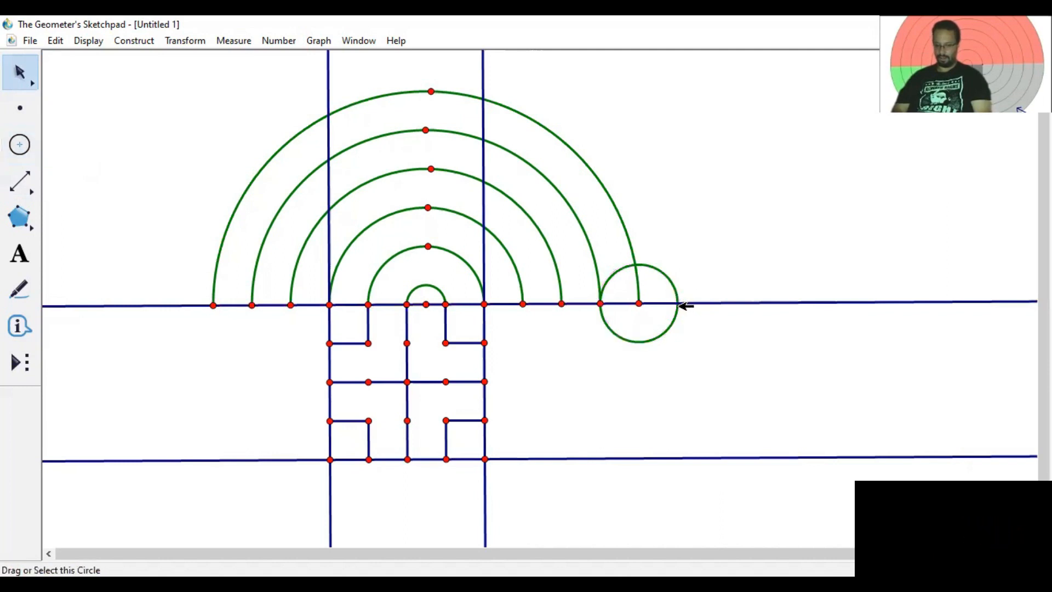
click(678, 303)
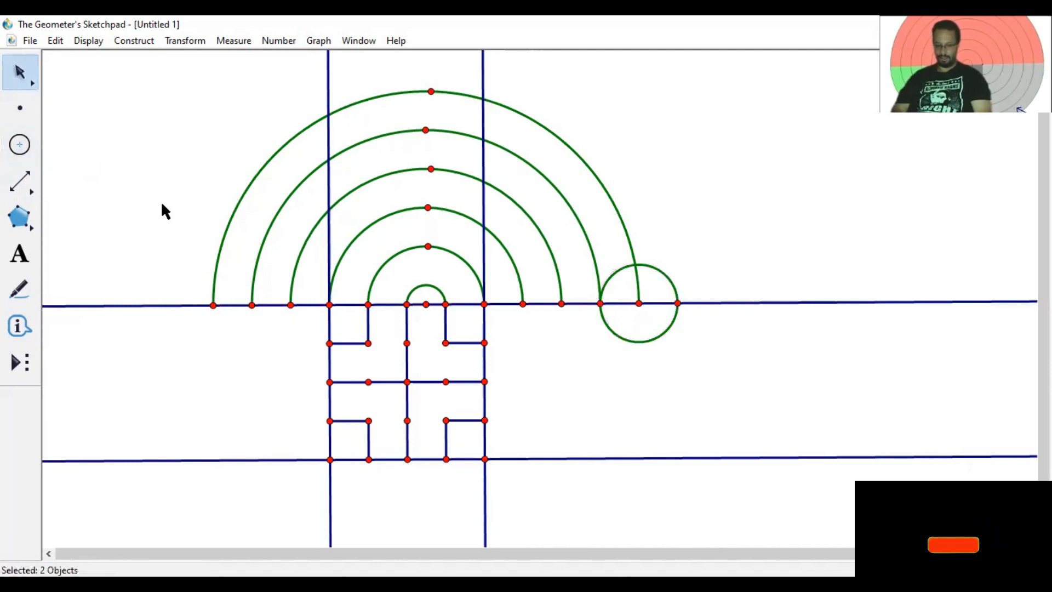
Draw a circle around the sixth arc's left endpoint through the fifth arc's left endpoint, and mark its outer intersection with the line.
click(20, 144)
click(213, 304)
click(251, 304)
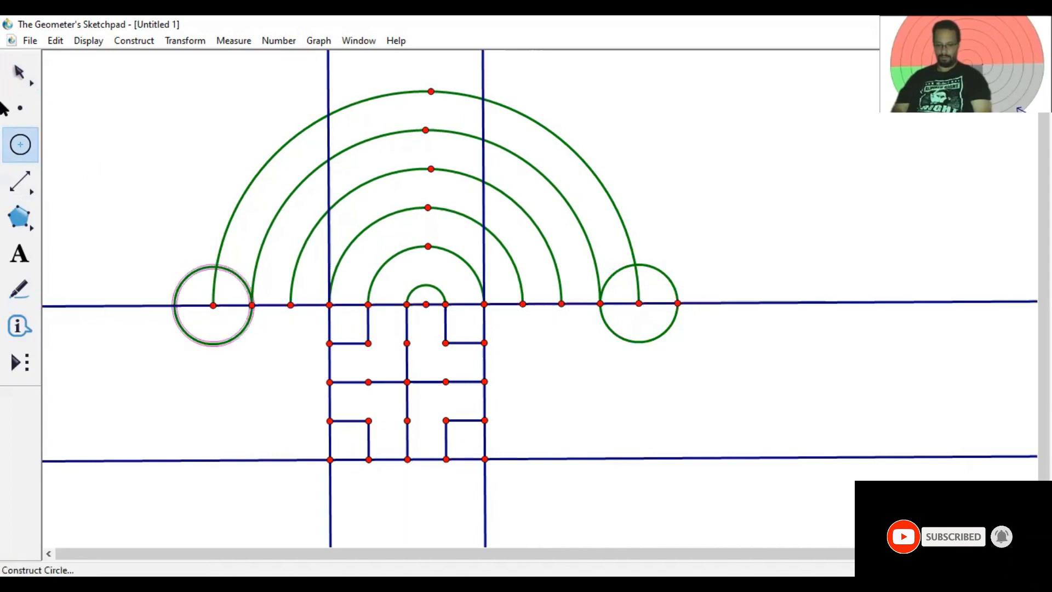
click(20, 71)
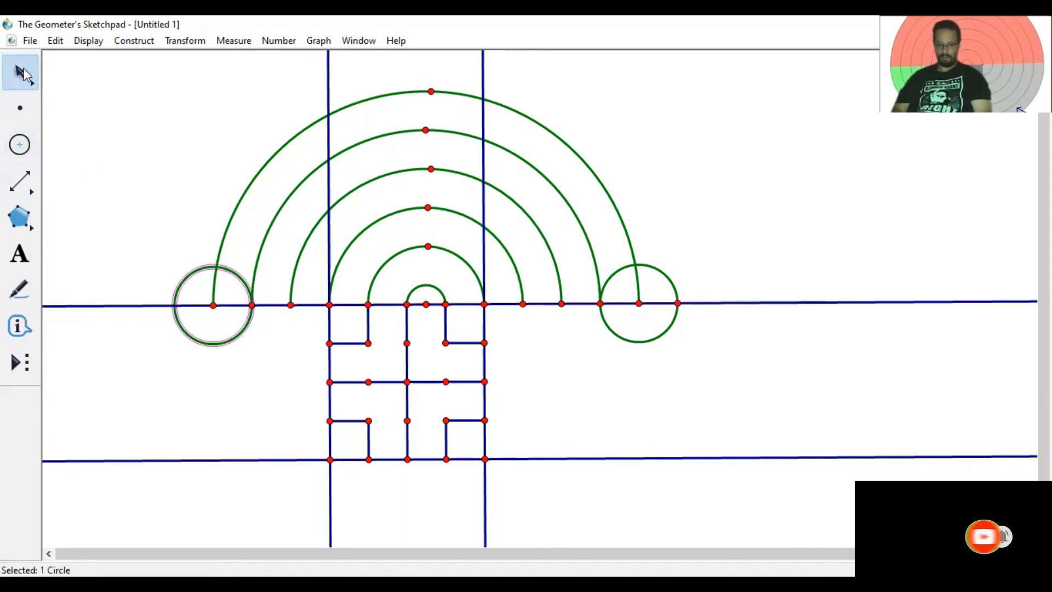
key(Escape)
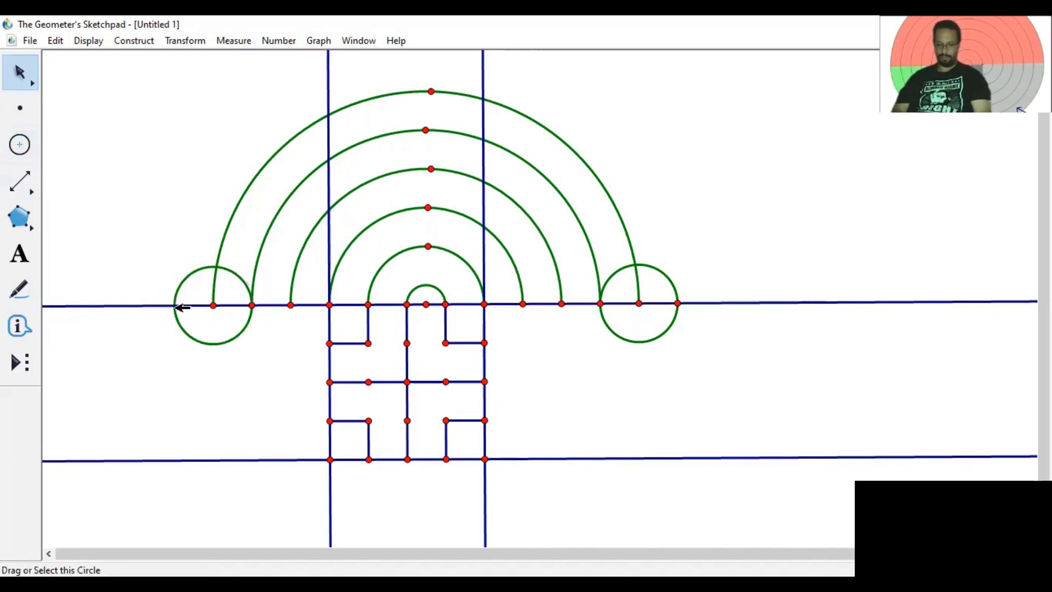
click(174, 305)
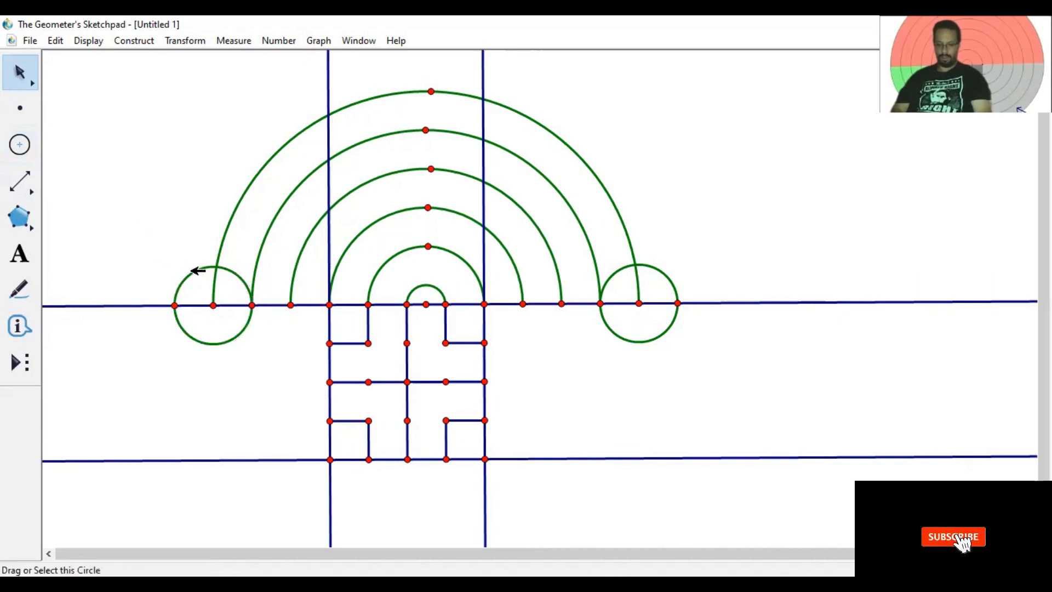
Hide the two small circles around the sixth arc's endpoints, keeping the marked intersections.
click(197, 272)
click(668, 274)
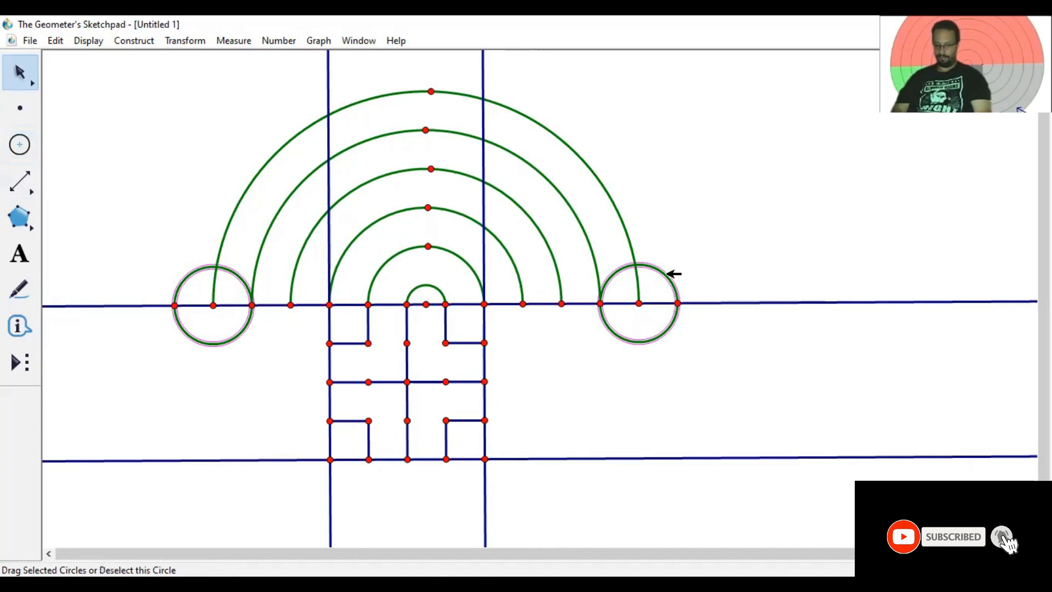
key(ctrl+h)
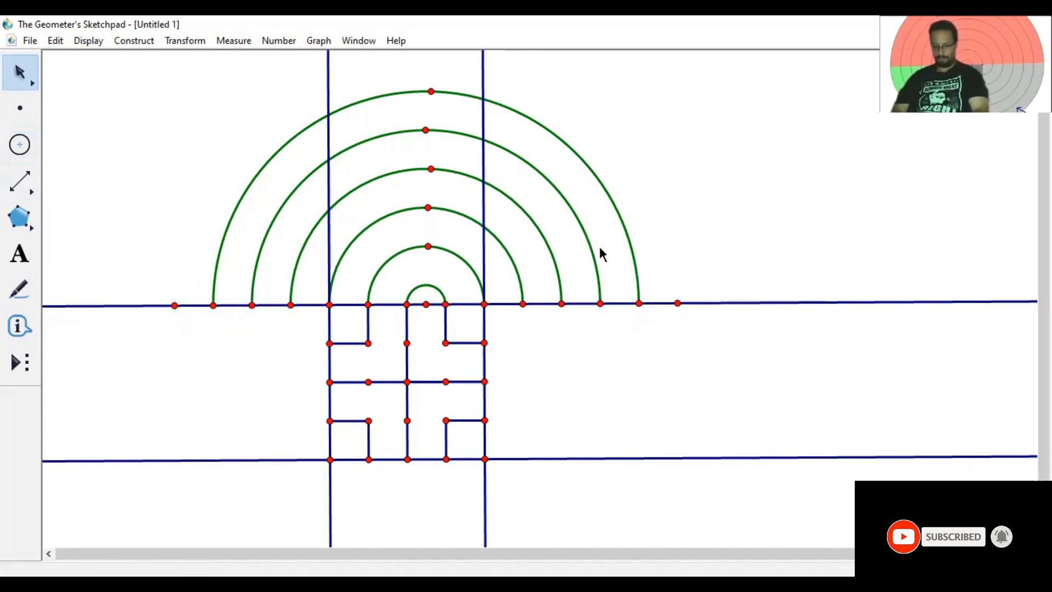
Draw a large circle from the arcs' common centre through the new leftmost point, and shift the figure downward by its upper horizontal line.
click(20, 144)
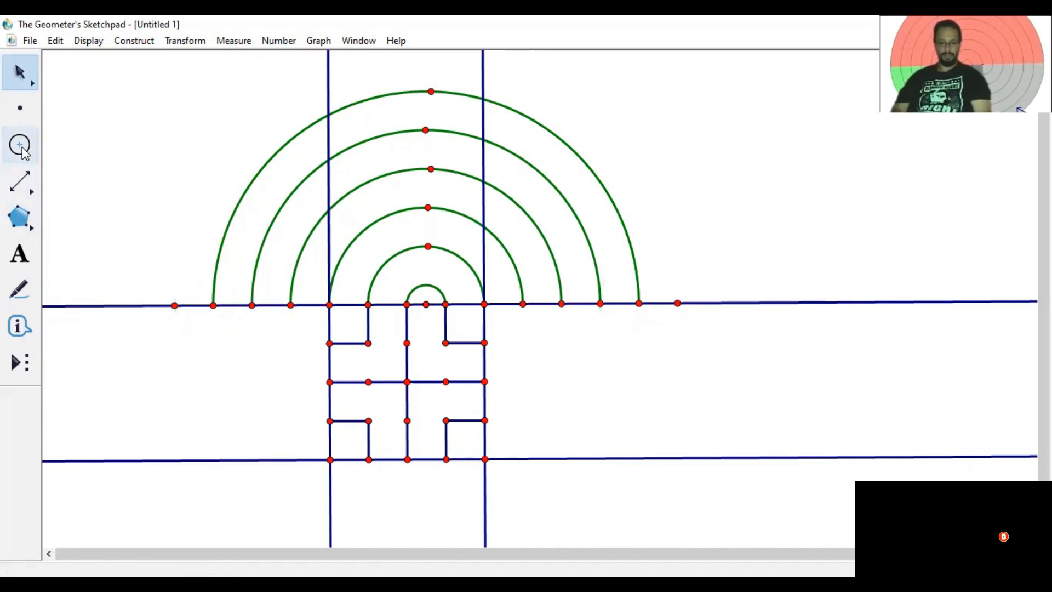
drag(426, 304, 184, 292)
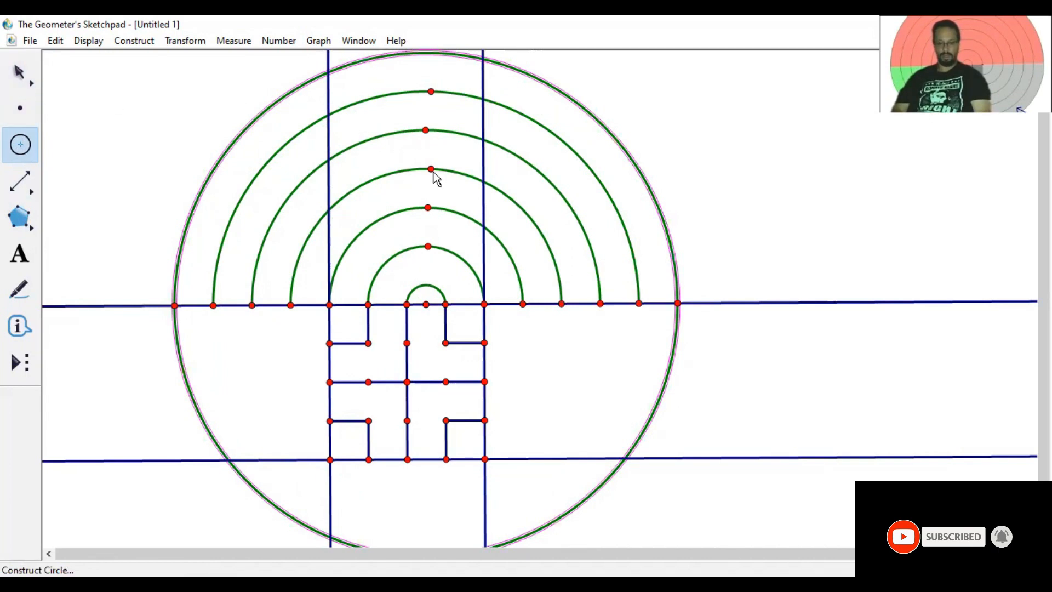
click(18, 74)
drag(351, 306, 340, 348)
Place a point at the top of the large circle around the sixth arc, and hide that circle.
click(20, 102)
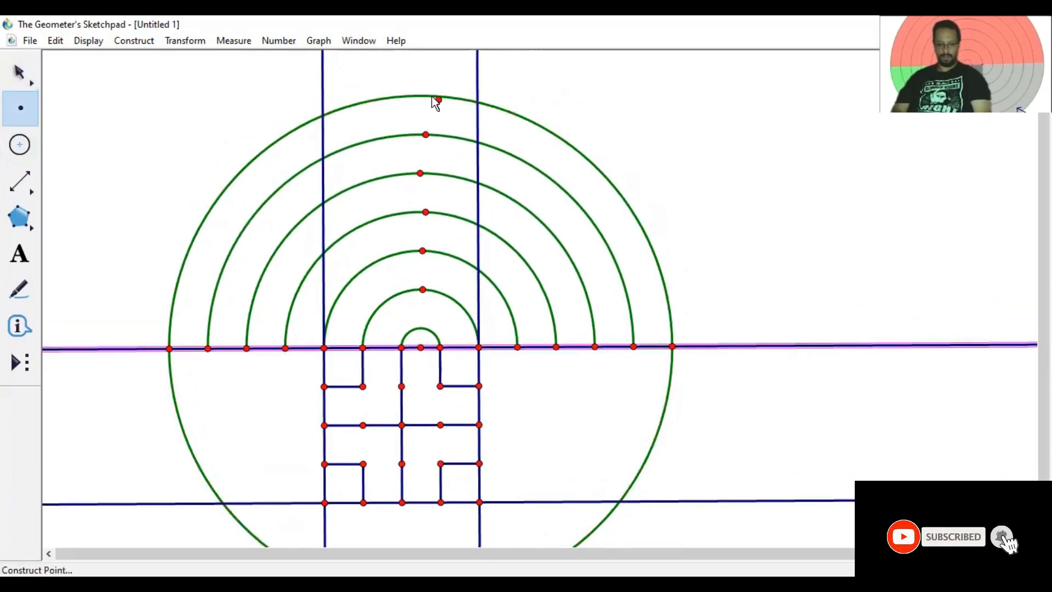
click(415, 96)
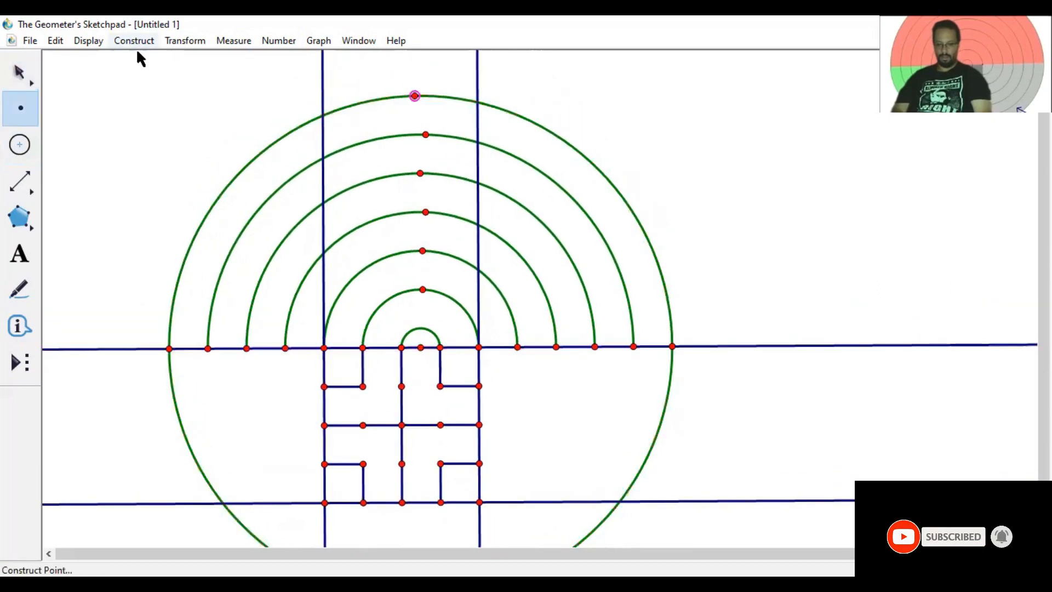
click(17, 76)
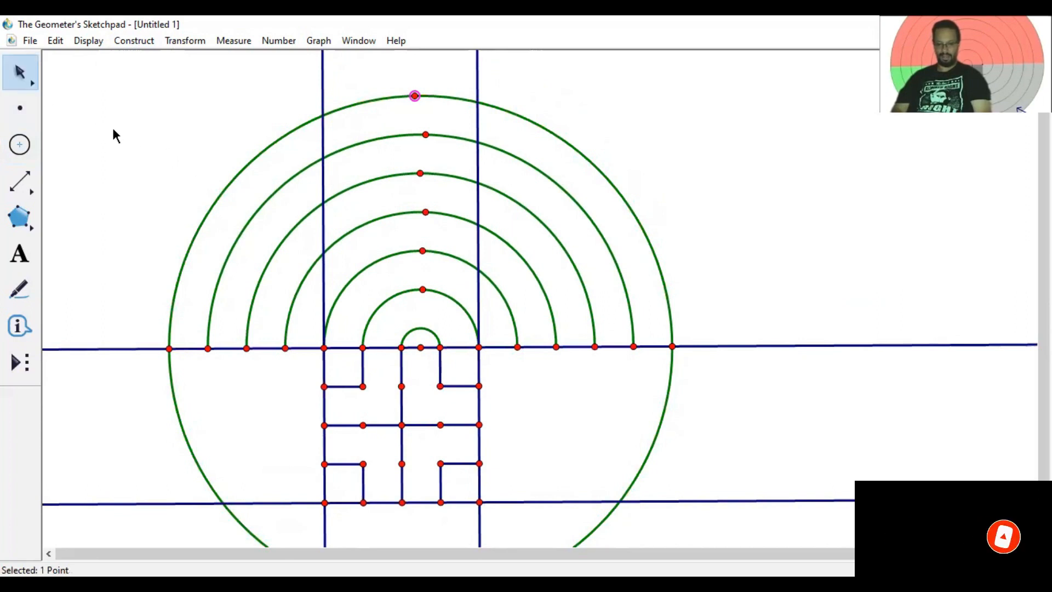
click(96, 117)
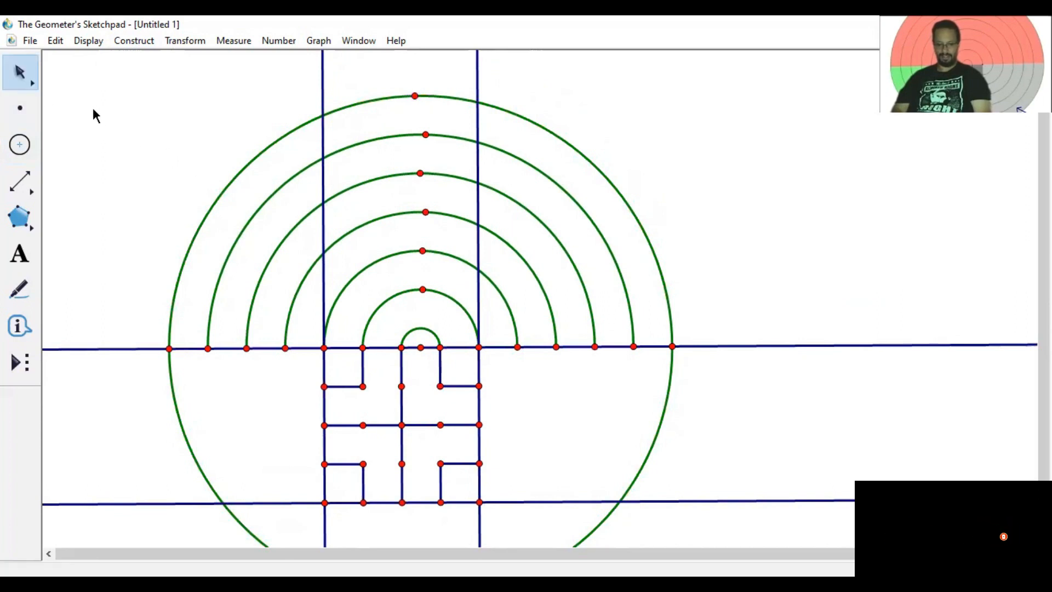
click(191, 247)
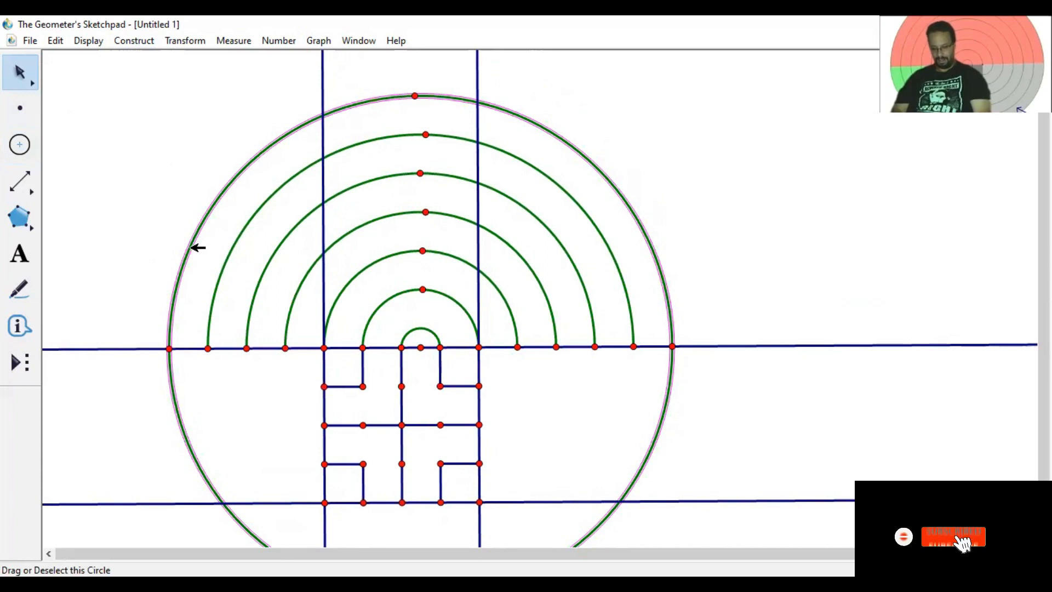
key(ctrl+h)
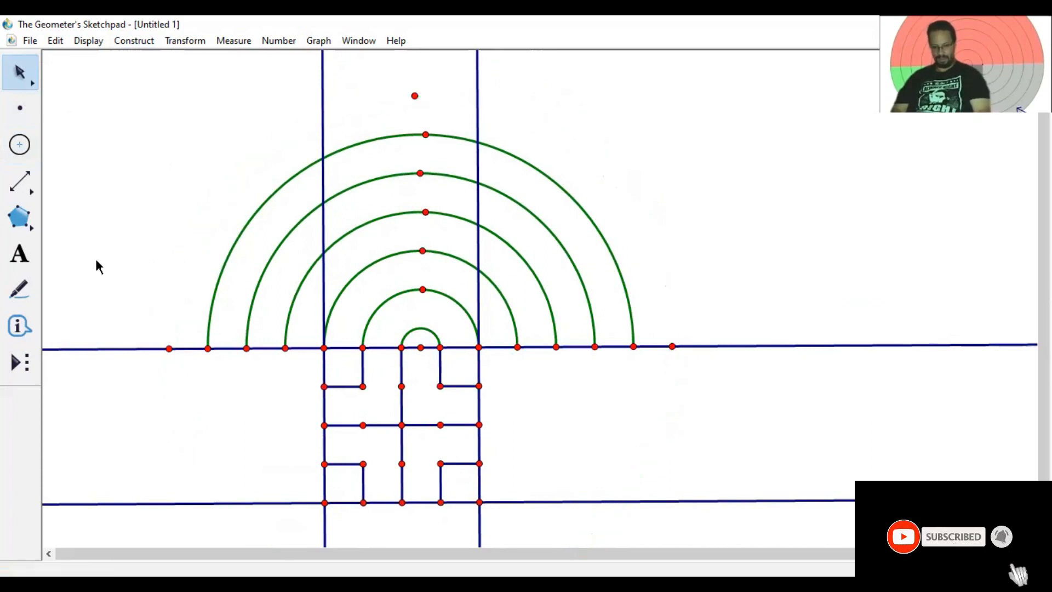
Construct the seventh arc through the new leftmost point, the point above the sixth arc and the new rightmost point.
click(169, 348)
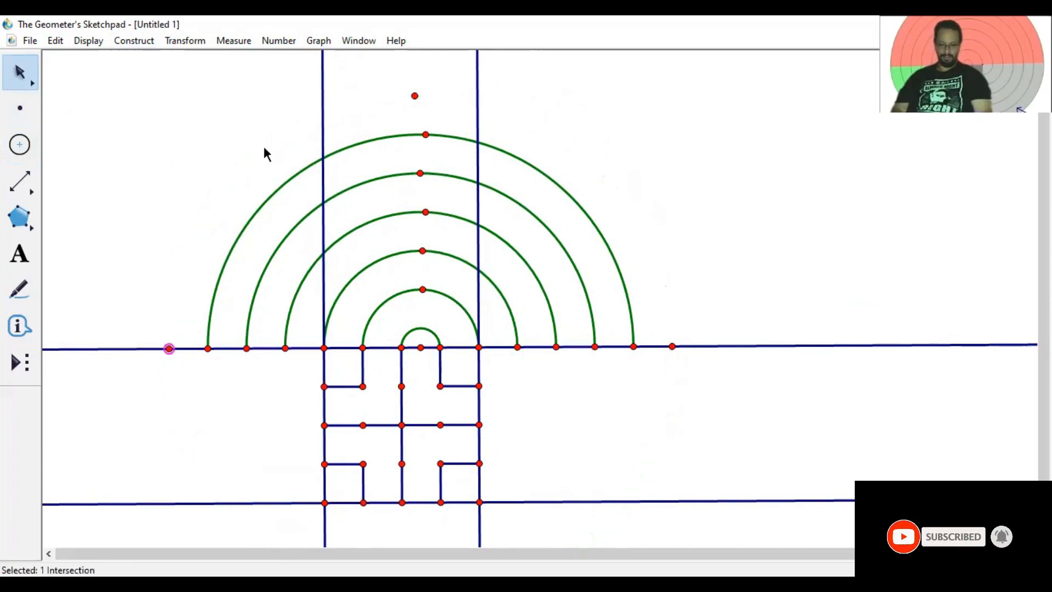
click(414, 96)
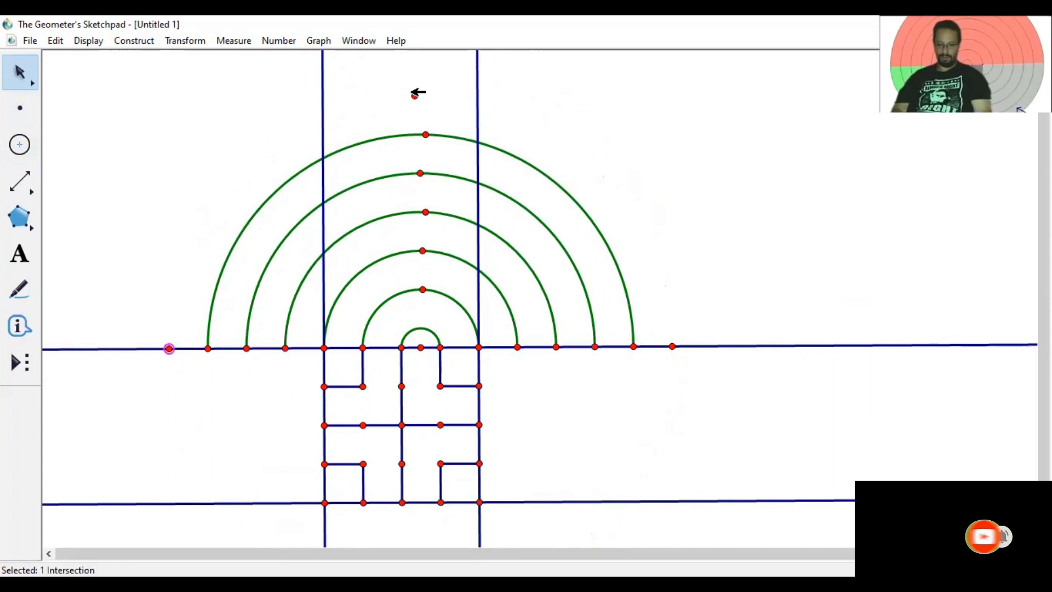
click(674, 346)
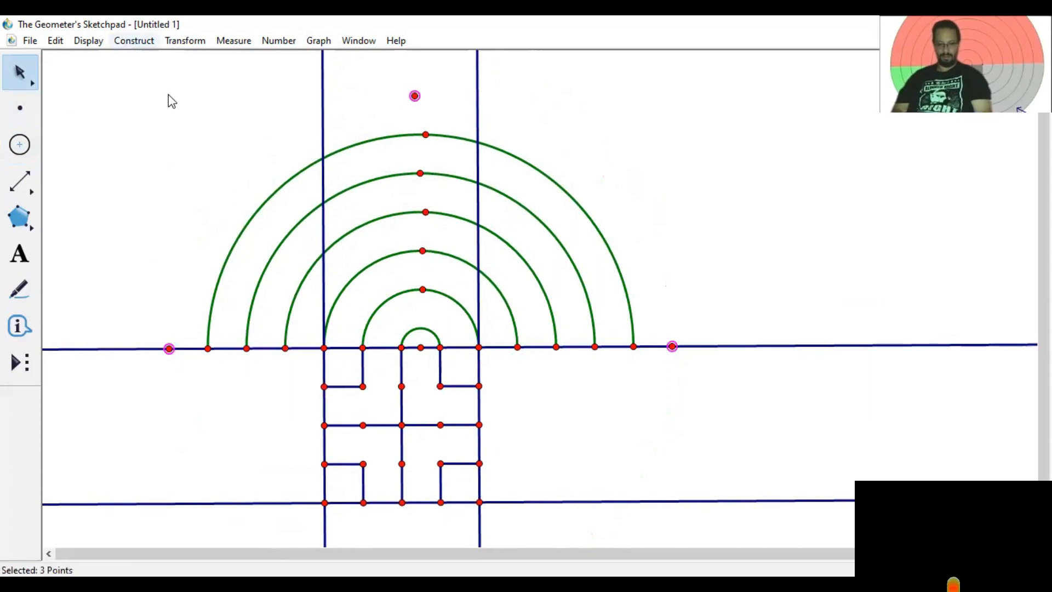
click(137, 41)
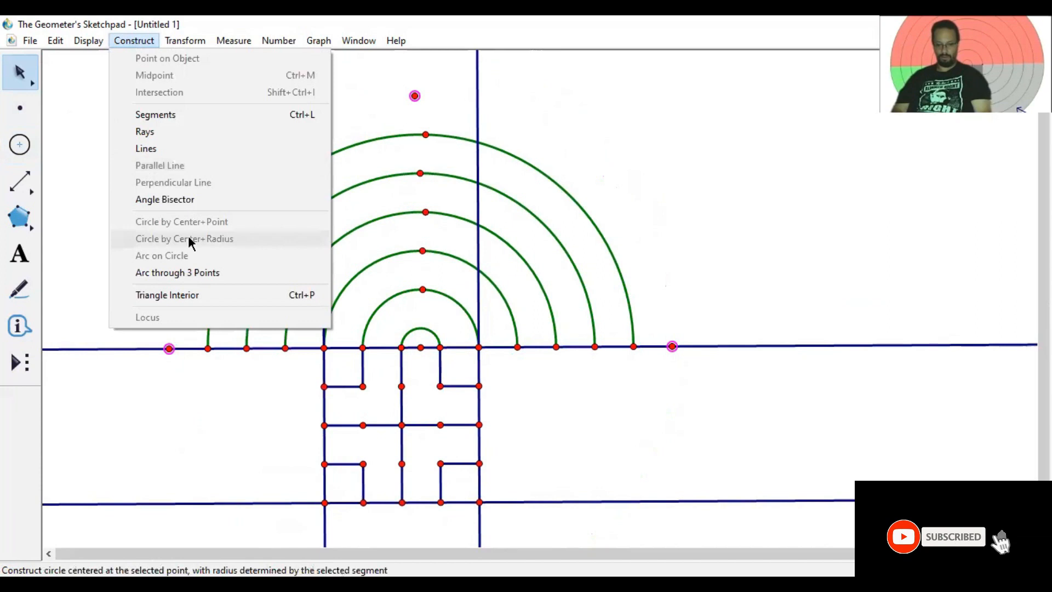
click(177, 272)
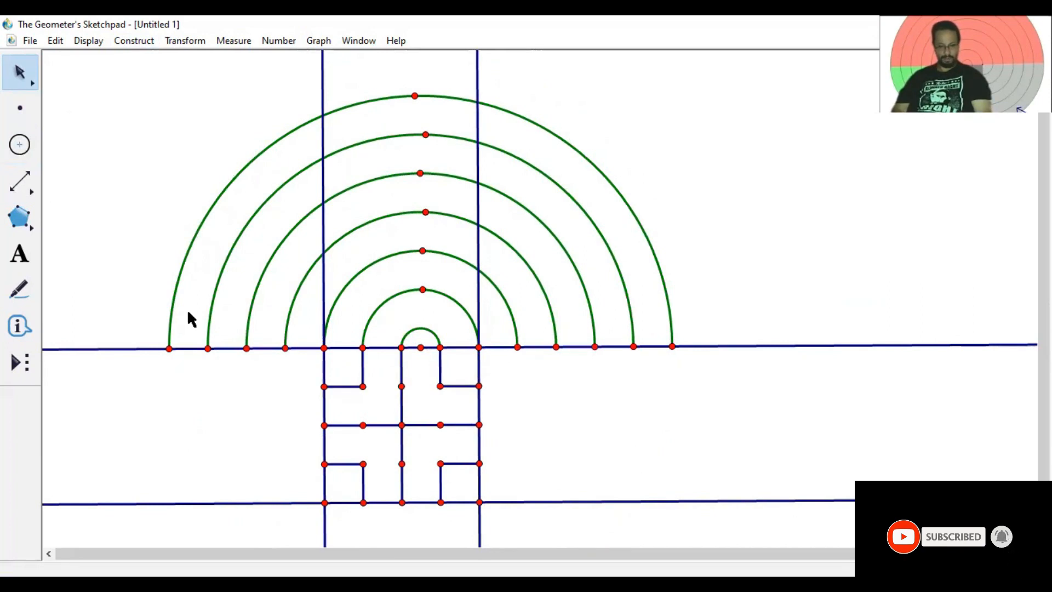
Draw circles around the seventh arc's left and right endpoints, each passing through the sixth arc's nearest endpoint.
click(170, 349)
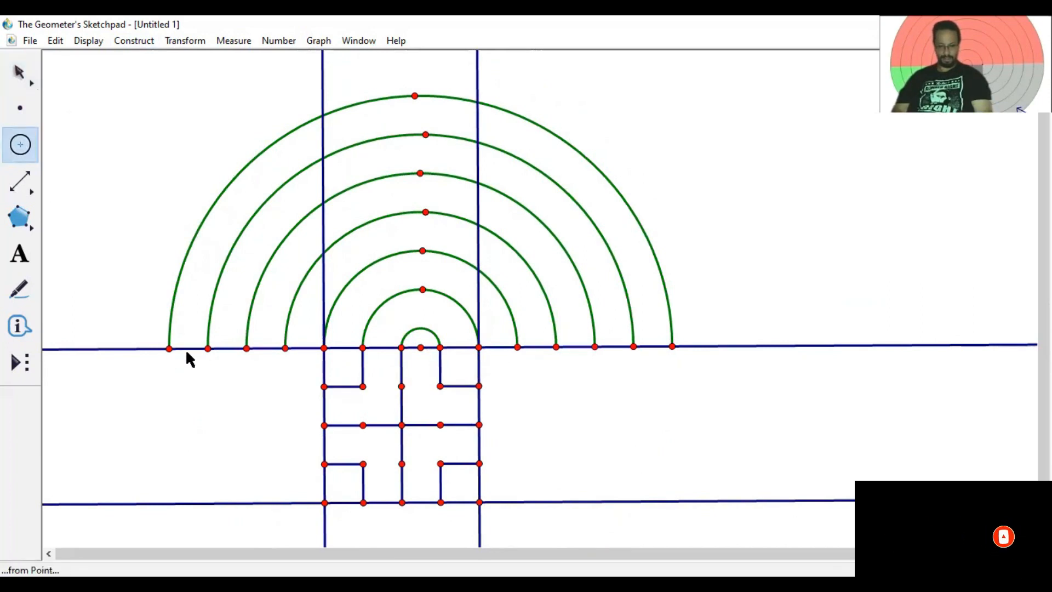
click(205, 351)
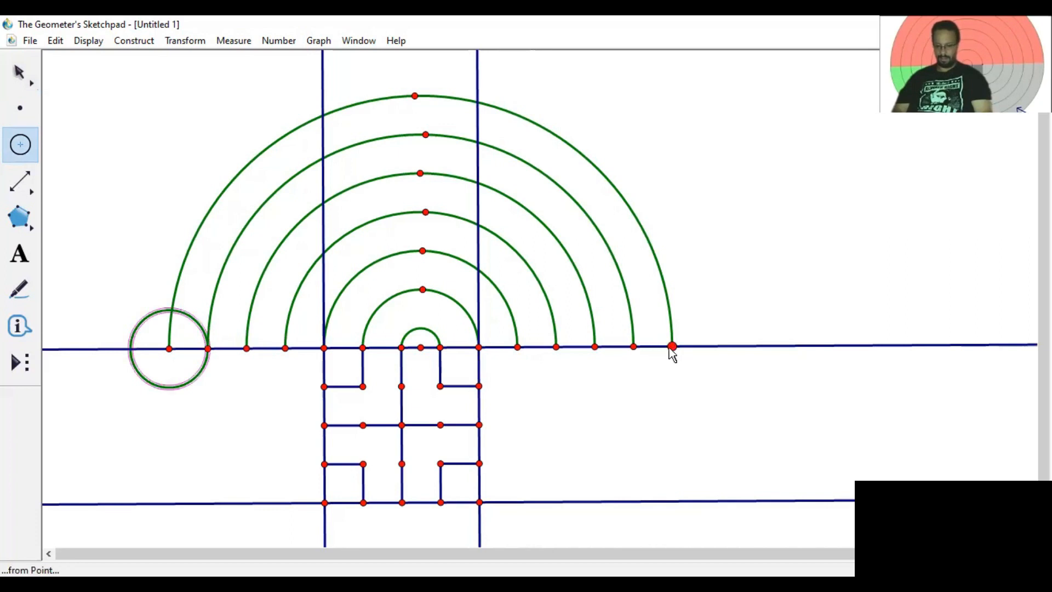
click(659, 345)
click(642, 342)
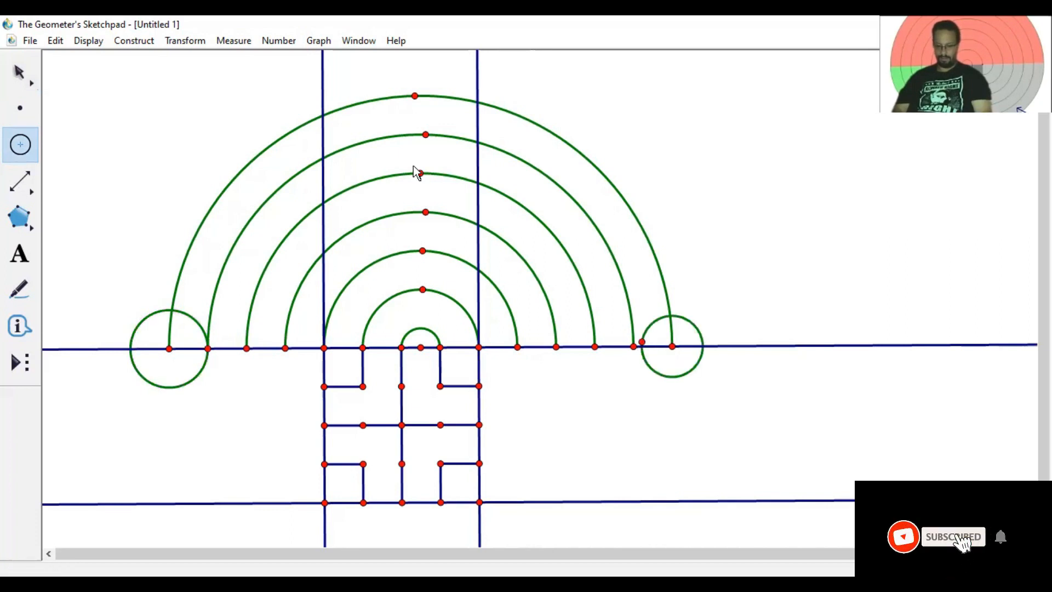
Mark the outer intersections of the two small circles with the horizontal line, and clear the selection.
click(131, 342)
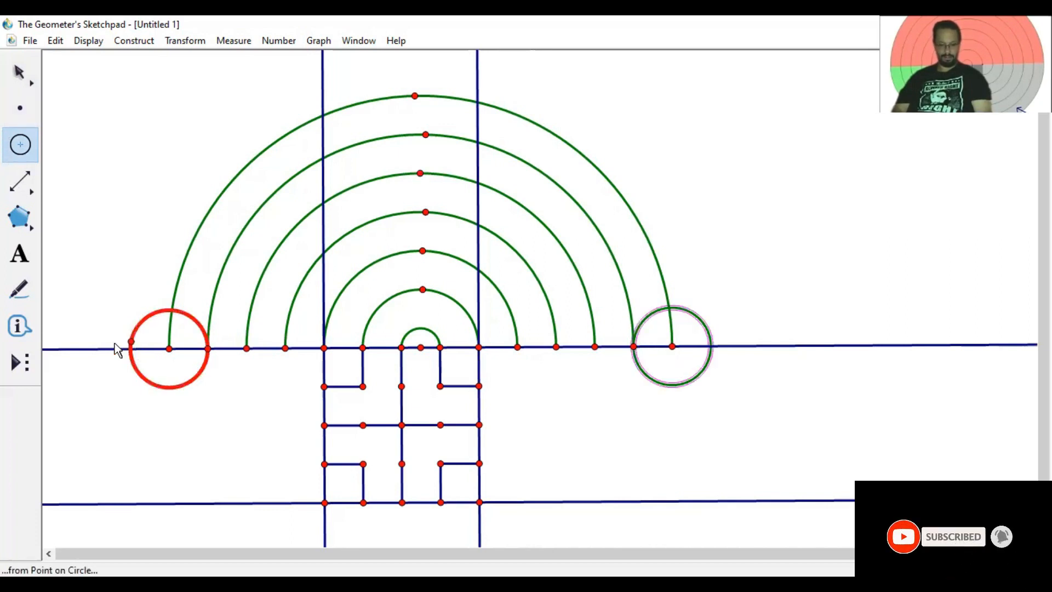
key(Escape)
key(Escape)
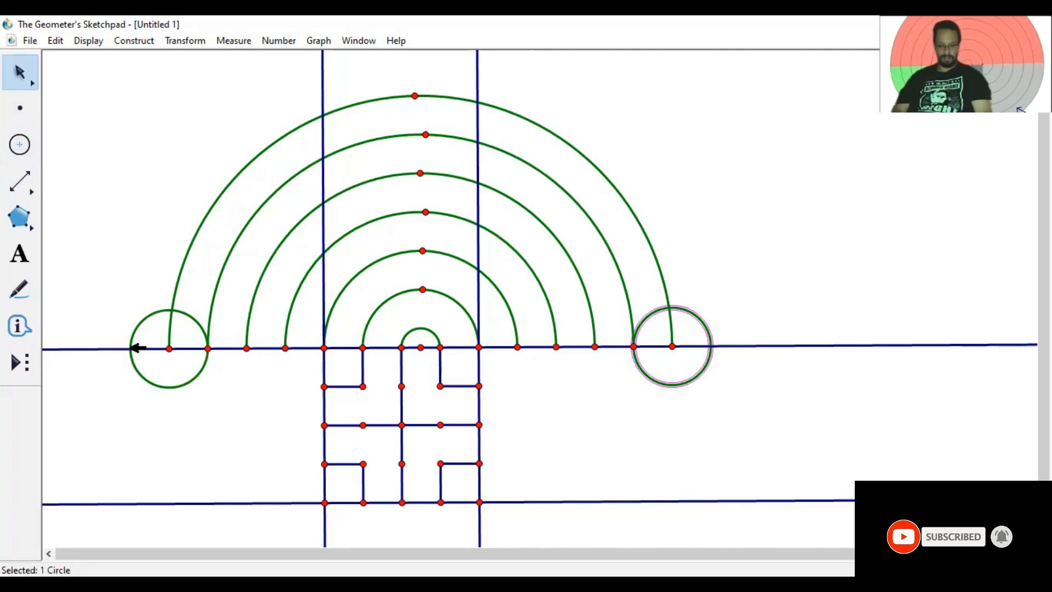
click(130, 349)
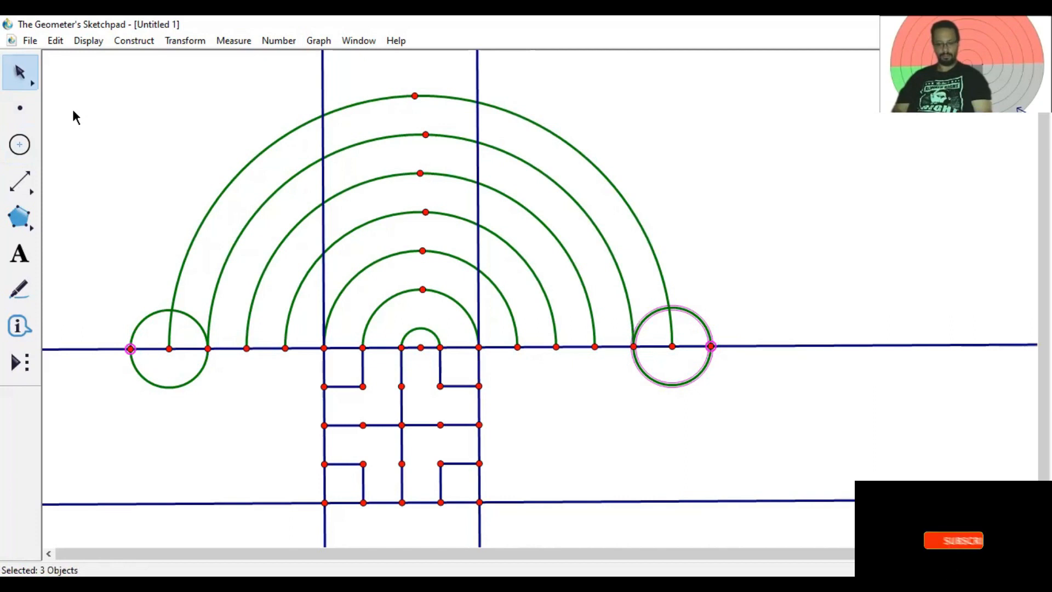
click(98, 167)
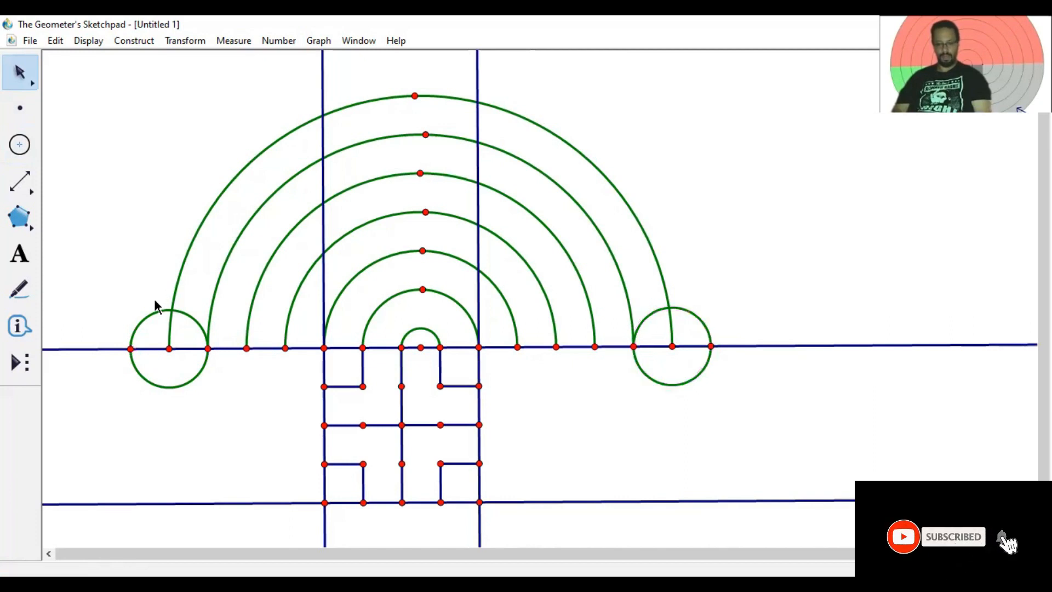
Hide the two small circles around the seventh arc's endpoints, keeping the marked intersections.
click(155, 313)
click(699, 318)
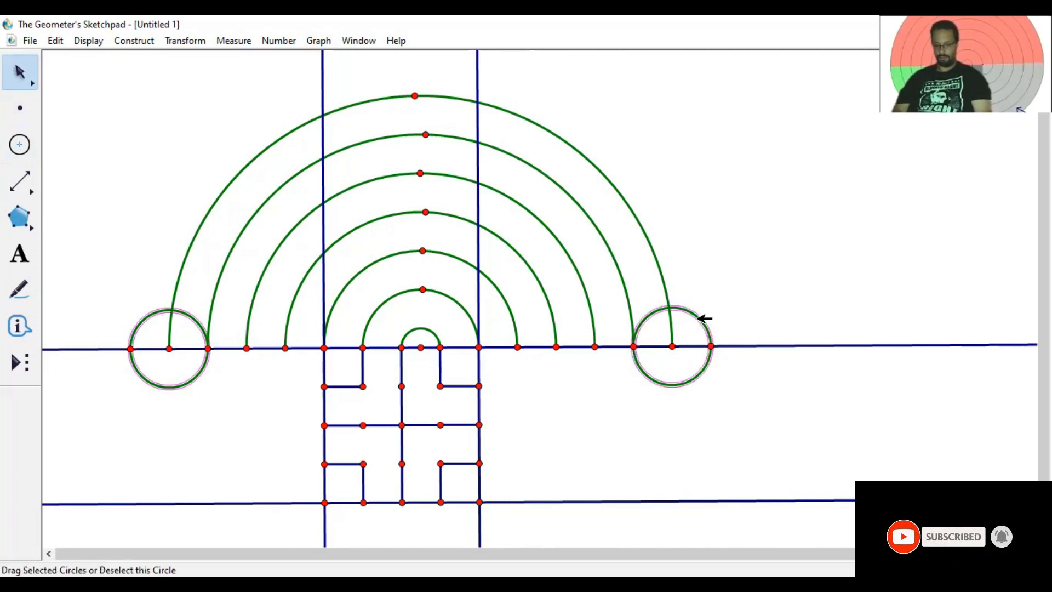
key(ctrl+h)
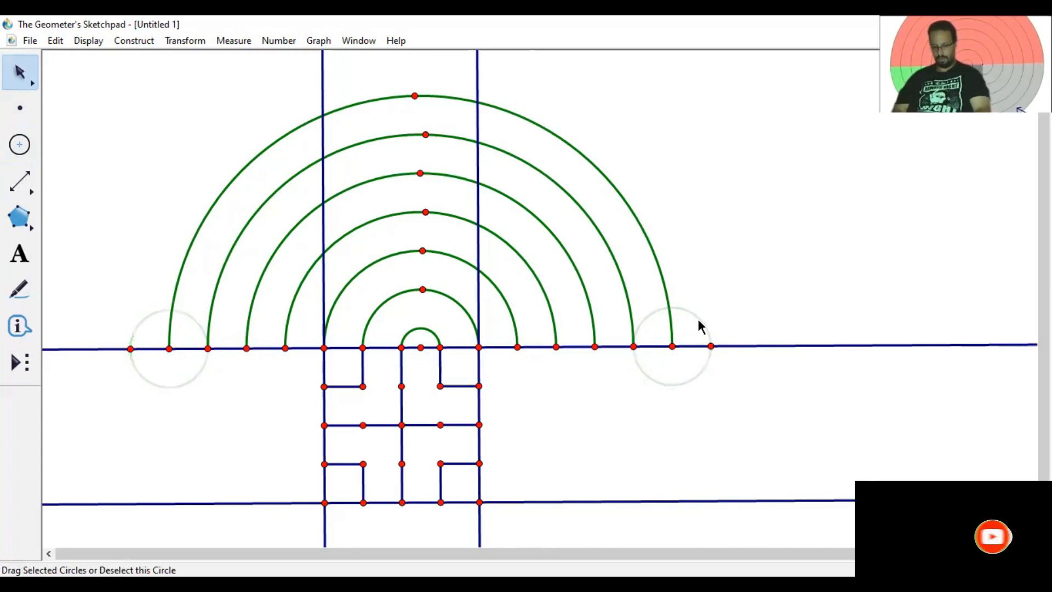
Draw a circle from the arcs' common centre through the new leftmost point, and place a point at its top.
click(20, 145)
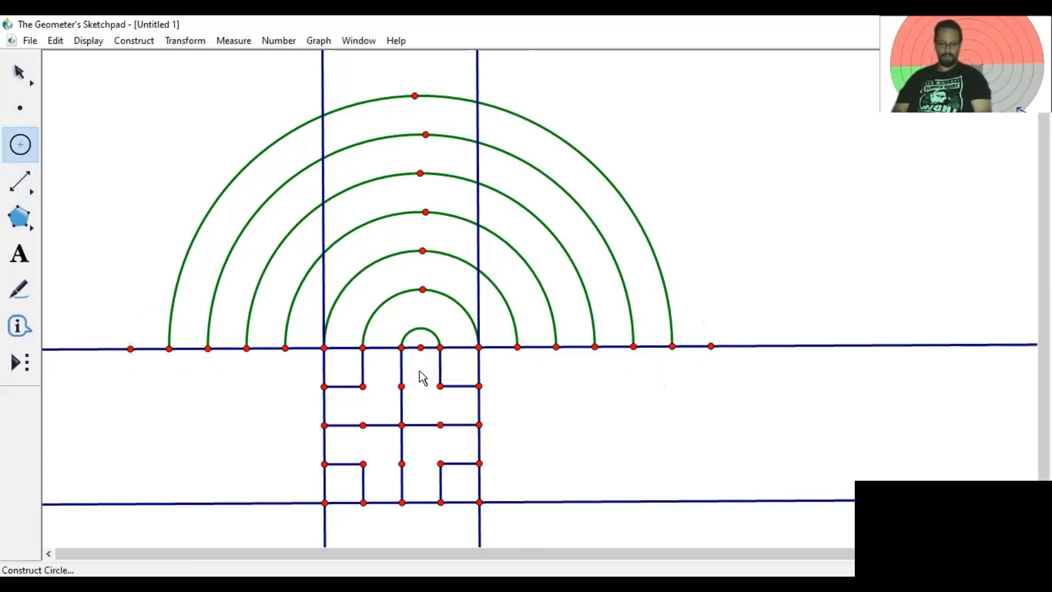
drag(423, 352, 133, 350)
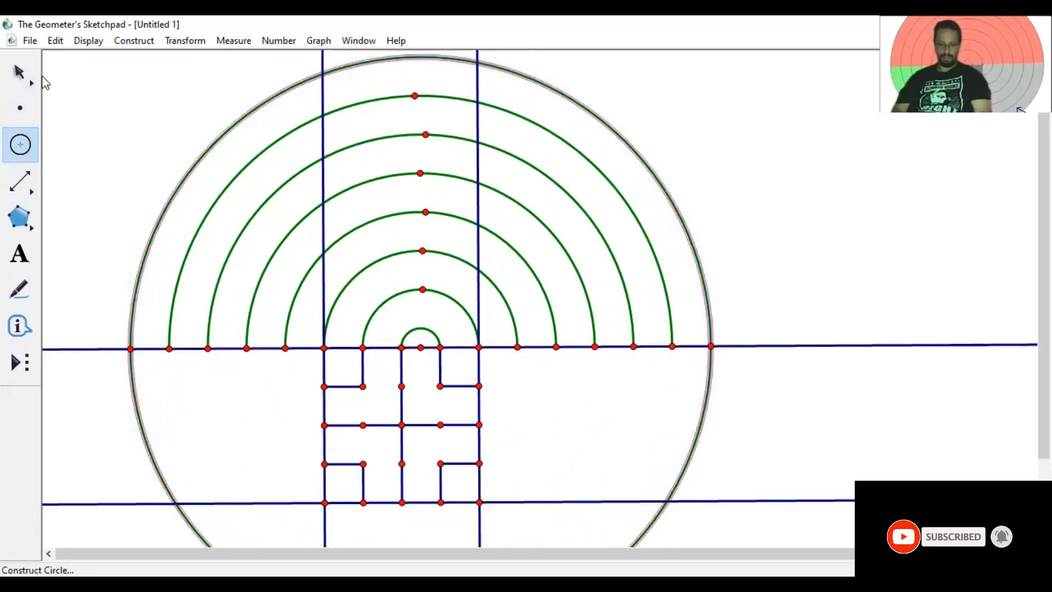
click(28, 81)
click(19, 108)
click(301, 75)
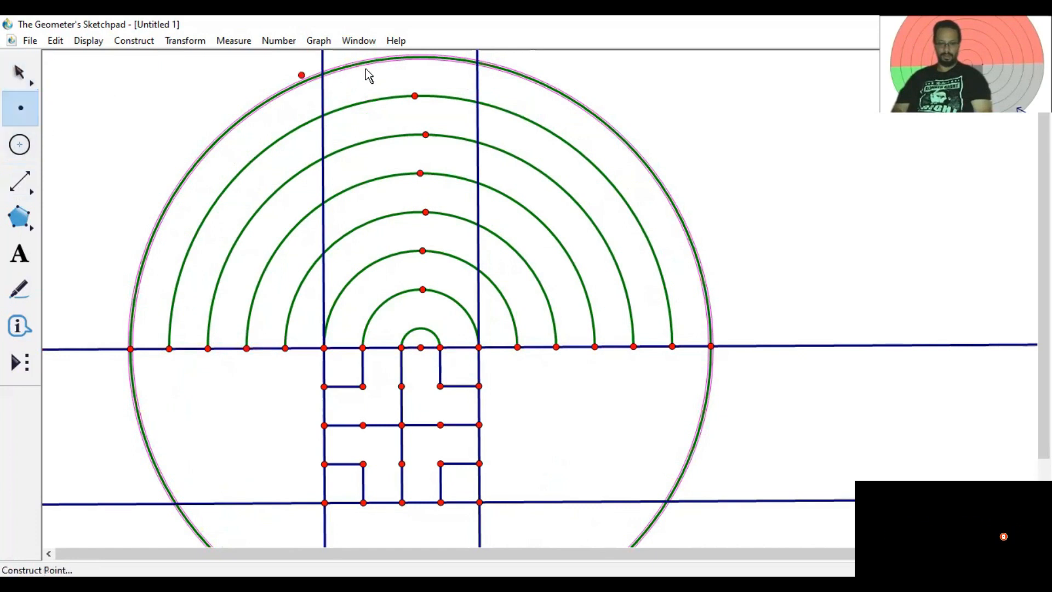
click(419, 58)
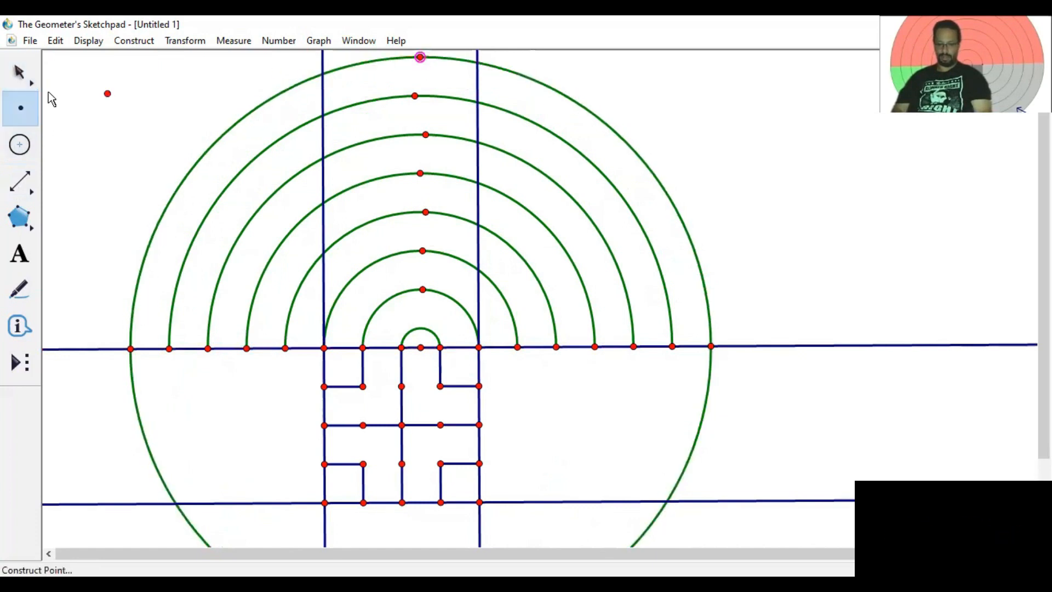
key(Escape)
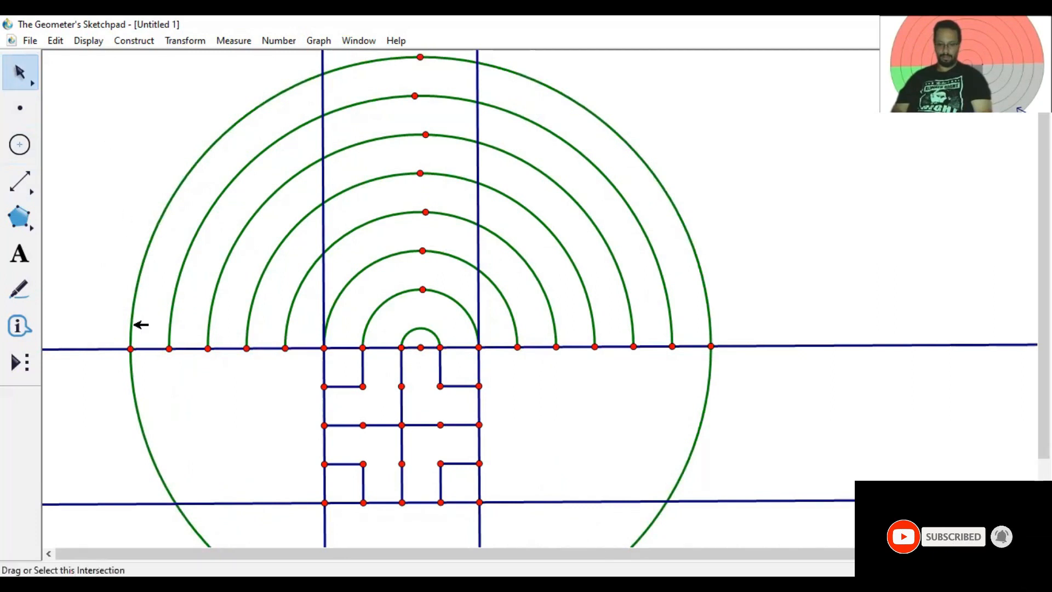
Hide the large circle around the seventh arc and construct the eighth arc through the leftmost, top and rightmost points.
click(138, 288)
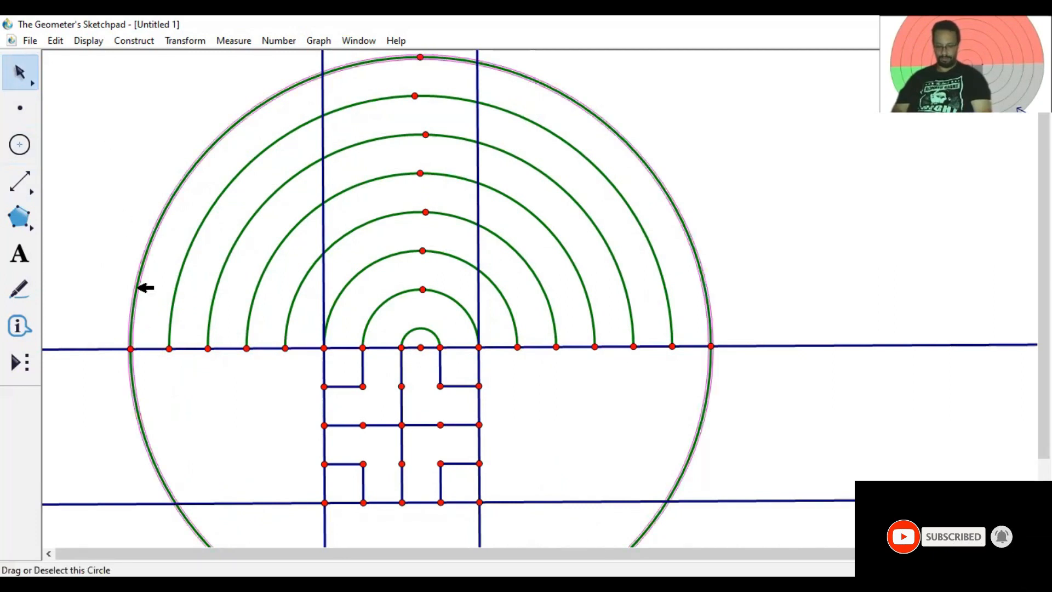
key(ctrl+h)
click(131, 347)
click(421, 57)
click(711, 347)
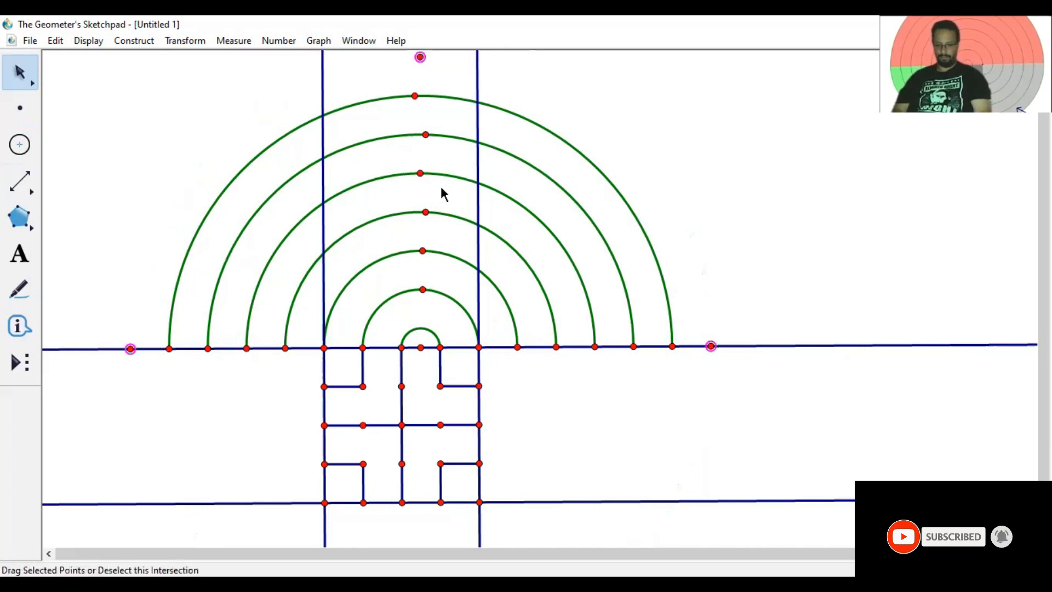
click(118, 41)
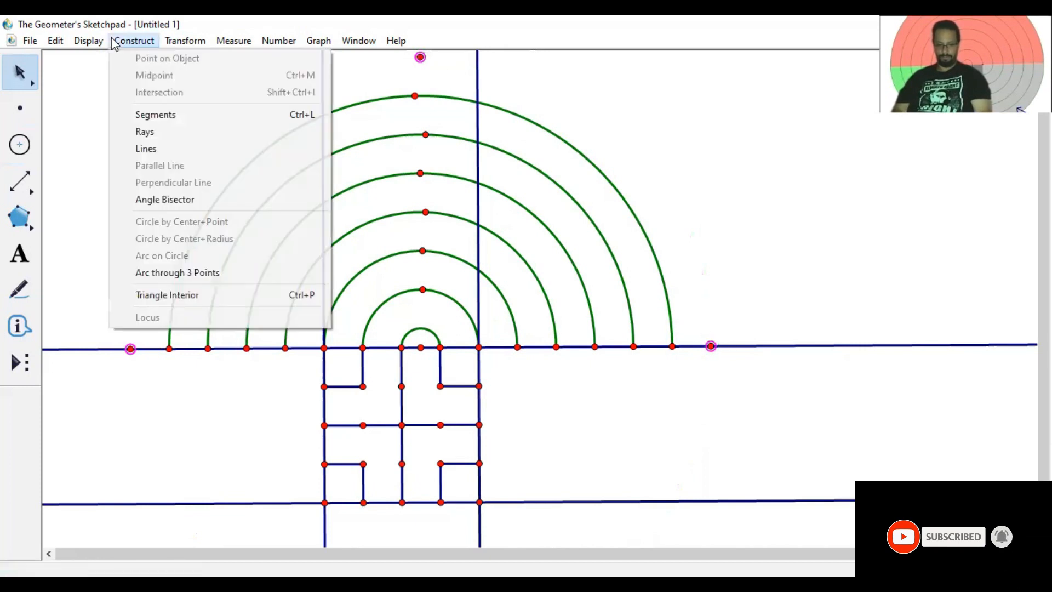
click(208, 274)
click(109, 121)
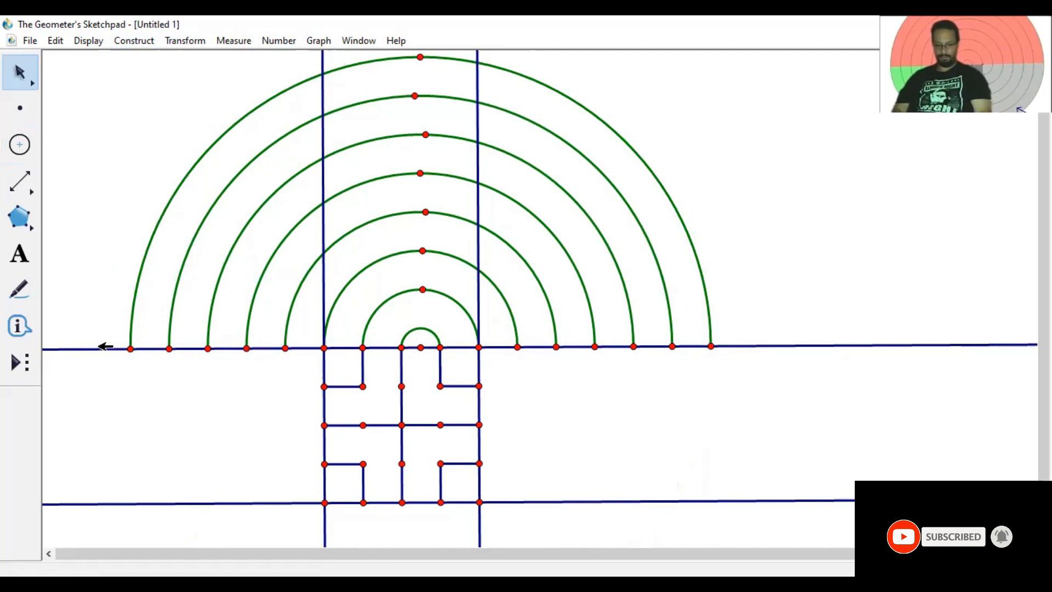
Hide the long horizontal line that runs through the arcs' endpoints.
click(101, 347)
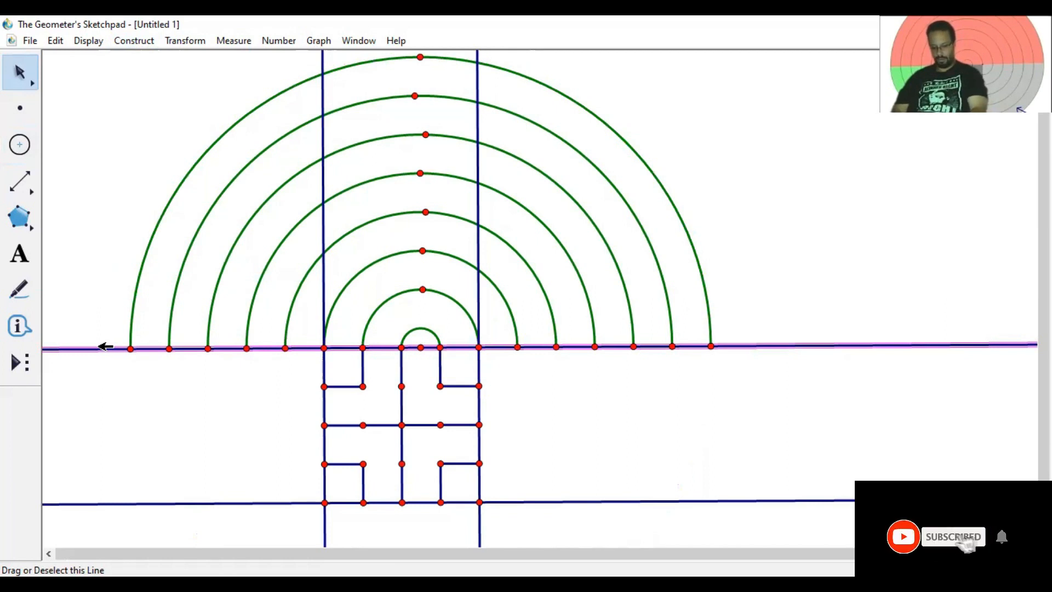
key(Delete)
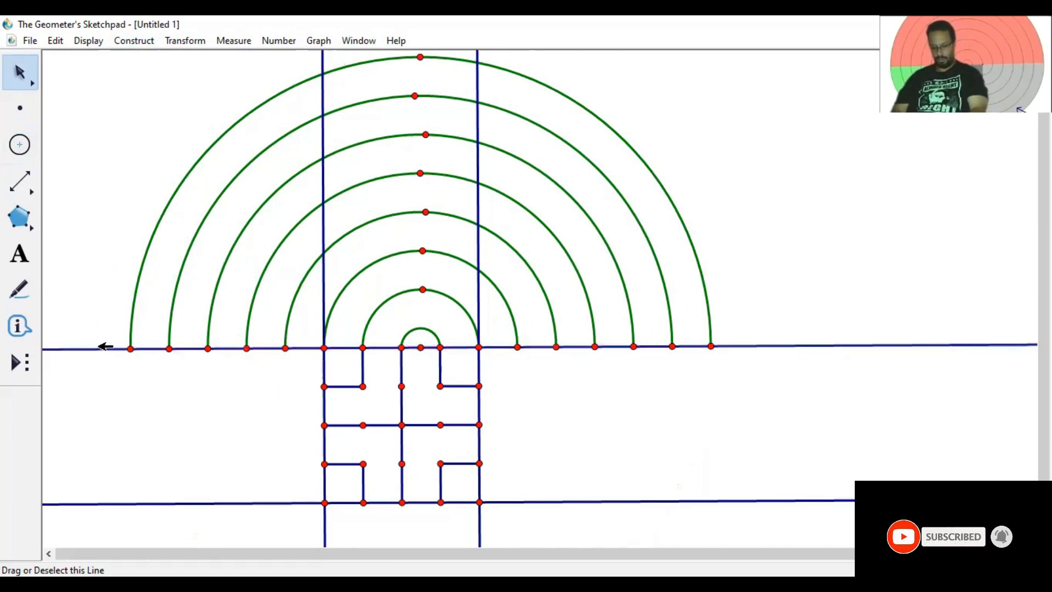
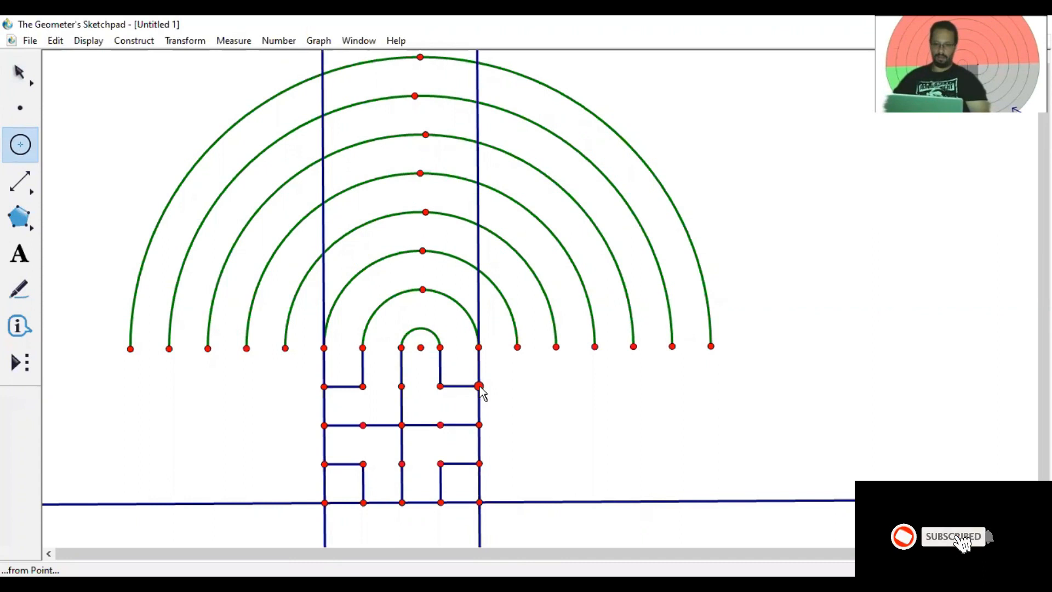
Draw a circle from the square's top-right corner through the point just below it, and place a point on its lower-right part.
mouse_move(479, 386)
mouse_down()
mouse_move(480, 347)
mouse_move(479, 386)
mouse_up()
mouse_move(480, 348)
mouse_down()
mouse_move(505, 355)
mouse_move(482, 390)
mouse_move(484, 355)
mouse_move(481, 384)
mouse_up()
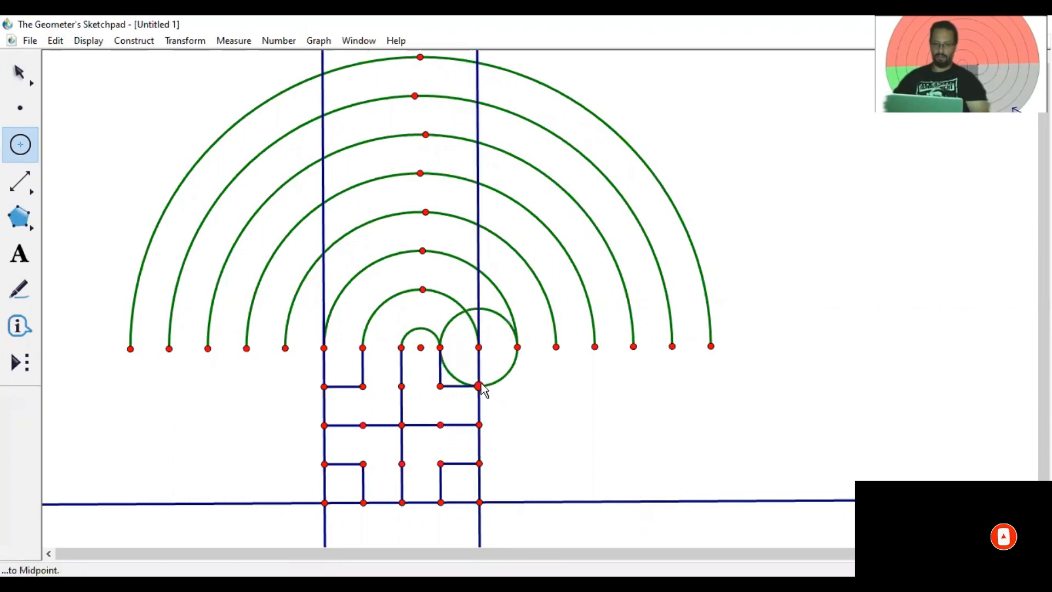
click(19, 80)
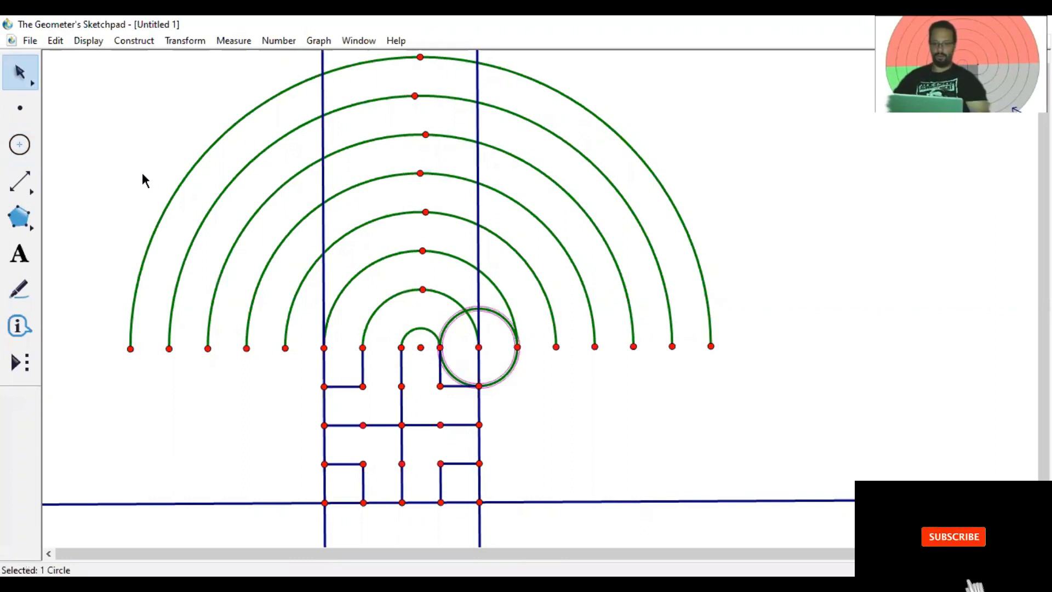
click(20, 108)
click(256, 231)
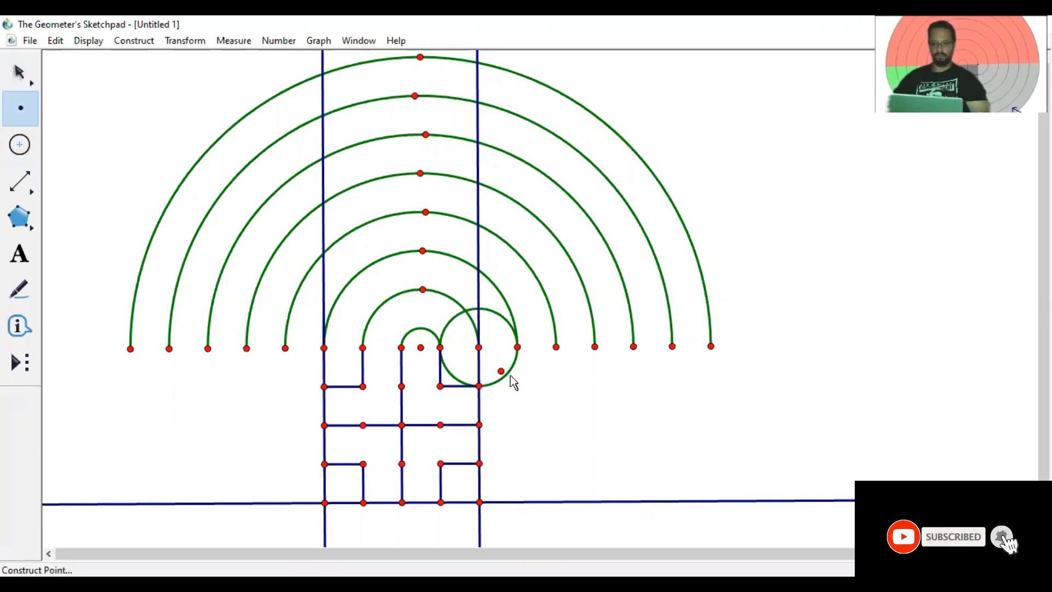
click(507, 373)
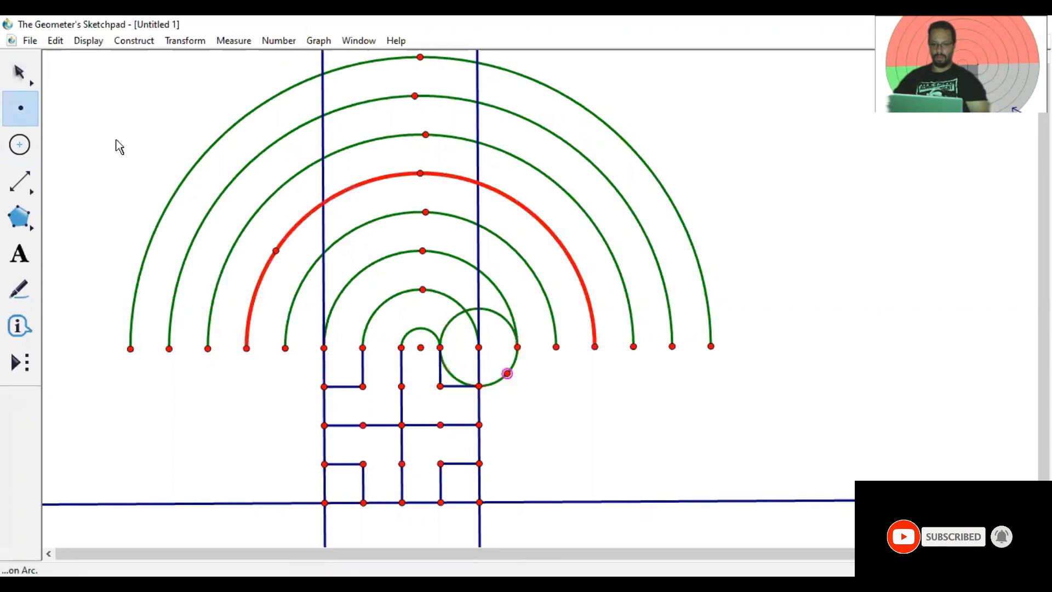
Hide the small circle and construct an arc from the third arc's right endpoint through the new point to the point just below the square's top-right corner.
click(25, 75)
click(499, 311)
click(574, 400)
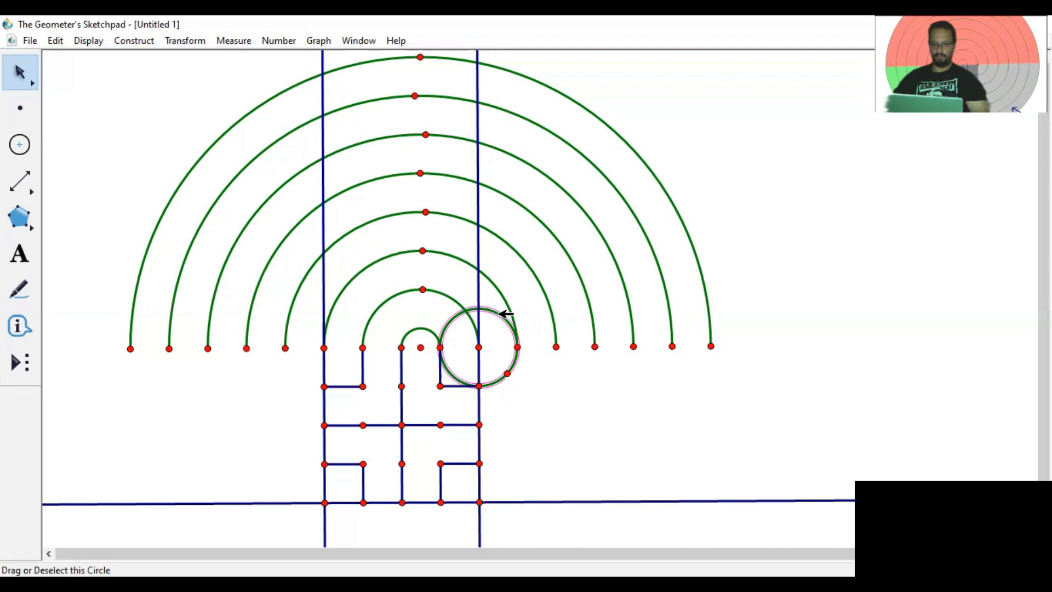
click(510, 321)
key(ctrl+h)
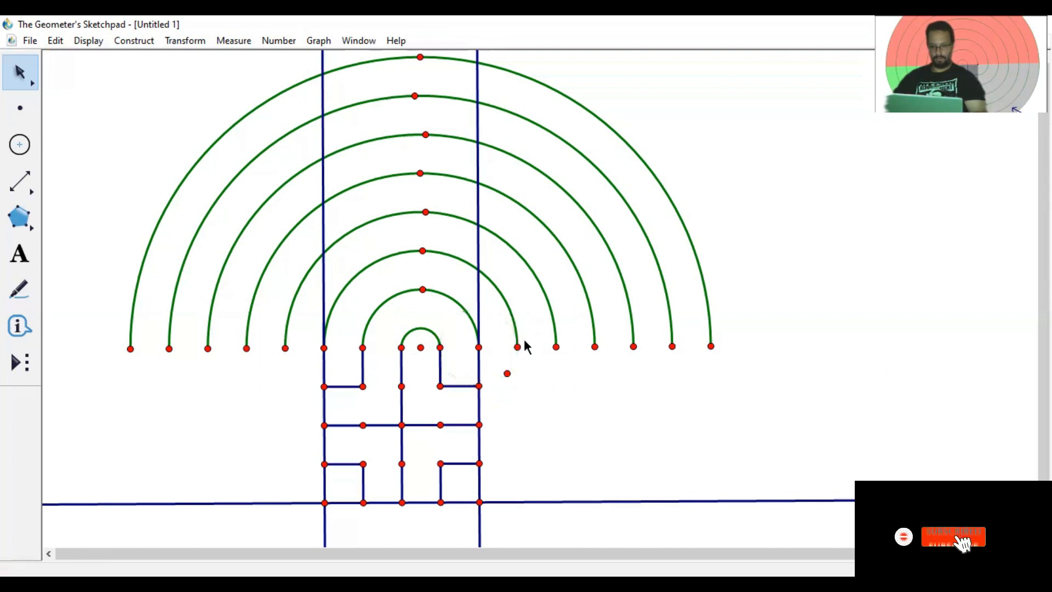
click(518, 347)
click(507, 373)
click(479, 385)
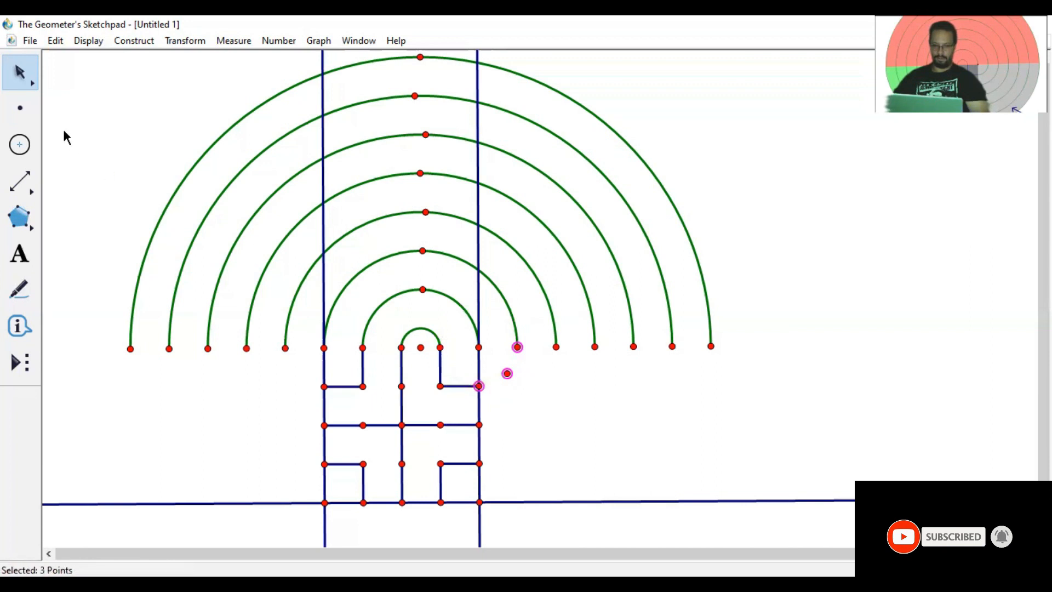
click(134, 41)
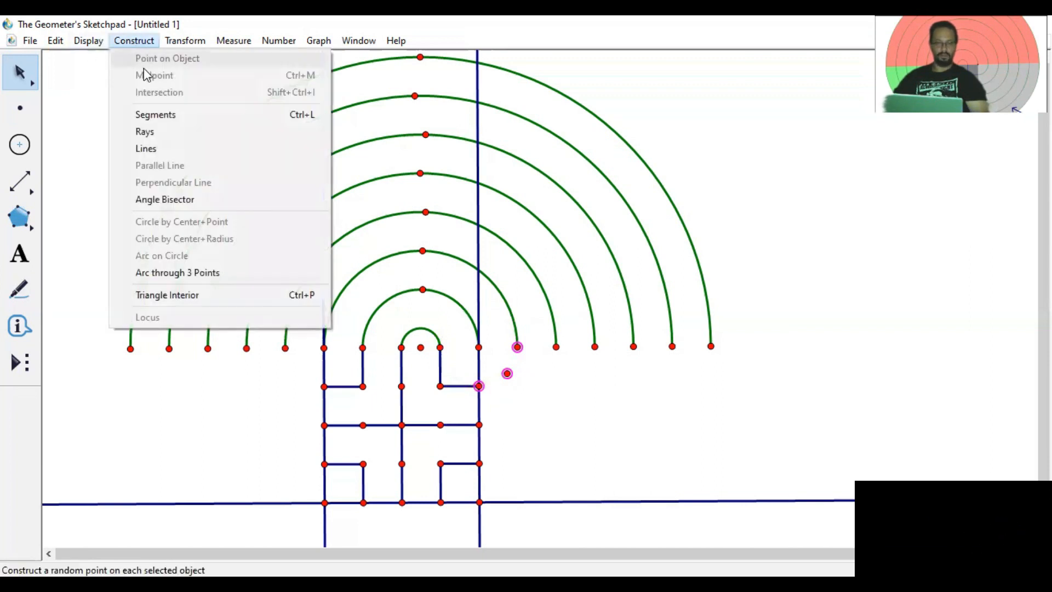
click(231, 272)
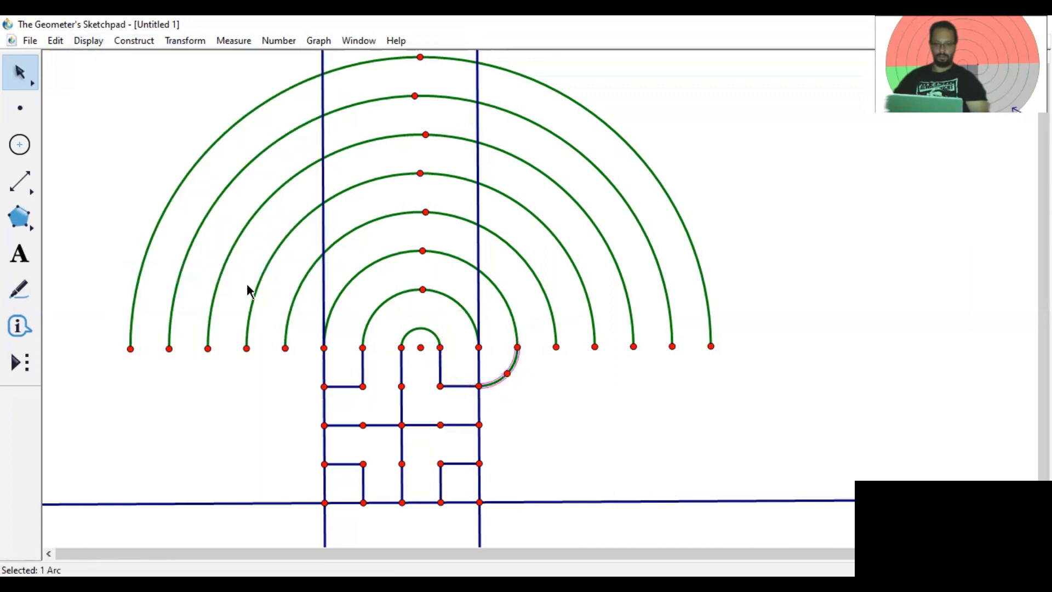
click(536, 409)
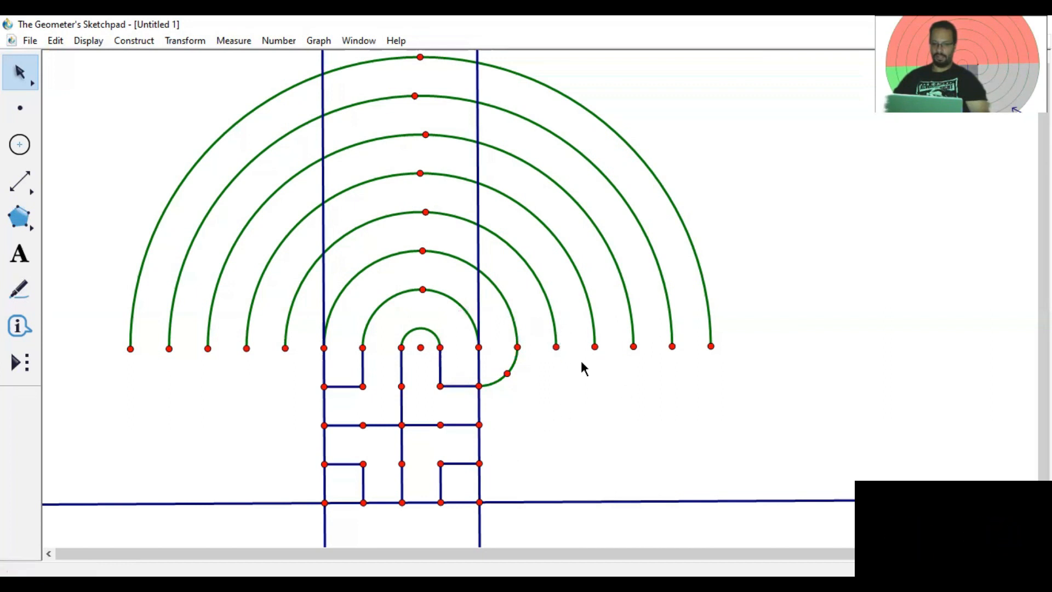
Draw a circle from the square's top-right corner through the fourth arc's right endpoint, and place a point on its lower-right part.
click(19, 155)
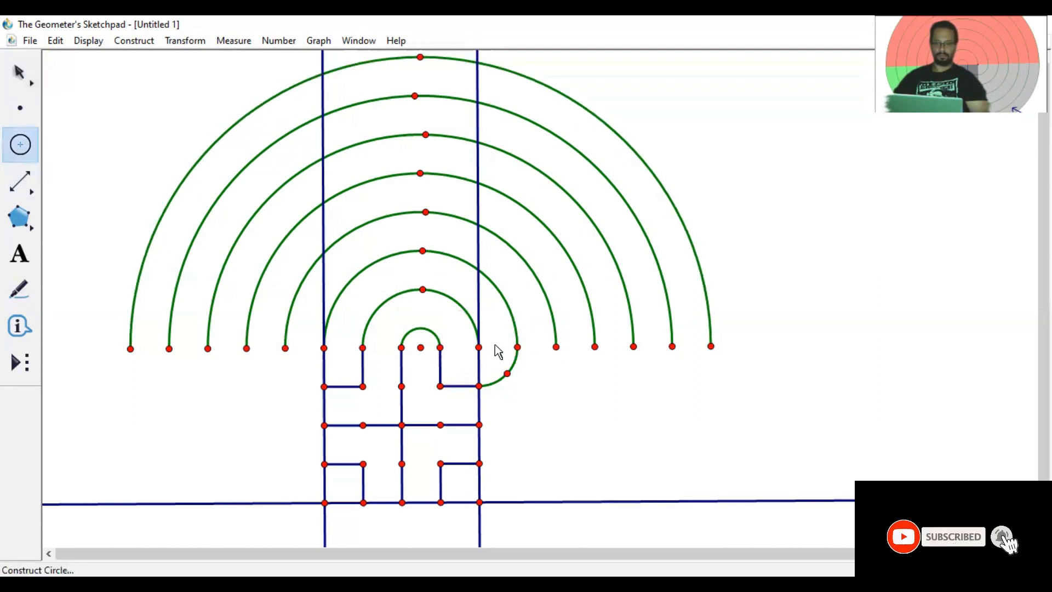
drag(485, 359, 556, 348)
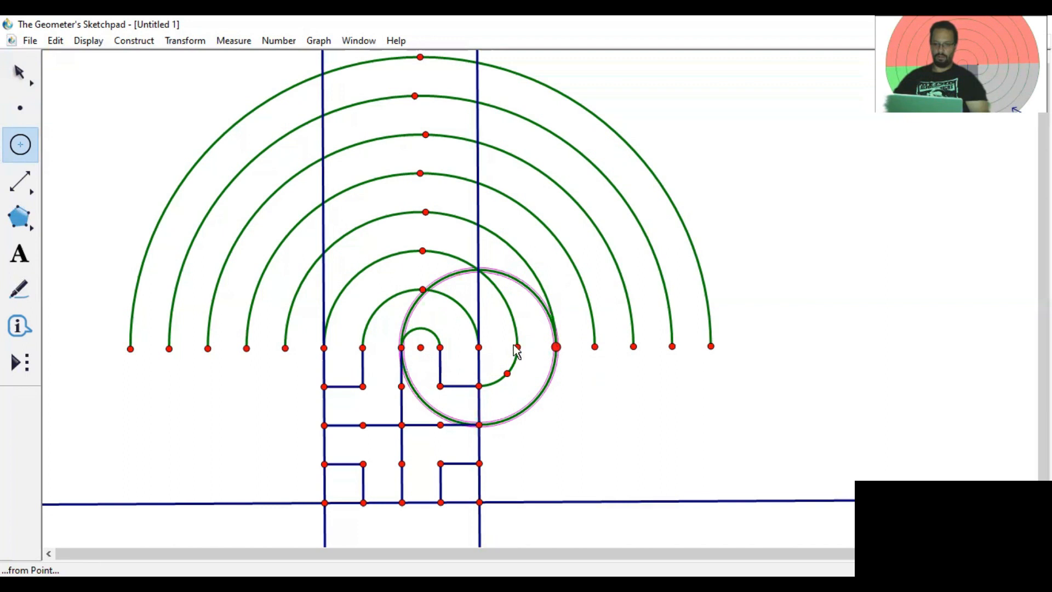
click(20, 72)
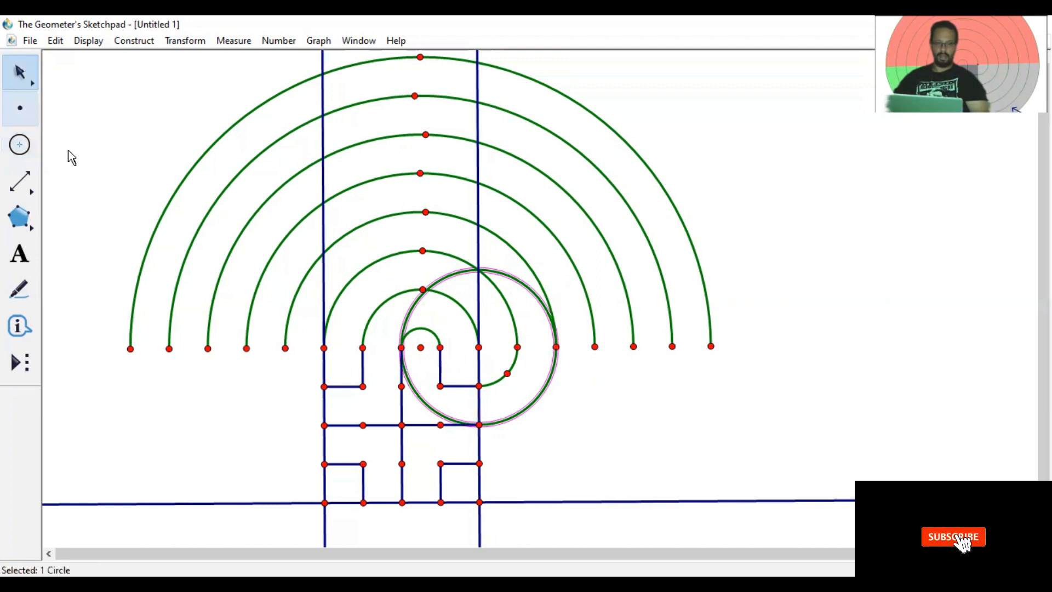
click(20, 109)
click(541, 394)
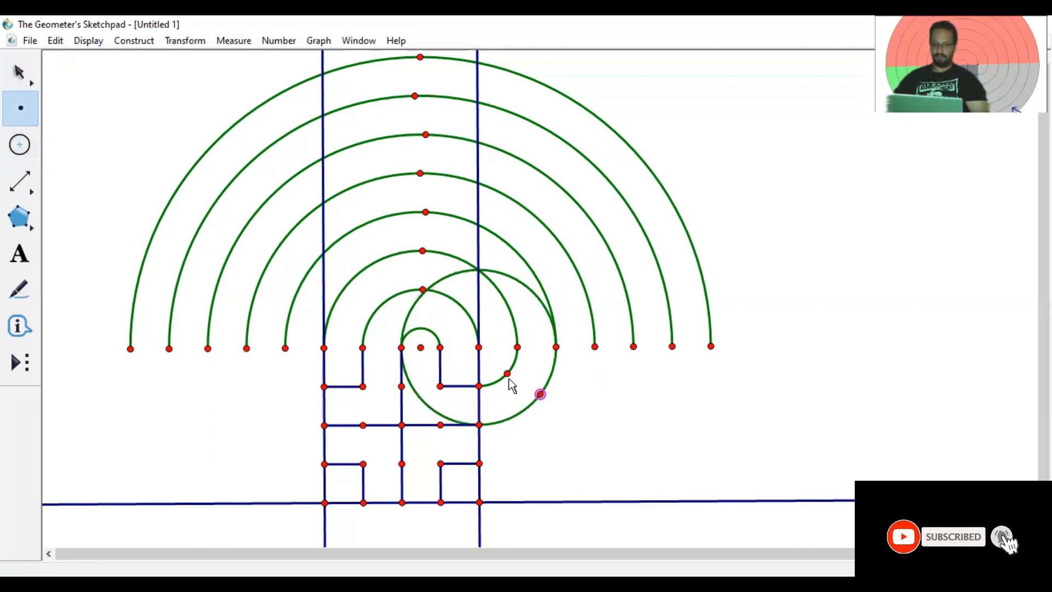
Hide that circle and construct an arc from the fourth arc's right endpoint through the new point to the midpoint of the square's right side.
click(35, 86)
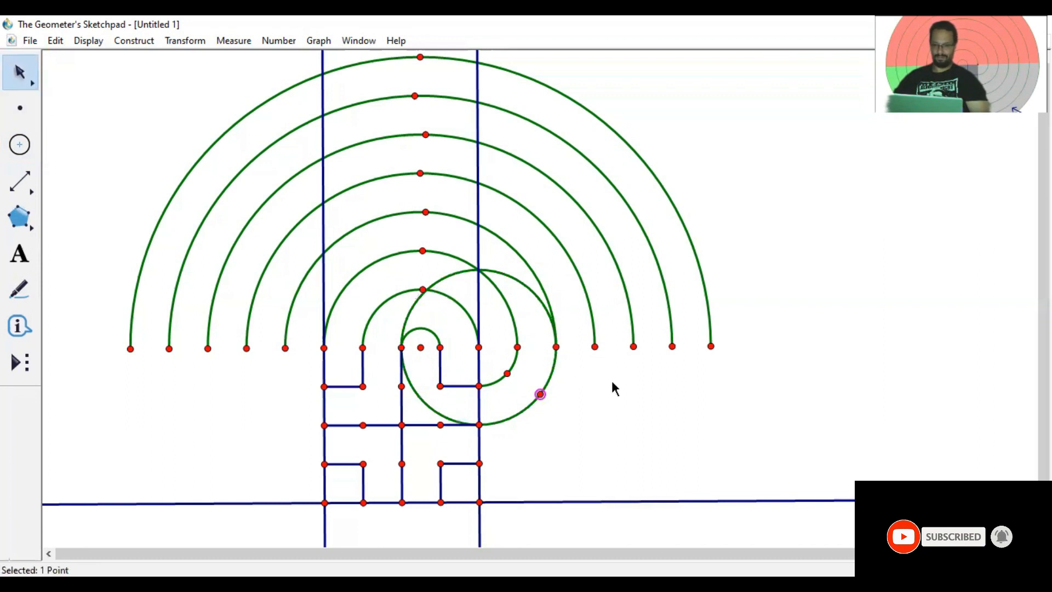
click(508, 279)
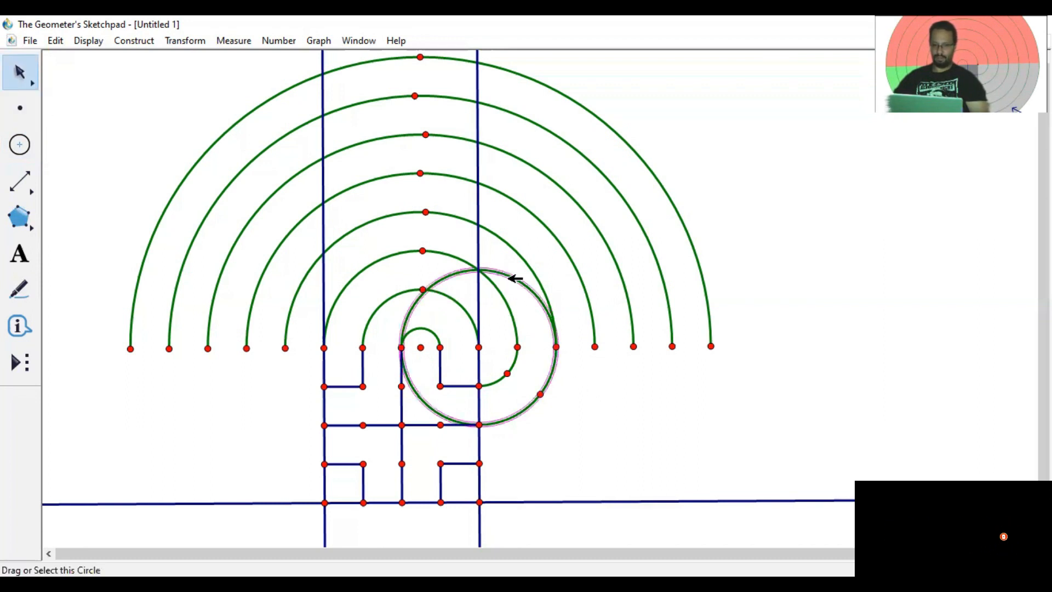
key(ctrl+h)
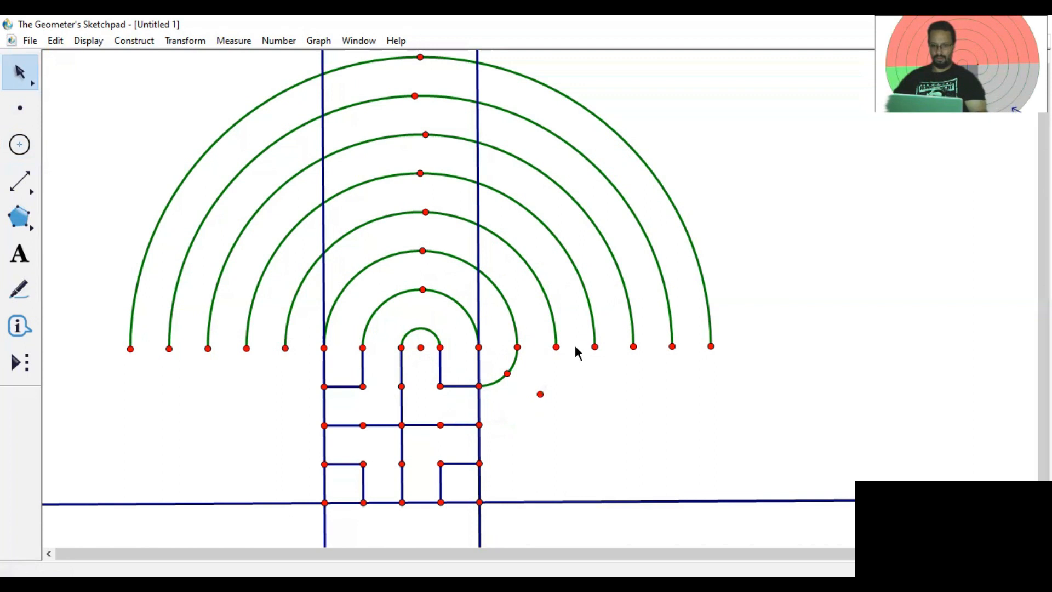
click(556, 347)
click(540, 394)
click(479, 425)
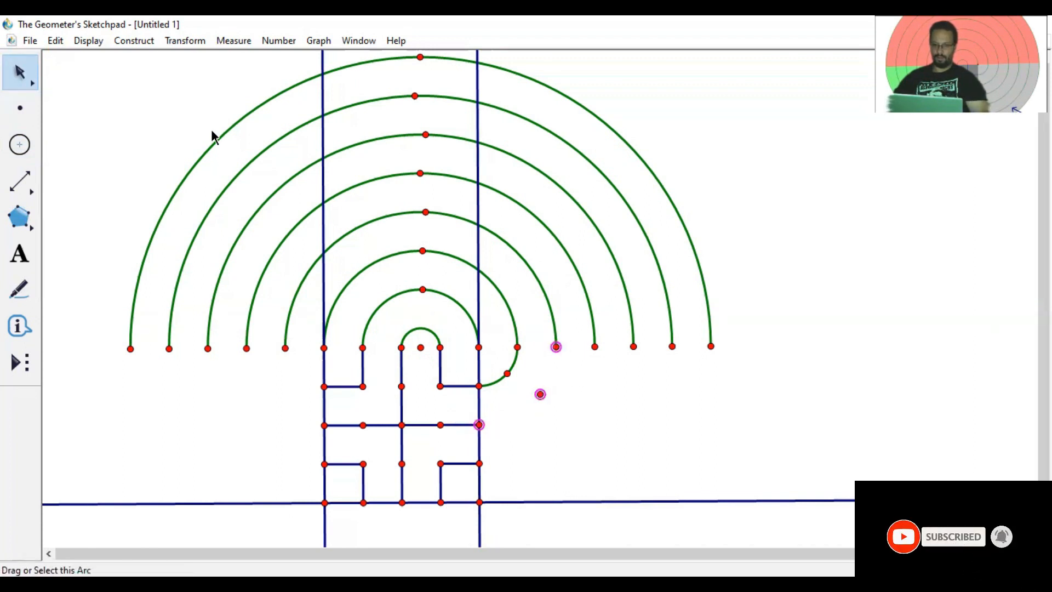
click(134, 42)
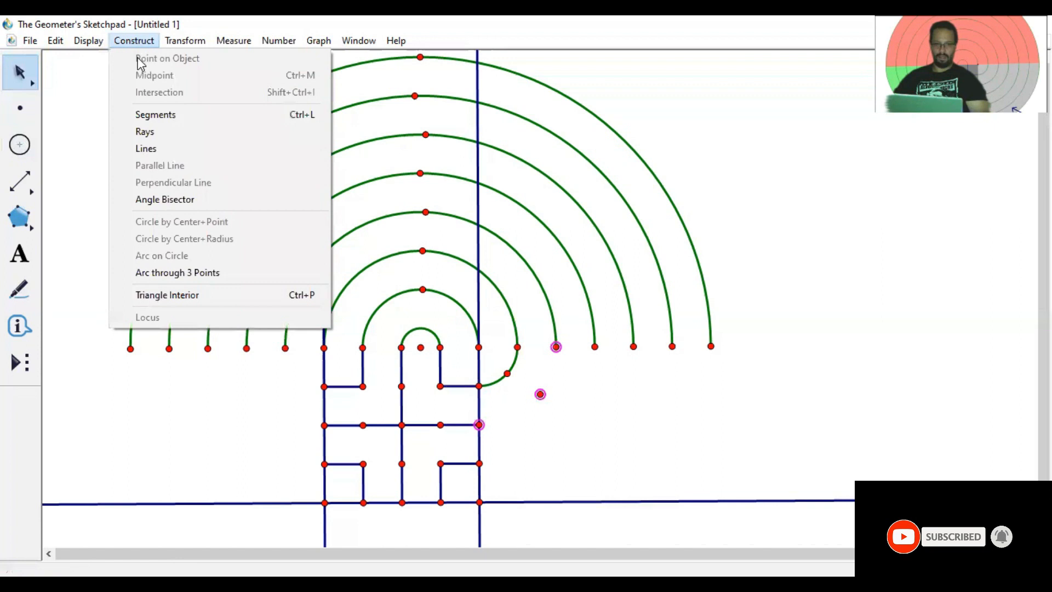
click(216, 271)
click(568, 411)
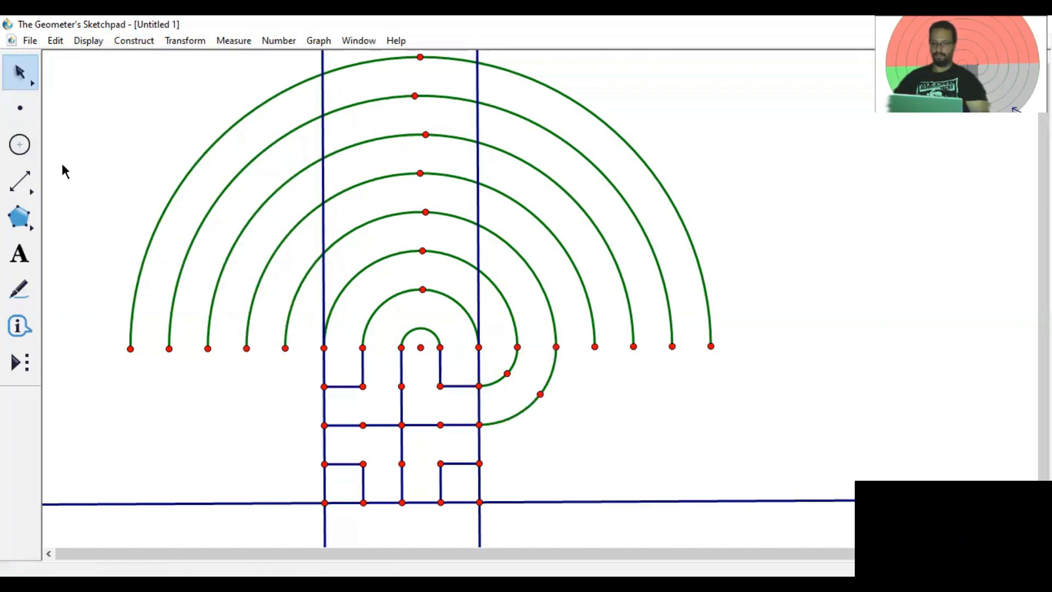
Draw a circle from the square's top-right corner through the fifth arc's right endpoint, and place a point on its lower-right part.
click(19, 145)
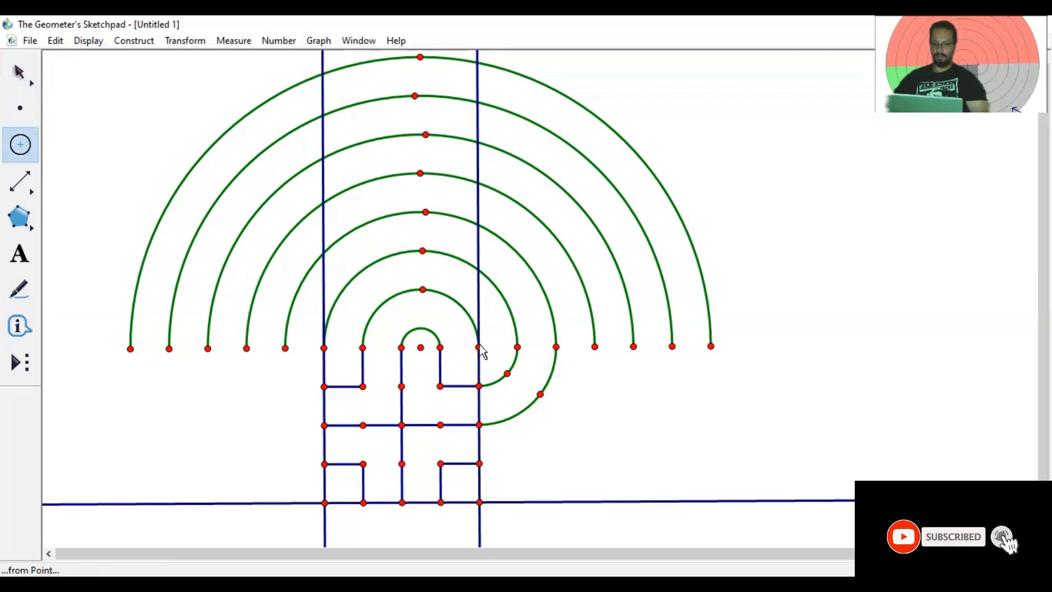
drag(478, 347, 595, 347)
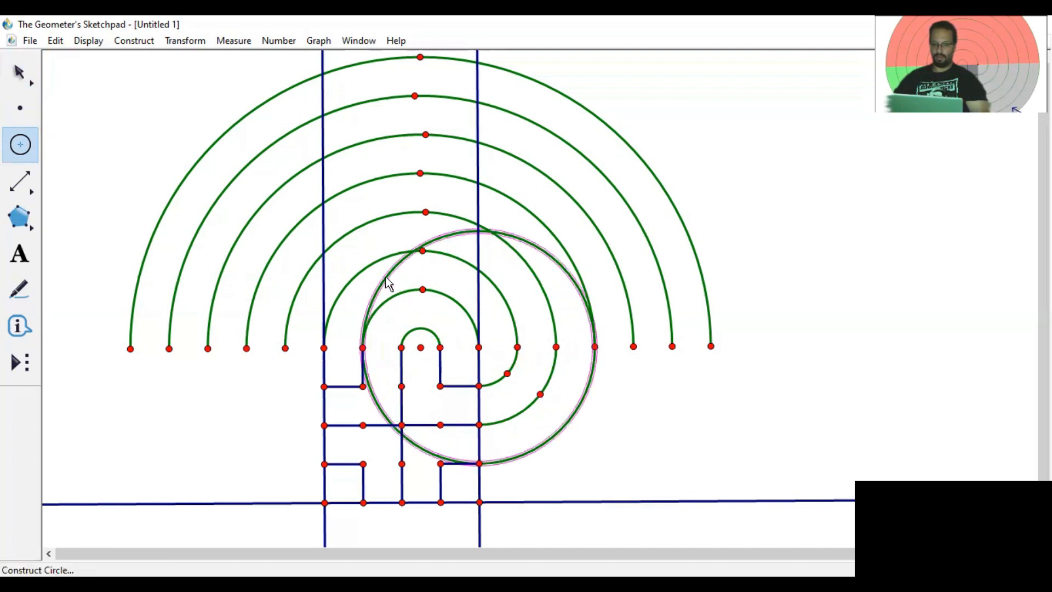
click(20, 108)
click(576, 405)
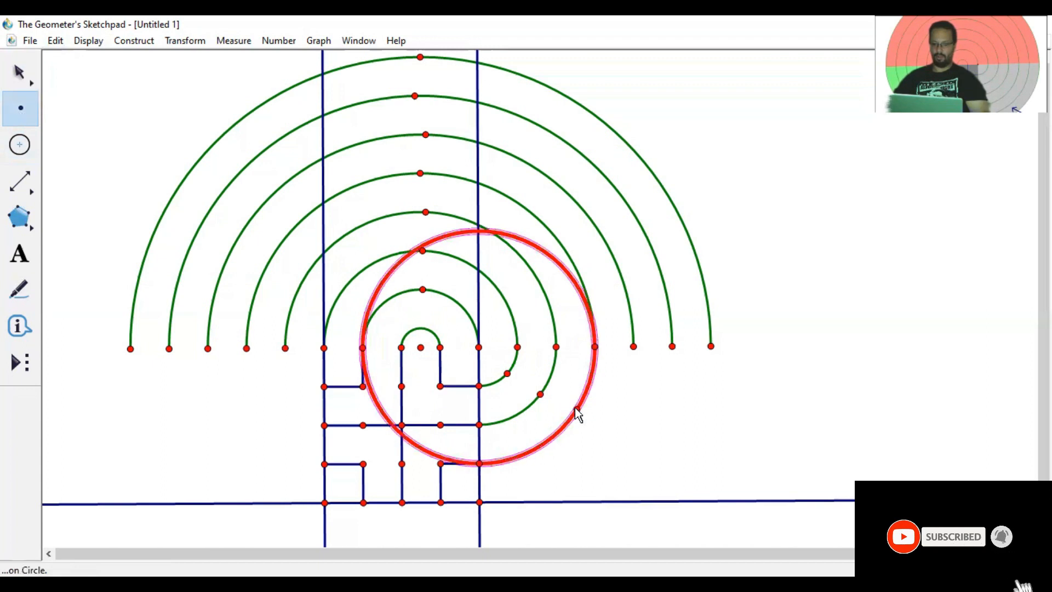
click(576, 409)
Hide that circle and construct an arc from the fifth arc's right endpoint through the new point to the point above the square's bottom-right corner.
click(20, 69)
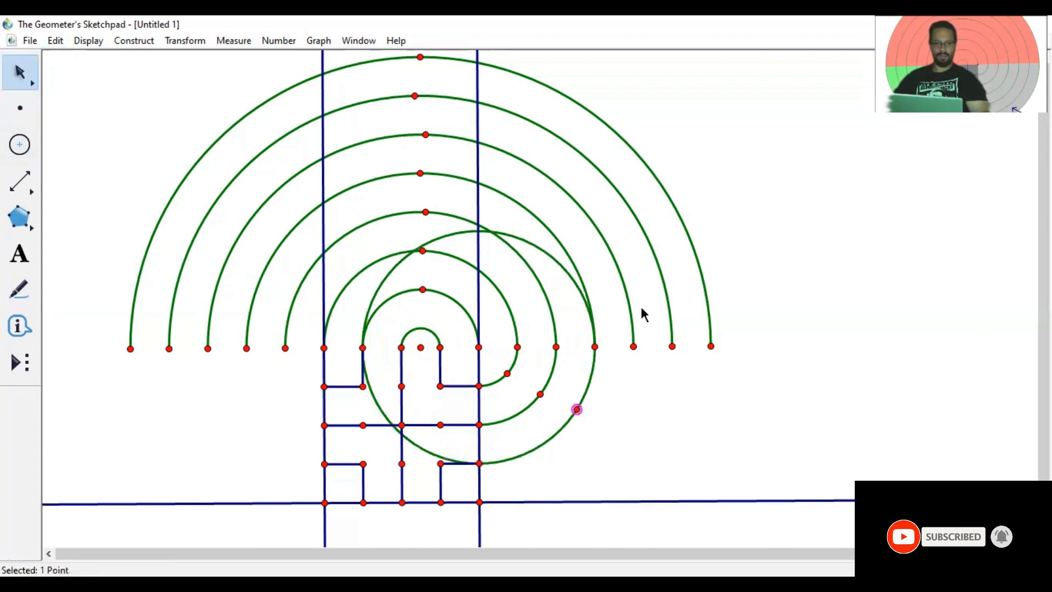
click(558, 258)
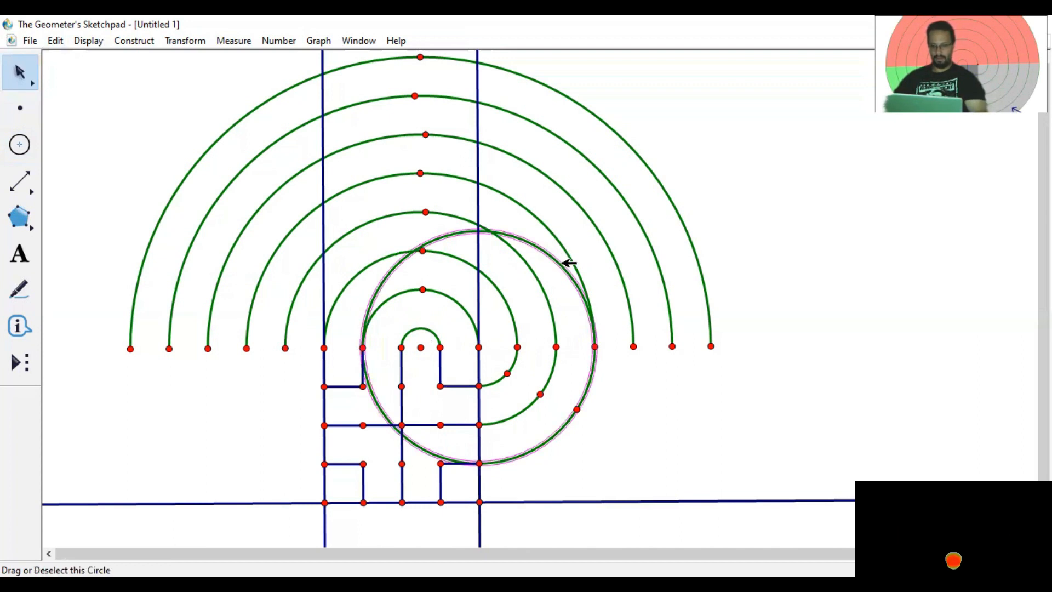
key(Delete)
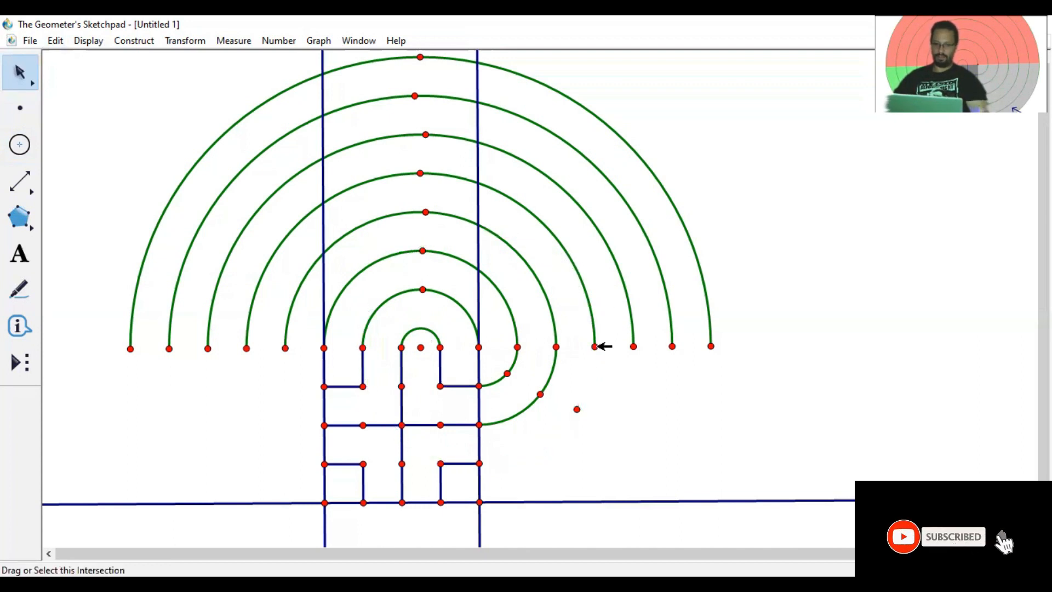
click(596, 346)
click(577, 410)
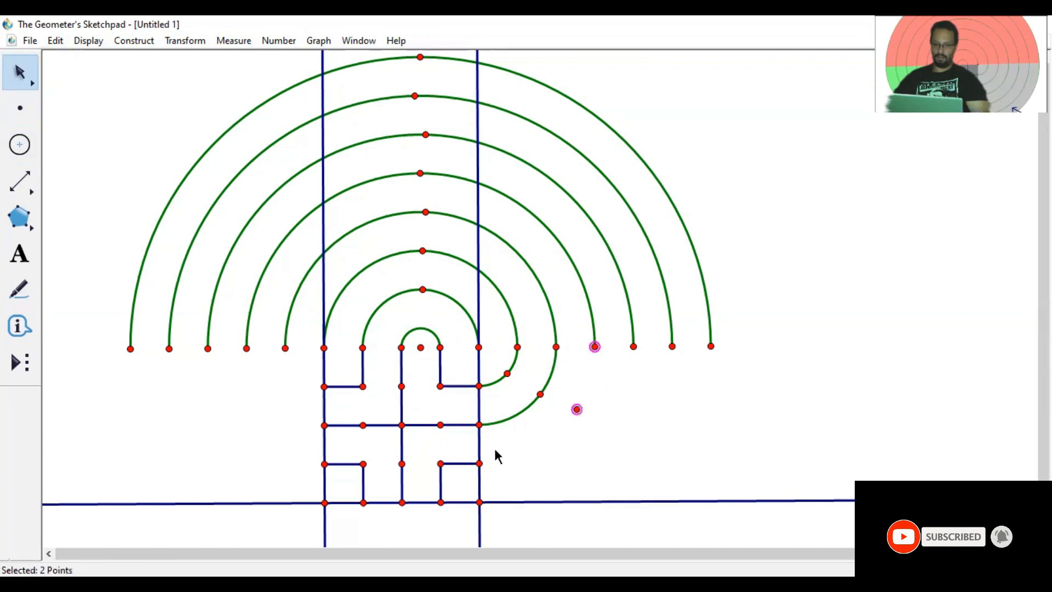
click(481, 464)
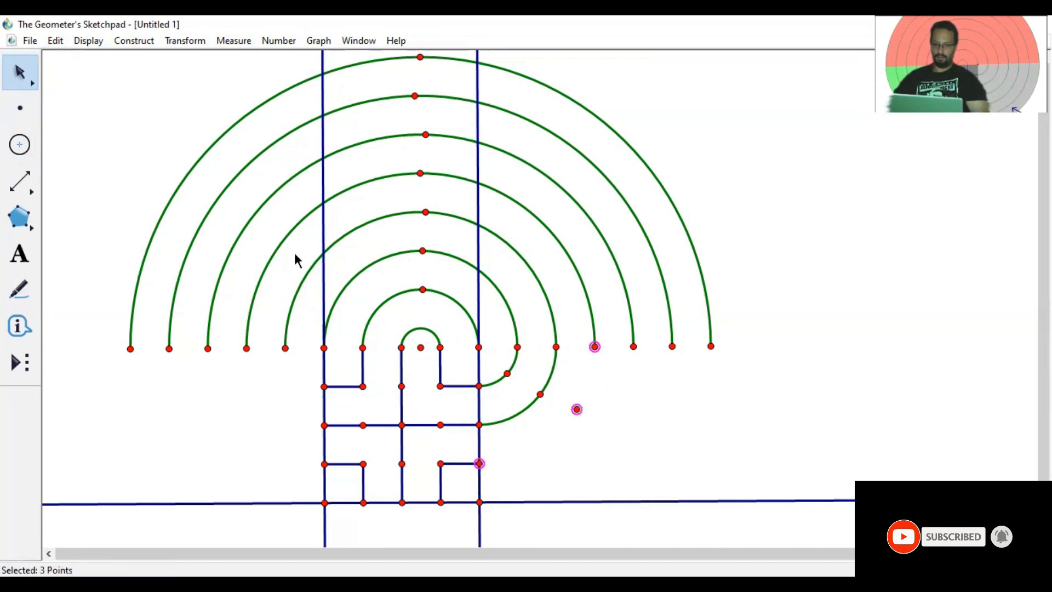
click(119, 44)
click(199, 271)
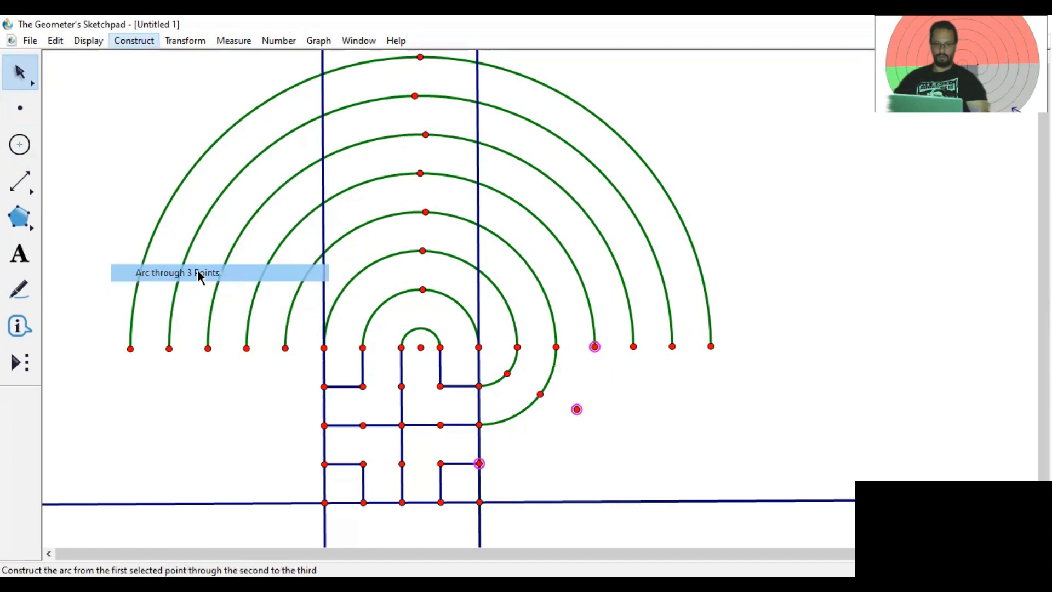
click(655, 405)
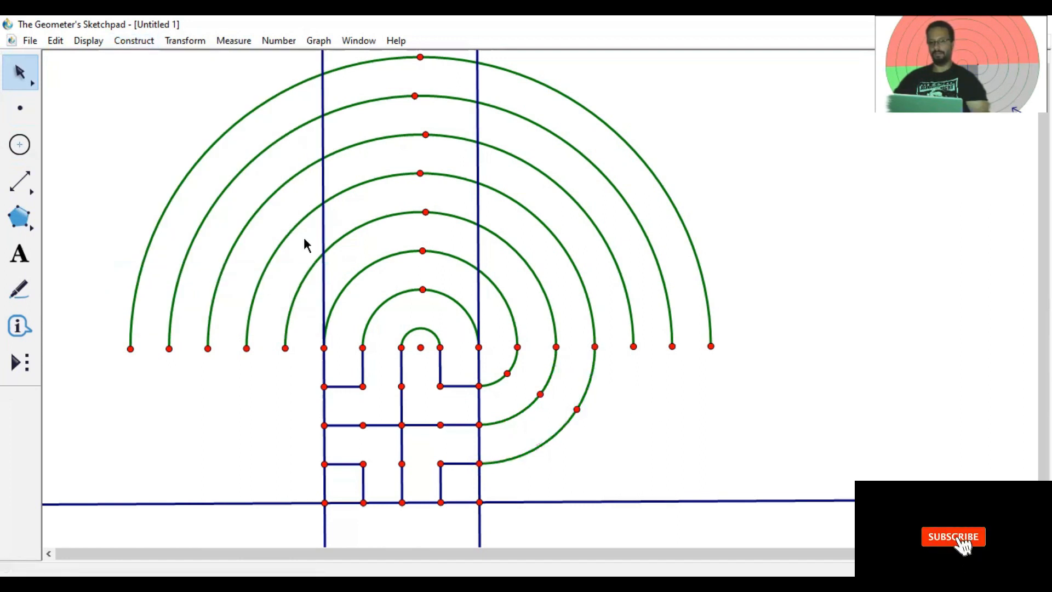
Draw a circle from the square's top-right corner through the sixth arc's right endpoint, and place a point on its lower-right part.
click(19, 144)
drag(479, 348, 634, 353)
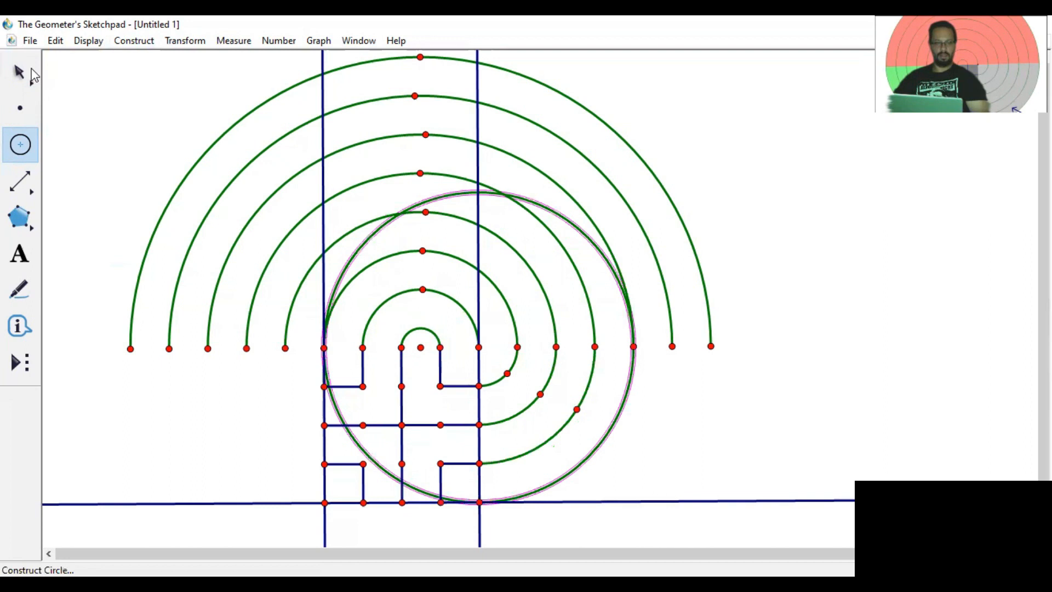
click(21, 107)
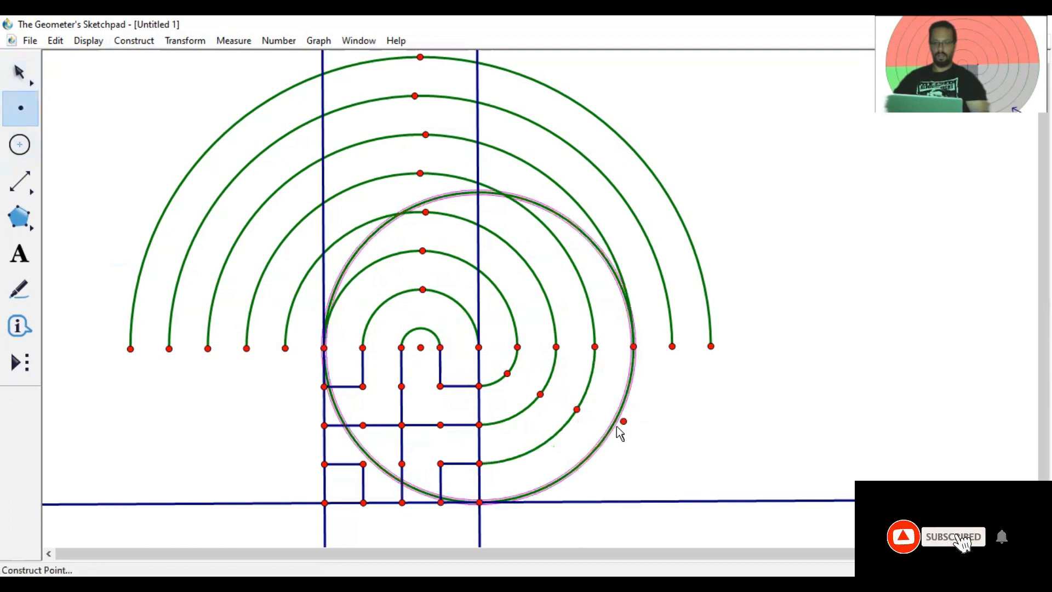
click(599, 445)
click(471, 398)
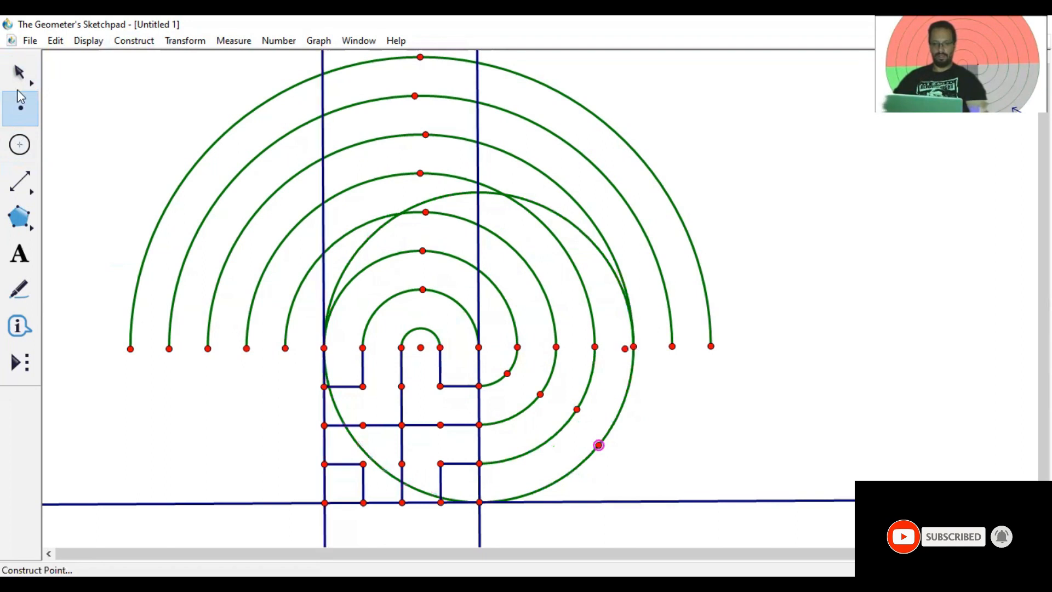
key(Escape)
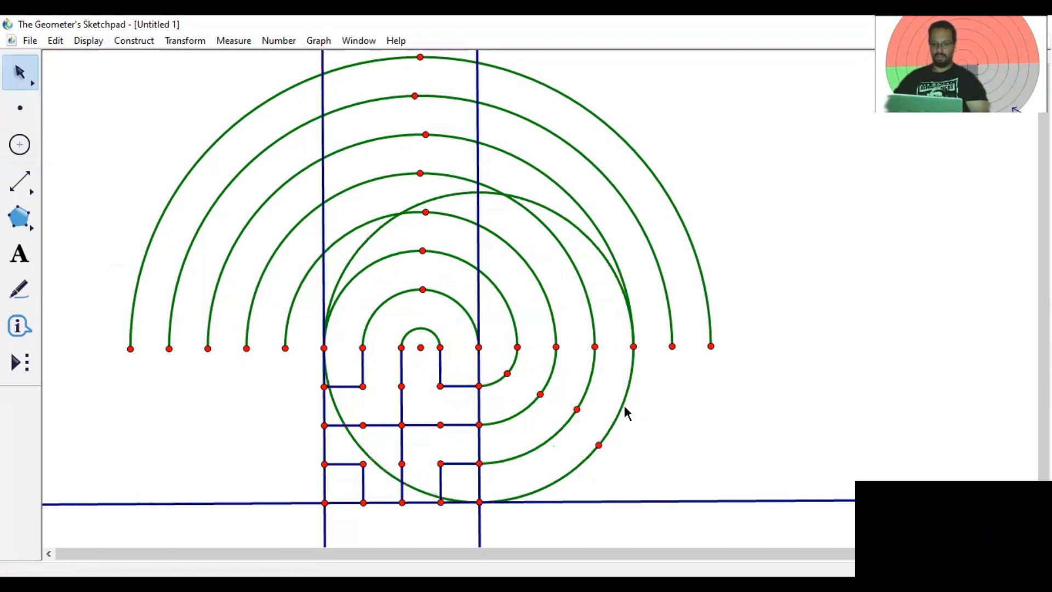
Hide that circle and construct an arc from the sixth arc's right endpoint through the new point to the square's bottom-right corner.
click(624, 404)
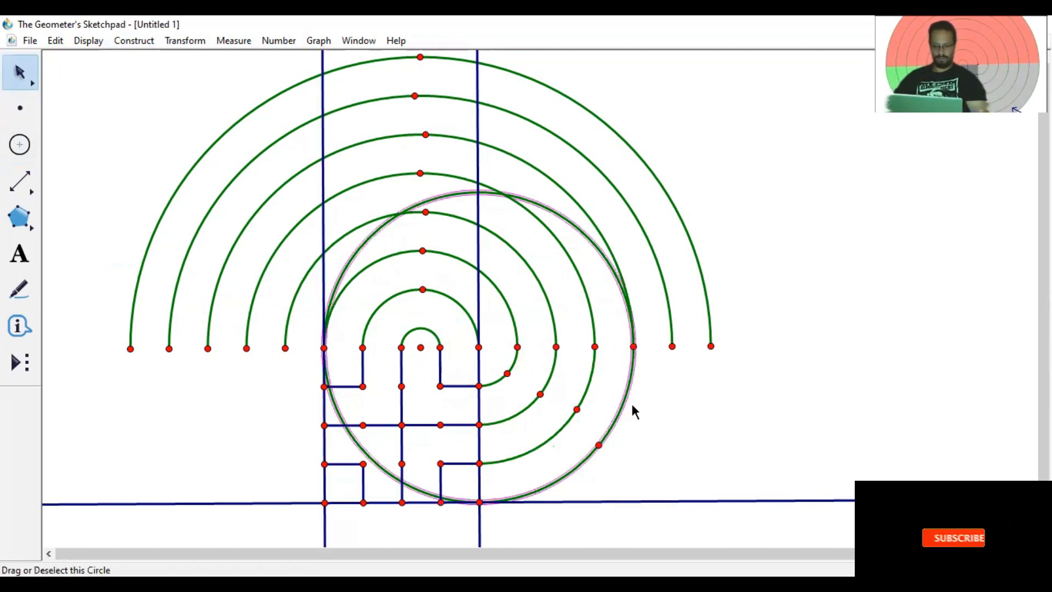
key(ctrl+h)
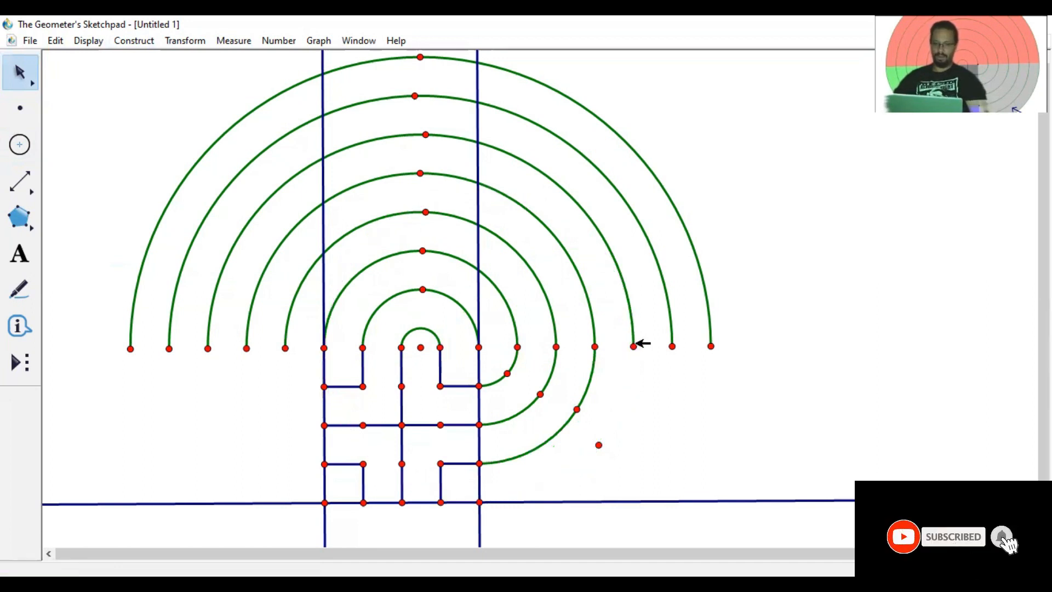
click(633, 346)
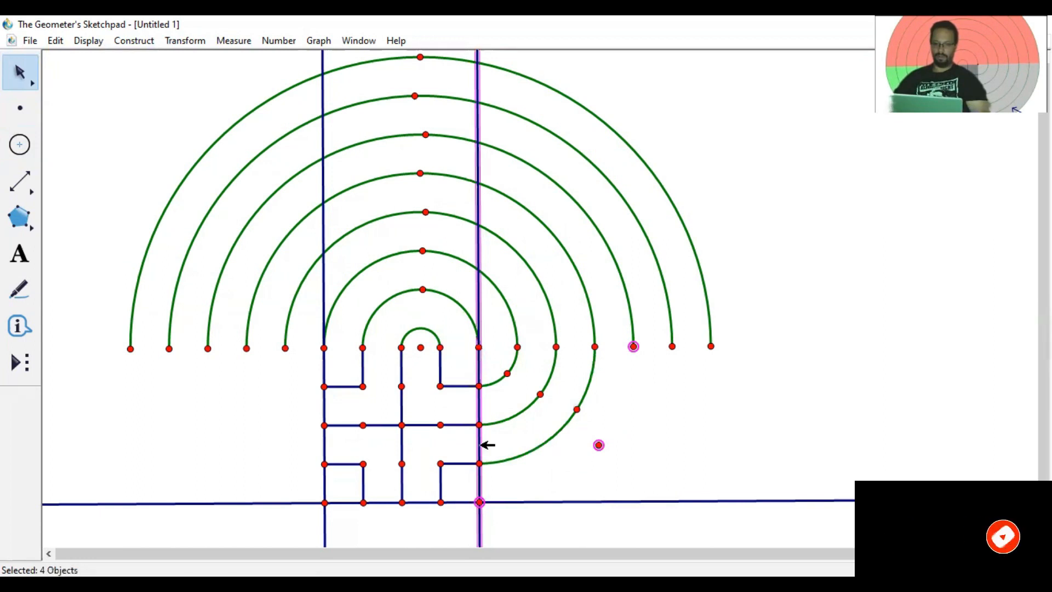
shift+click(482, 441)
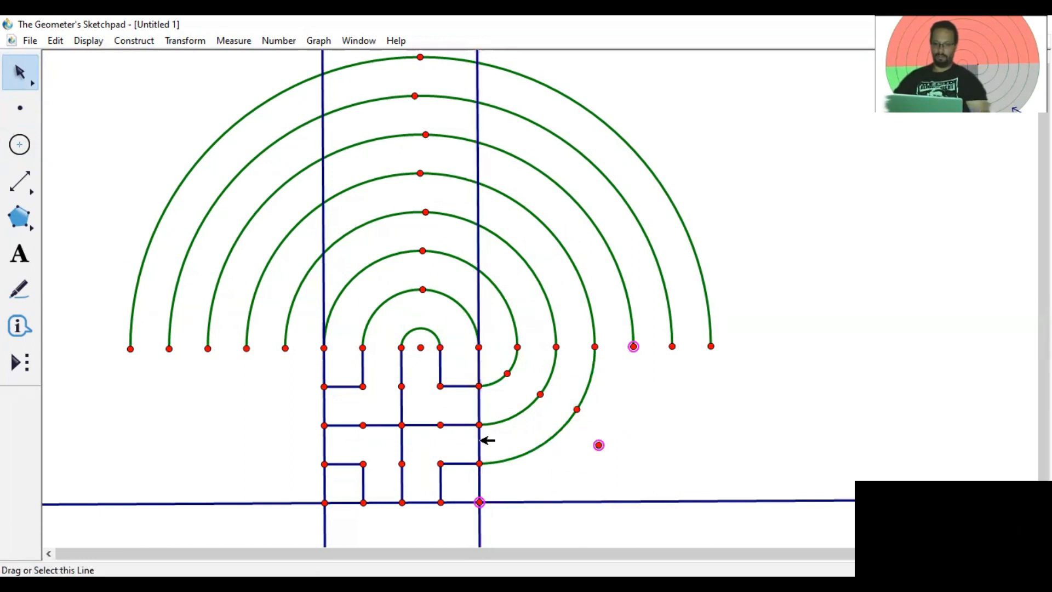
click(137, 41)
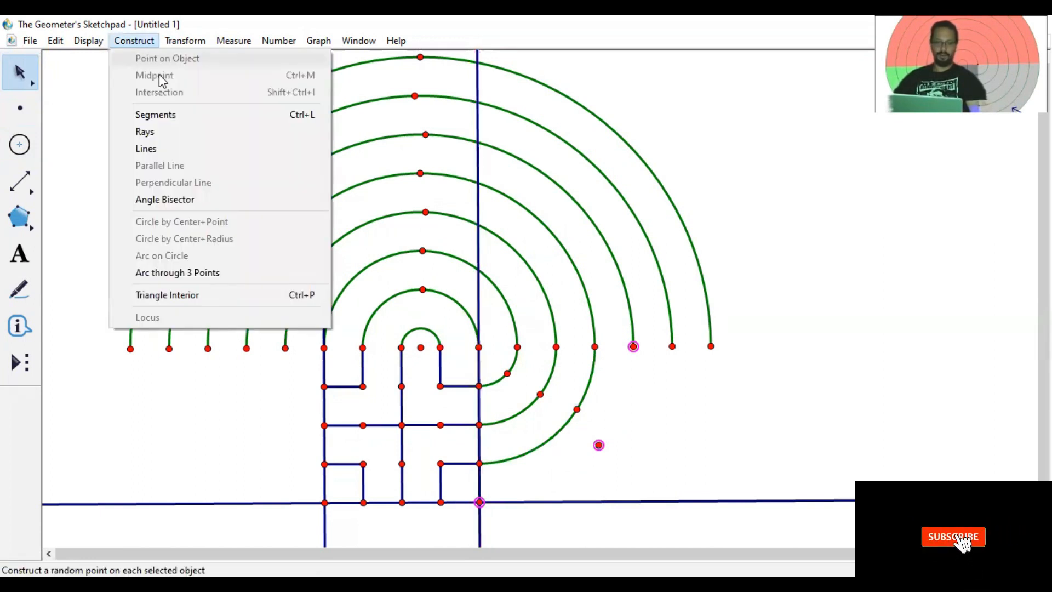
click(192, 275)
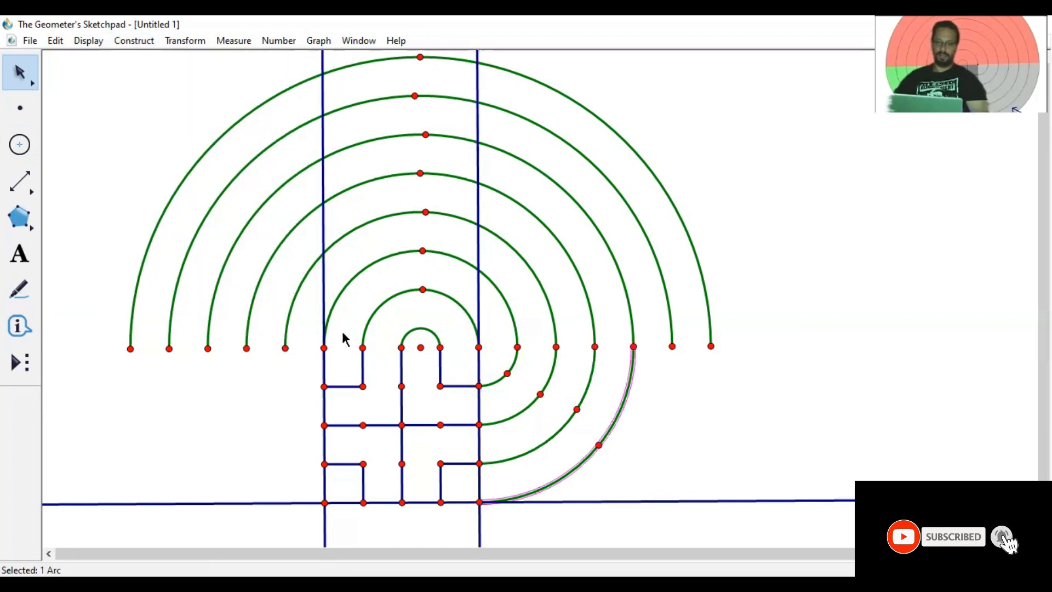
click(84, 146)
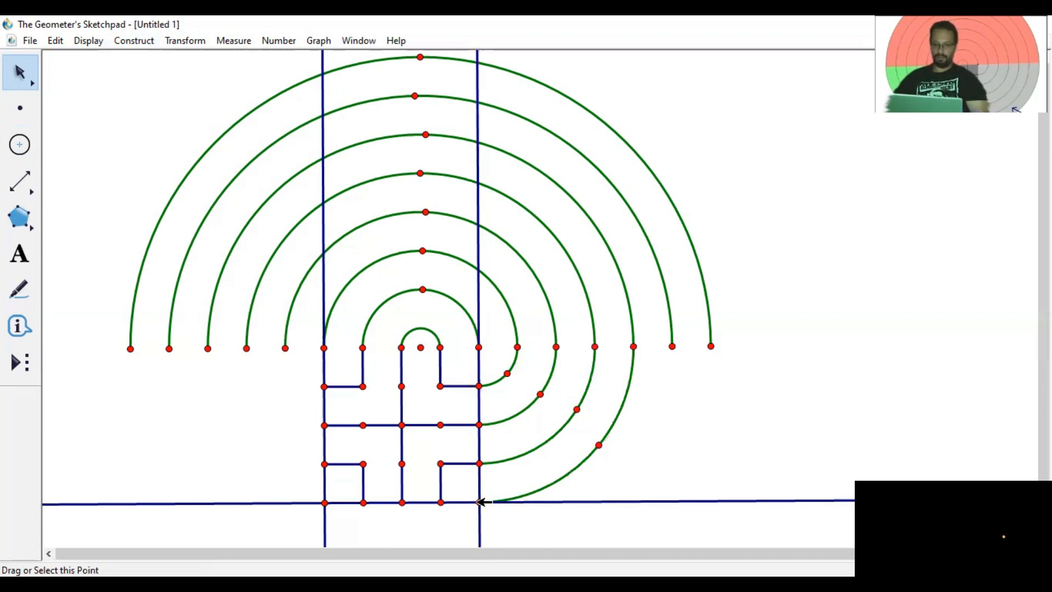
Shrink the whole figure by moving the square's bottom-right corner slightly inward along the base line.
drag(479, 502, 448, 503)
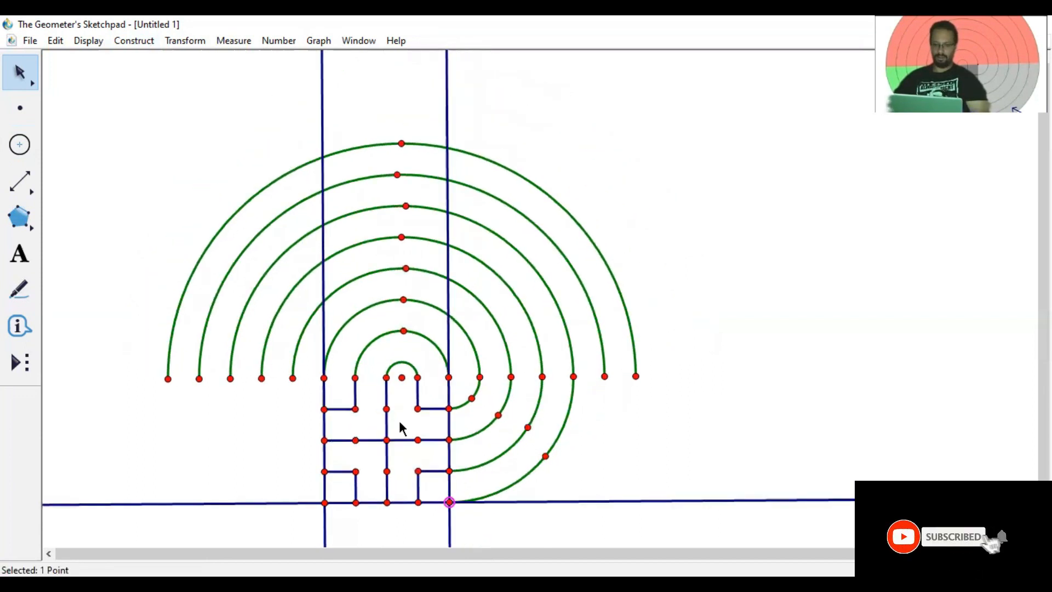
click(408, 439)
scroll(409, 390, down, 3)
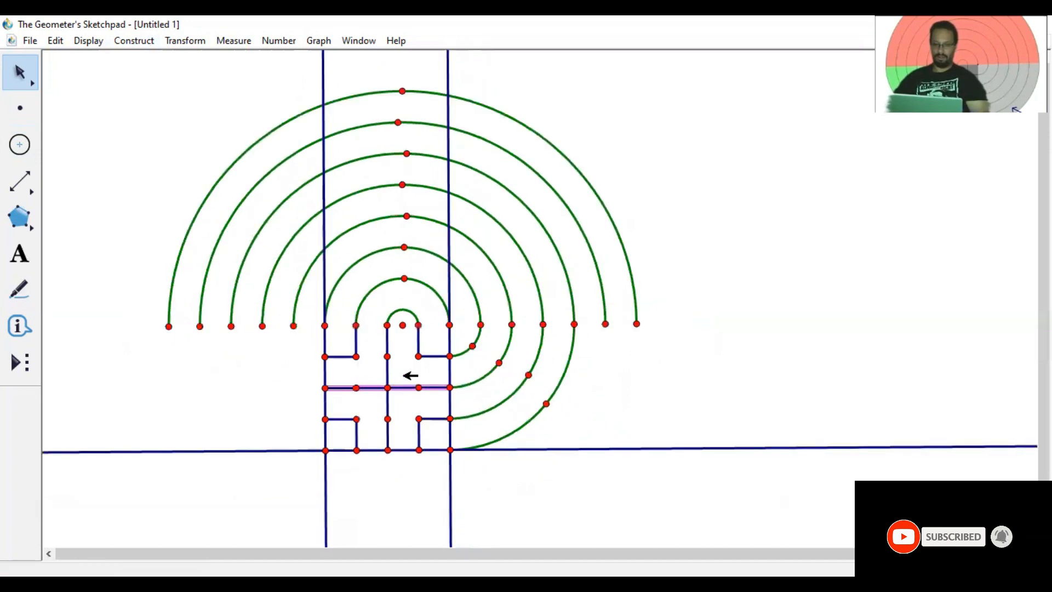
click(94, 175)
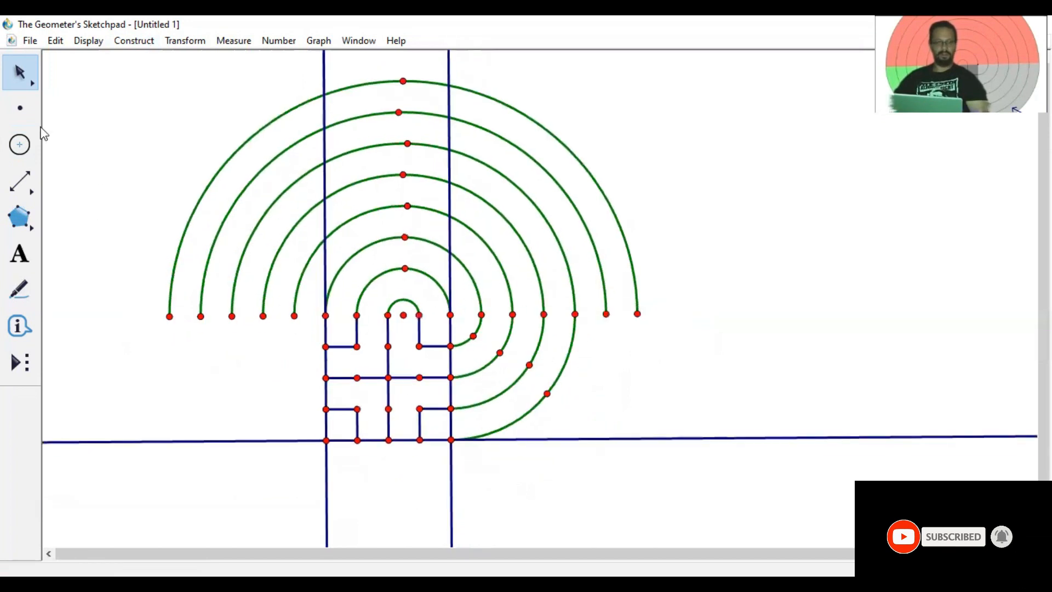
Draw a circle from the square's top-right corner through the seventh arc's right endpoint, and place a point inside the square's lower half.
click(27, 147)
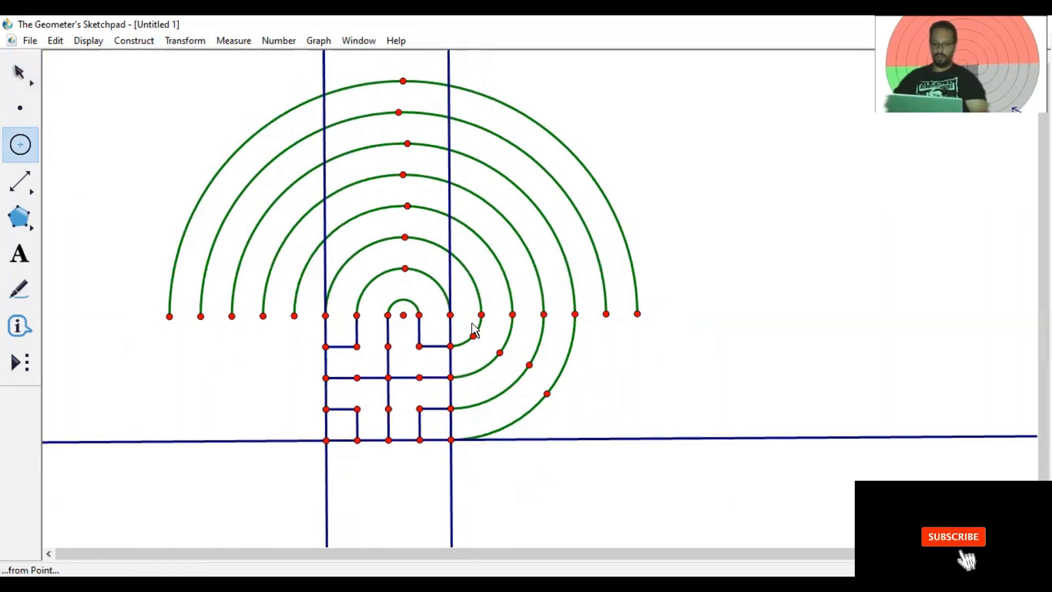
click(525, 324)
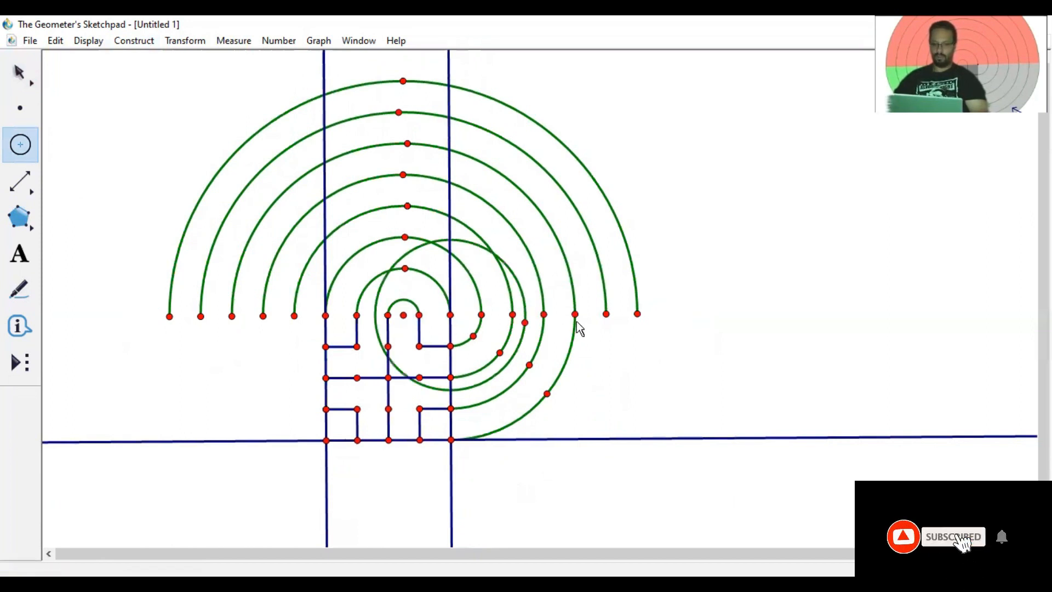
click(605, 316)
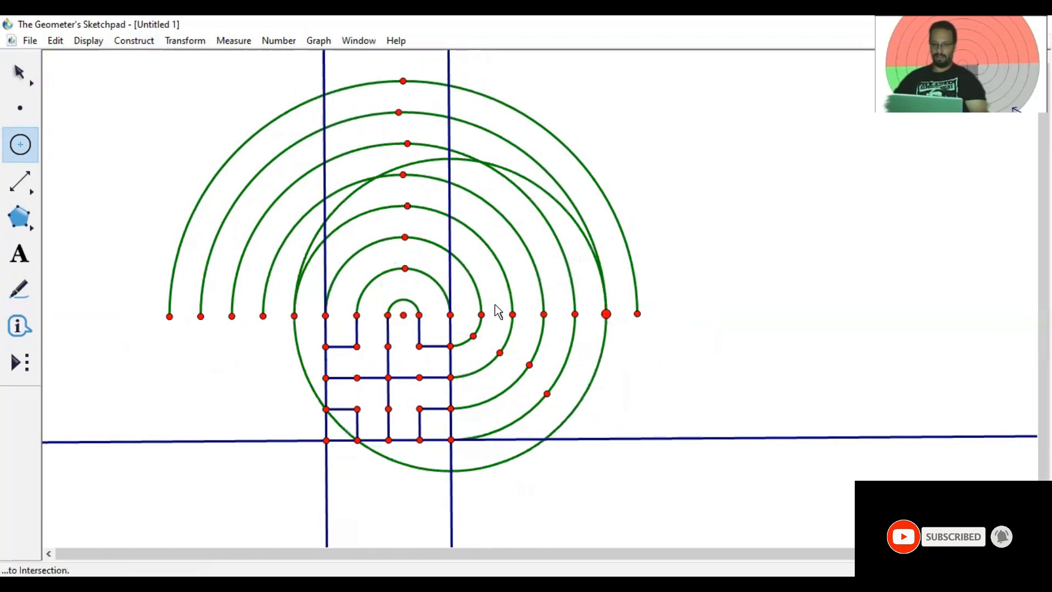
click(21, 112)
click(394, 400)
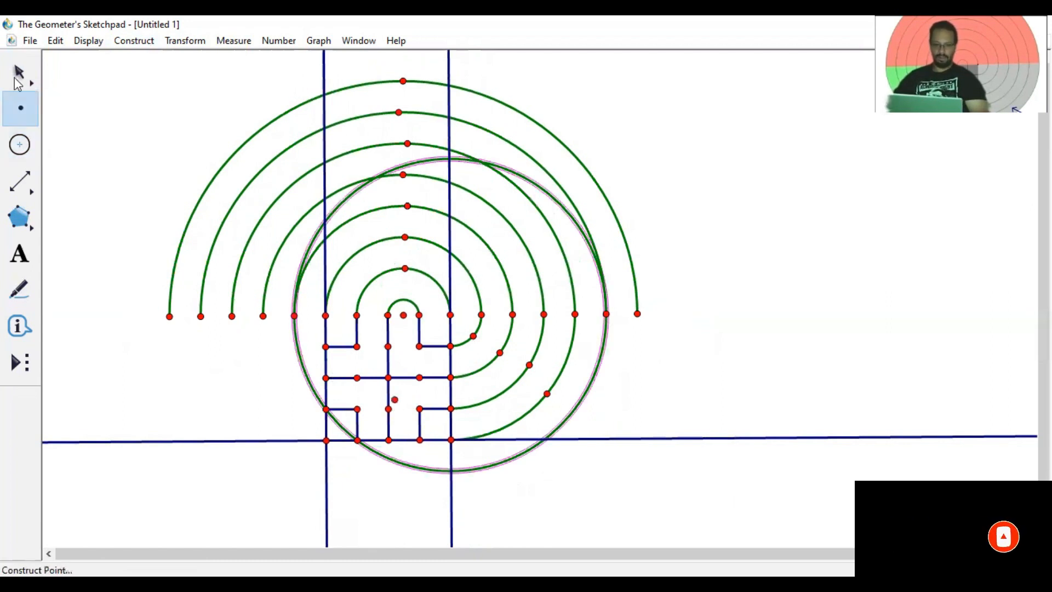